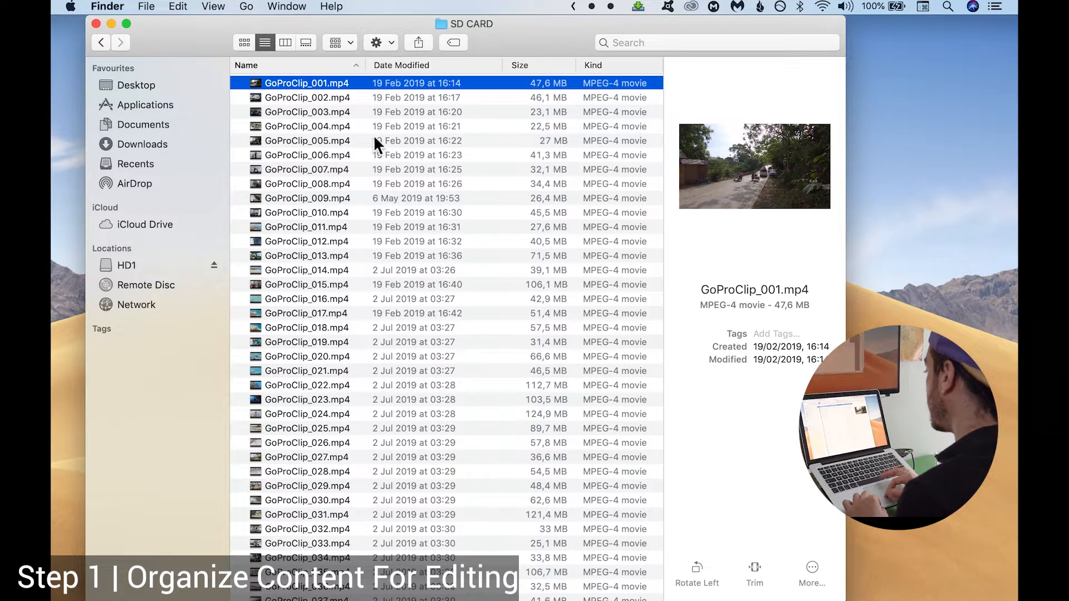
Select all the GoPro clips in the SD CARD folder and copy them
left_click(301, 241)
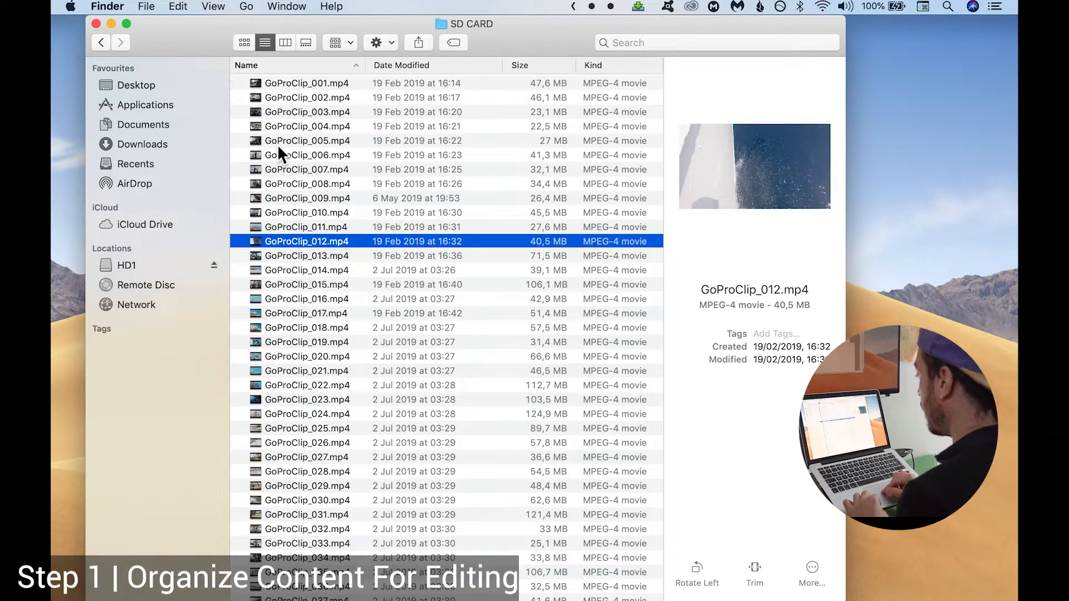
left_click(309, 141)
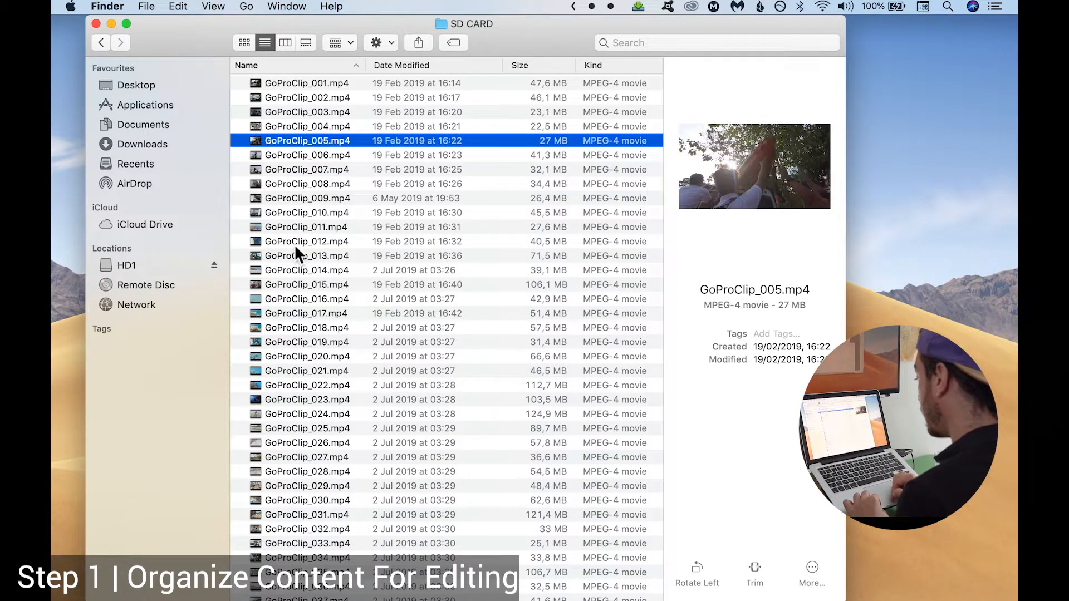
left_click(318, 86)
key("super+a")
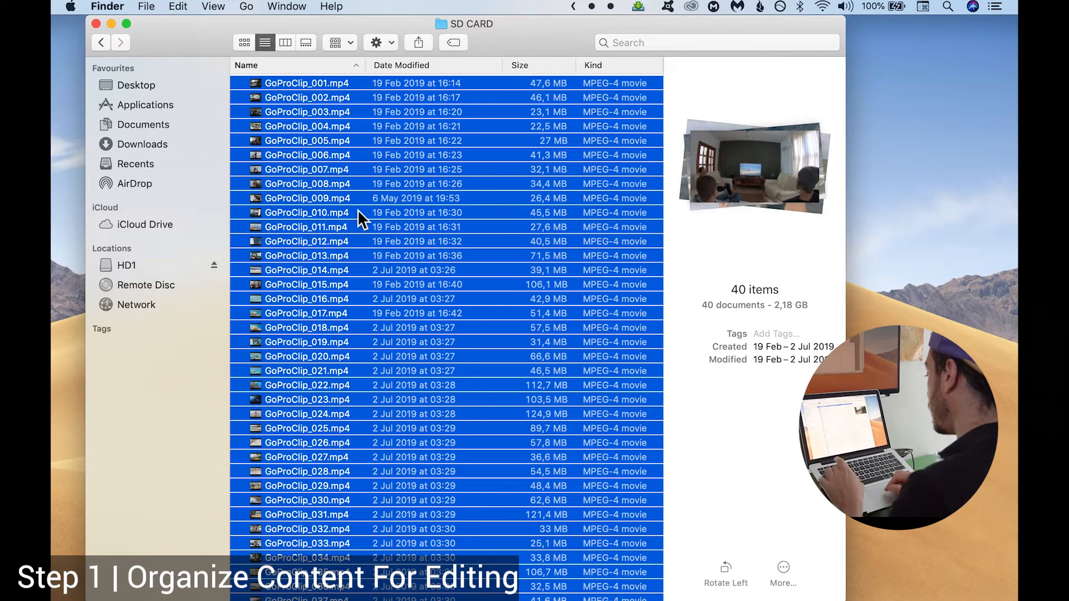
right_click(331, 217)
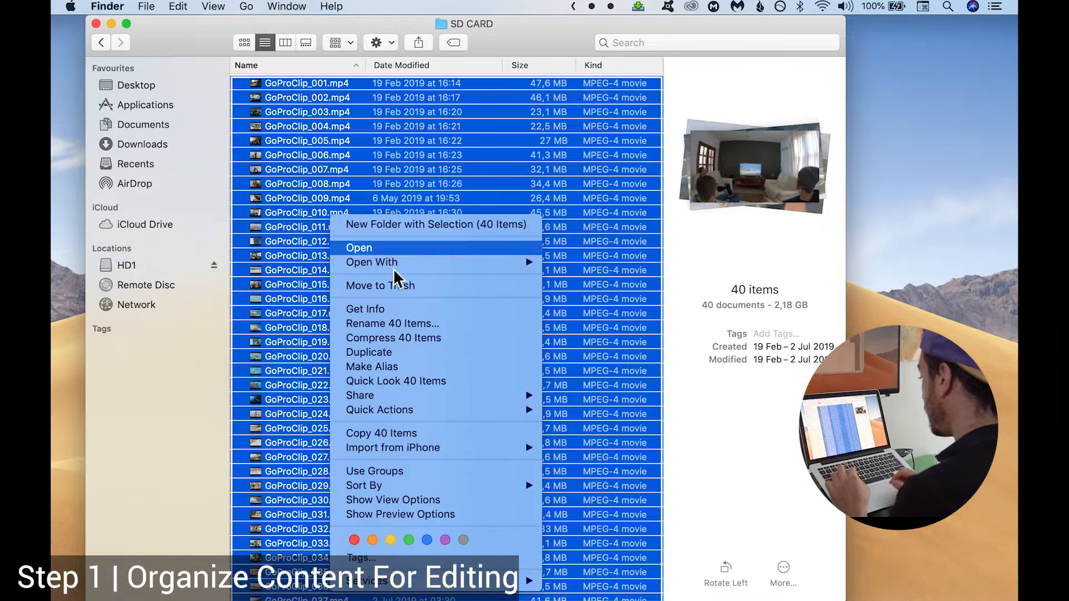
left_click(437, 435)
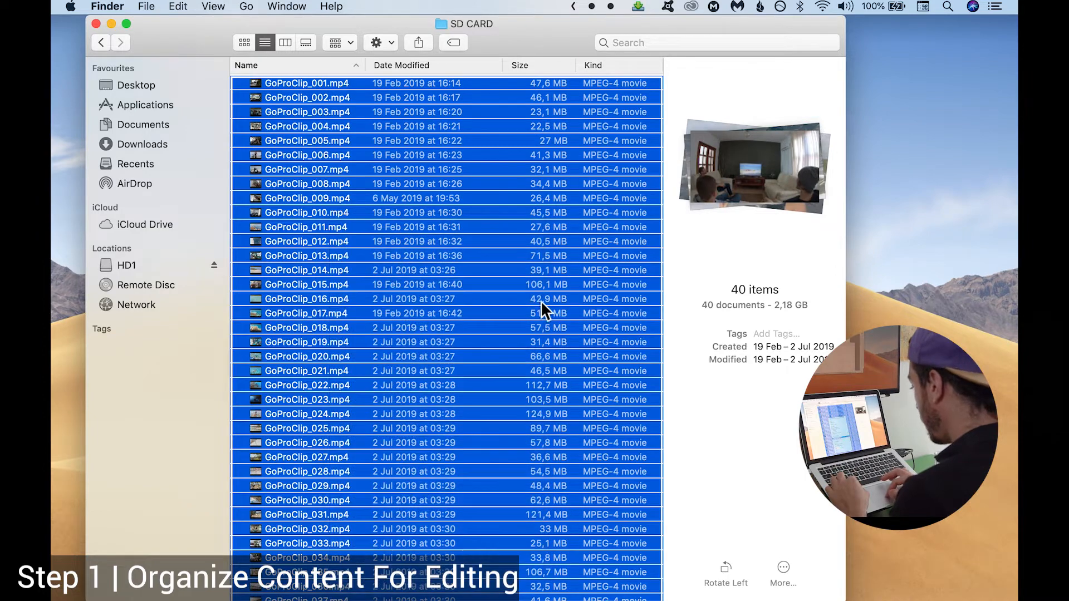
Open a second file window on the HD1 drive and place it over the SD CARD window
left_click_drag(542, 39, 584, 39)
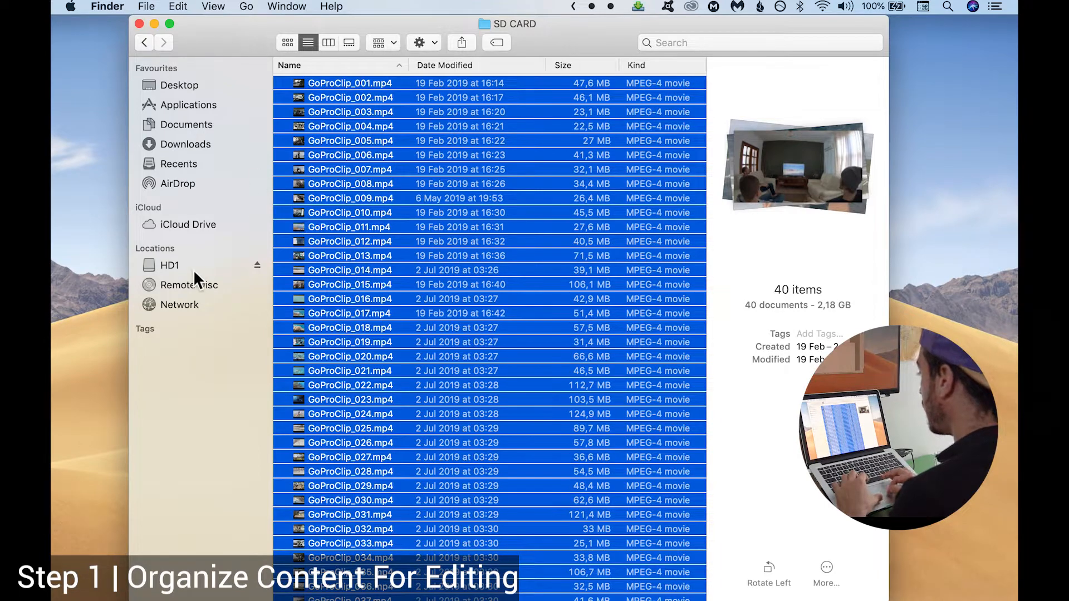
key("super+n")
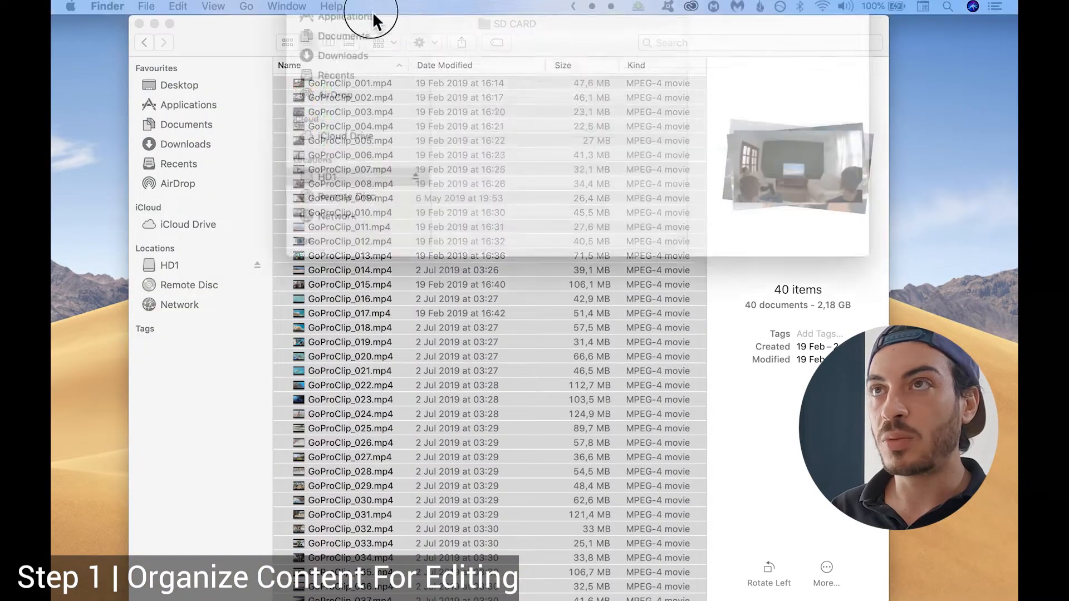
left_click_drag(334, 210, 276, 164)
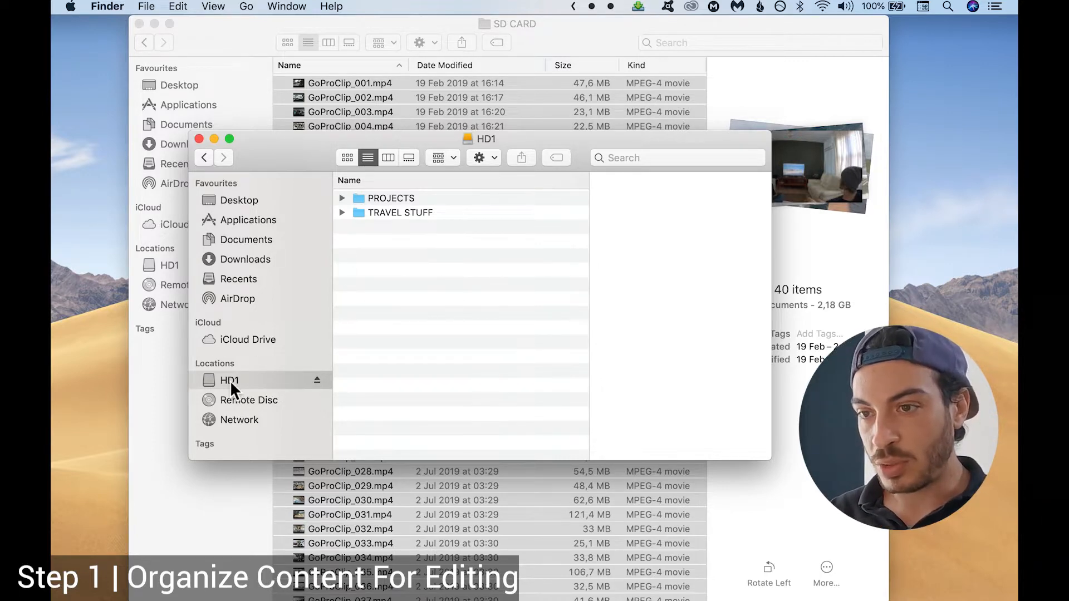
Create a folder named "Videomaking" at the top level of the HD1 drive
right_click(410, 291)
left_click(448, 296)
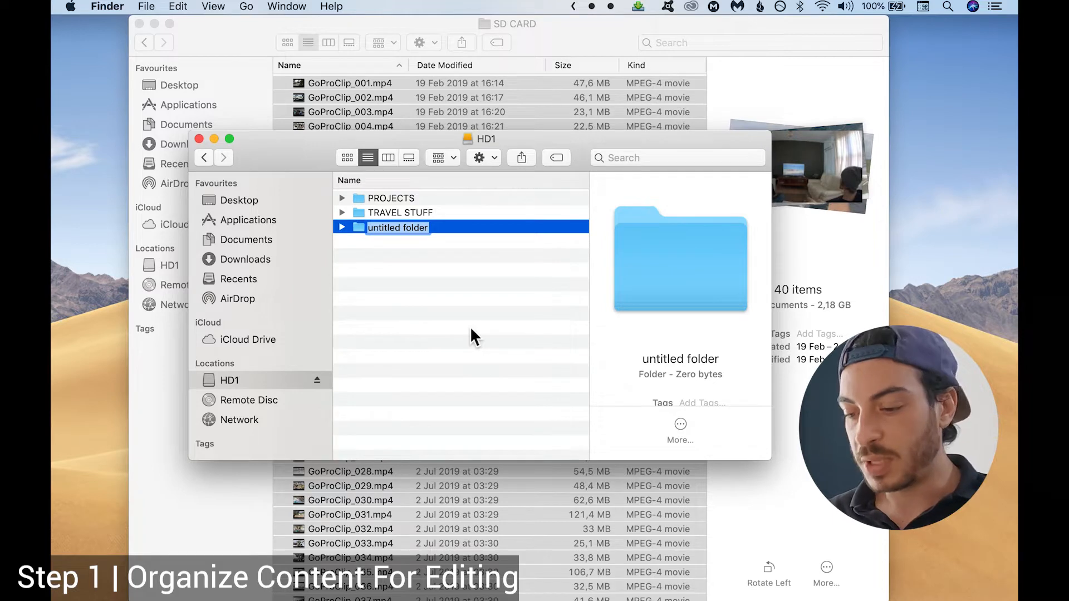
type("Videomaki")
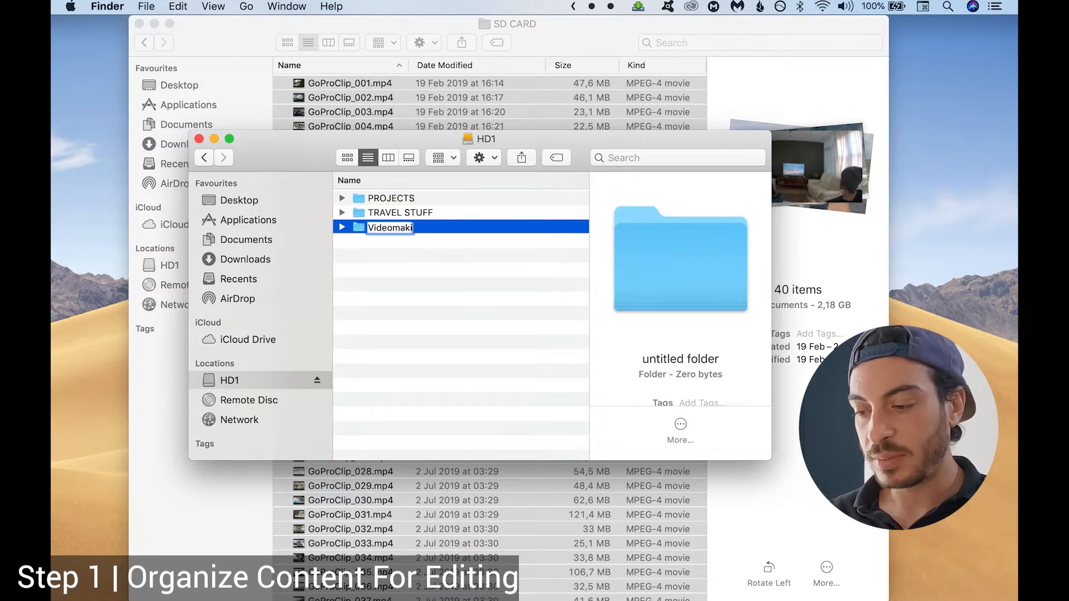
type("ng")
key("Return")
Create a project folder named "01_Backpacking through the Philippines" inside the Videomaking folder
double_click(435, 231)
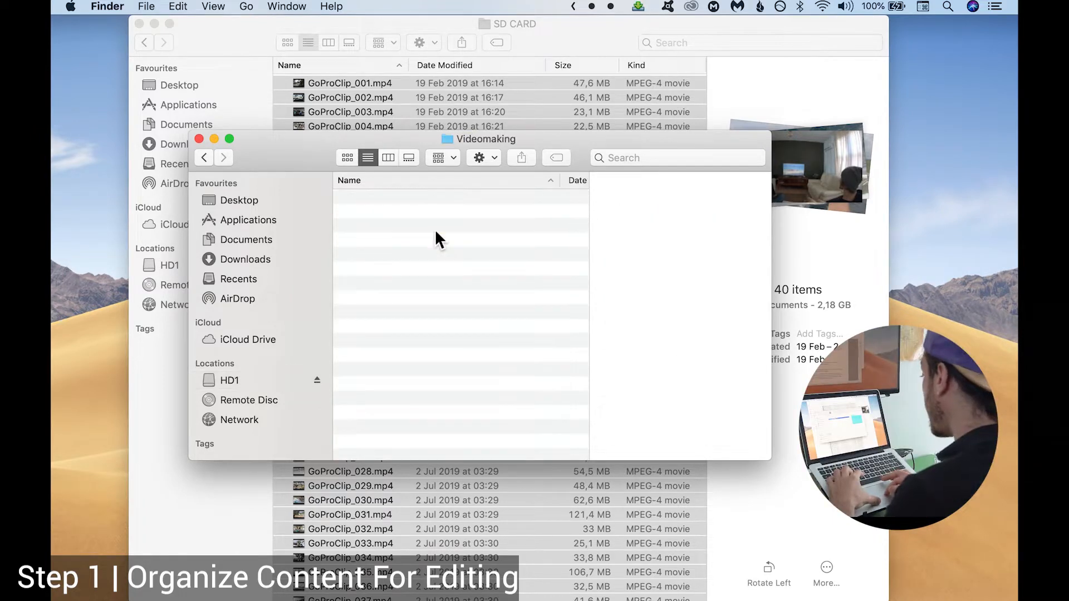
right_click(414, 252)
left_click(456, 266)
type("01")
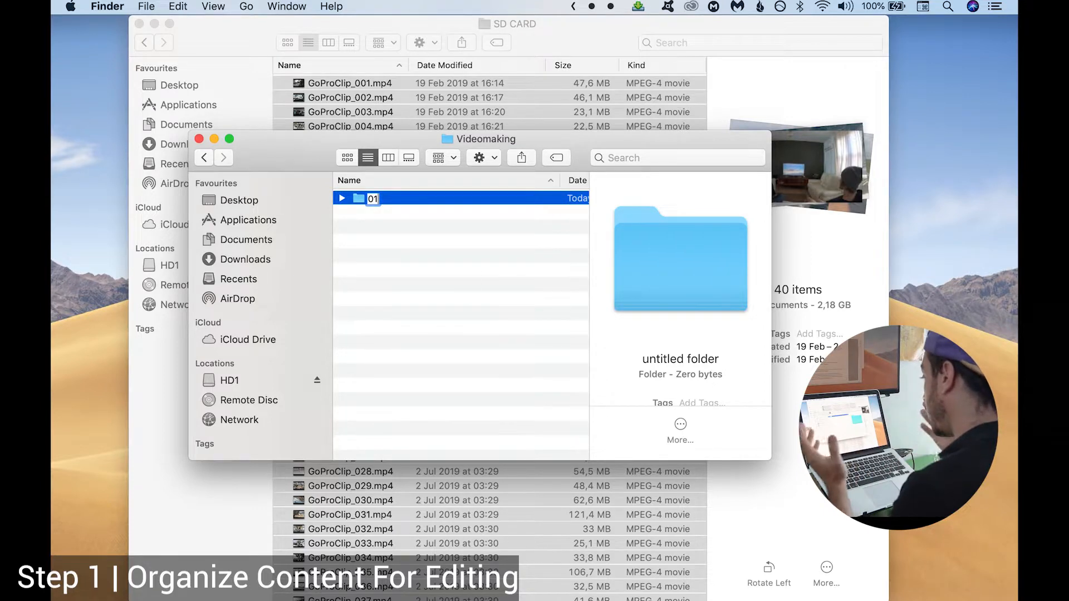
type("_")
key("BackSpace")
key("BackSpace")
key("BackSpace")
type("01_")
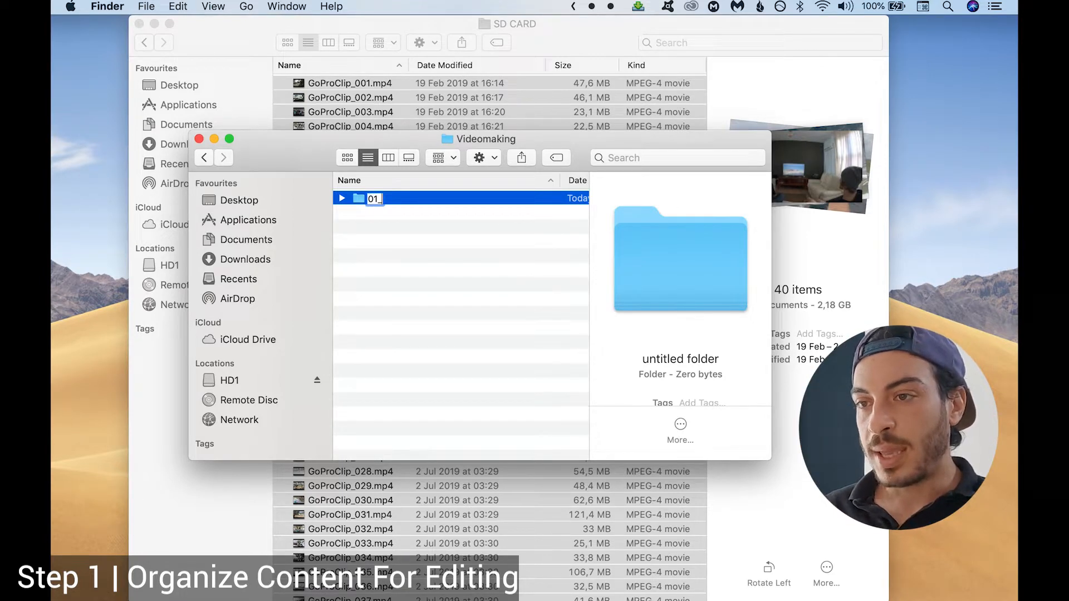
type("Backi")
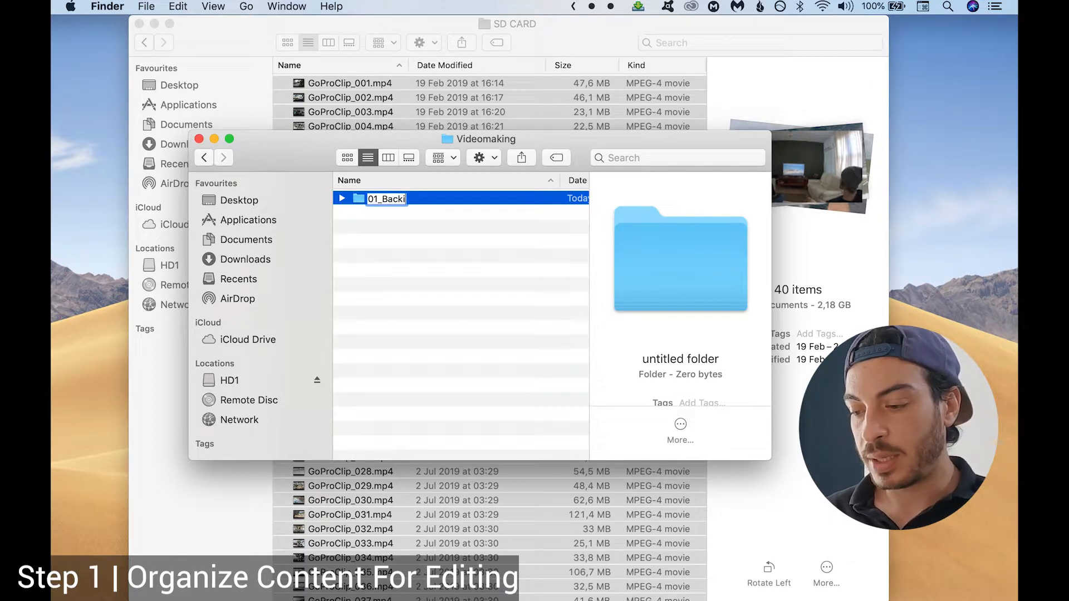
key("BackSpace")
type("packing through the Philippines")
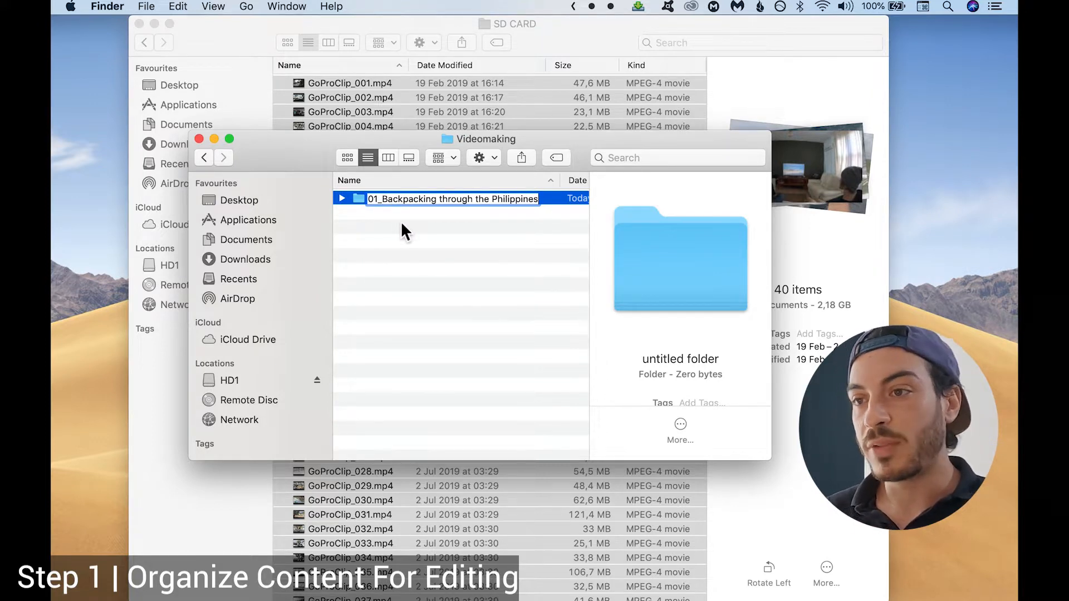
left_click_drag(369, 199, 541, 199)
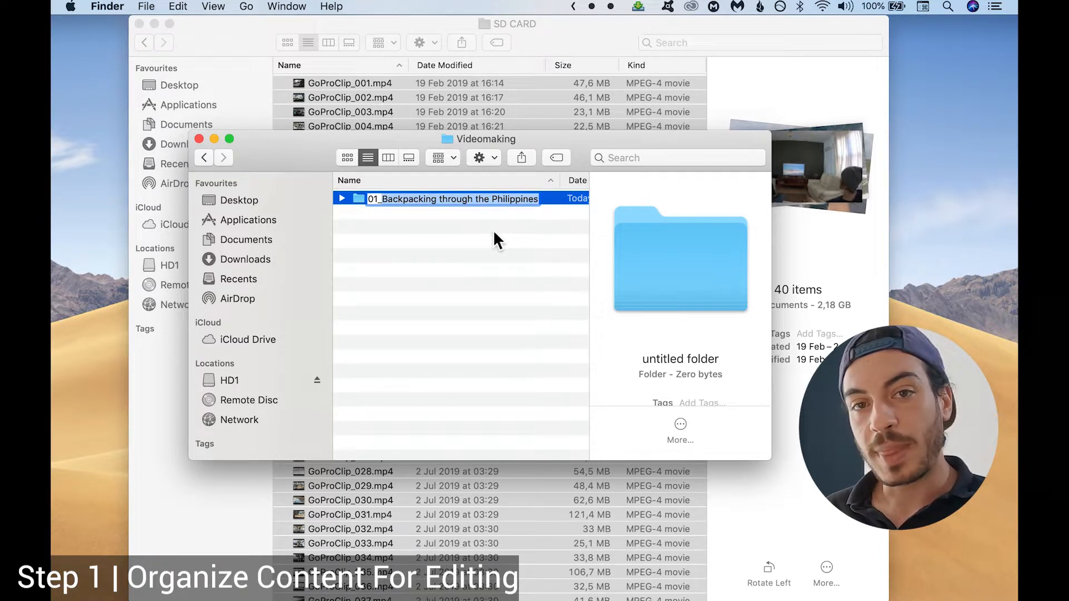
key("Return")
Create a subfolder named "01_Unedited" inside the 01_Backpacking through the Philippines folder
double_click(441, 199)
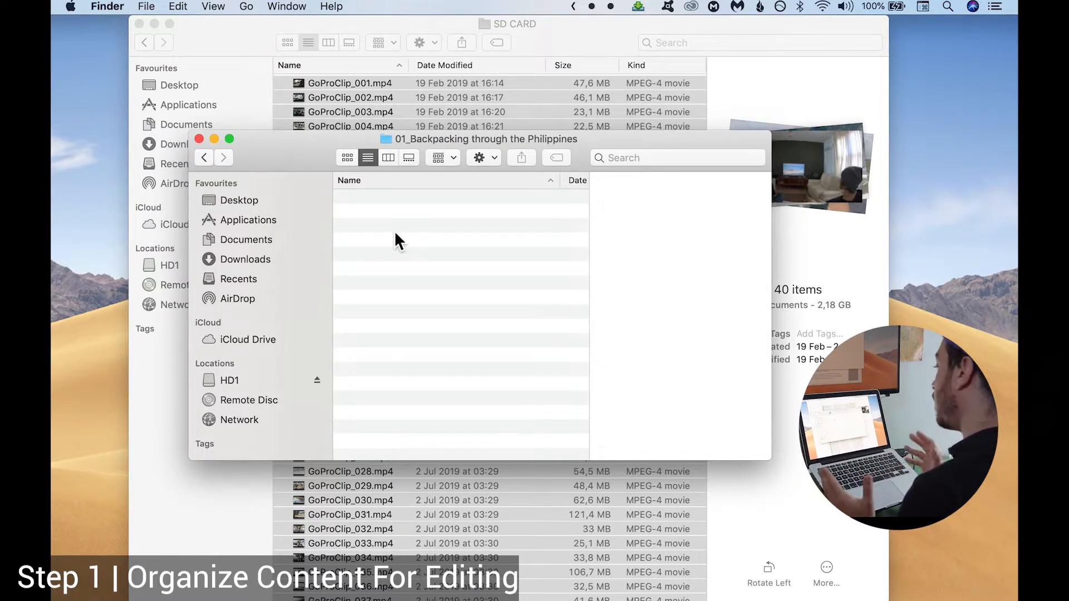
right_click(394, 231)
left_click(424, 236)
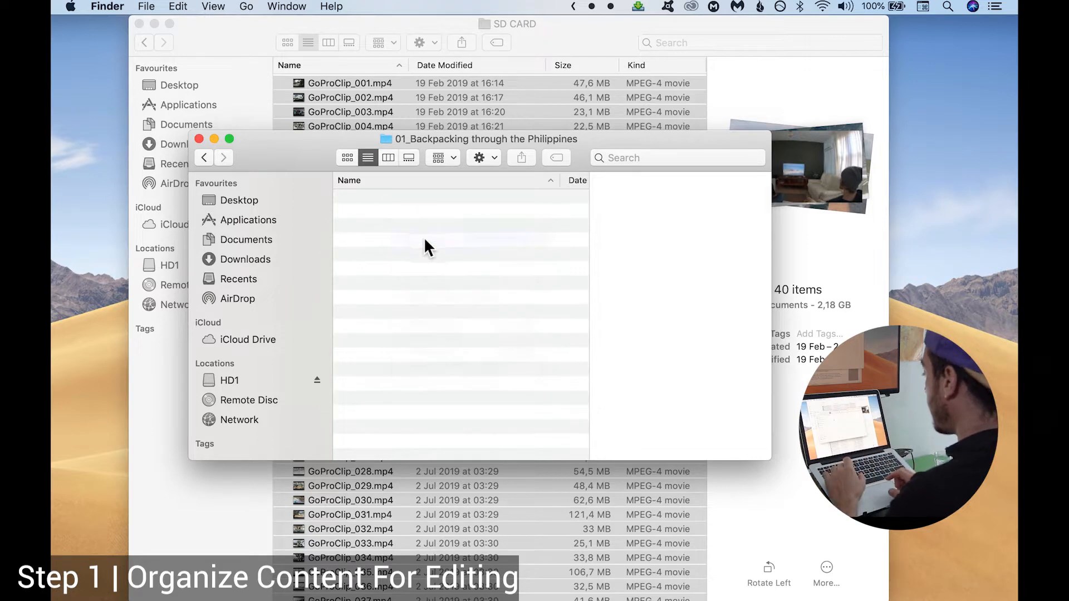
type("01_")
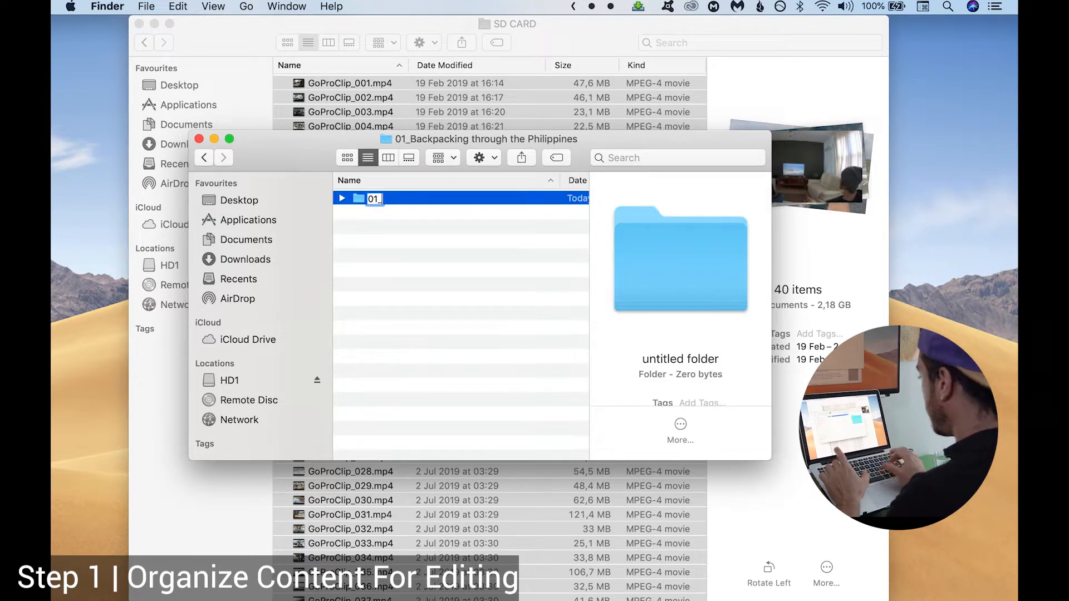
type("Unedited")
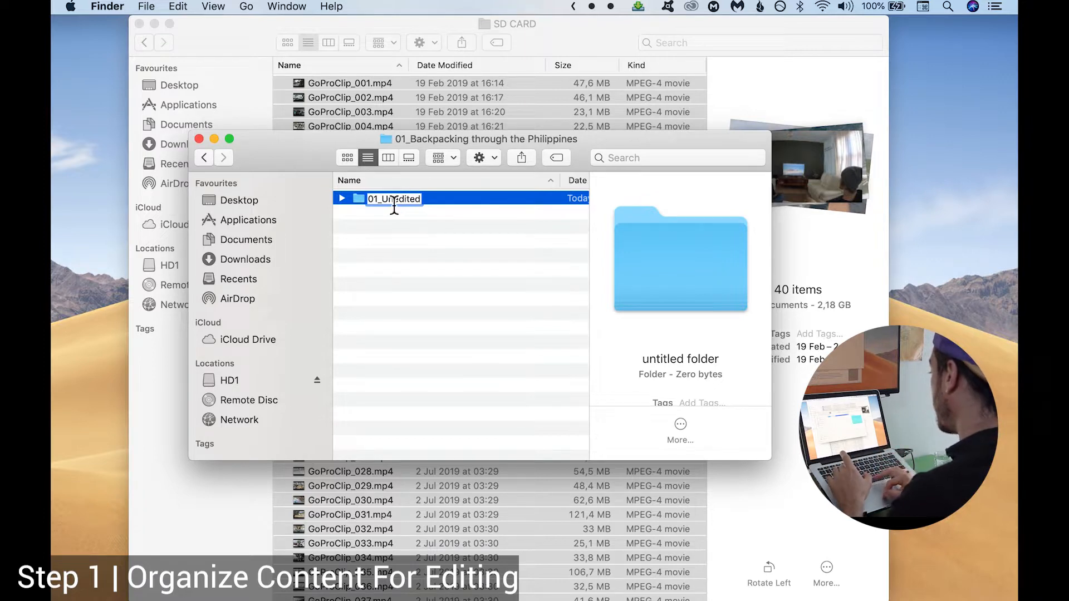
key("Return")
Add a second subfolder named "02_Editing" to the Philippines project folder
right_click(422, 236)
left_click(464, 243)
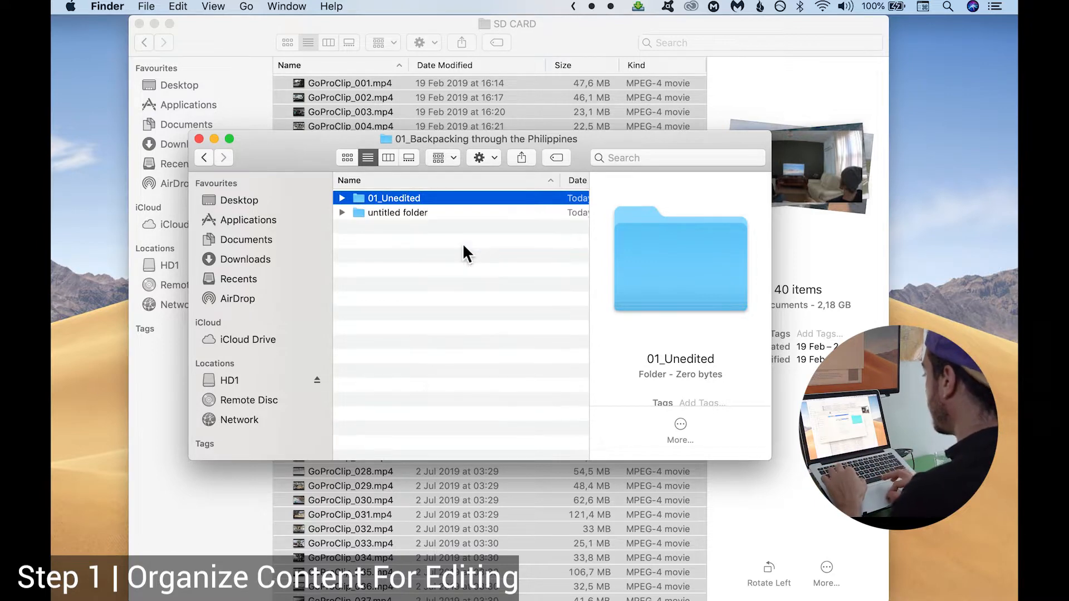
type("02_Ed")
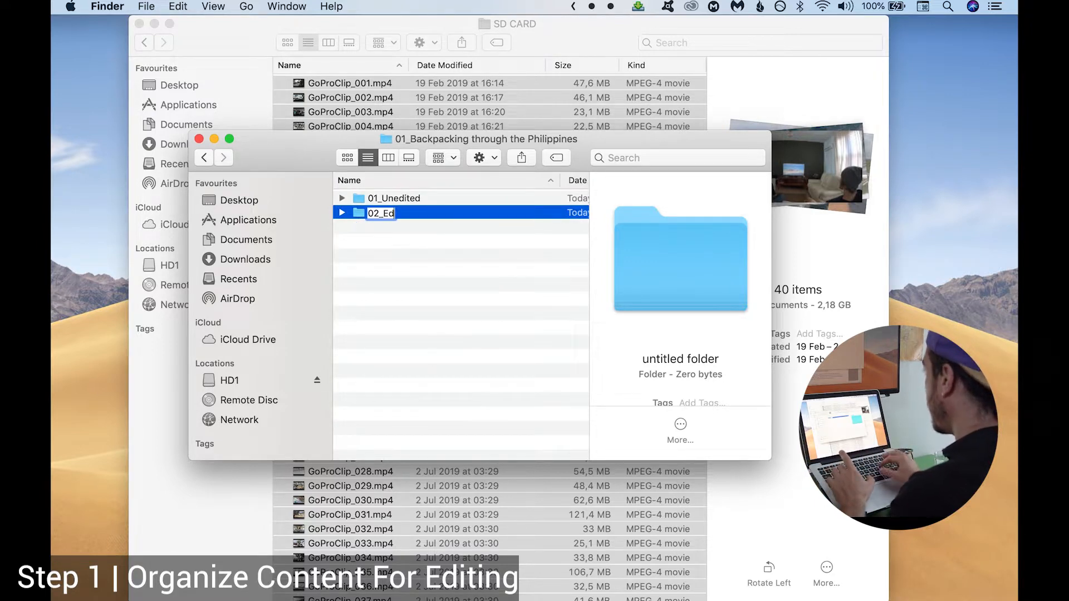
type("iting")
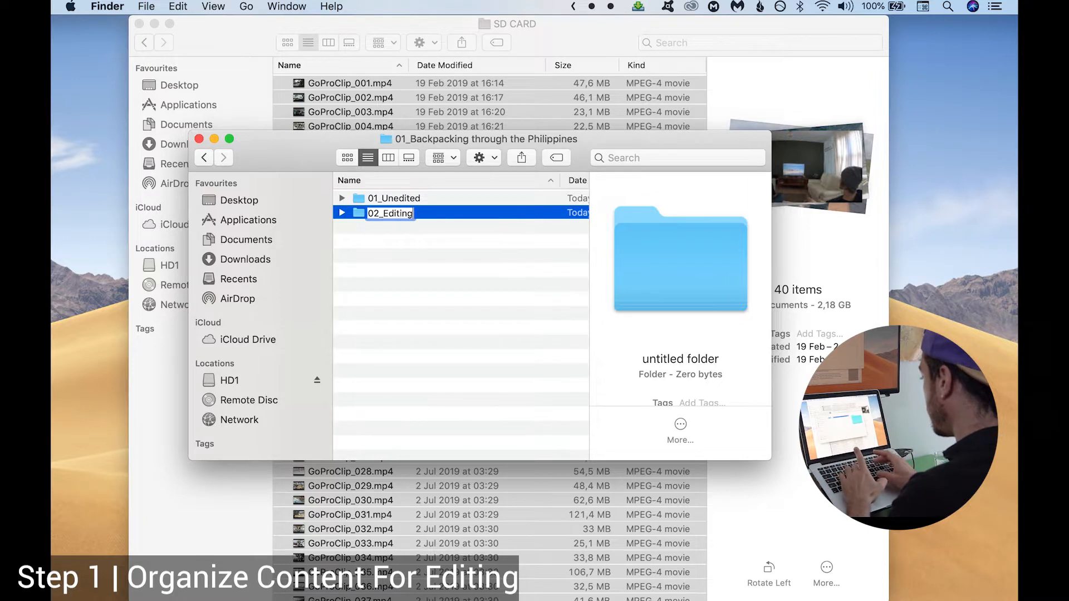
left_click(468, 282)
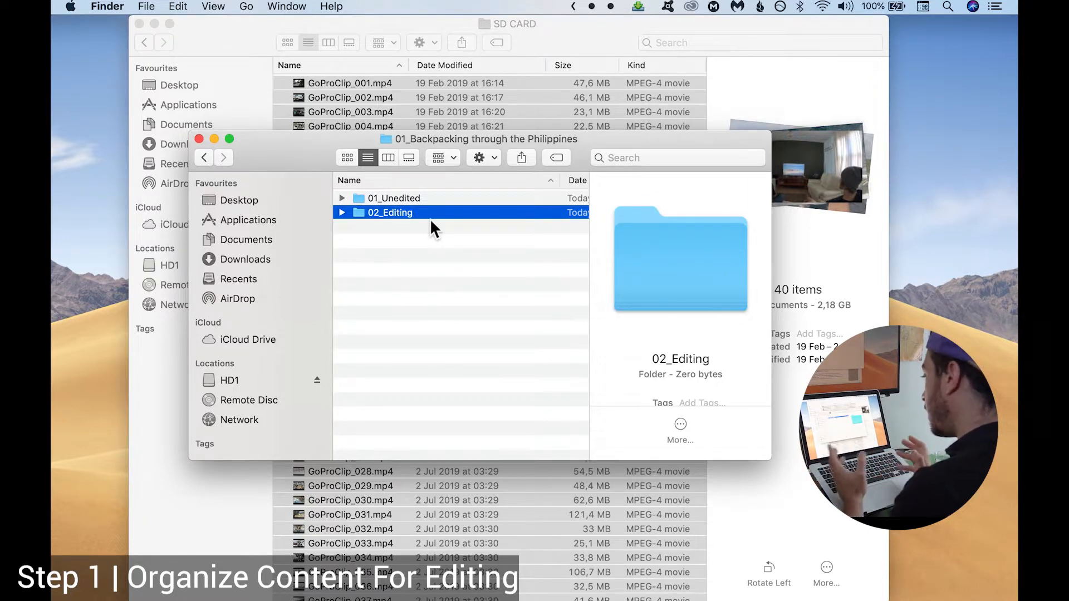
Add a third subfolder named "03_Export" to the Philippines project folder, look inside it and return to the project folder
left_click(419, 286)
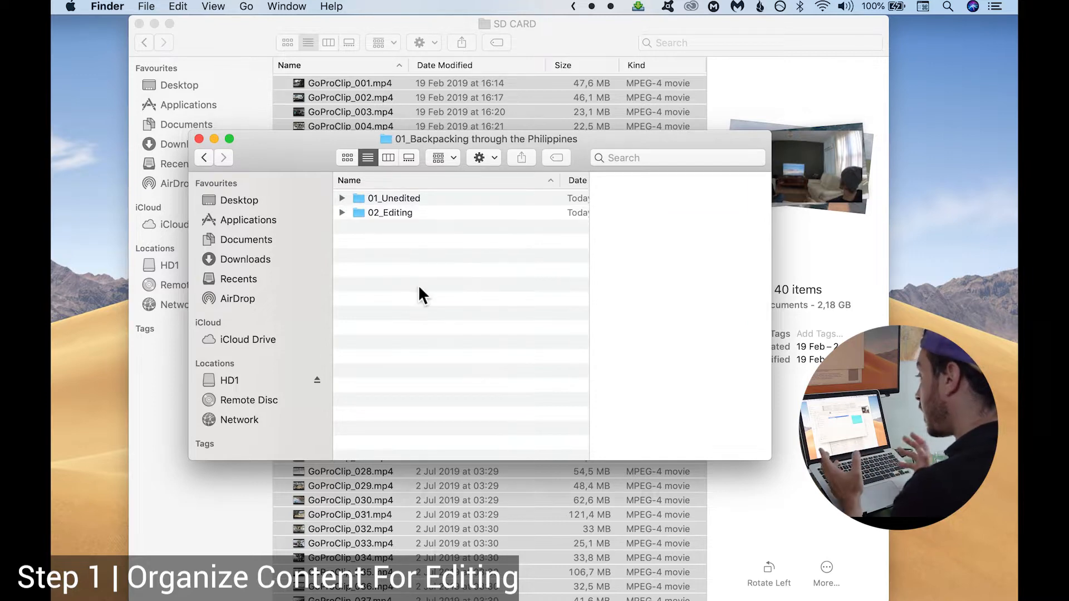
right_click(418, 287)
left_click(441, 291)
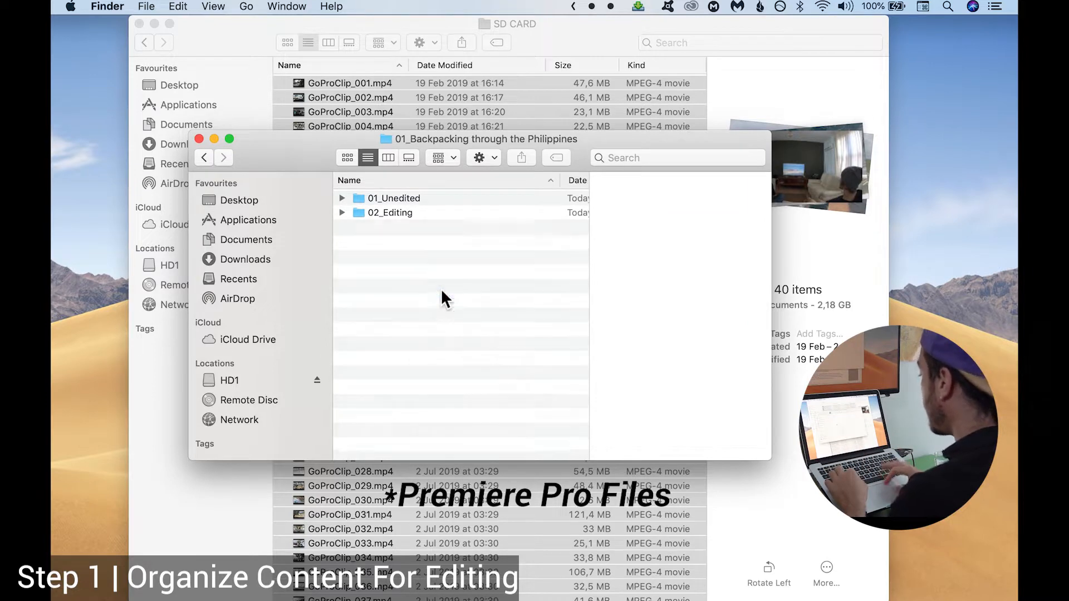
type("03_Export")
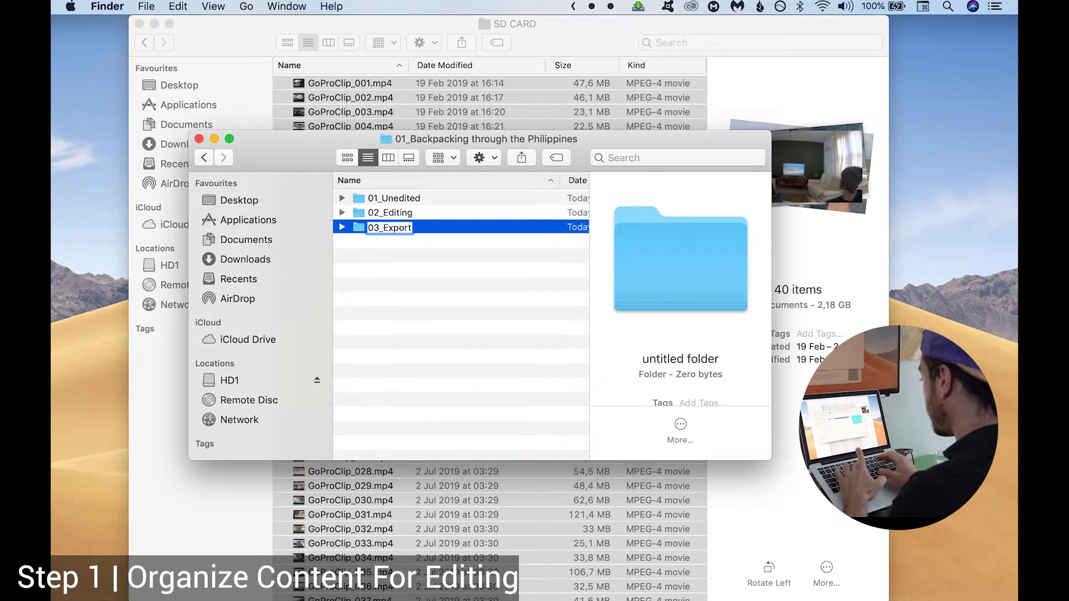
key("Return")
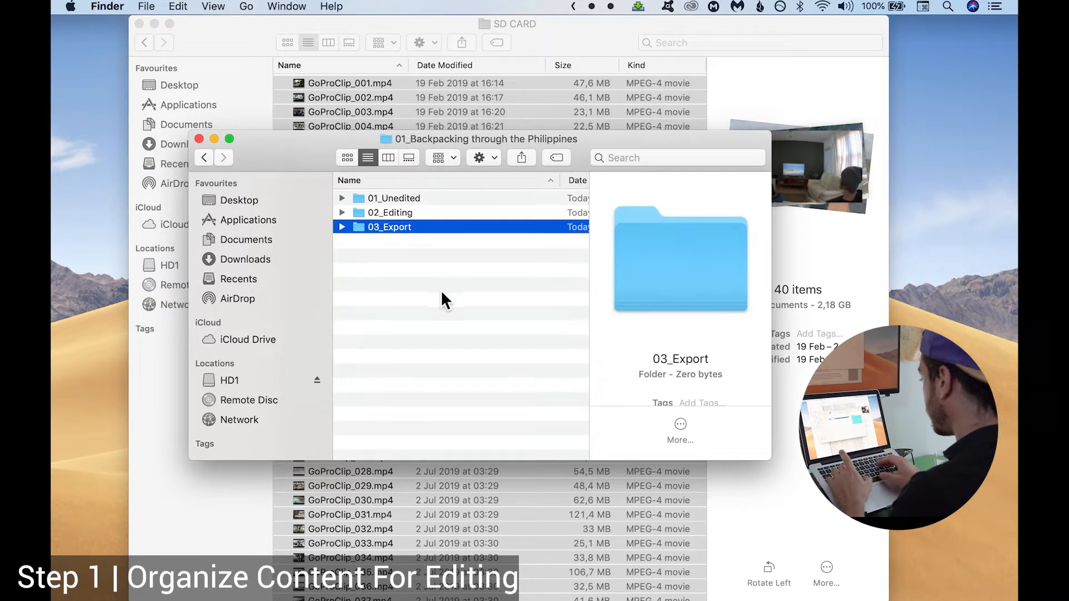
double_click(396, 229)
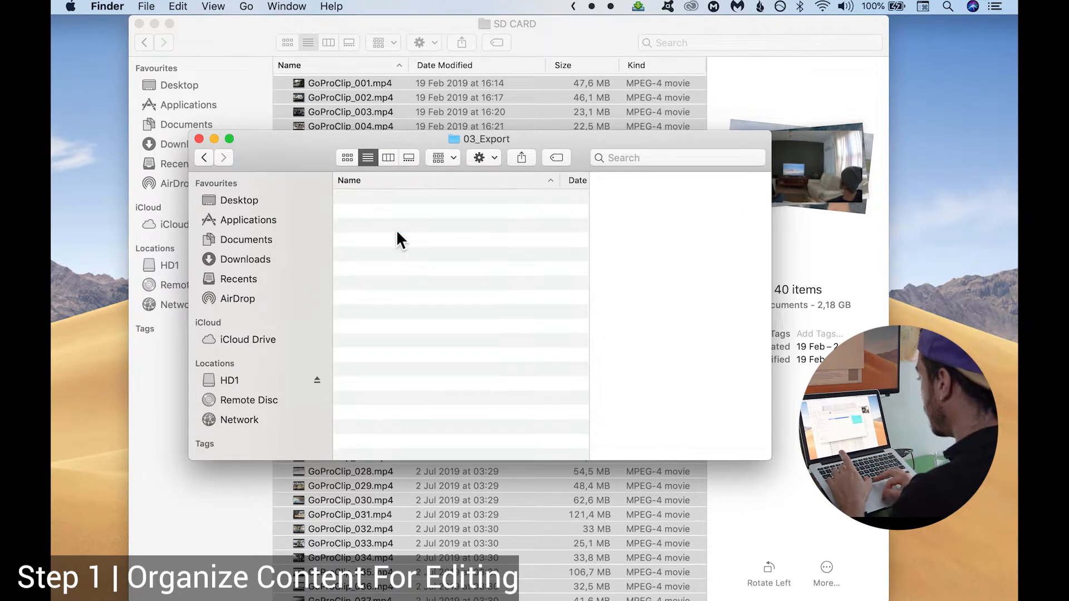
left_click(203, 159)
Create a folder named "01_GoPro" inside the 01_Unedited folder
double_click(406, 199)
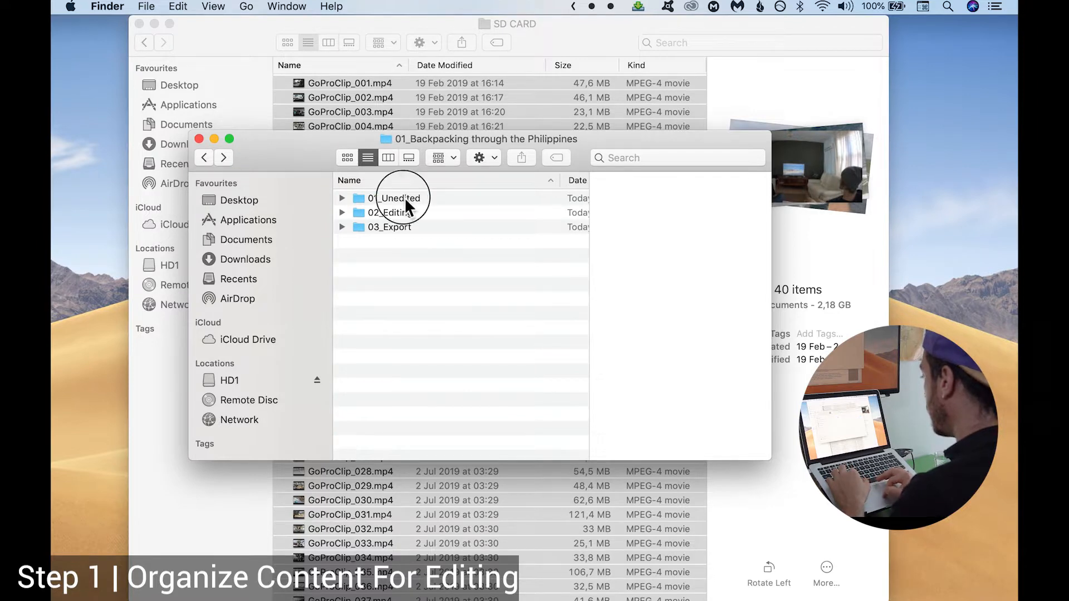
right_click(413, 280)
left_click(433, 279)
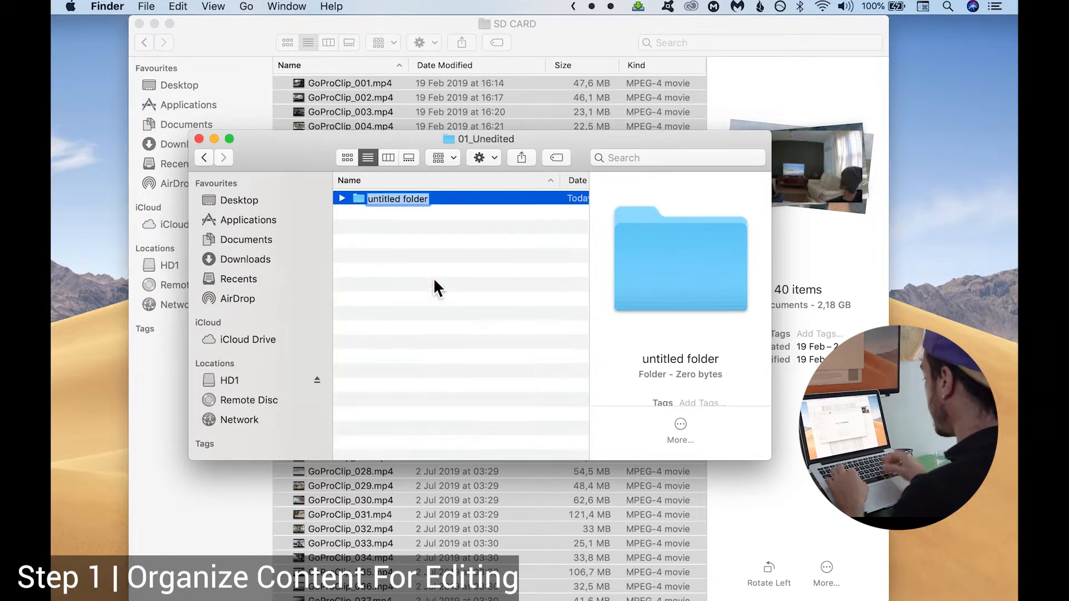
type("01_")
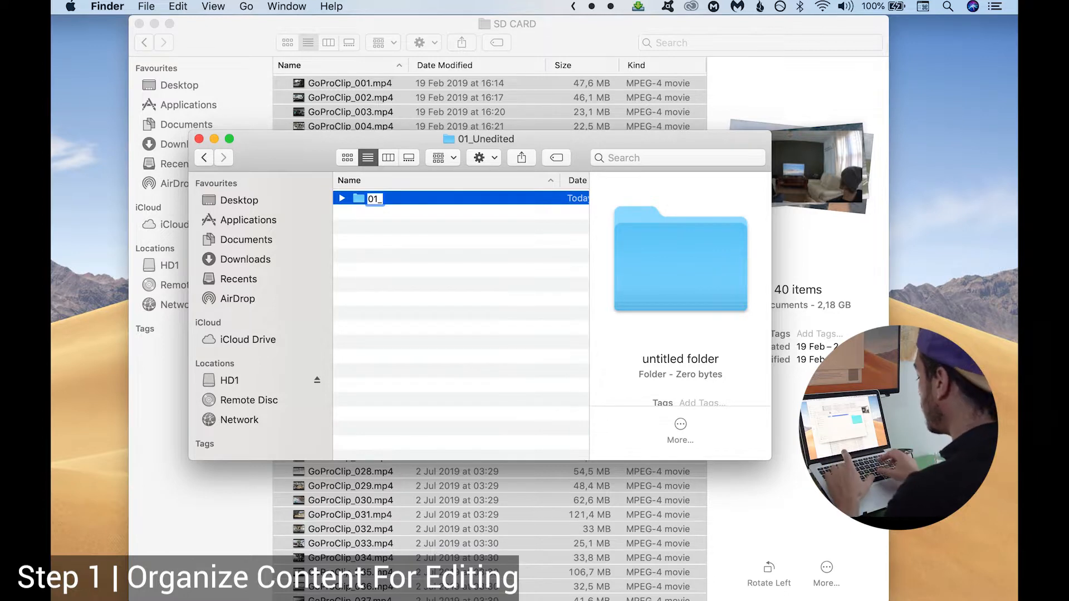
type("GoPro")
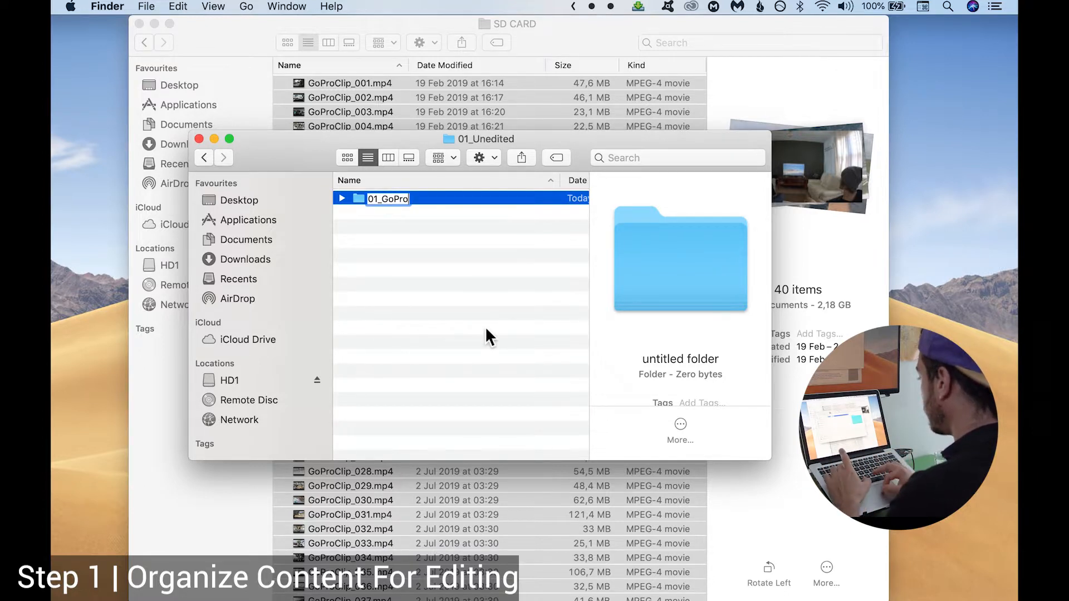
key("Return")
Create a second folder named "02_Sony Camera" inside the 01_Unedited folder
key("super+shift+n")
type("0")
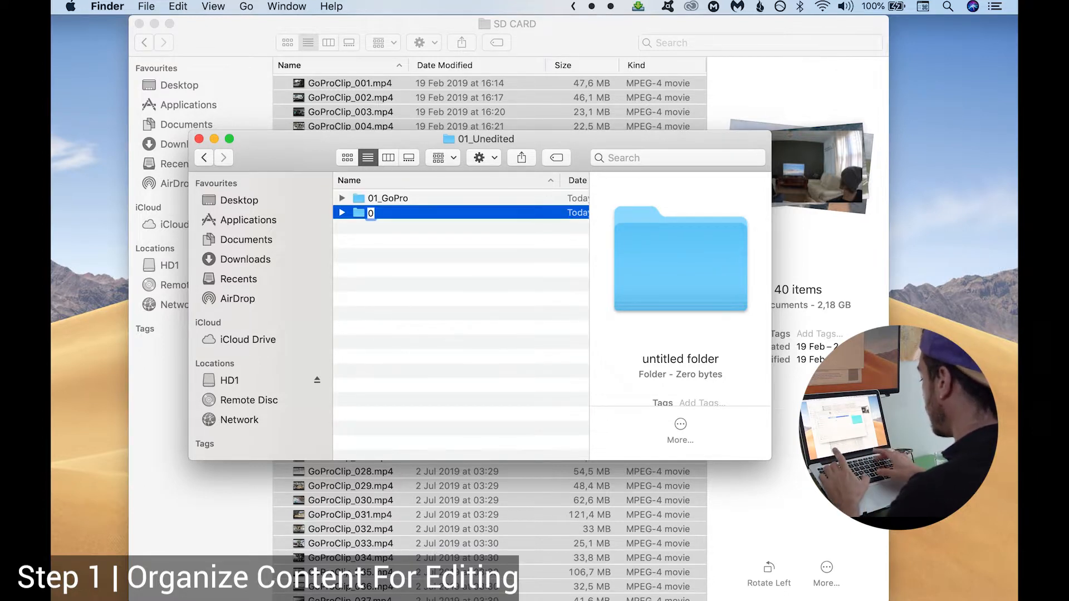
type("2_Sony Camera")
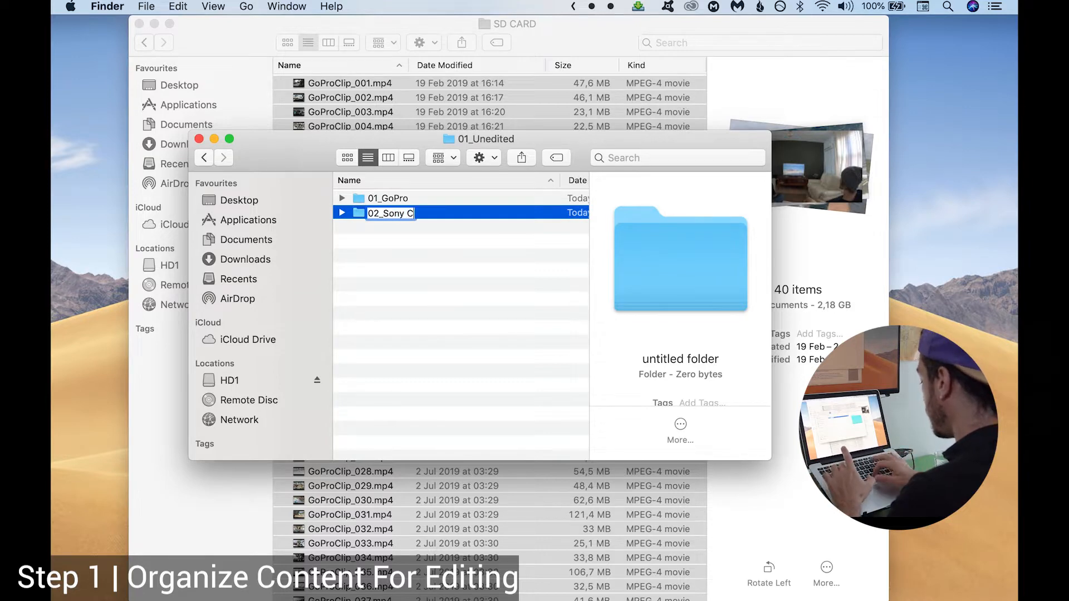
Add a third folder named "03_iPhone" to the 01_Unedited folder
right_click(433, 305)
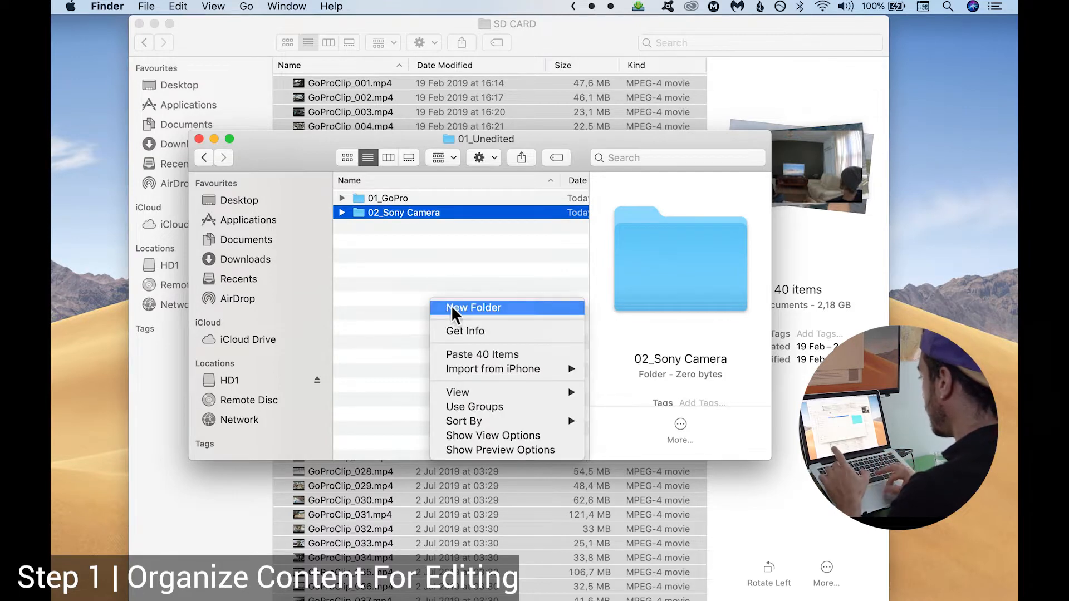
left_click(451, 305)
key("BackSpace")
type("_iPhone")
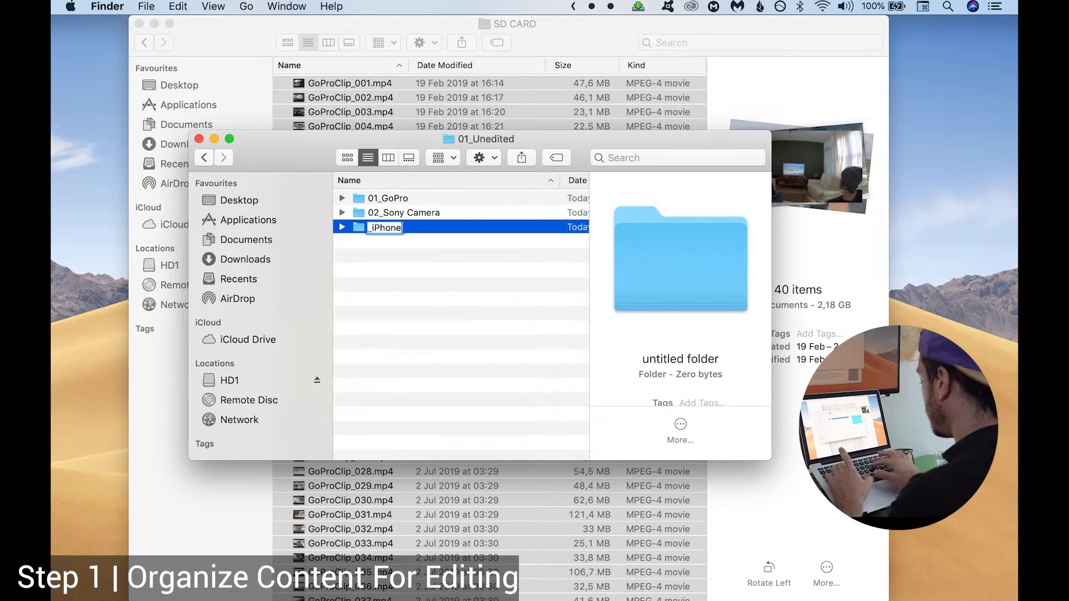
left_click(368, 227)
type("3")
key("Return")
left_click(377, 229)
key("Left")
type("0")
key("Return")
Add a fourth folder named "04_Drone" to the 01_Unedited folder and clear the selection
right_click(399, 279)
left_click(440, 293)
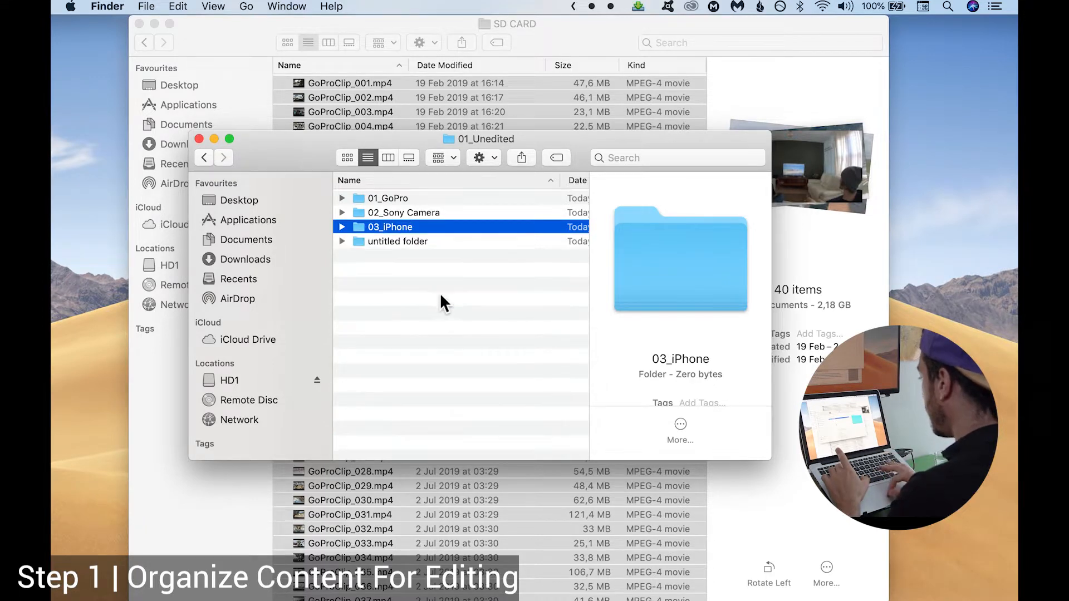
type("04_Drone")
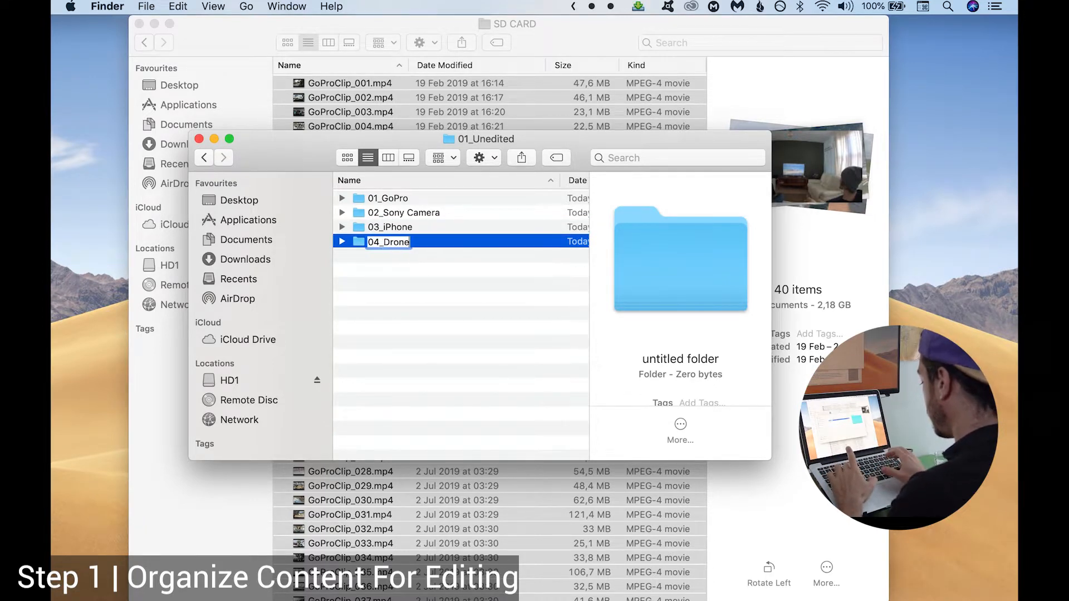
key("Return")
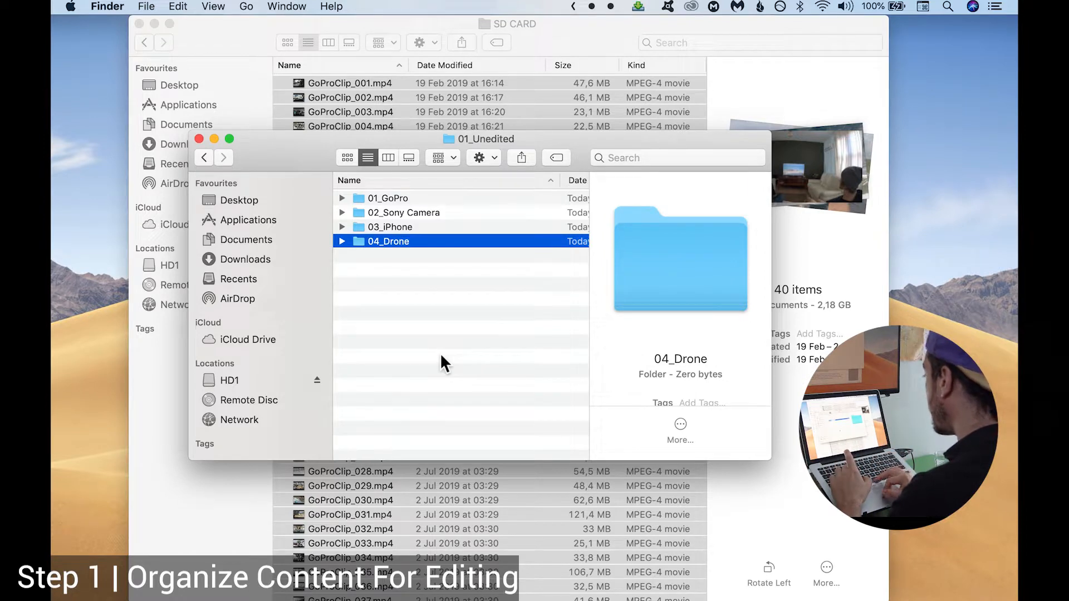
left_click(393, 296)
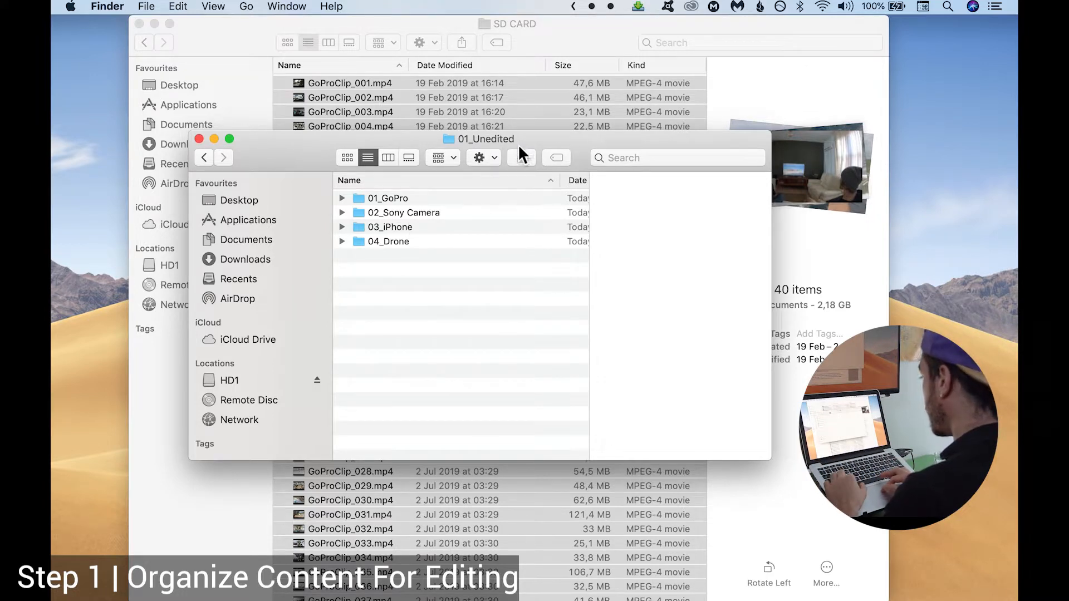
Copy all GoPro clips from the SD CARD folder into the 01_GoPro folder
double_click(429, 199)
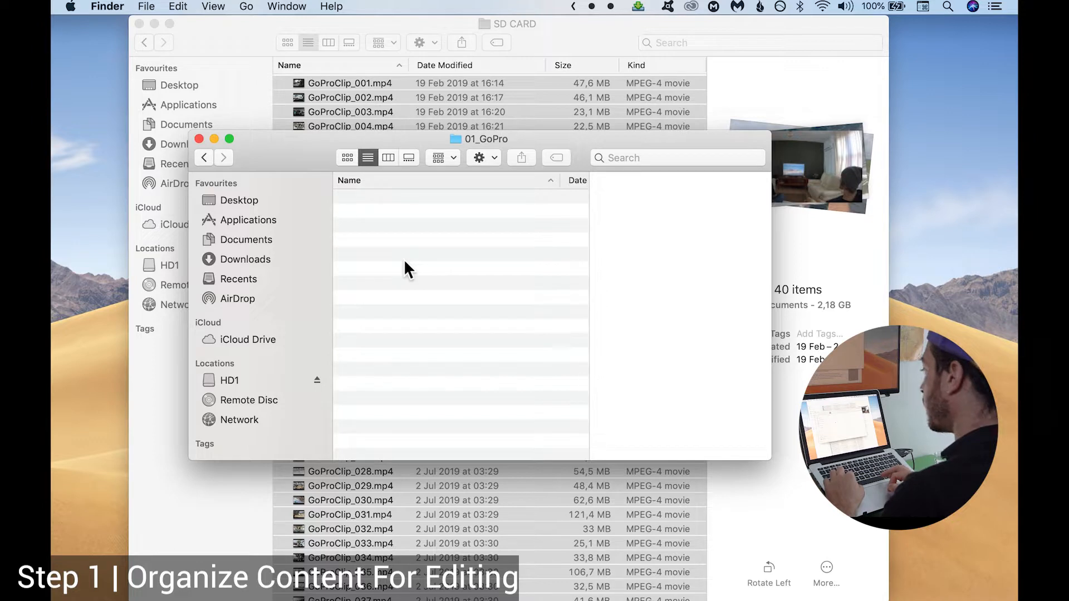
left_click(350, 115)
key("super+a")
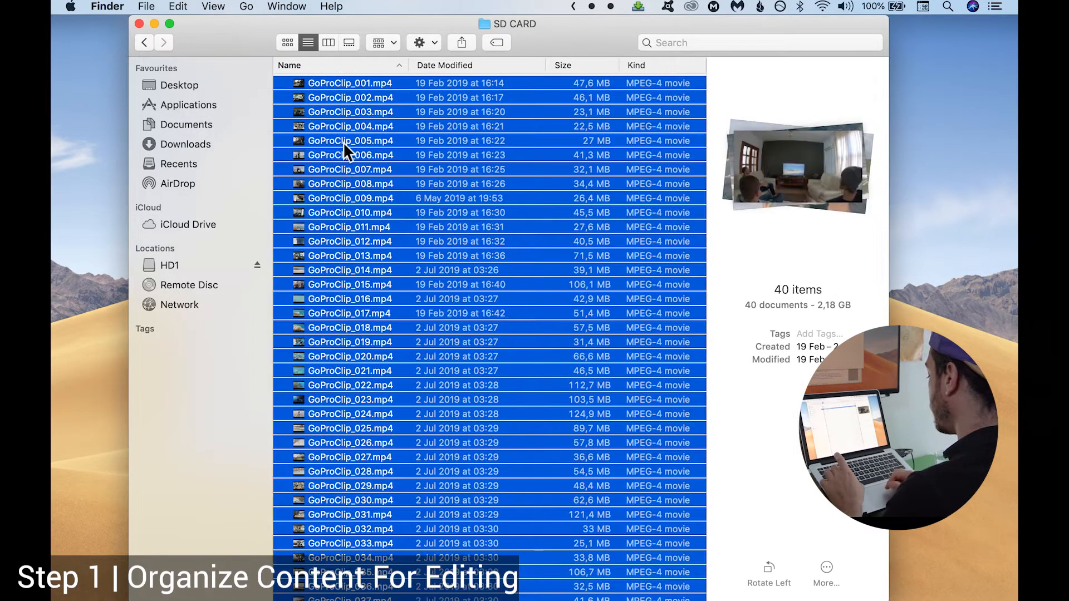
right_click(343, 142)
left_click(328, 145)
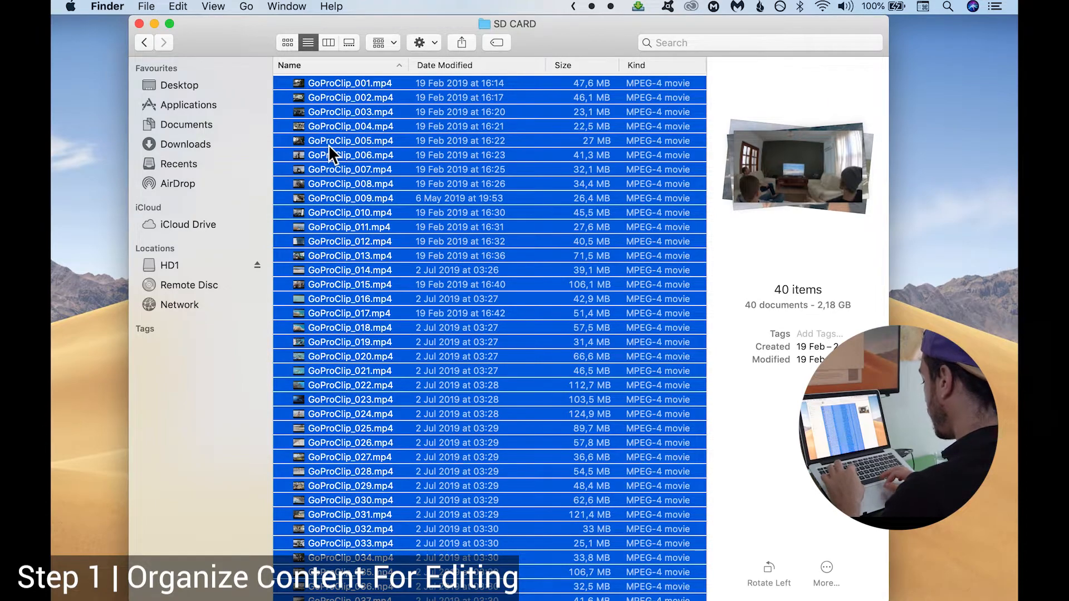
key("ctrl+Up")
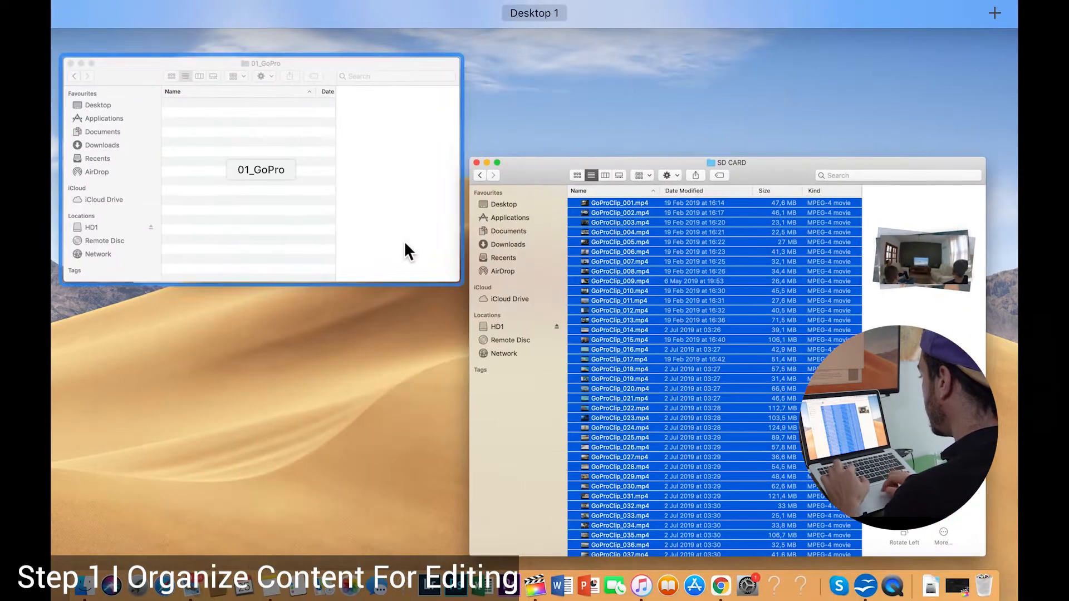
left_click(344, 205)
key("super+v")
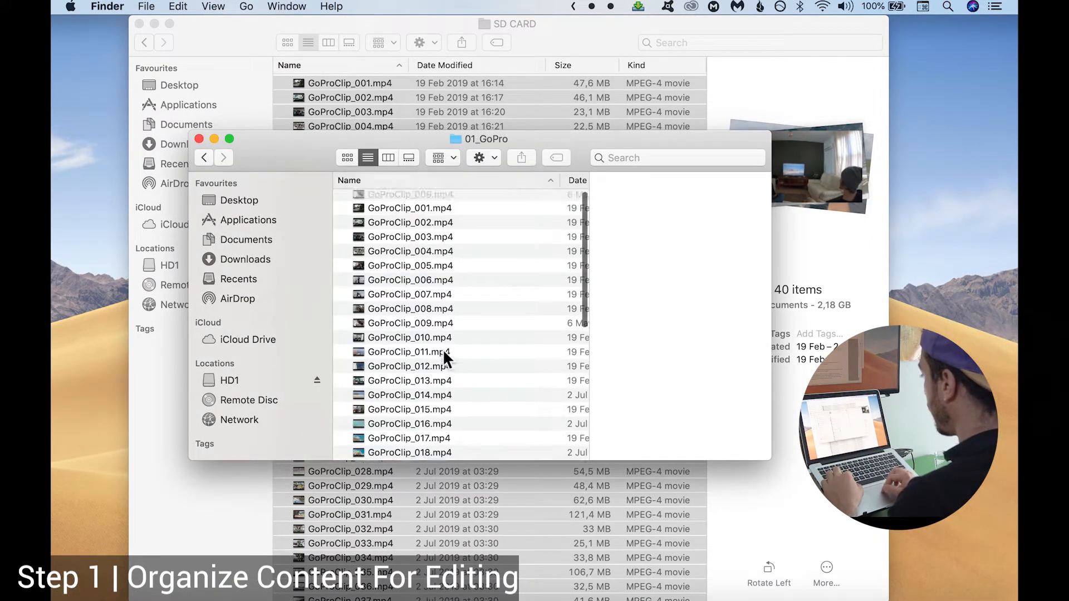
Preview GoProClip_007.mp4 and GoProClip_006.mp4 in the 01_GoPro folder
scroll(443, 350, "down", 1)
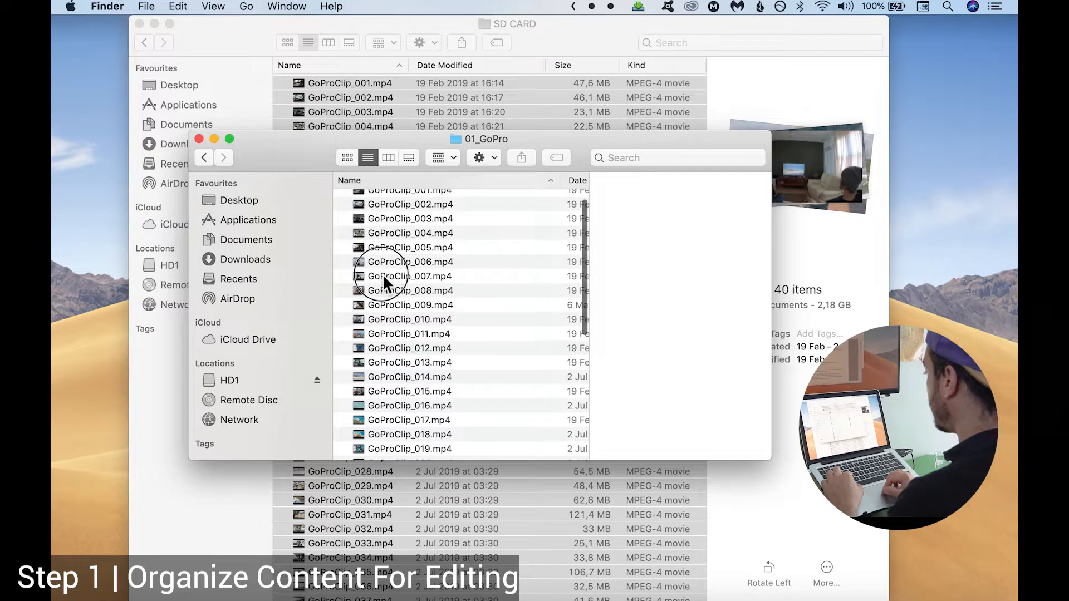
left_click(383, 276)
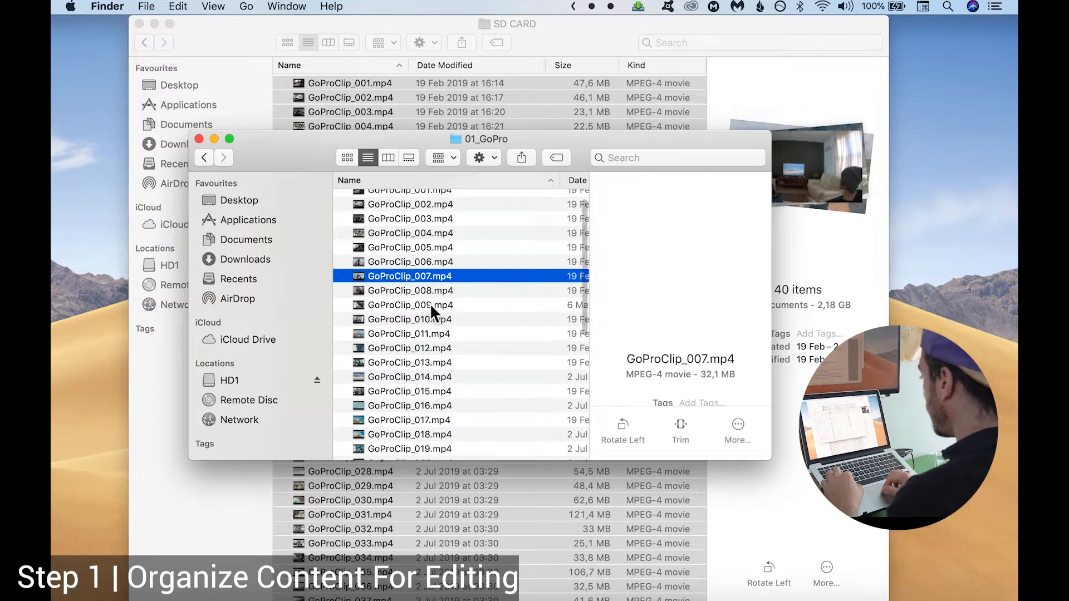
left_click(387, 266)
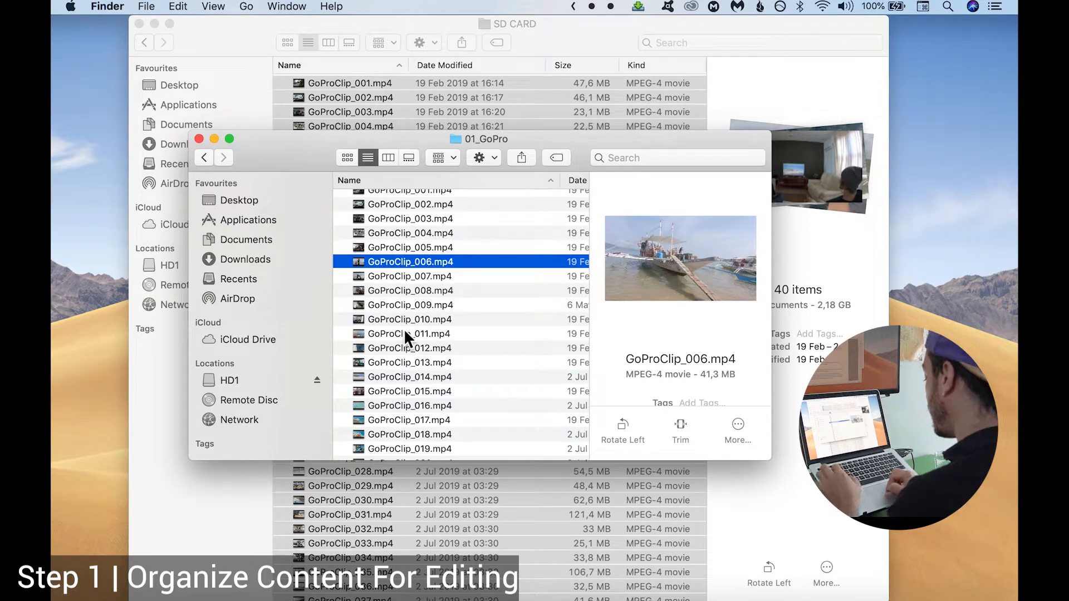
Set up a batch rename of all clips in 01_GoPro using Format, Name and Index, and the custom format "GoProClip_"
key("super+a")
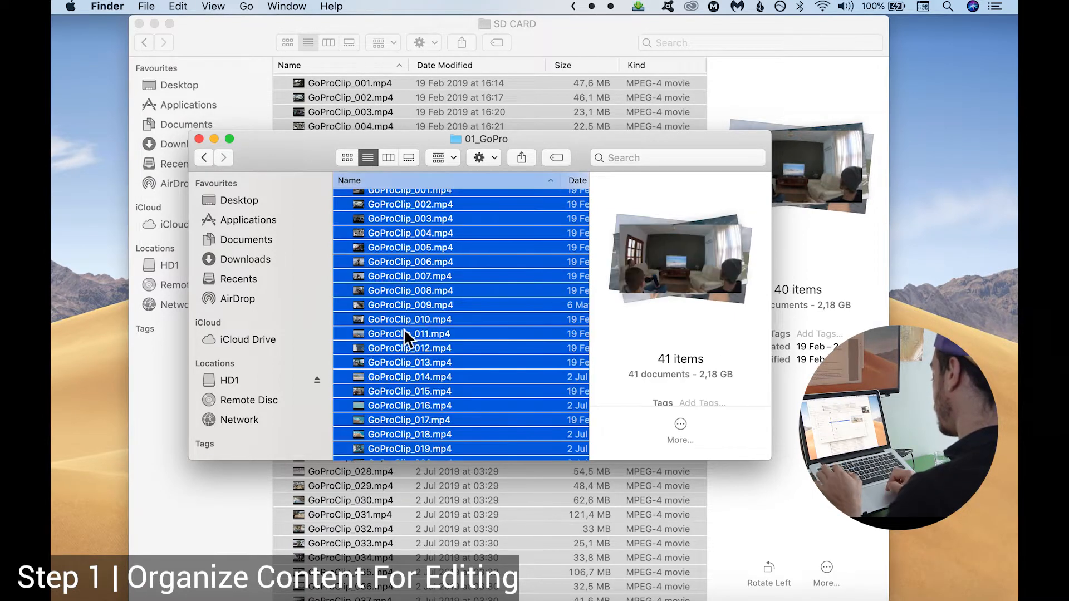
right_click(411, 322)
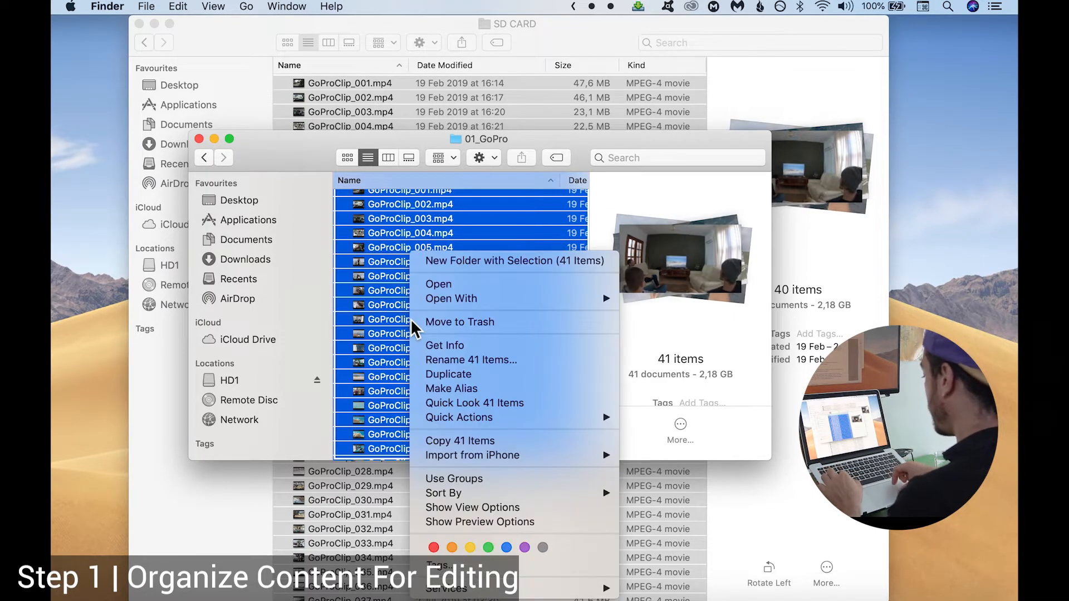
left_click(457, 362)
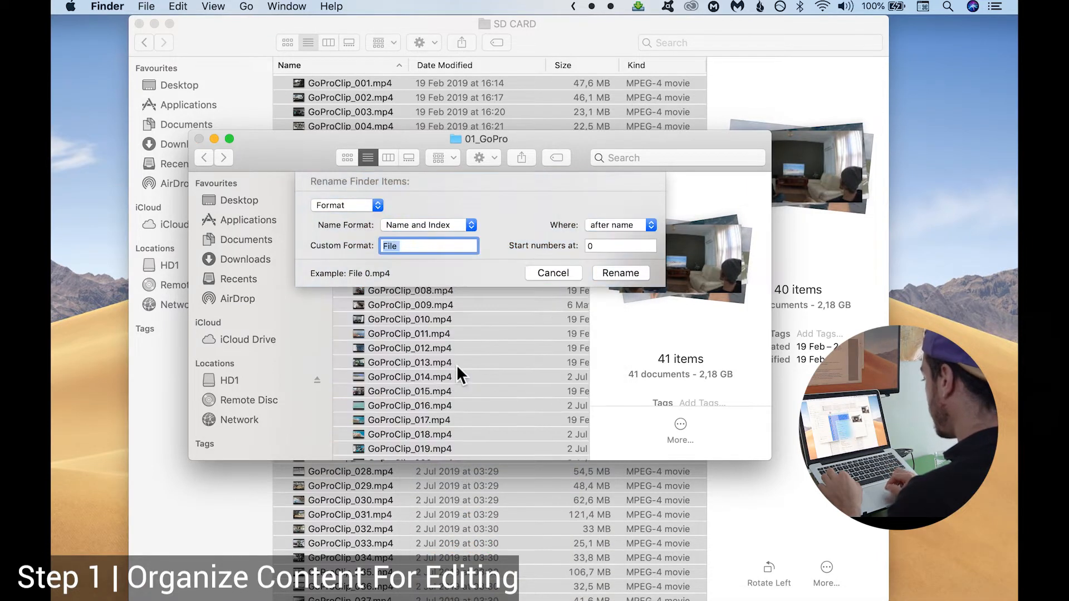
left_click(383, 206)
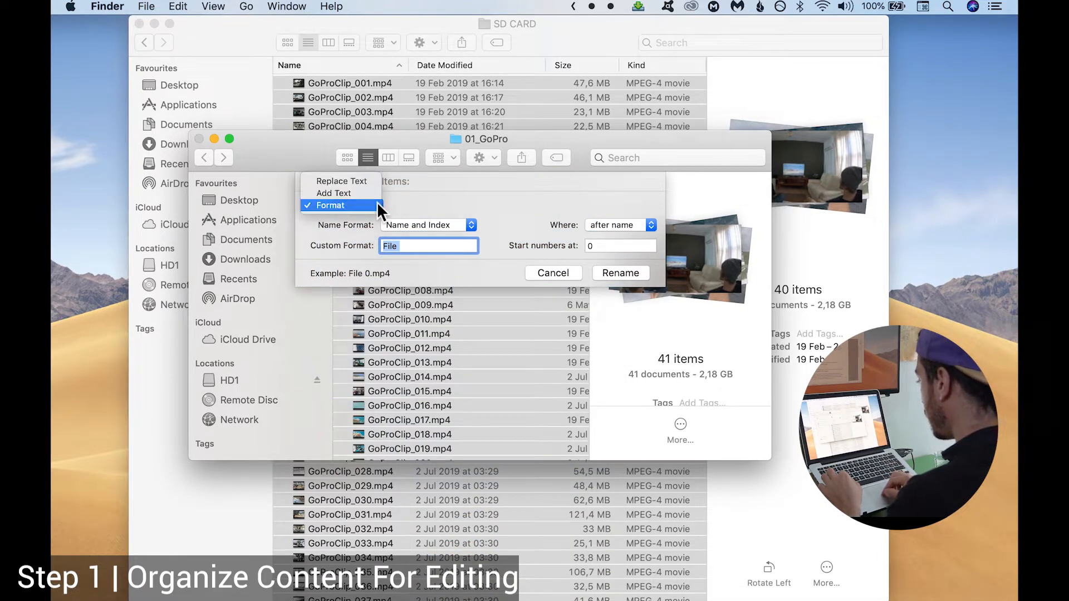
left_click(334, 206)
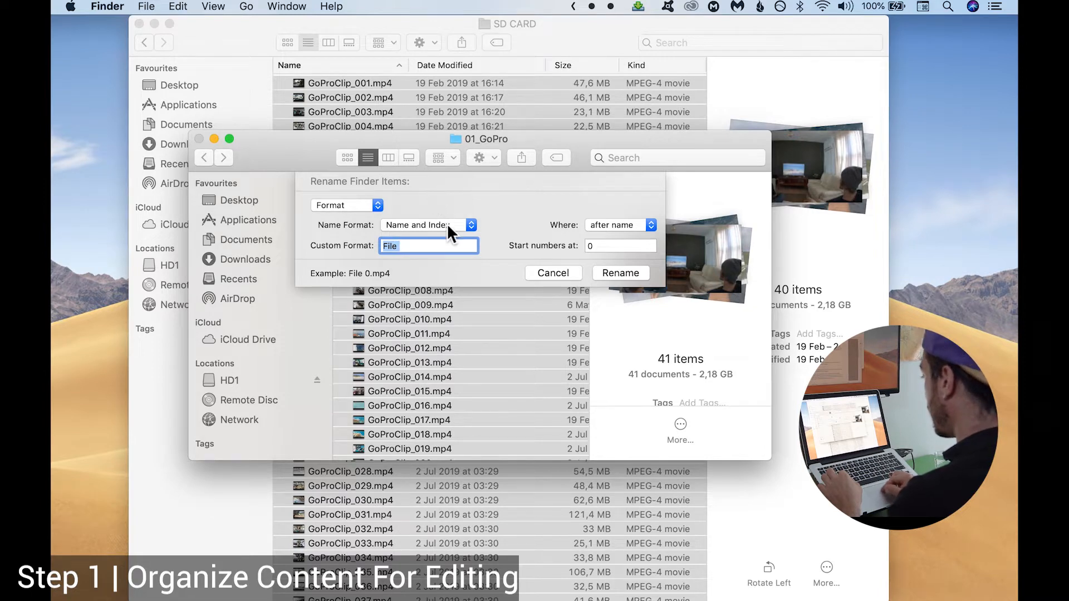
type("GoPro")
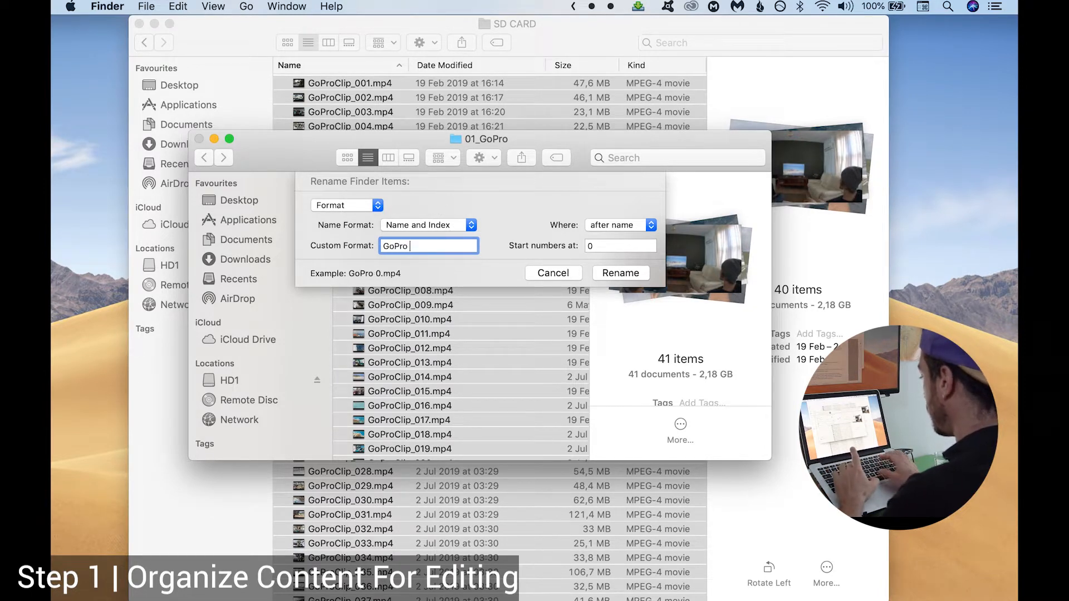
key("BackSpace")
type("Clip")
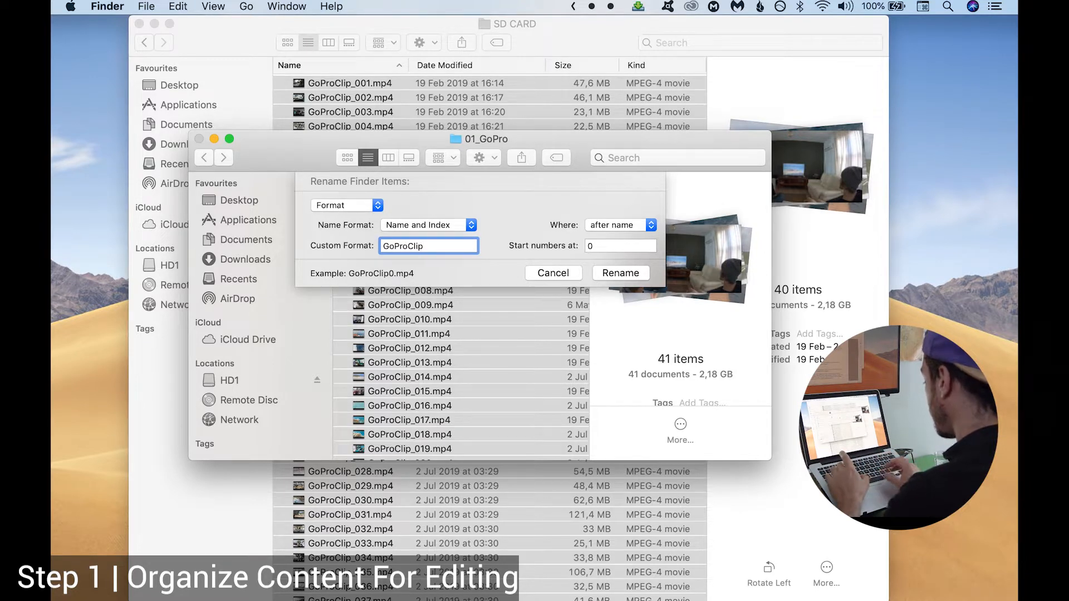
type("_")
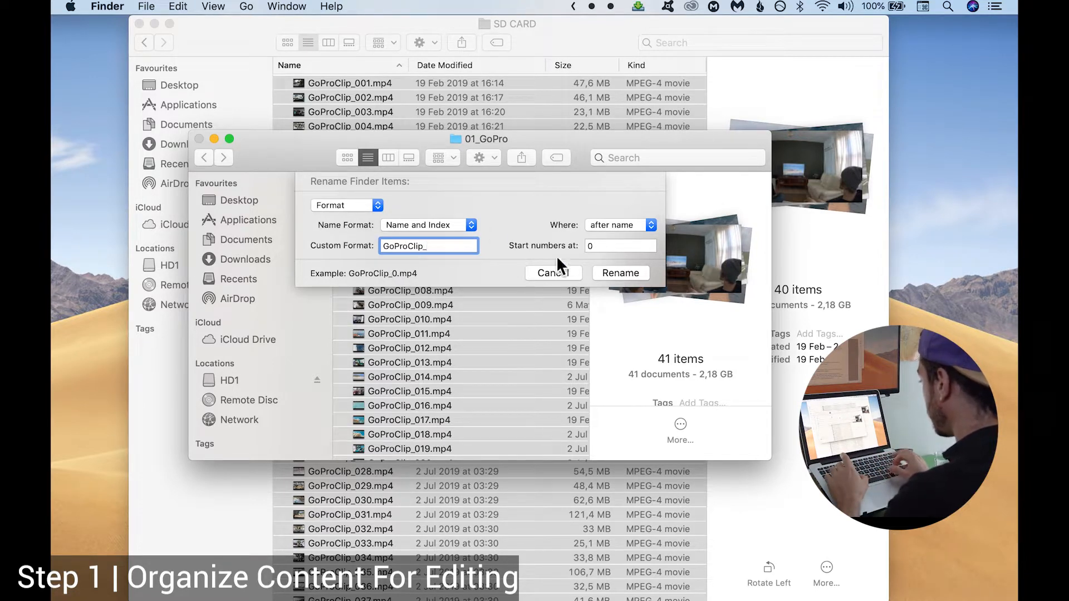
Set the rename numbering to start at 1, cancel the batch rename and look through the clip list
left_click(605, 248)
key("BackSpace")
type("1")
key("Escape")
scroll(432, 339, "up", 2)
scroll(432, 338, "down", 5)
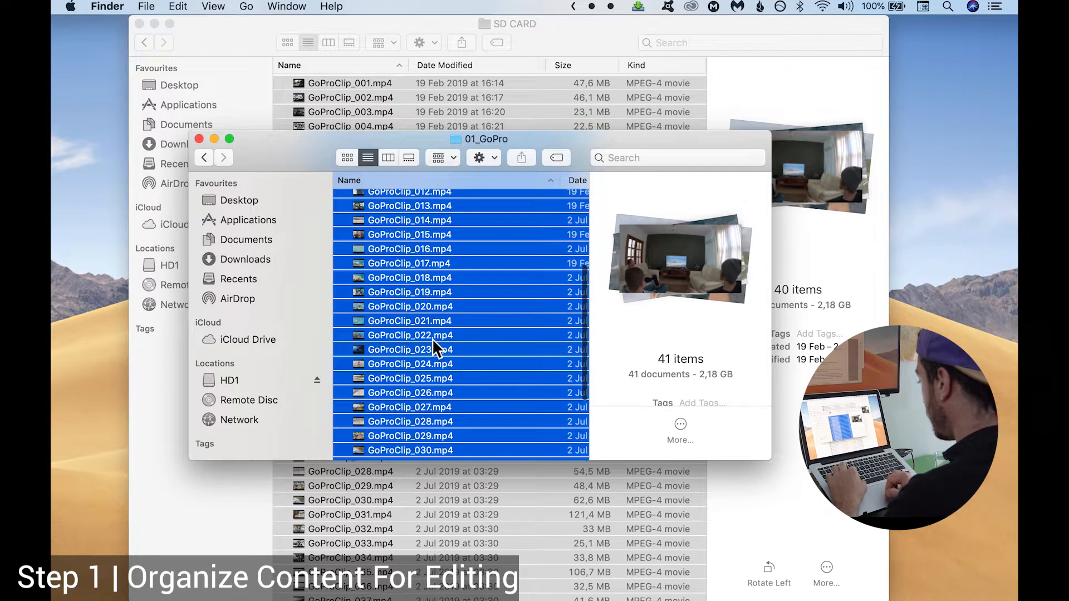
left_click(430, 337)
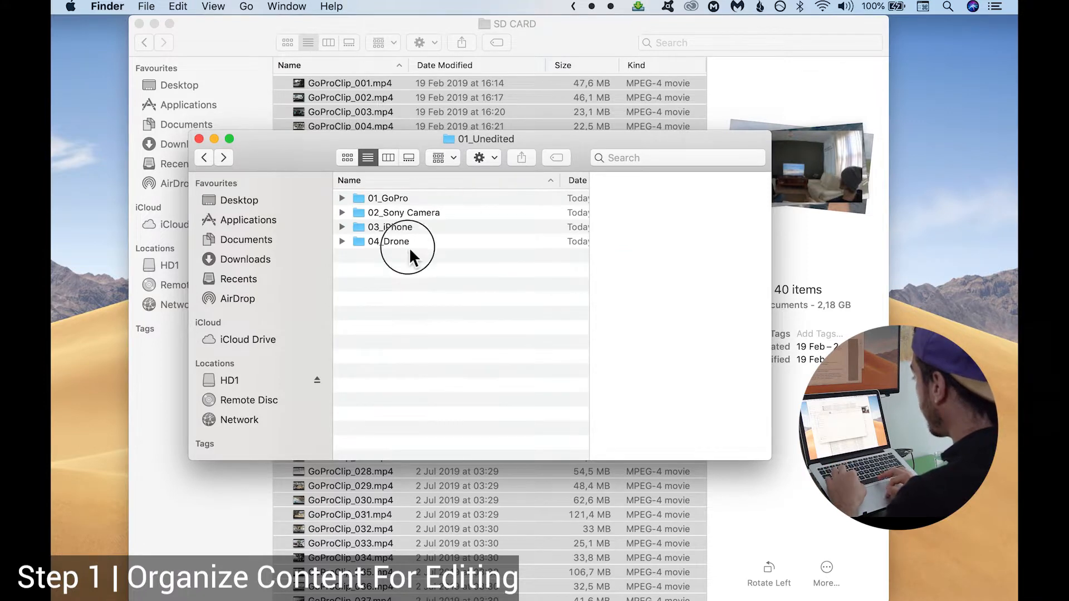
Return to the Philippines project folder and create a folder named "01_FCPX Files" inside 02_Editing
left_click_drag(410, 254, 286, 186)
left_click(204, 158)
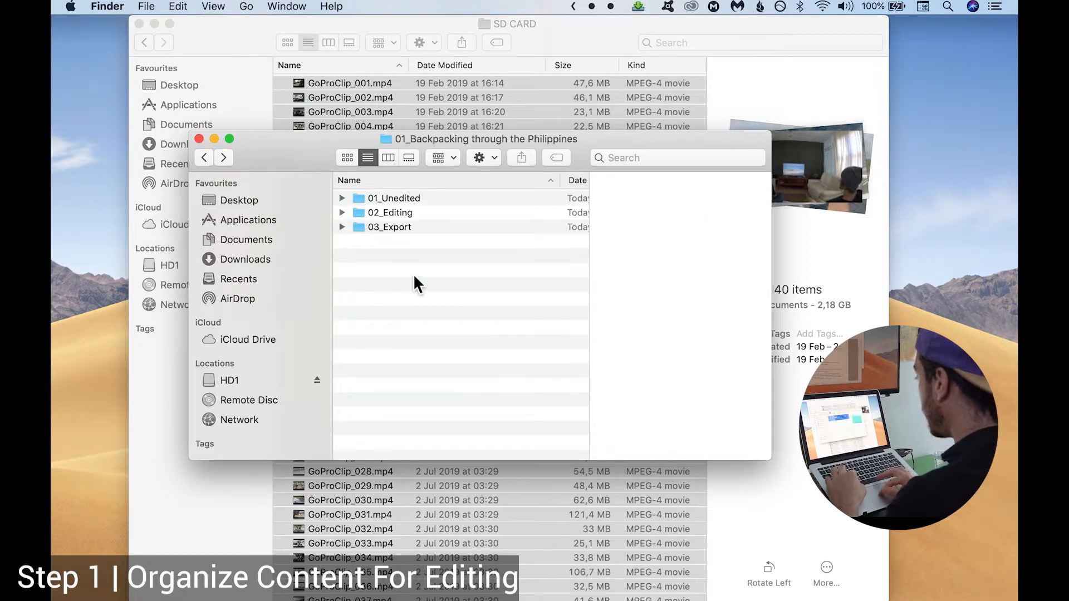
double_click(424, 215)
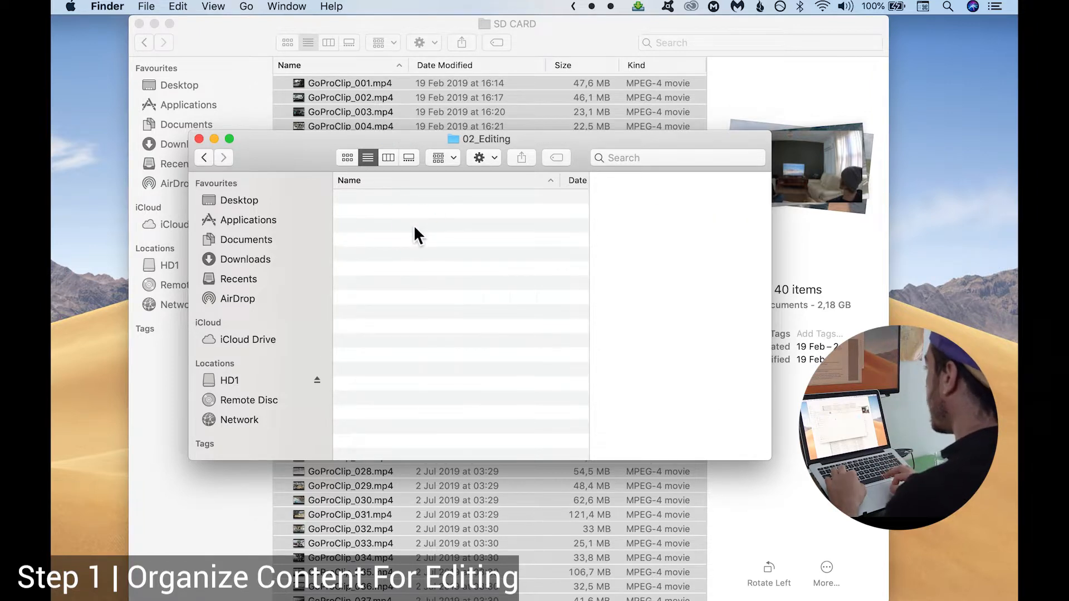
right_click(414, 227)
left_click(446, 234)
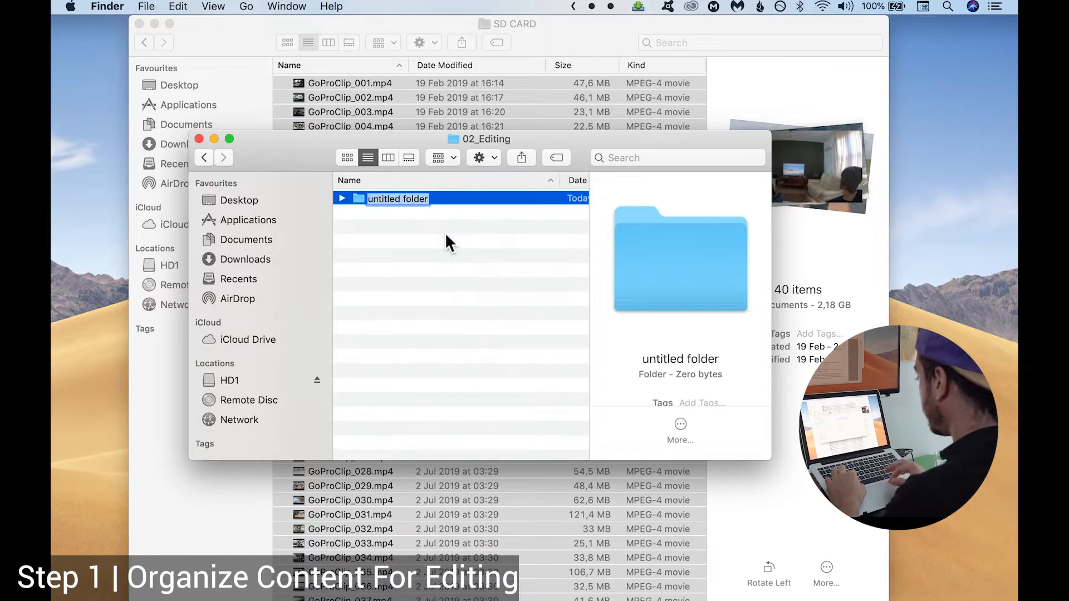
type("01_F")
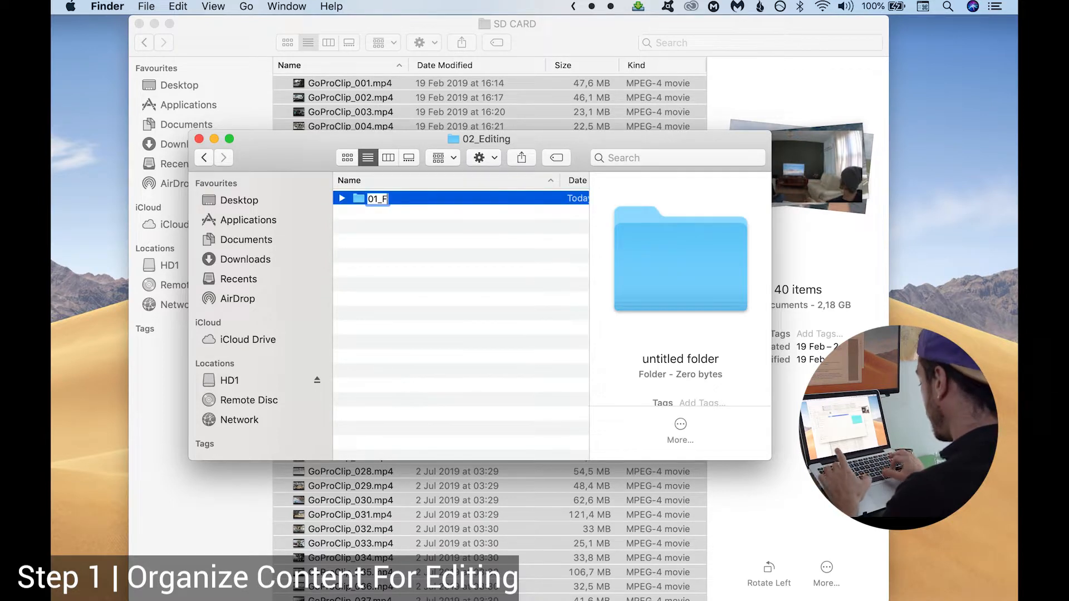
type("CPX Files")
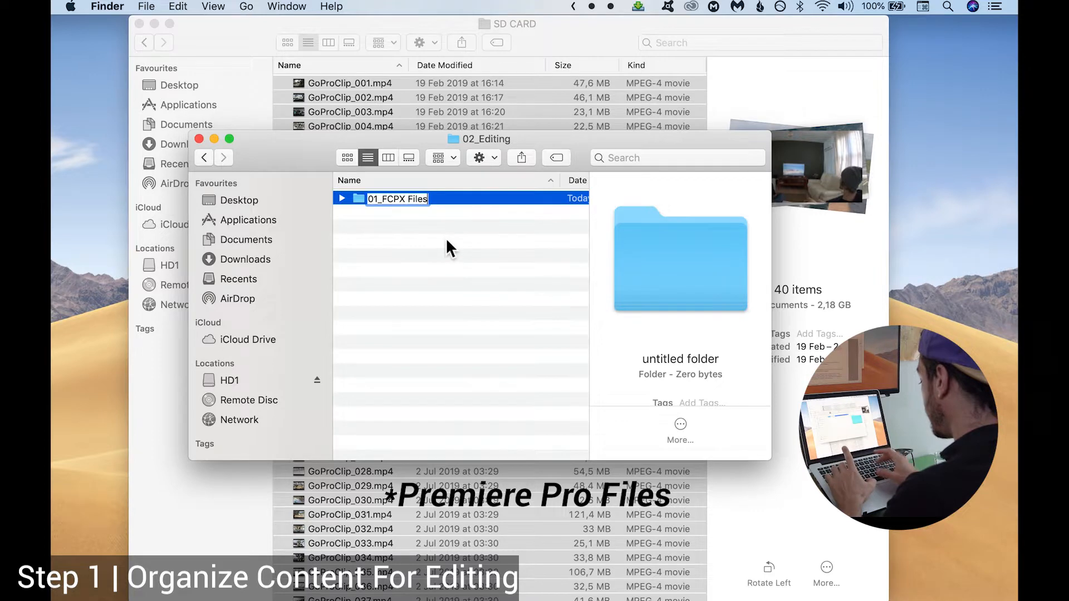
key("Return")
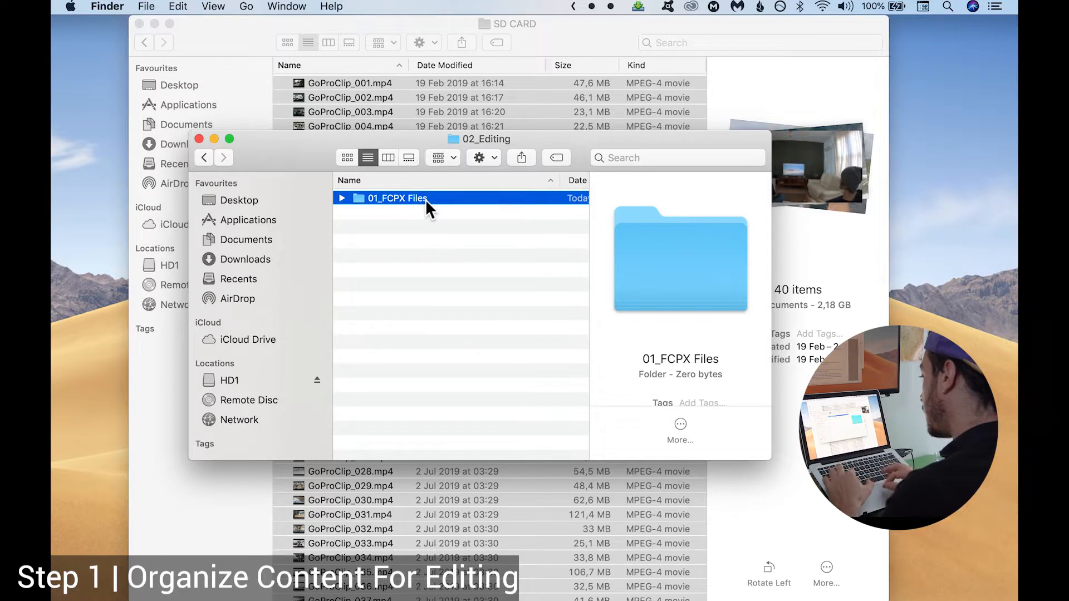
Add a second folder named "02_Sound Tracks" to the 02_Editing folder
left_click(393, 245)
right_click(432, 286)
left_click(466, 288)
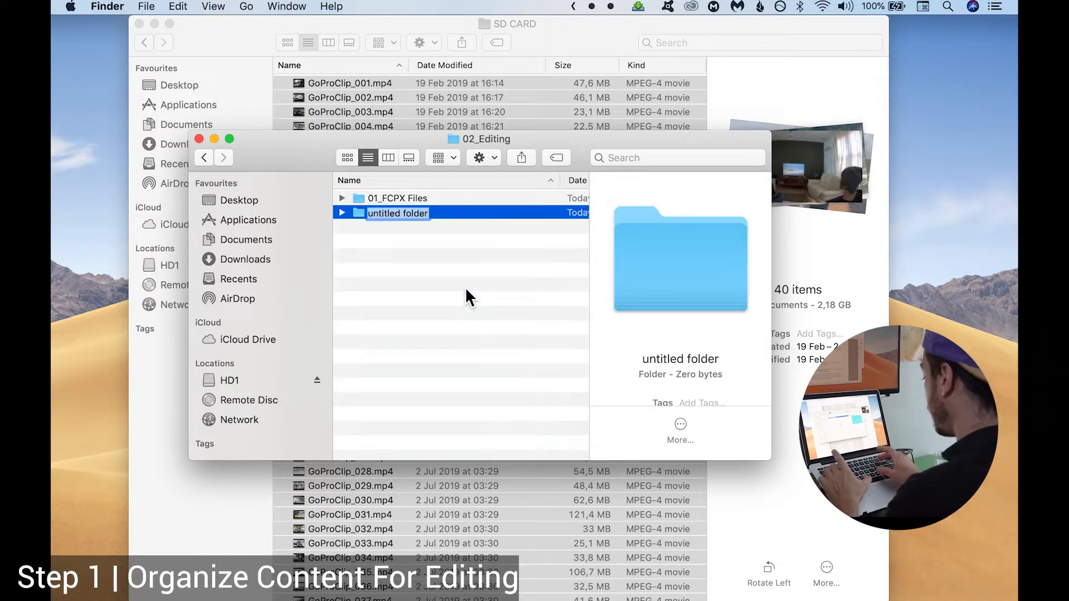
type("02_")
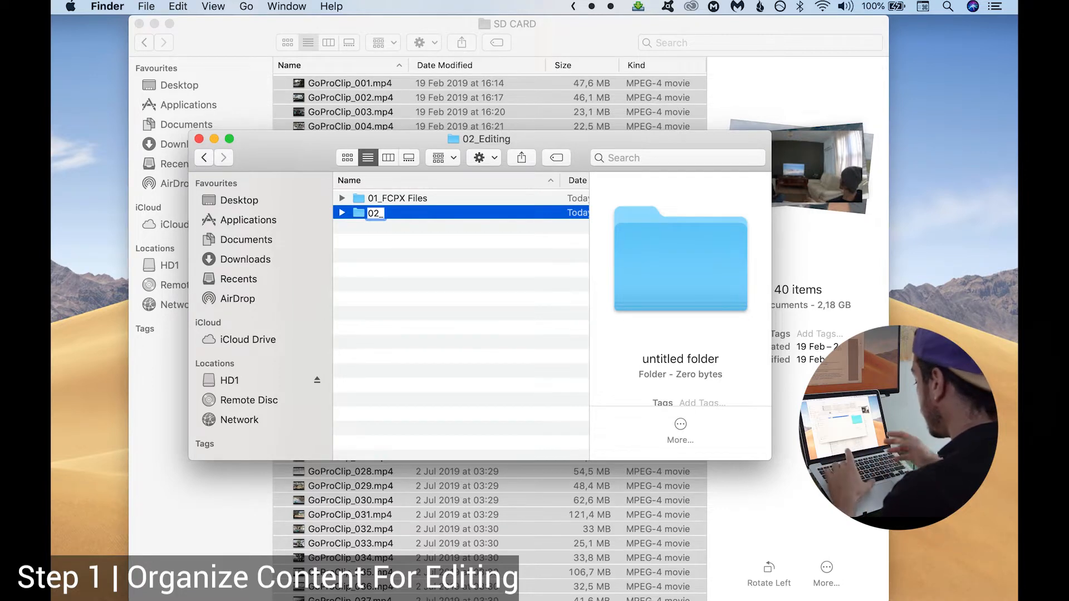
type("Sound Tracks")
key("Return")
Add a third folder named "03_Transitions" to the 02_Editing folder
right_click(481, 329)
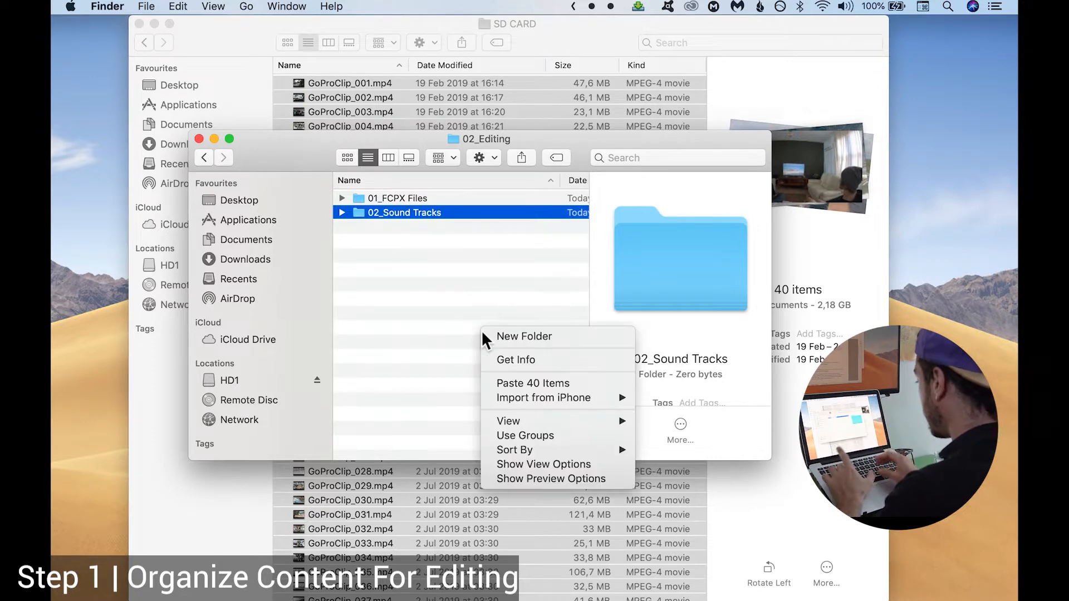
left_click(525, 340)
type("03_Transitions")
key("Return")
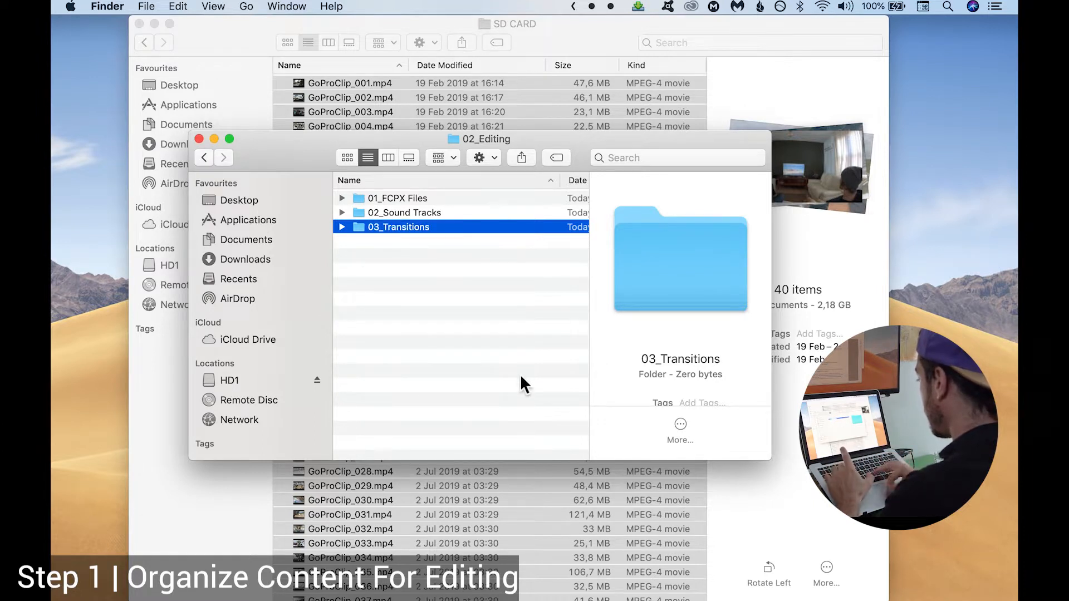
left_click(491, 373)
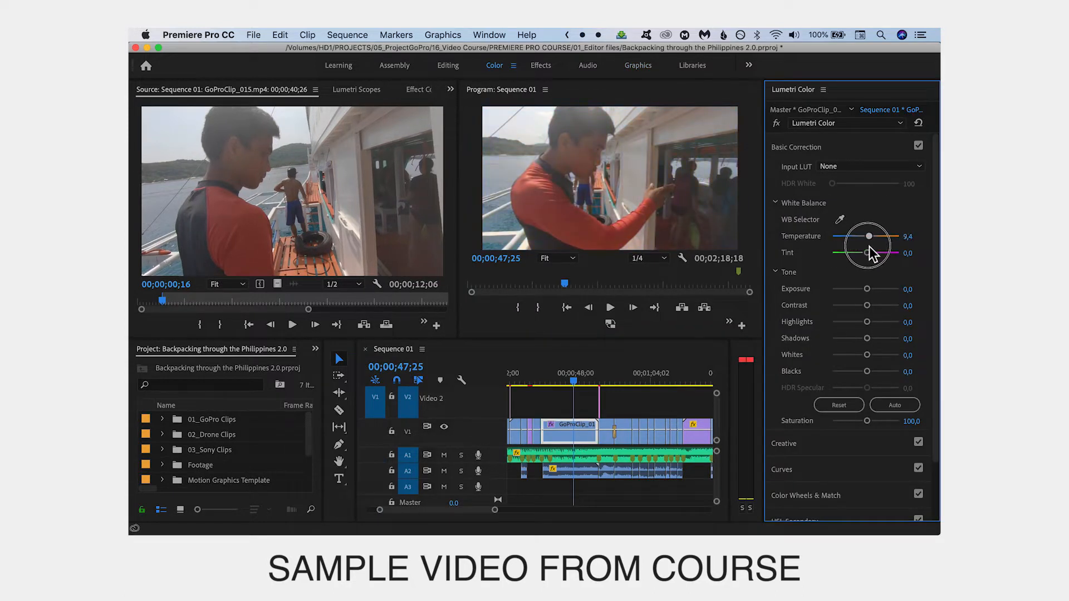
double_click(870, 247)
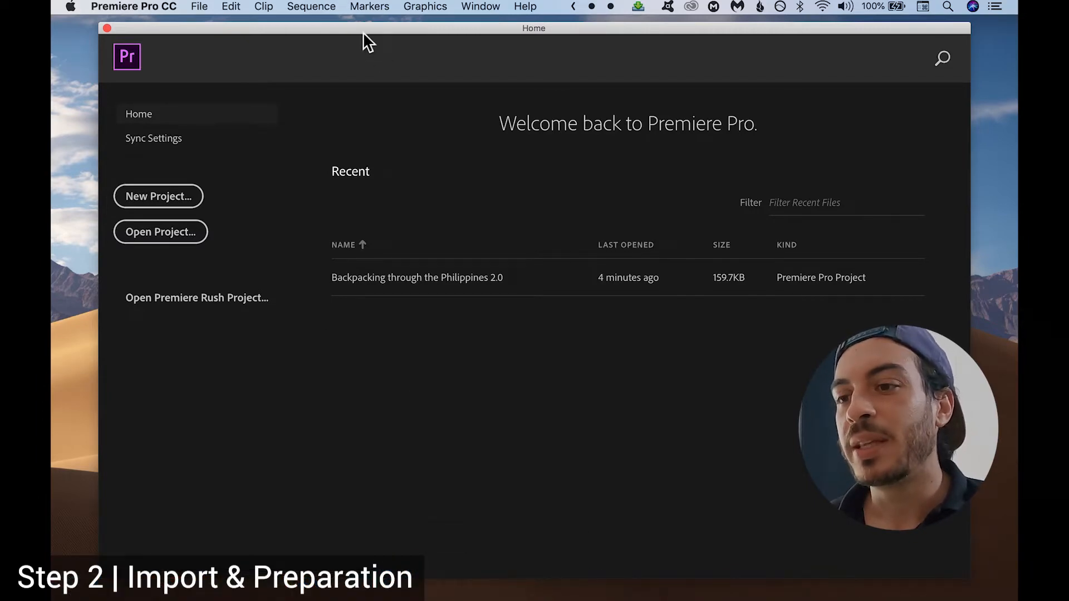
Create a Premiere Pro project named "Backpacking through the Philippines" and store it in 01_Premiere Pro Files inside 02_Editing on HD1
left_click(178, 213)
type("Backpacking through the Philippines")
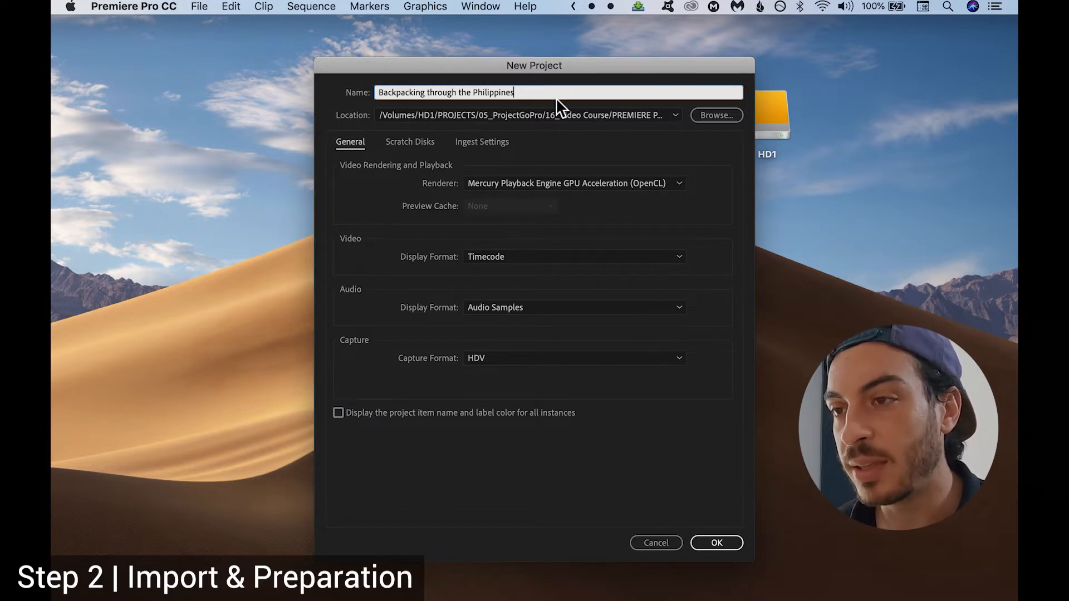
left_click(714, 115)
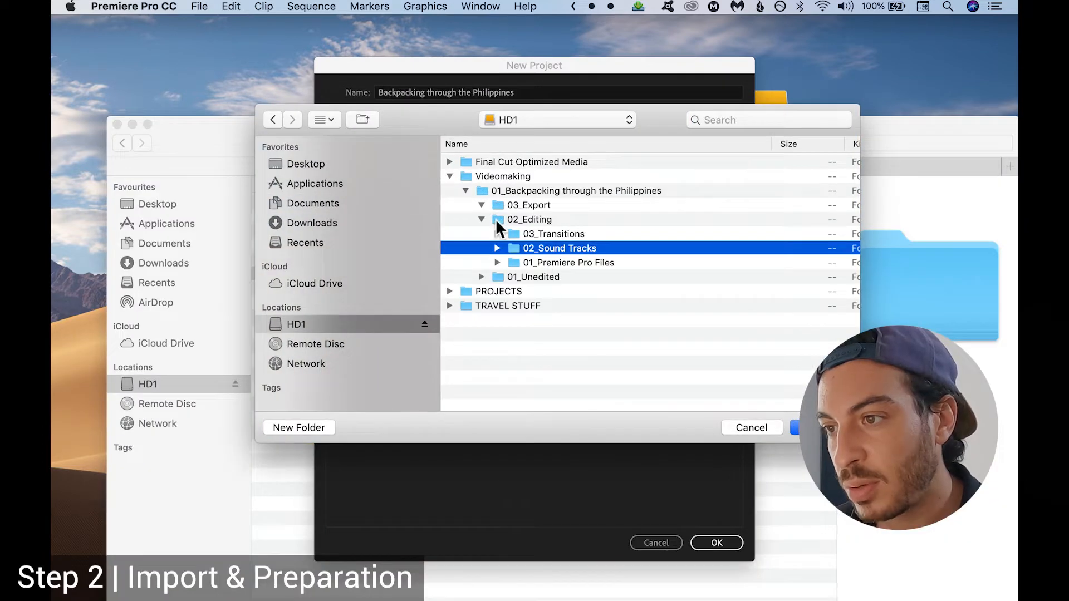
left_click(500, 220)
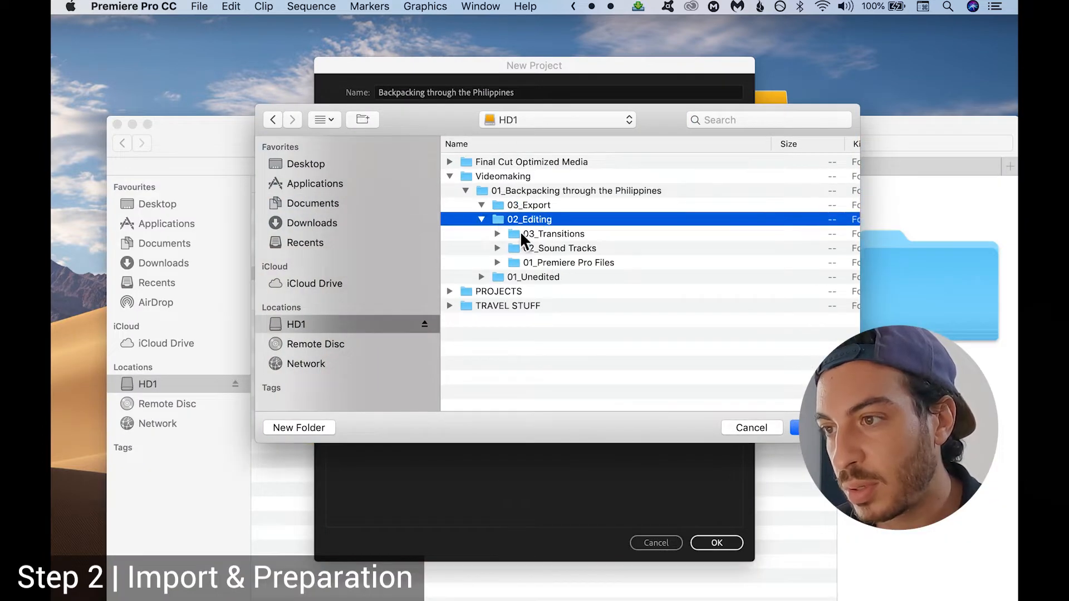
left_click(557, 263)
left_click(818, 428)
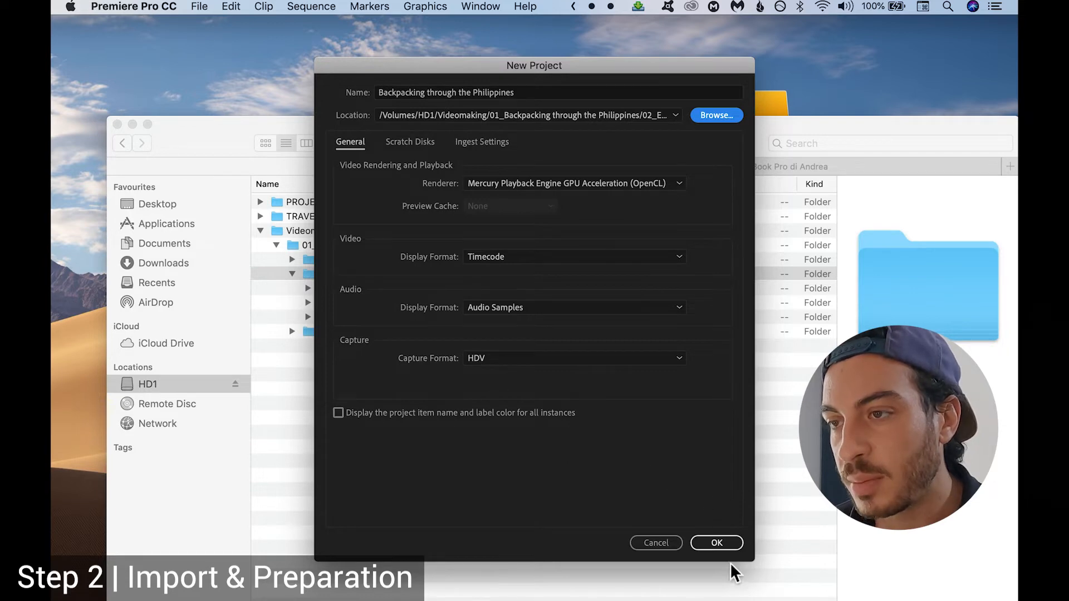
left_click(719, 546)
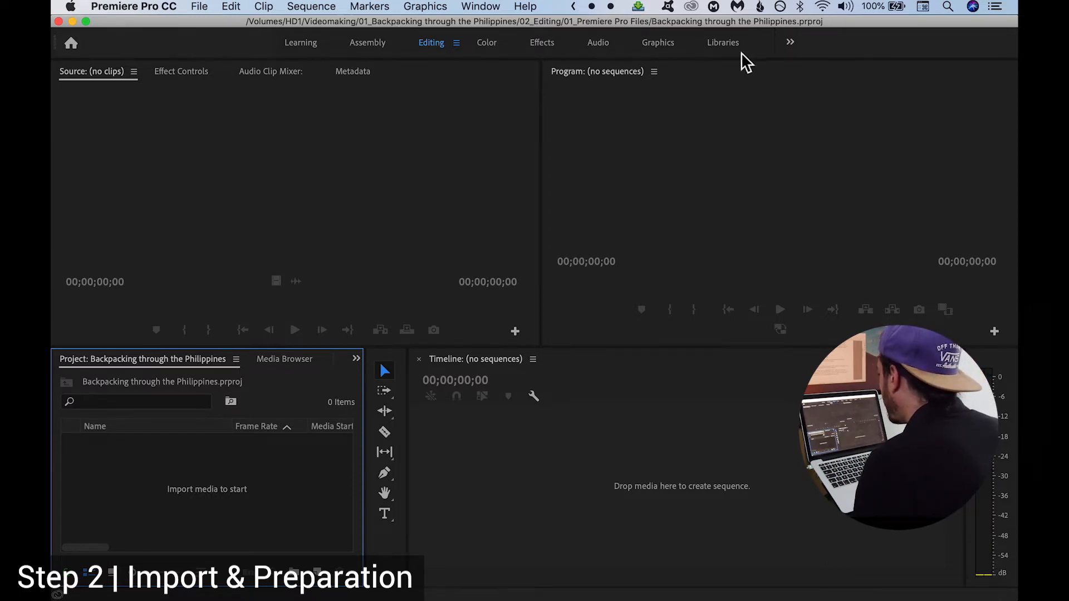
Look through the Assembly, Color, Effects and Audio workspaces and return to the Editing workspace
left_click(359, 42)
left_click(438, 45)
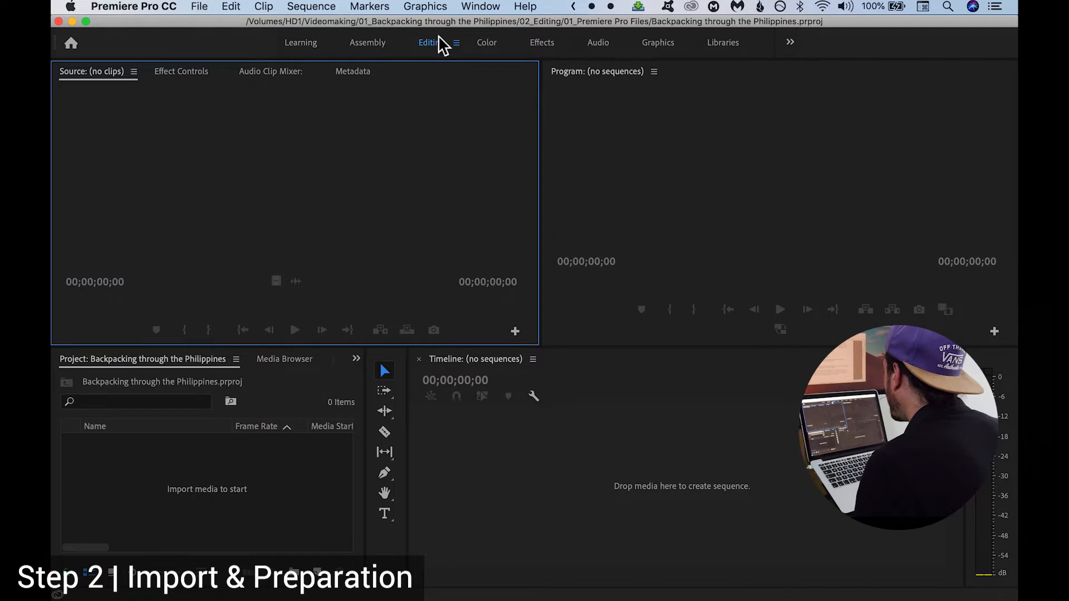
left_click(495, 45)
left_click(544, 45)
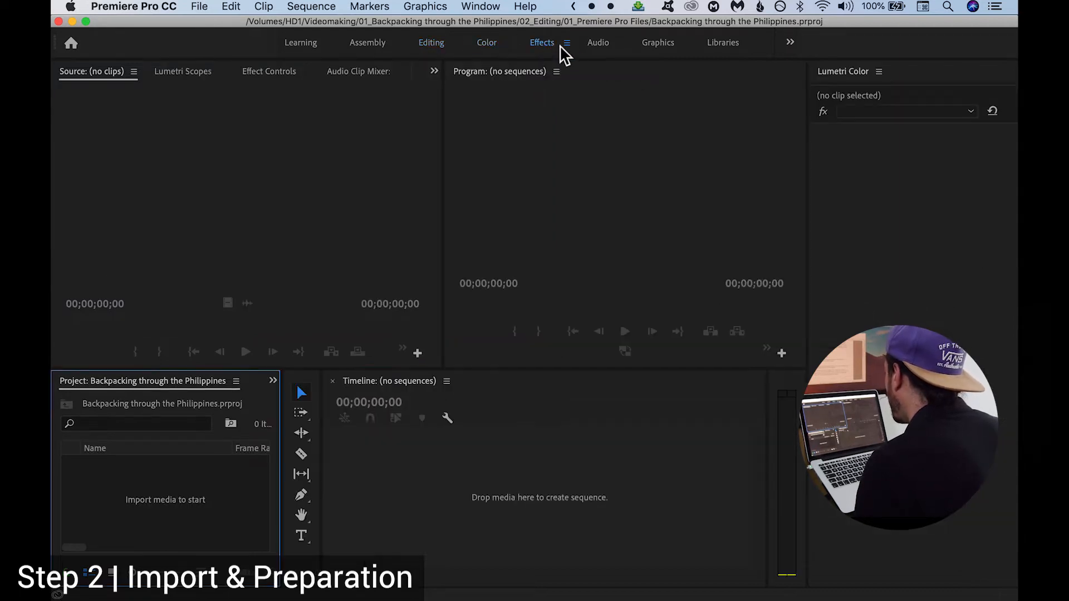
left_click(608, 44)
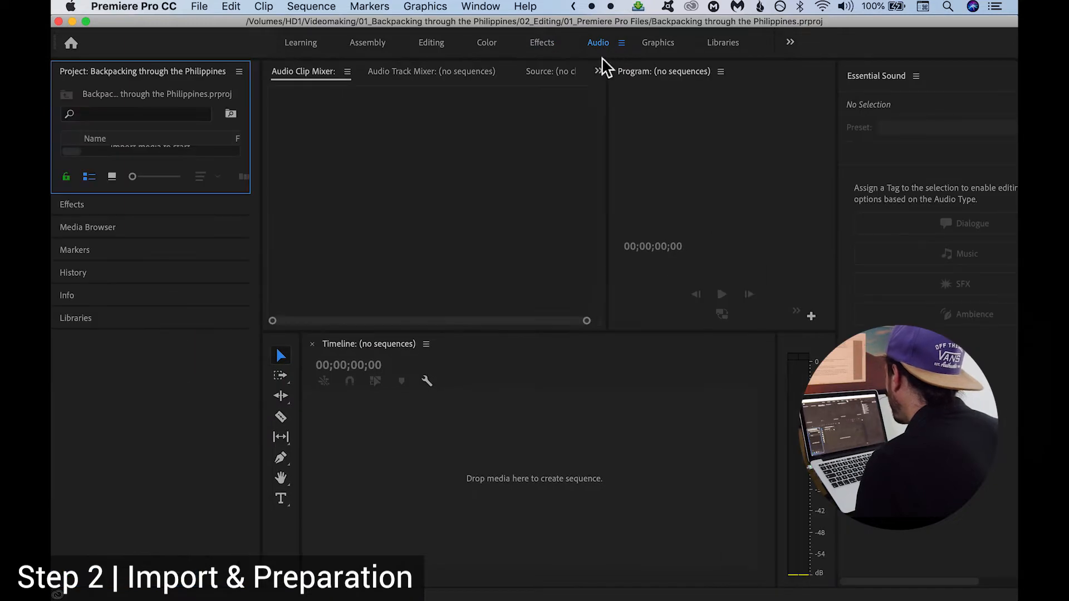
left_click(432, 44)
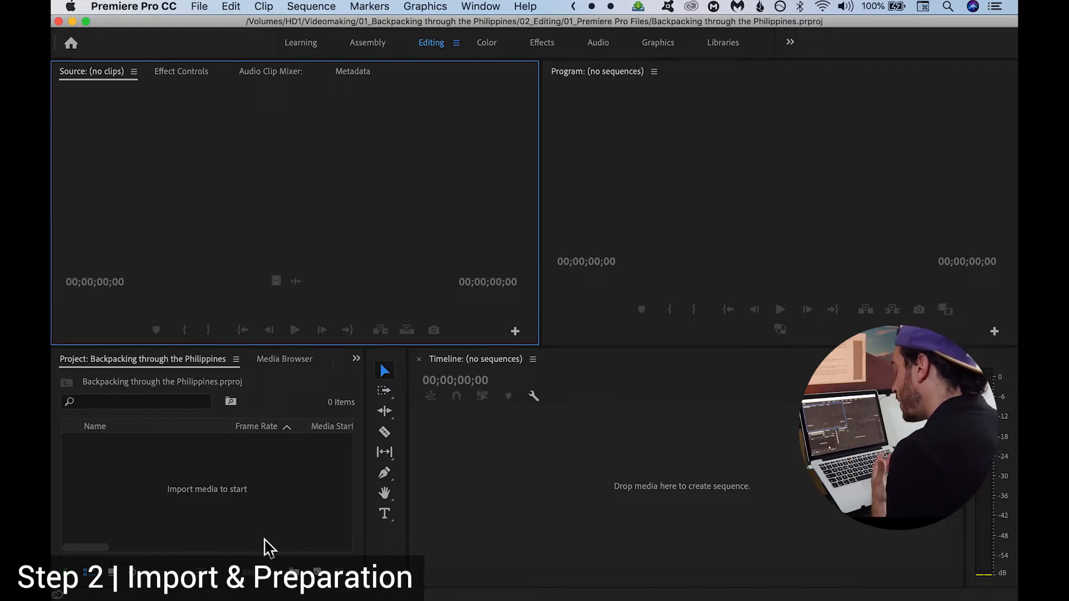
Switch to Finder, collapse 02_Editing and expand the 01_Unedited folder of the Philippines project
left_click(88, 571)
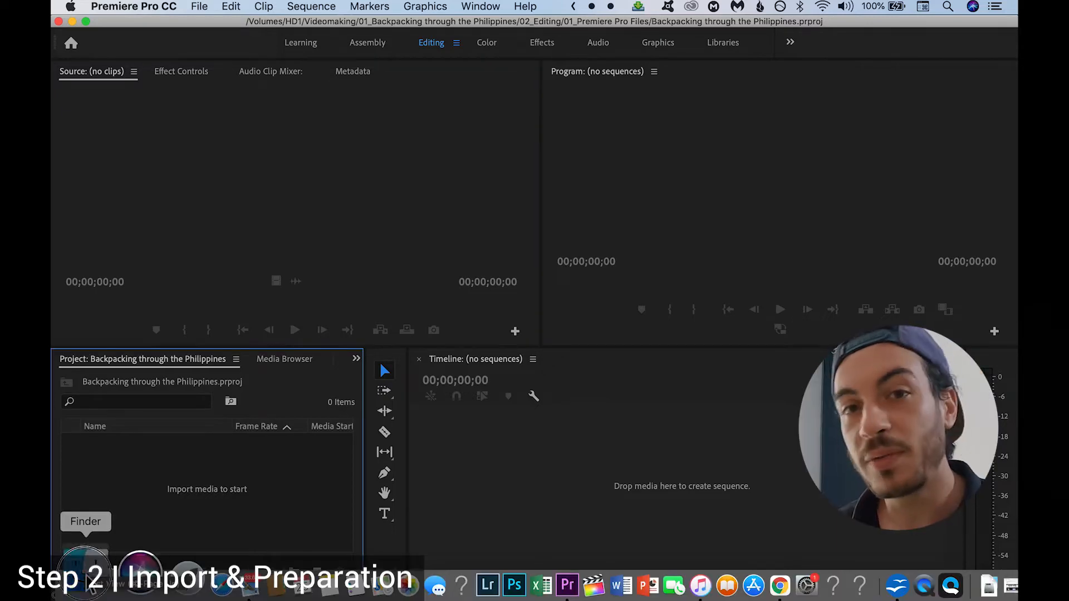
left_click_drag(306, 126, 339, 58)
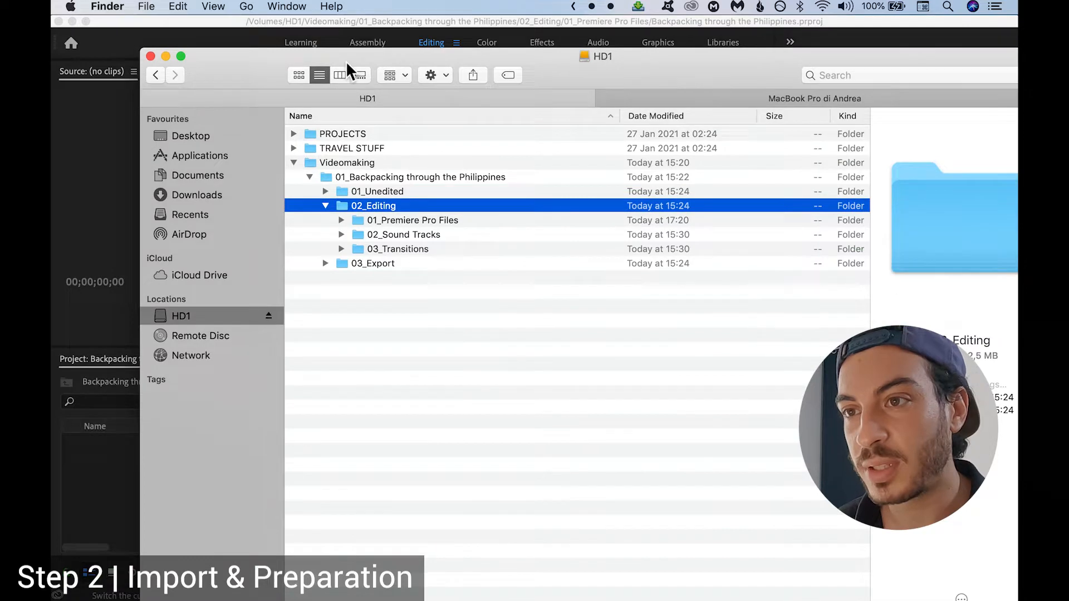
left_click(326, 205)
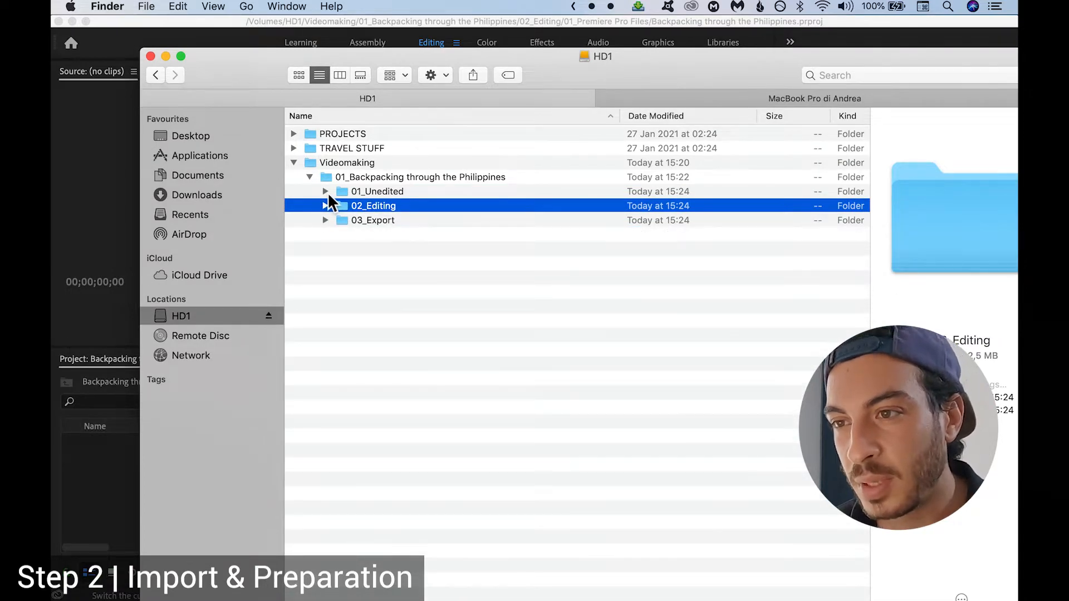
left_click(390, 194)
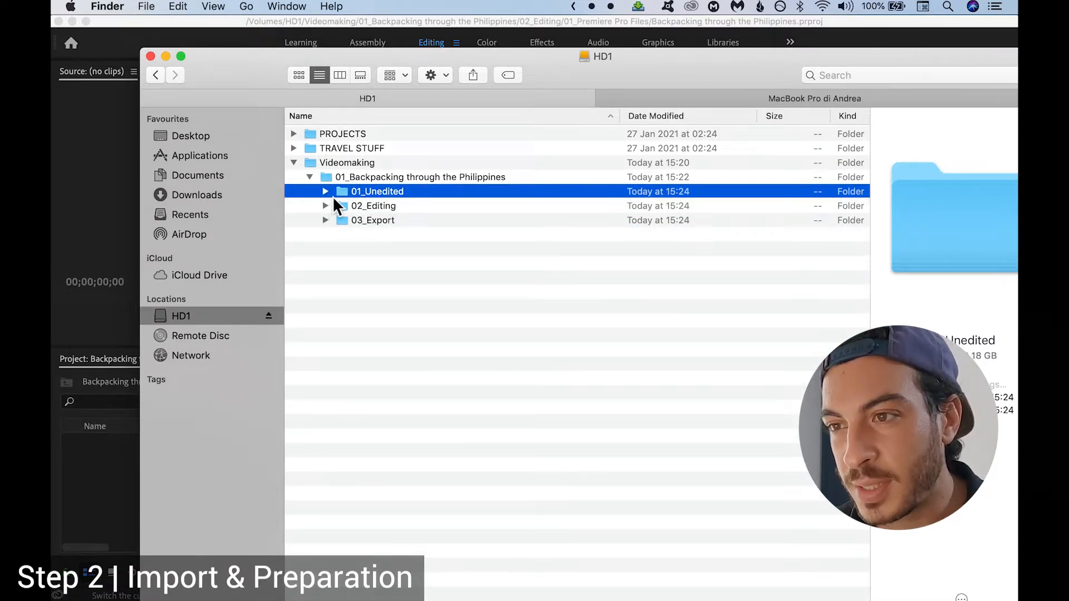
left_click(326, 193)
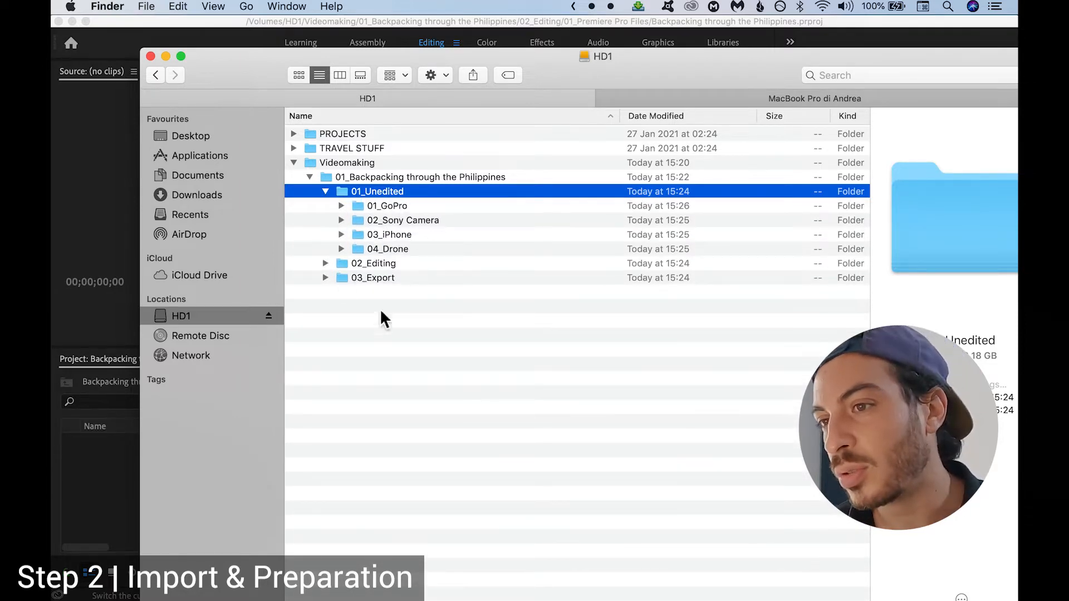
Check the contents of the 01_GoPro and 02_Sony Camera folders, return to HD1 and collapse 01_Unedited
left_click(395, 207)
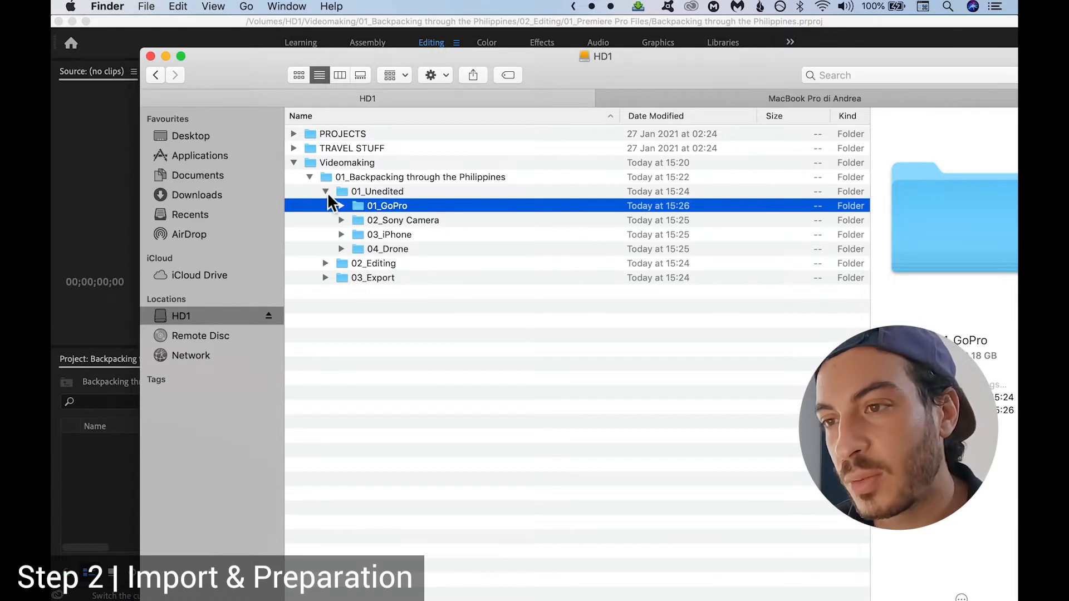
key("super+Down")
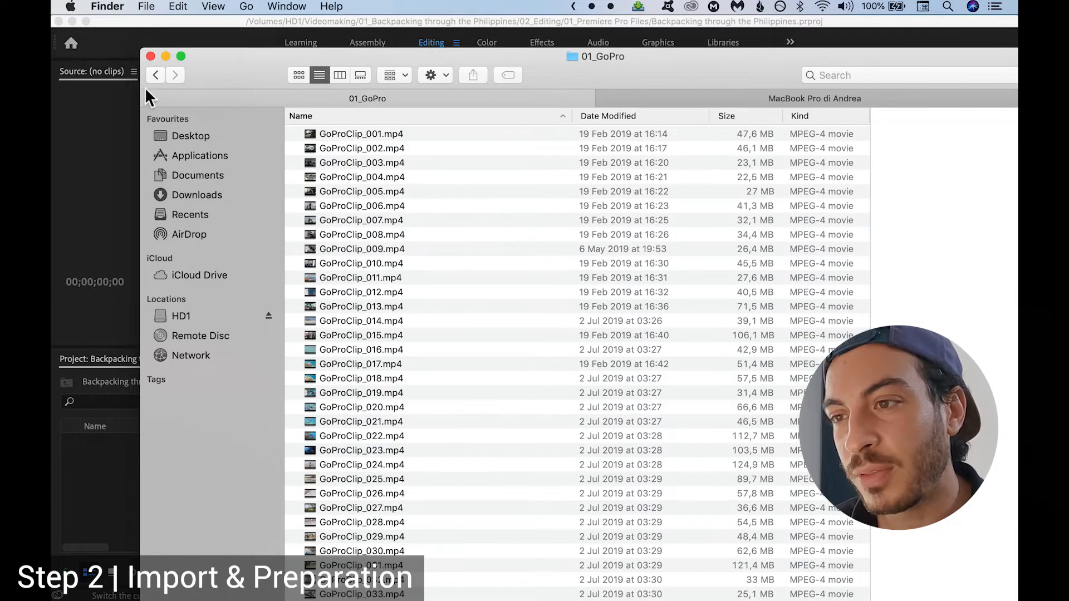
left_click(156, 76)
left_click(419, 220)
key("super+Down")
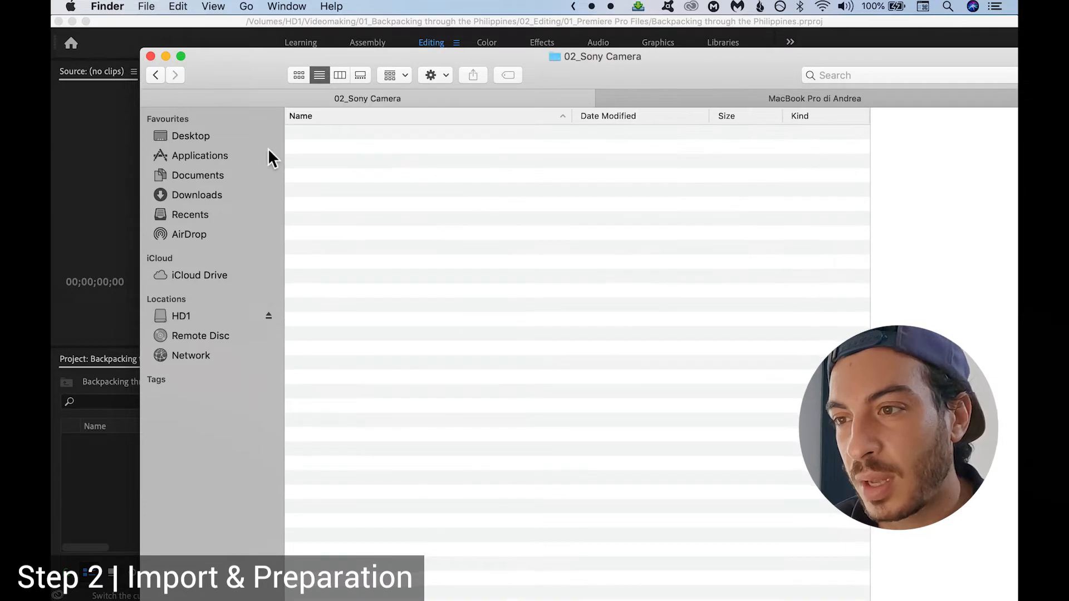
left_click(156, 76)
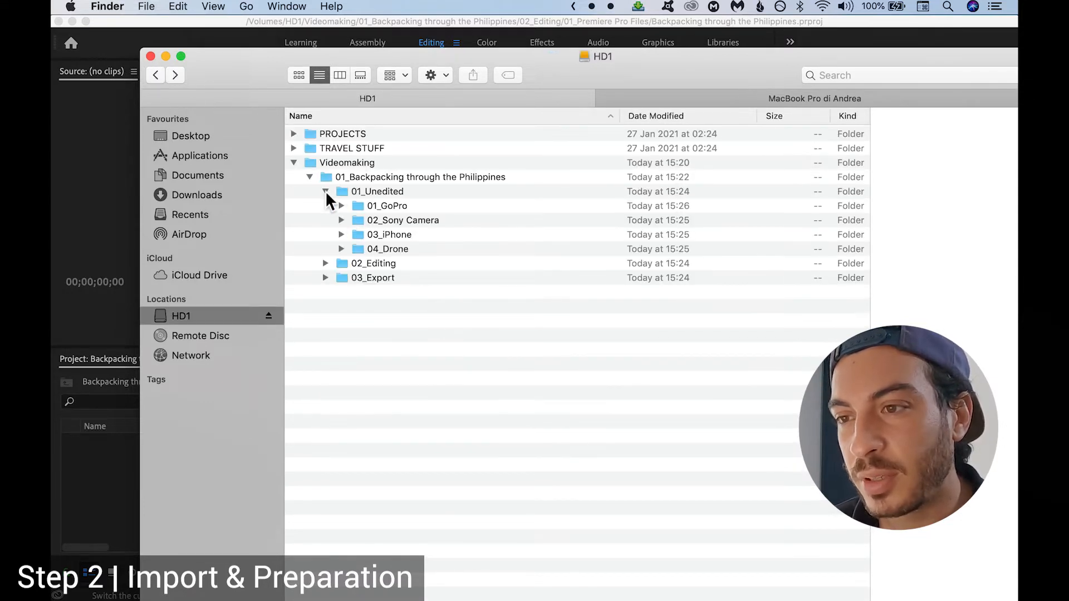
left_click(325, 192)
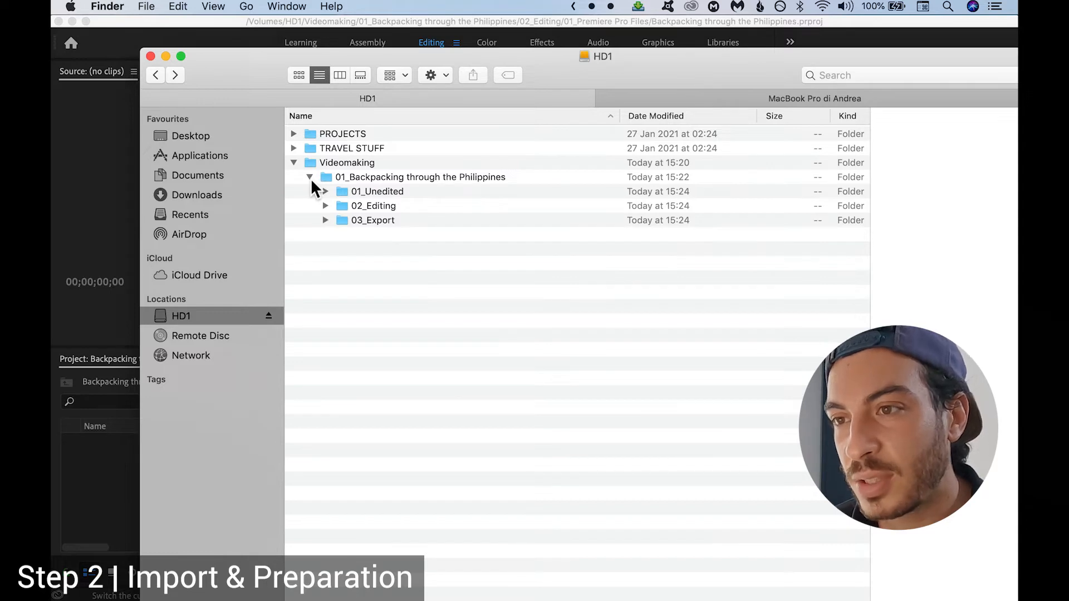
Import the 01_GoPro Clips, 02_Drone Clips and 03_Sony Clips folders from Video Course Project Files into the Premiere Pro project
left_click(294, 134)
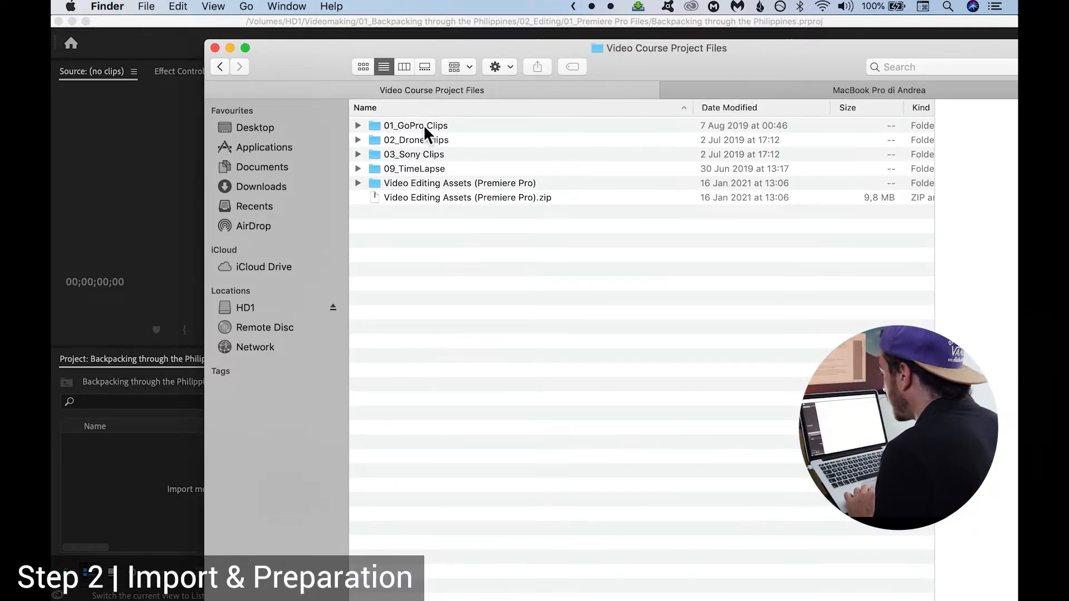
left_click(423, 125)
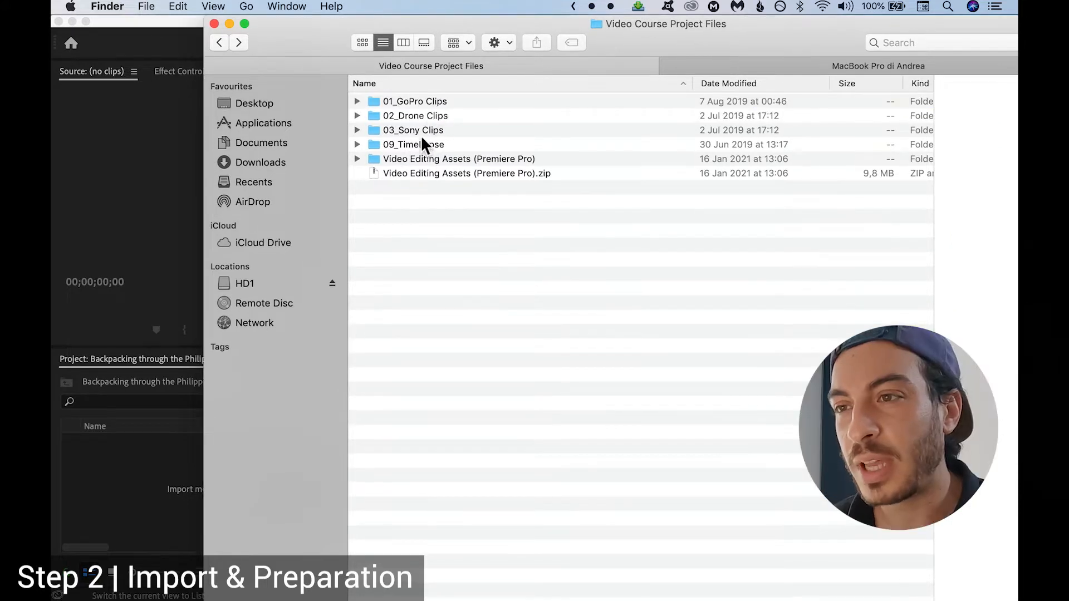
left_click(422, 135)
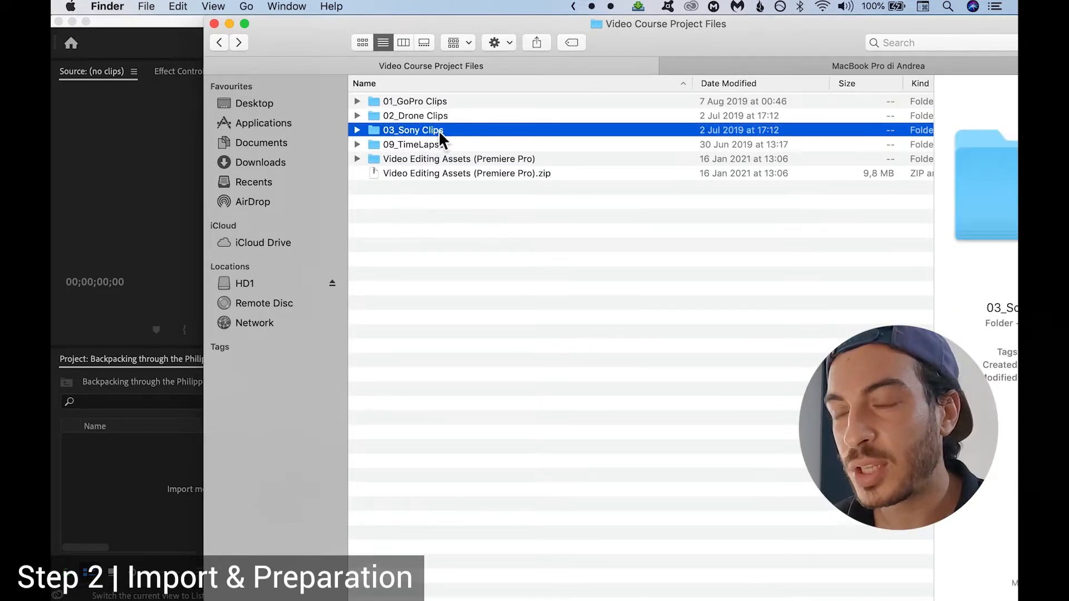
left_click(404, 102, "shift")
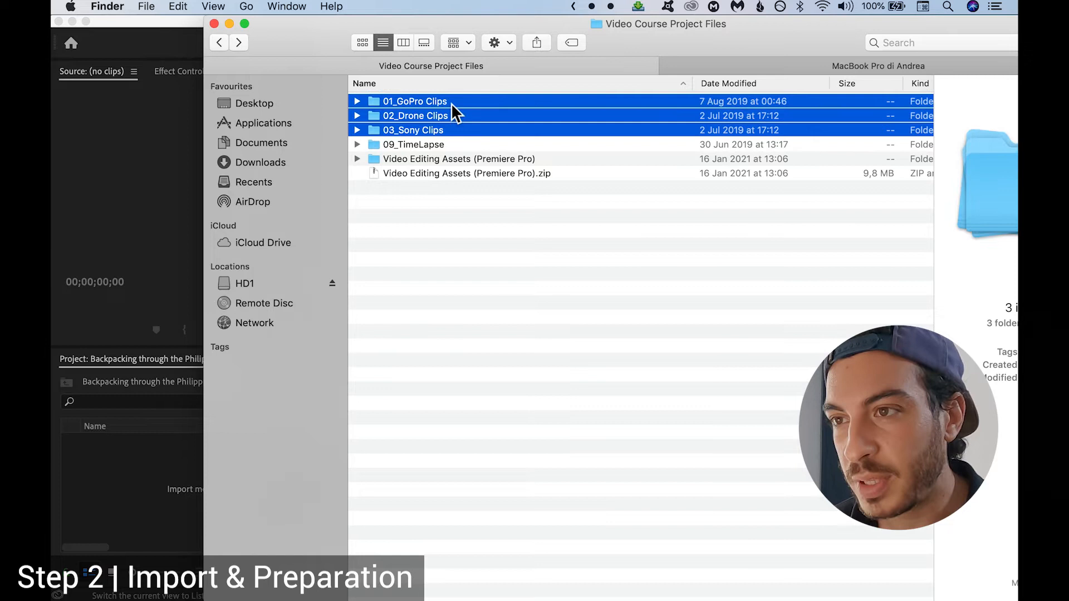
left_click_drag(474, 100, 143, 497)
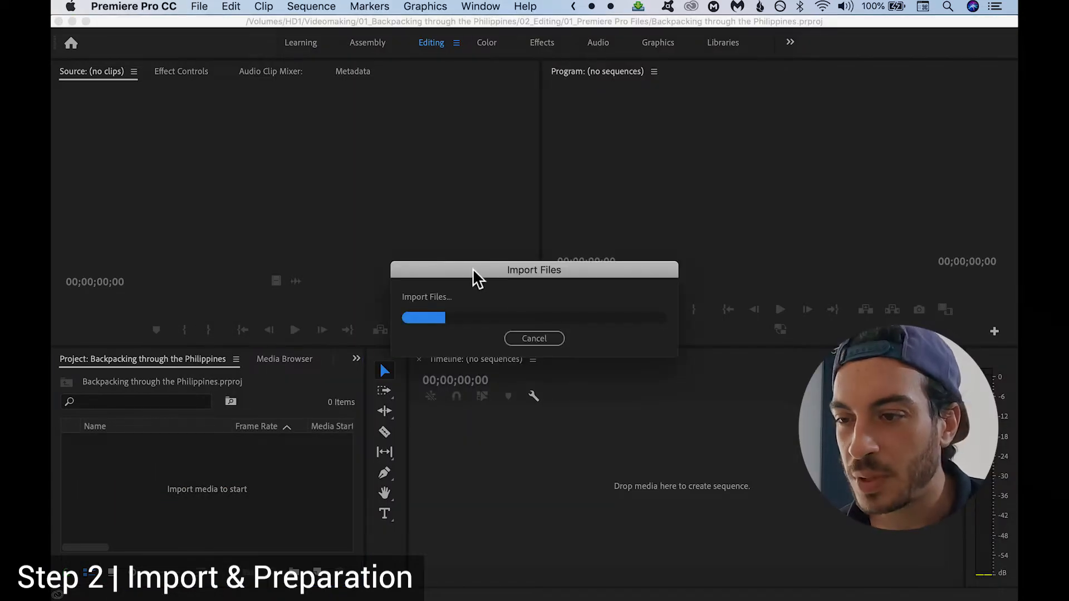
left_click_drag(475, 276, 480, 221)
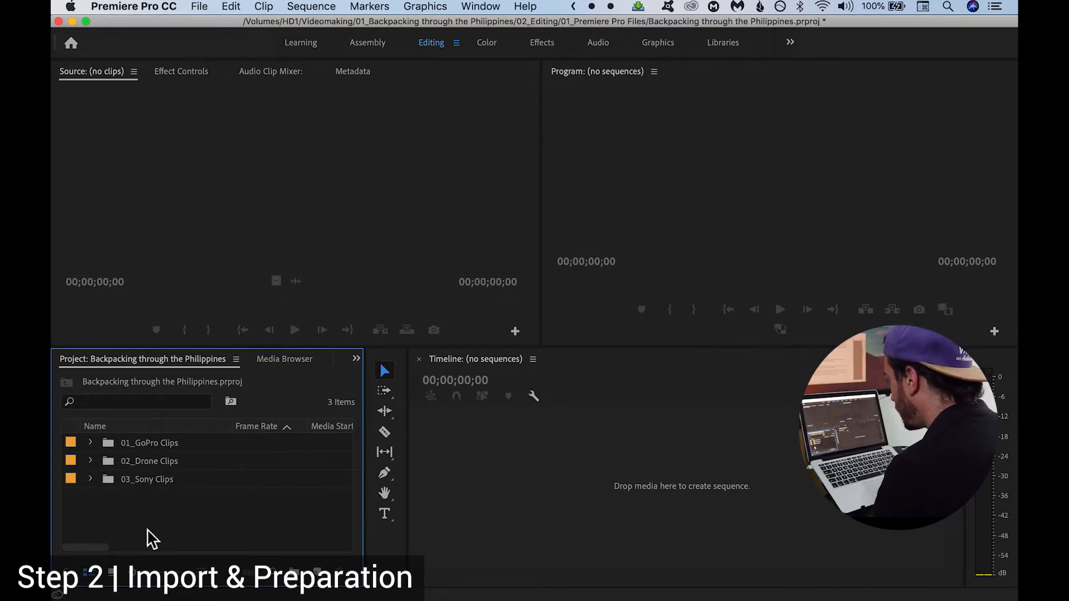
Start a new sequence in Premiere Pro and choose the HDV 1080p30 preset
key("super+Tab")
left_click(186, 26)
left_click(199, 7)
mouse_move(251, 25)
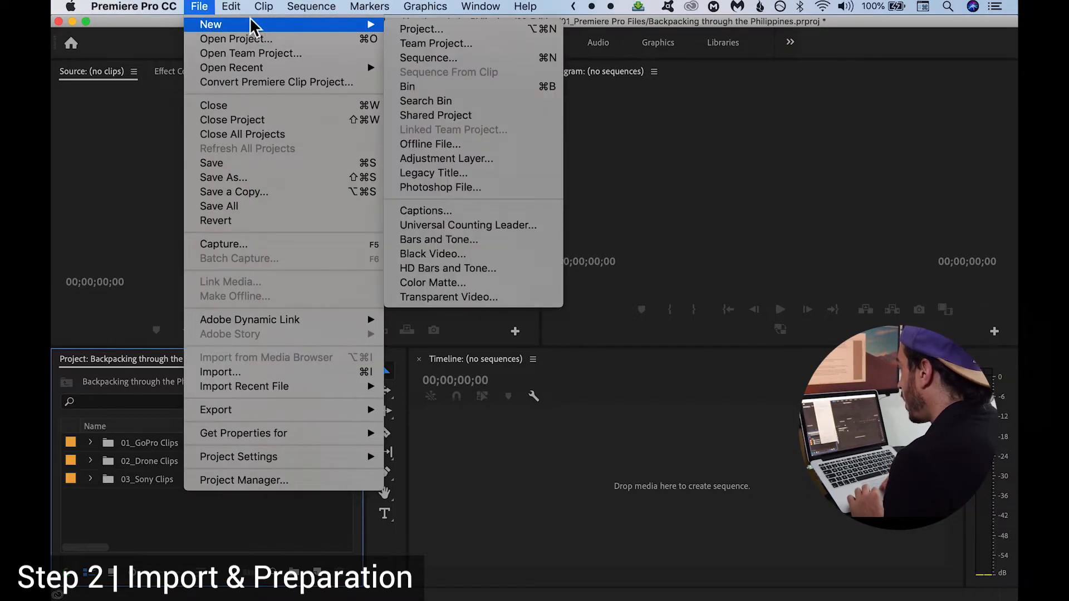
left_click(429, 63)
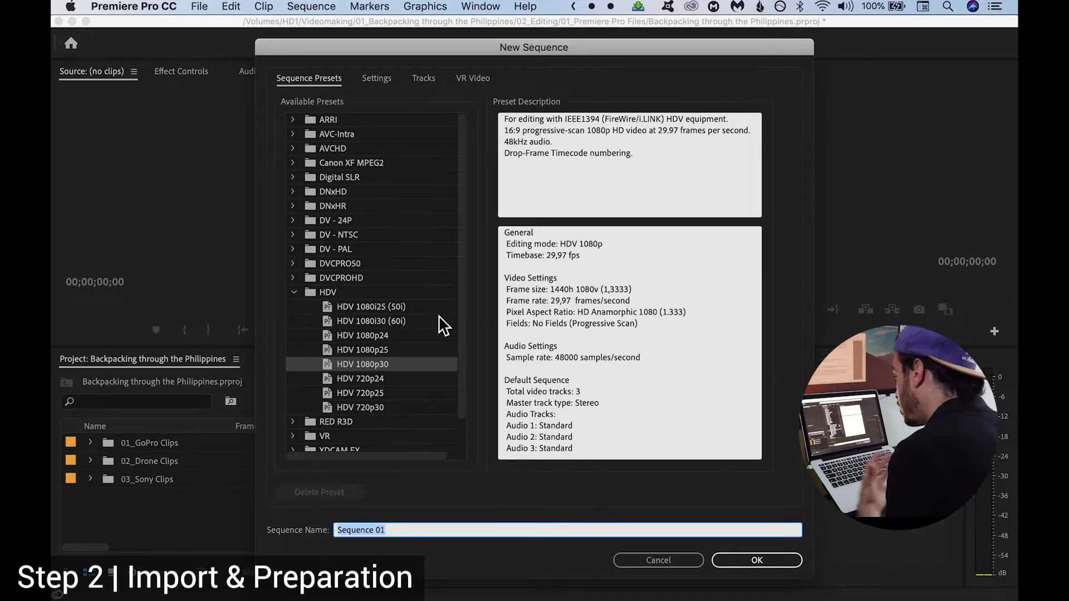
left_click(367, 365)
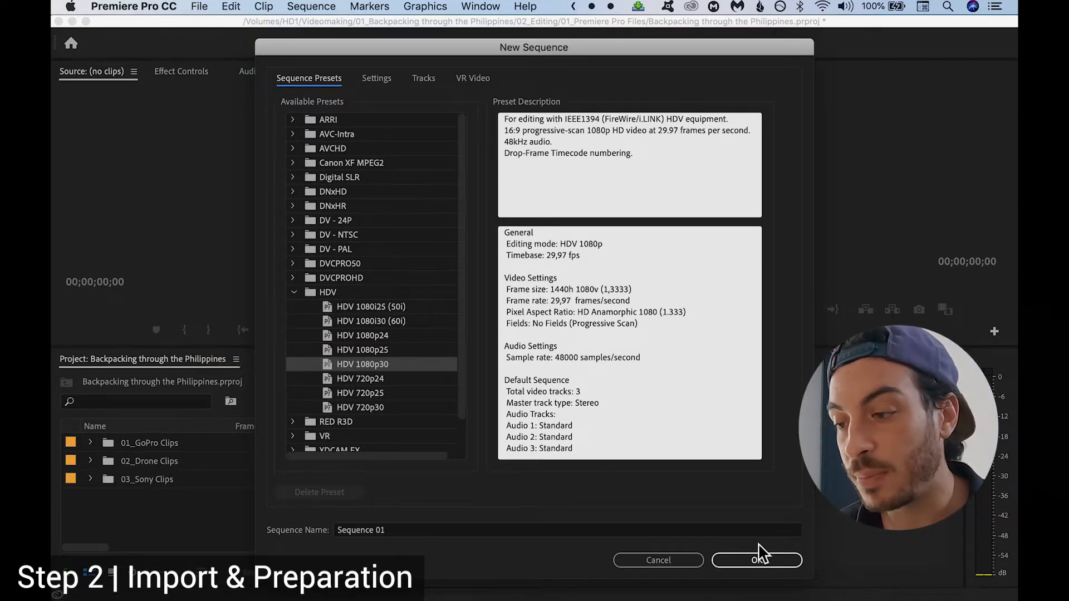
Name the sequence "BTP 001" and create it
left_click(416, 530)
triple_click(414, 530)
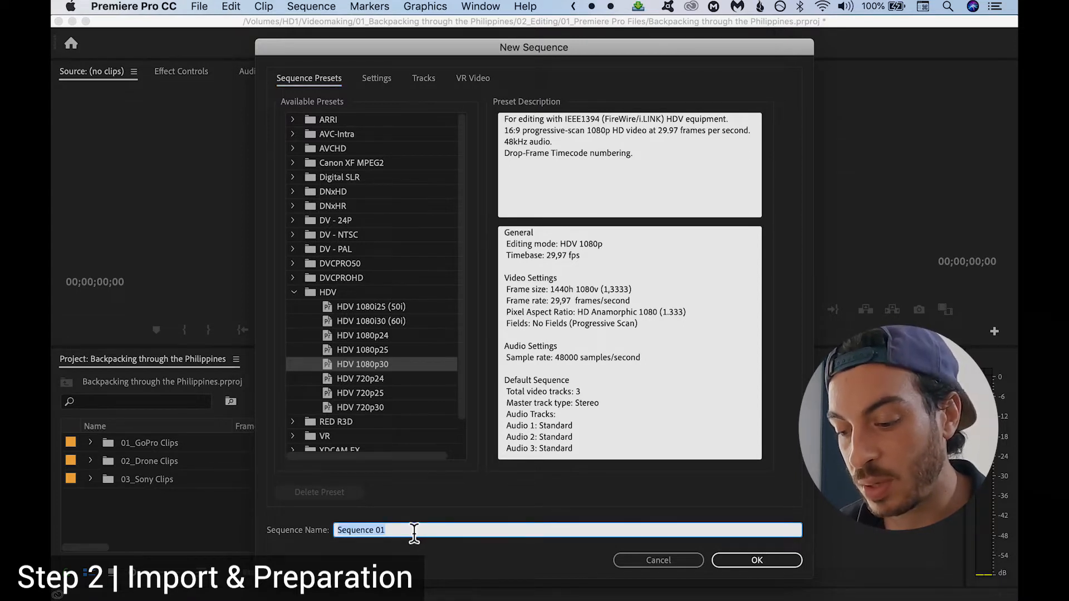
type("BTP 001")
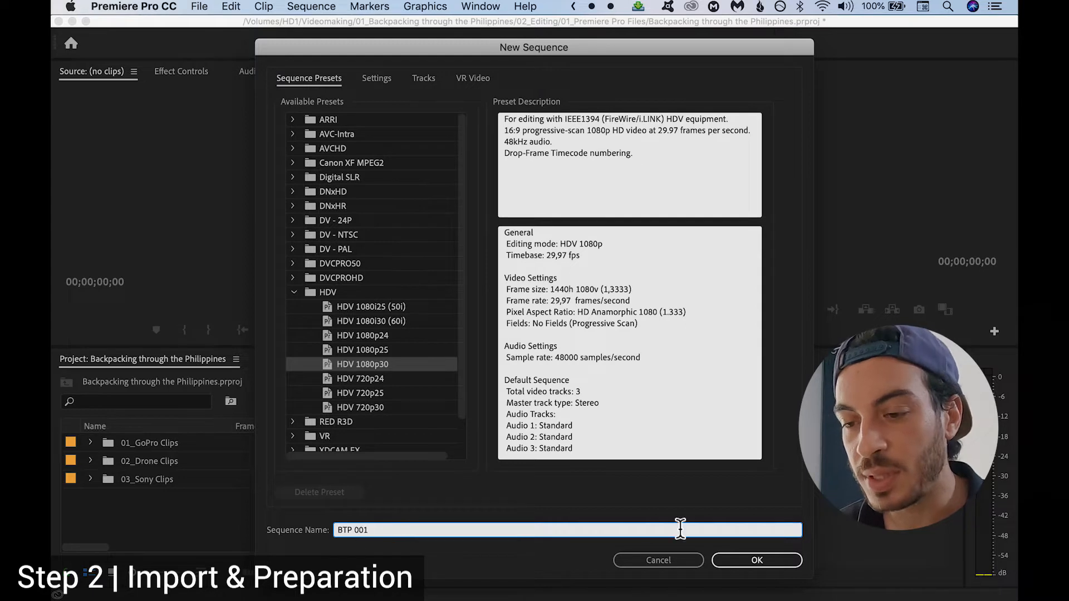
left_click(763, 559)
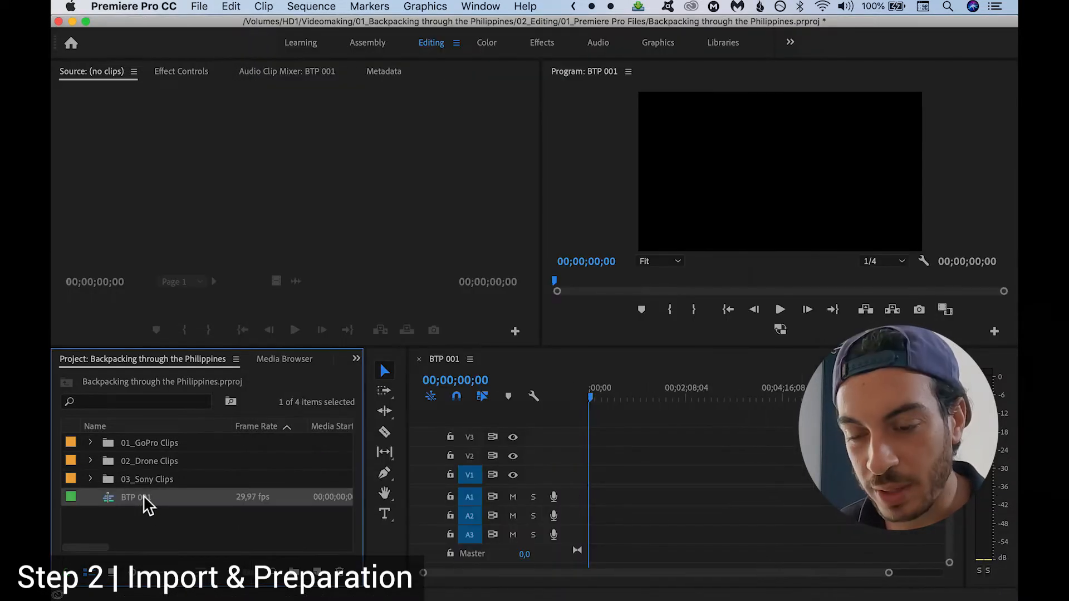
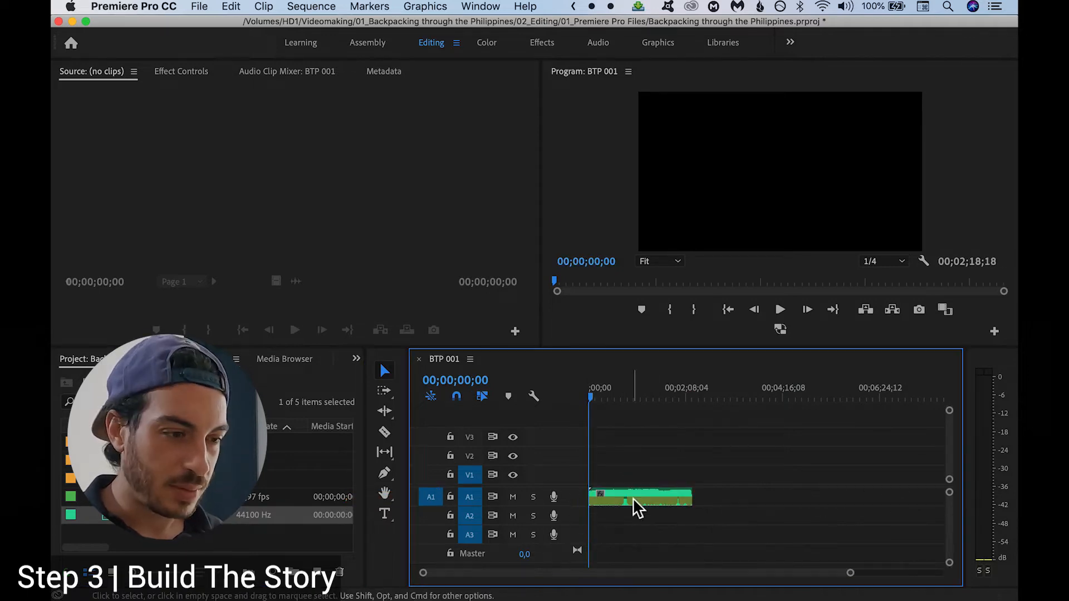
Examine the music clip's waveform and markers on A1, and play it from the start of the sequence at a lower system volume
scroll(681, 490, "up", 6)
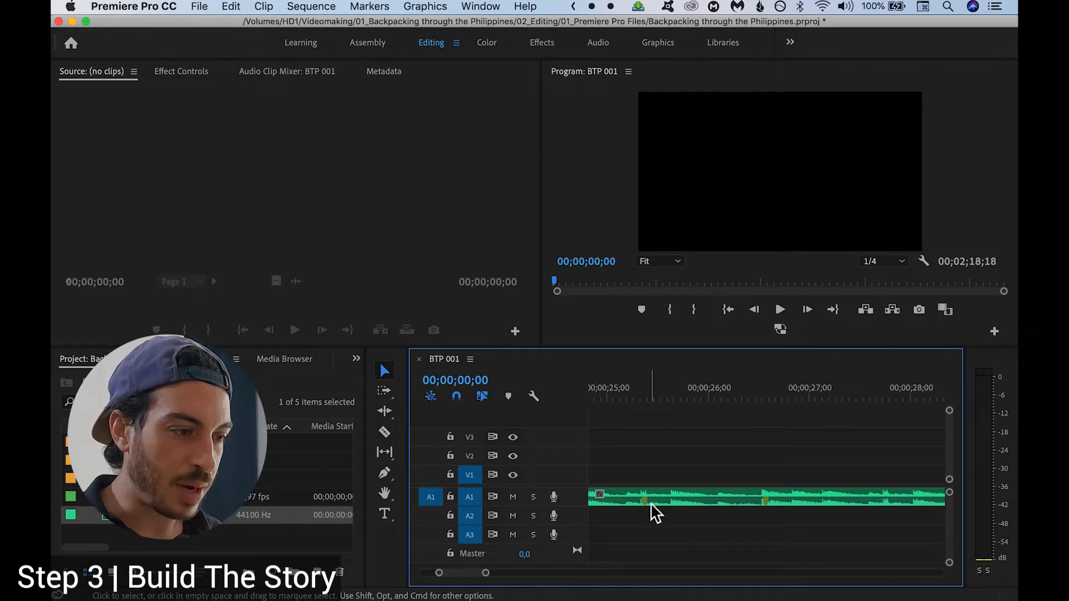
scroll(652, 504, "down", 2)
scroll(668, 509, "up", 3)
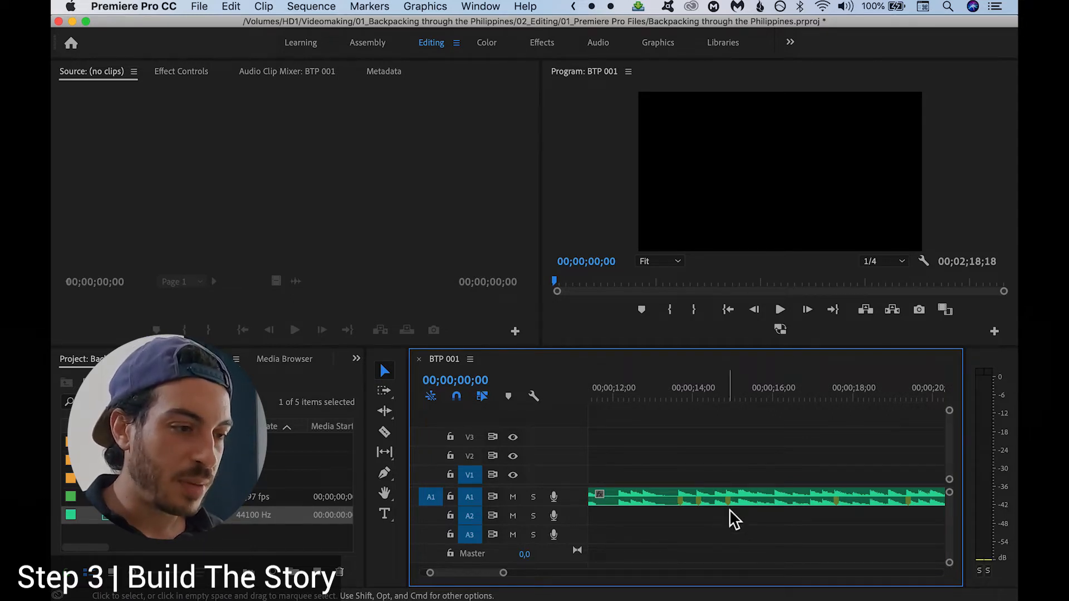
scroll(735, 520, "down", 1)
scroll(640, 495, "down", 2)
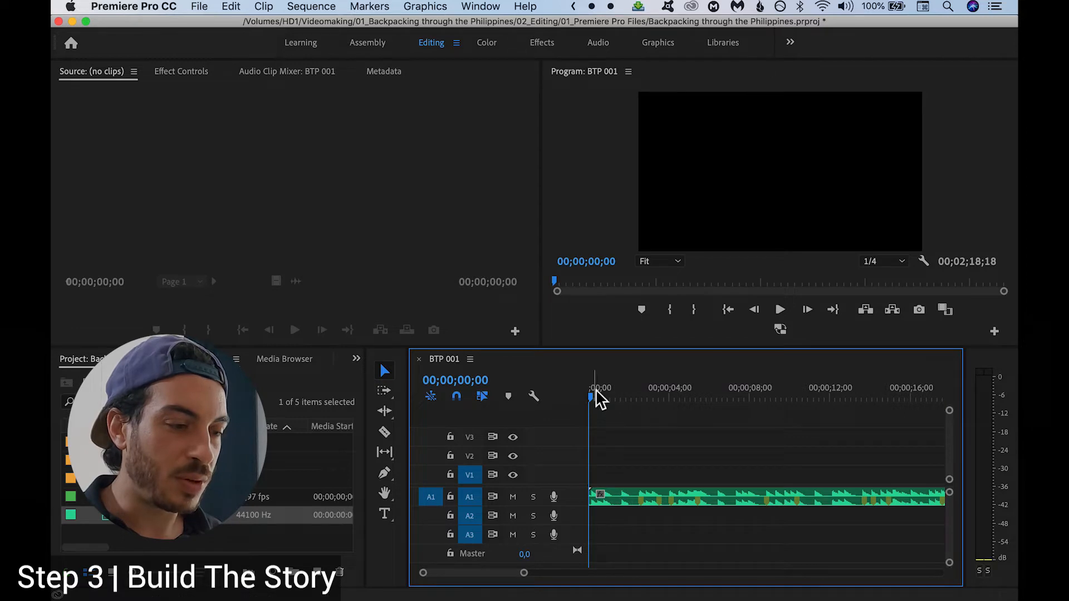
key("space")
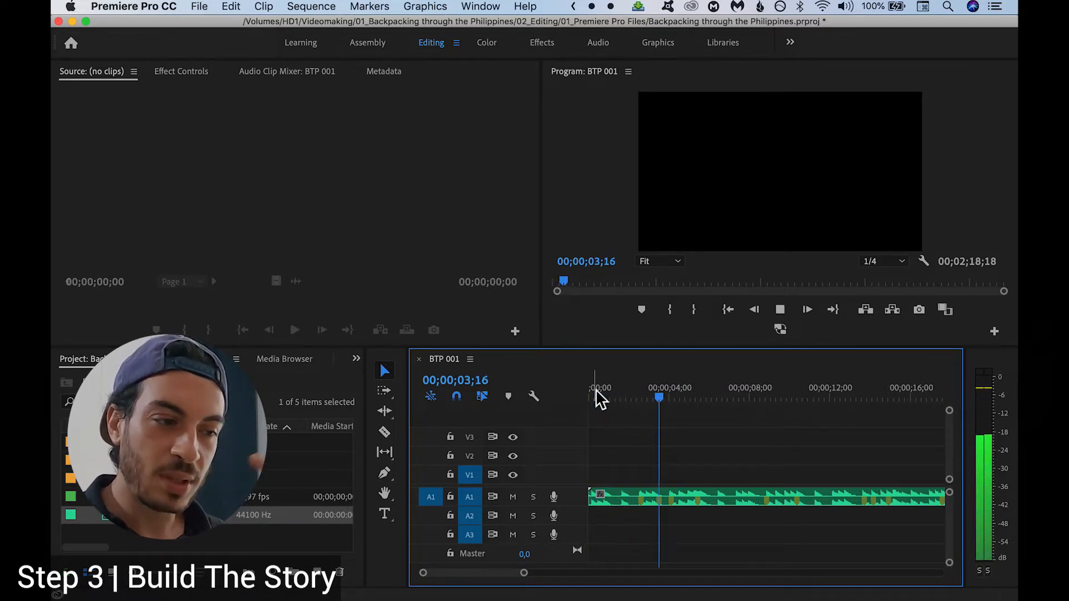
key("XF86AudioLowerVolume")
key("XF86AudioLowerVolume")
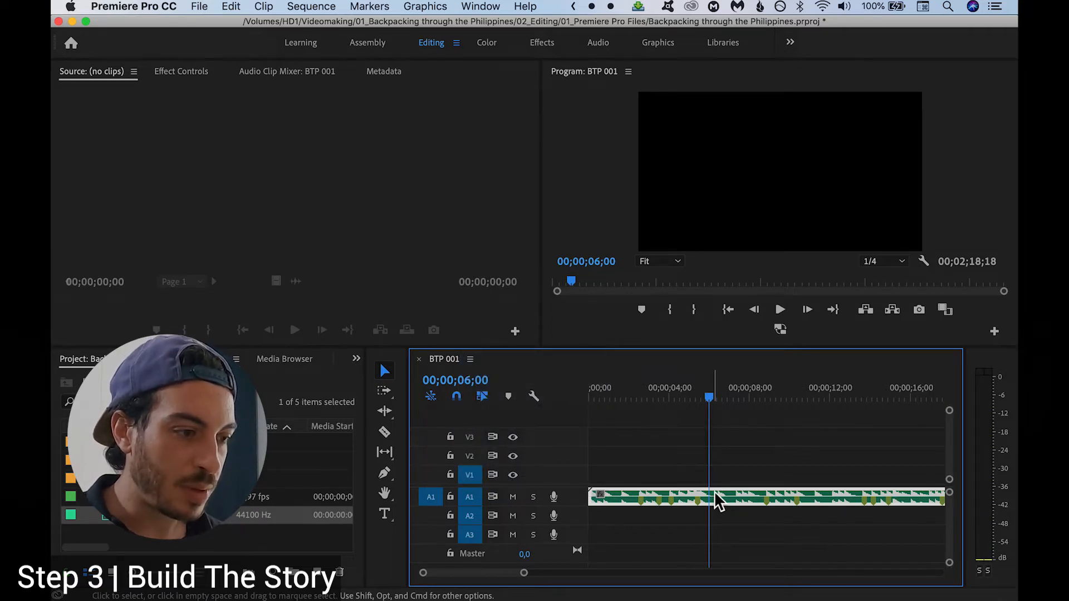
Add a trial marker to the music clip on A1 at 00;00;06;00 and undo it
key("=")
key("=")
key("=")
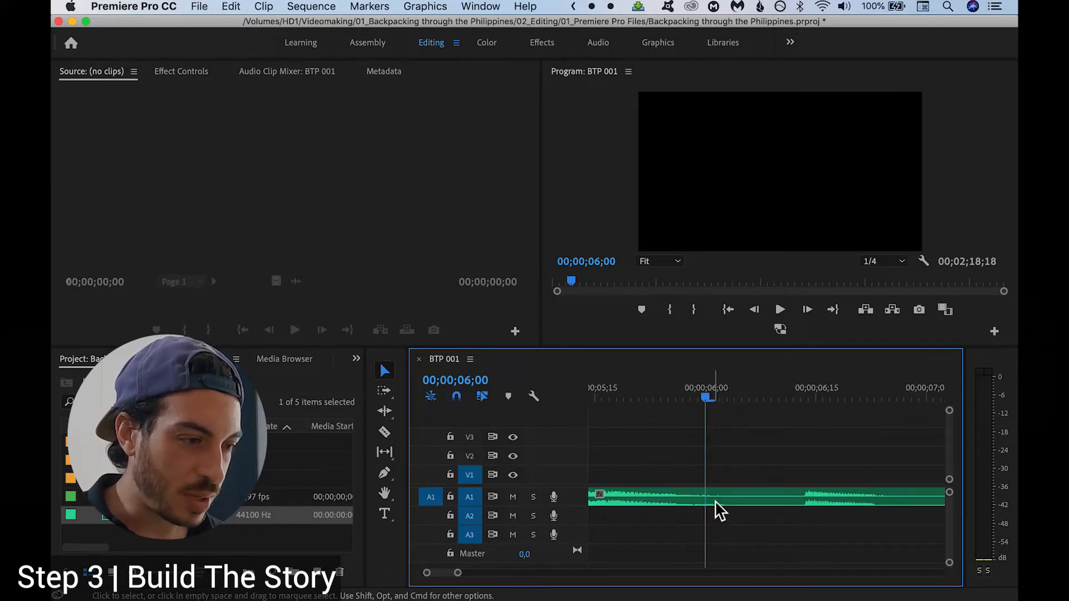
left_click(715, 495)
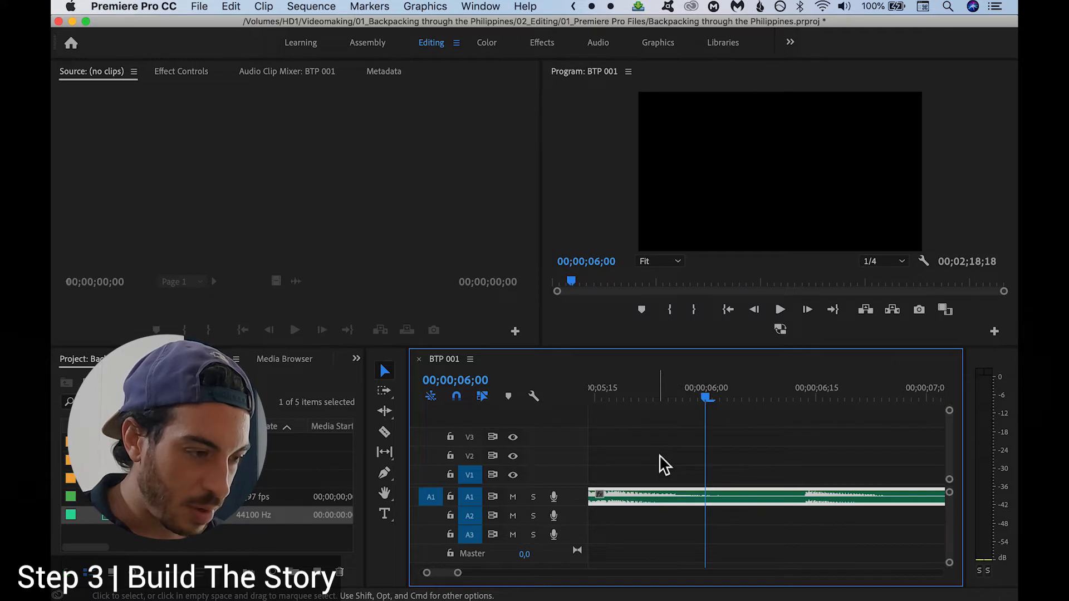
key("super+k")
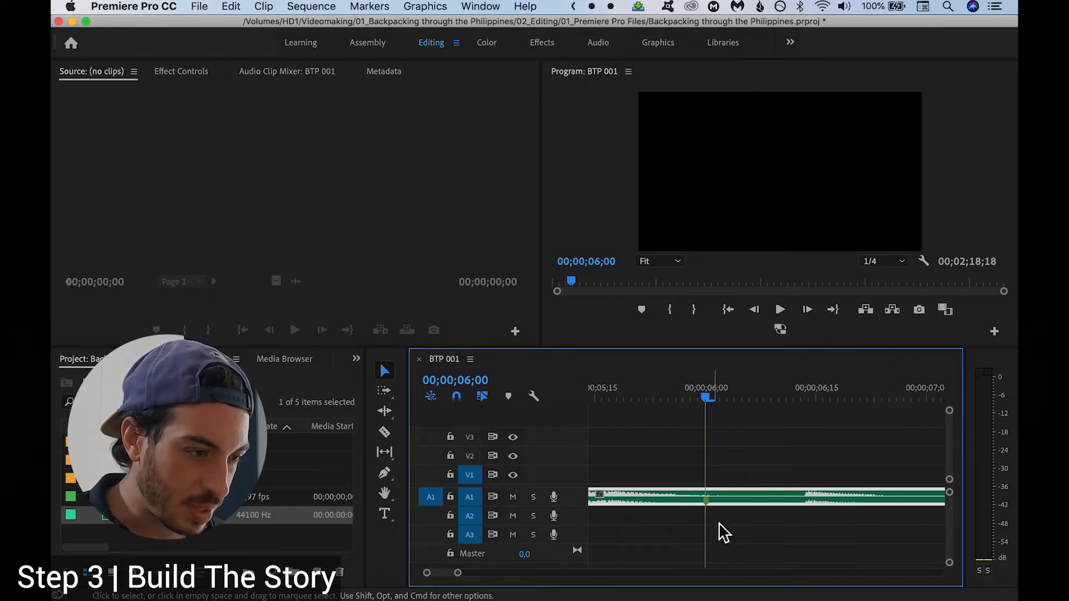
left_click_drag(711, 396, 763, 403)
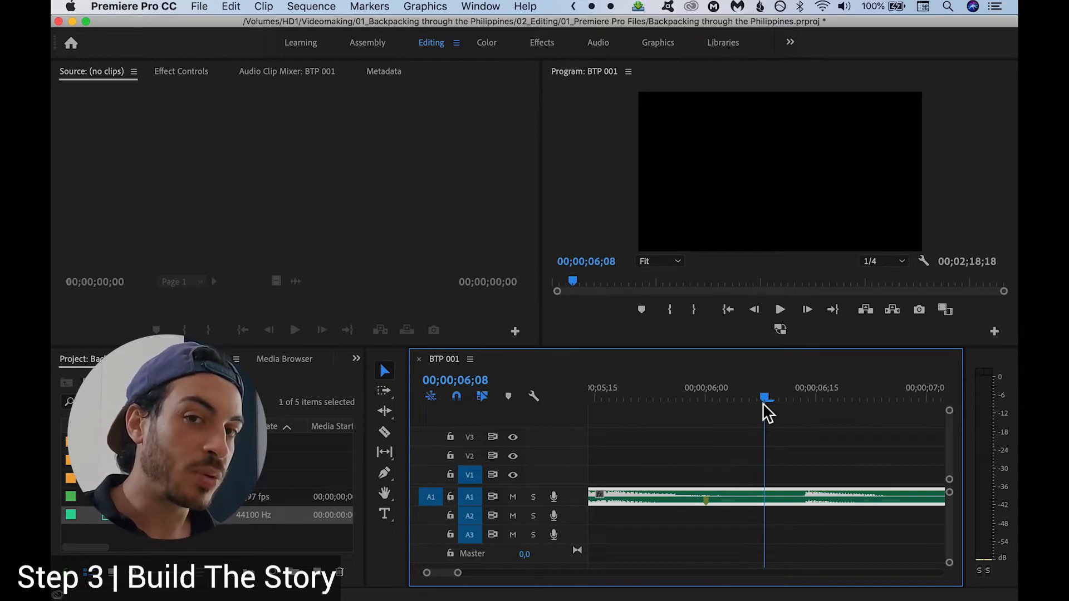
key("super+z")
Play the music clip from 00;00;01;26 to review its markers, dismissing the Malwarebytes update notification
scroll(695, 497, "down", 3)
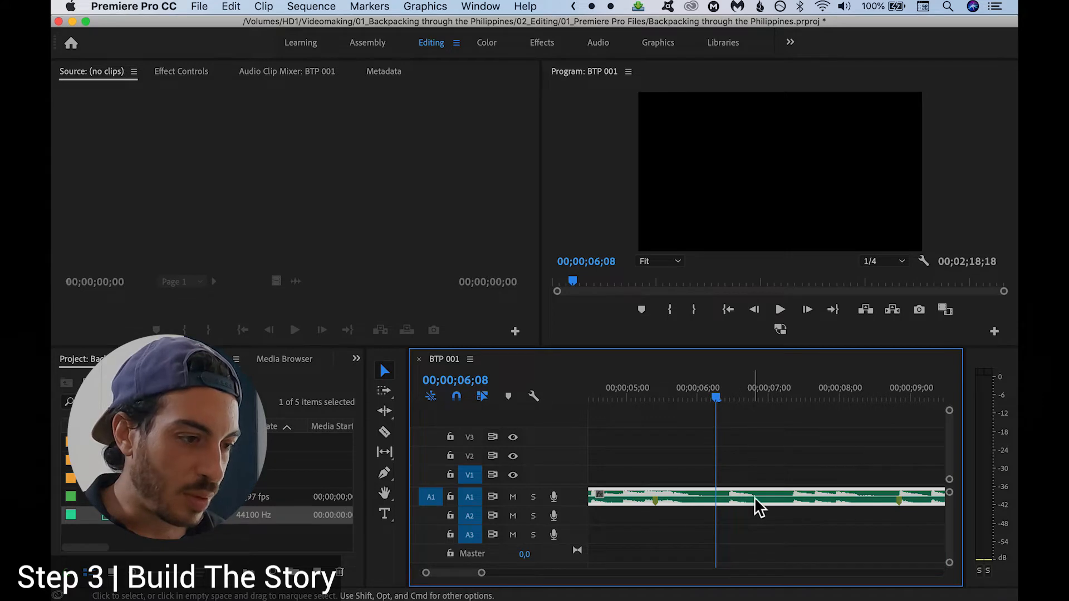
scroll(756, 500, "down", 3)
left_click(632, 398)
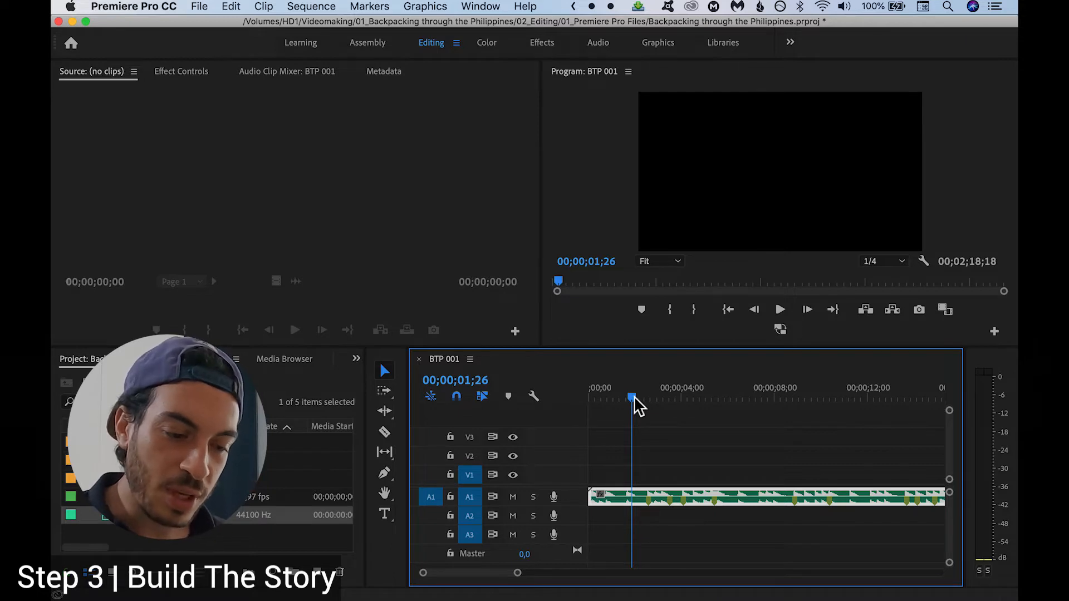
key("space")
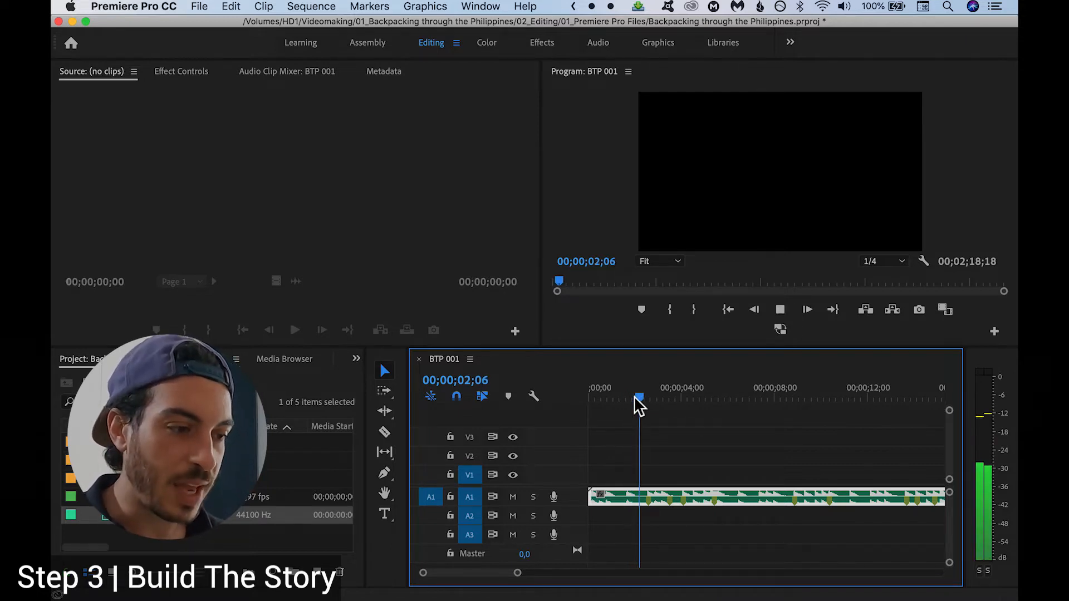
scroll(725, 422, "down", 2)
key("minus")
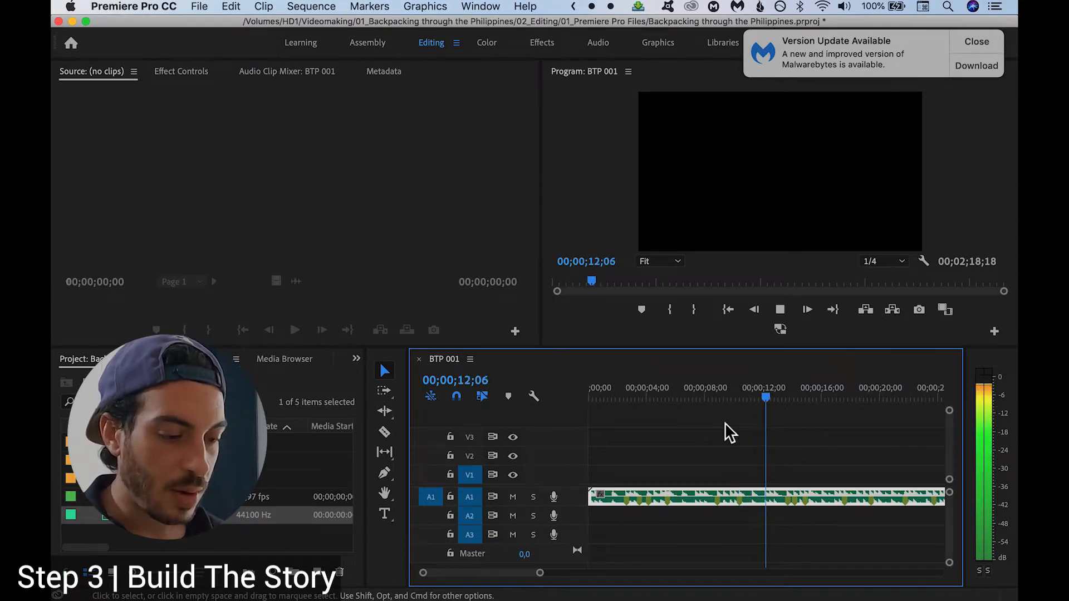
left_click(971, 44)
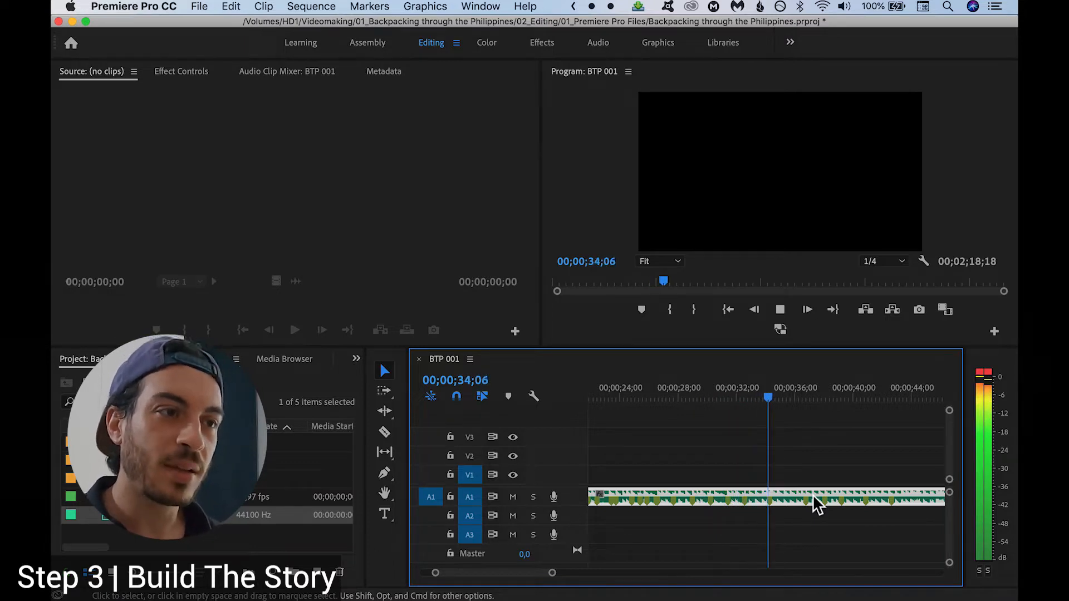
key("space")
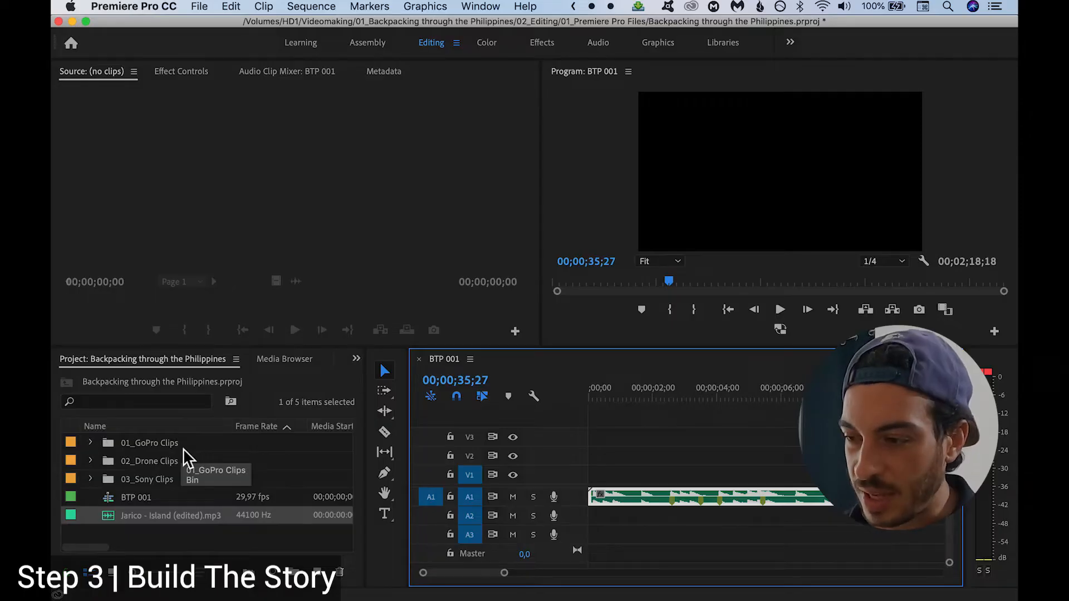
Check the clips inside the 01_GoPro Clips bin and collapse it again
left_click(91, 443)
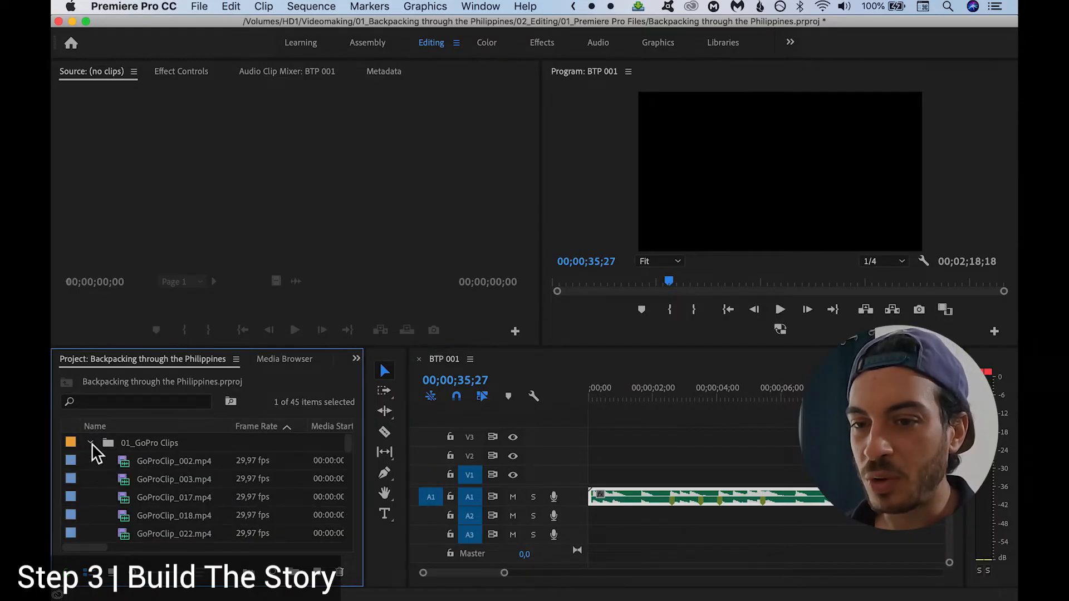
left_click(158, 465)
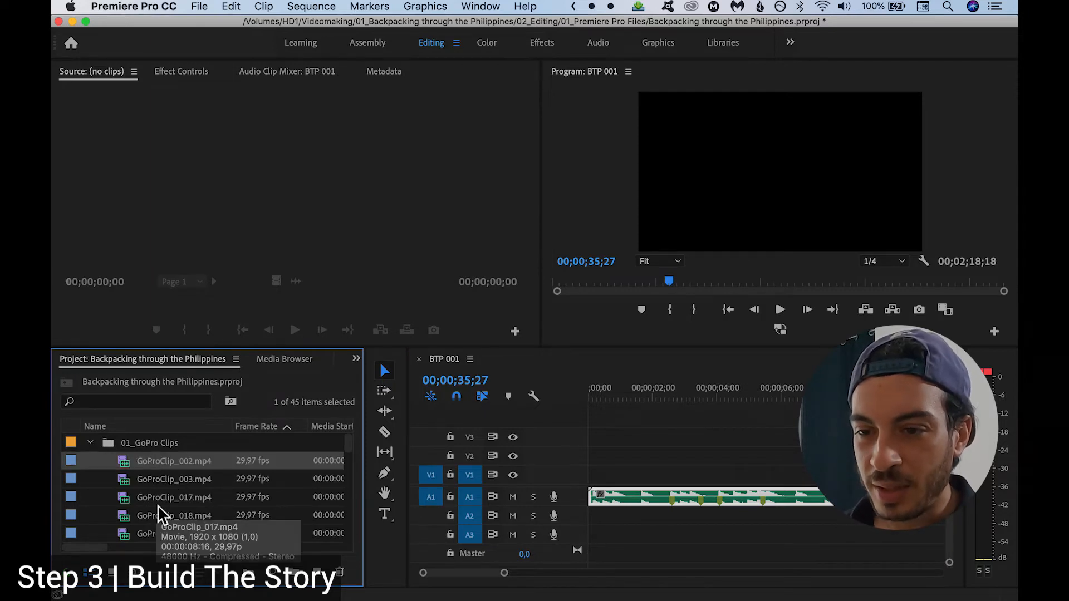
left_click(92, 444)
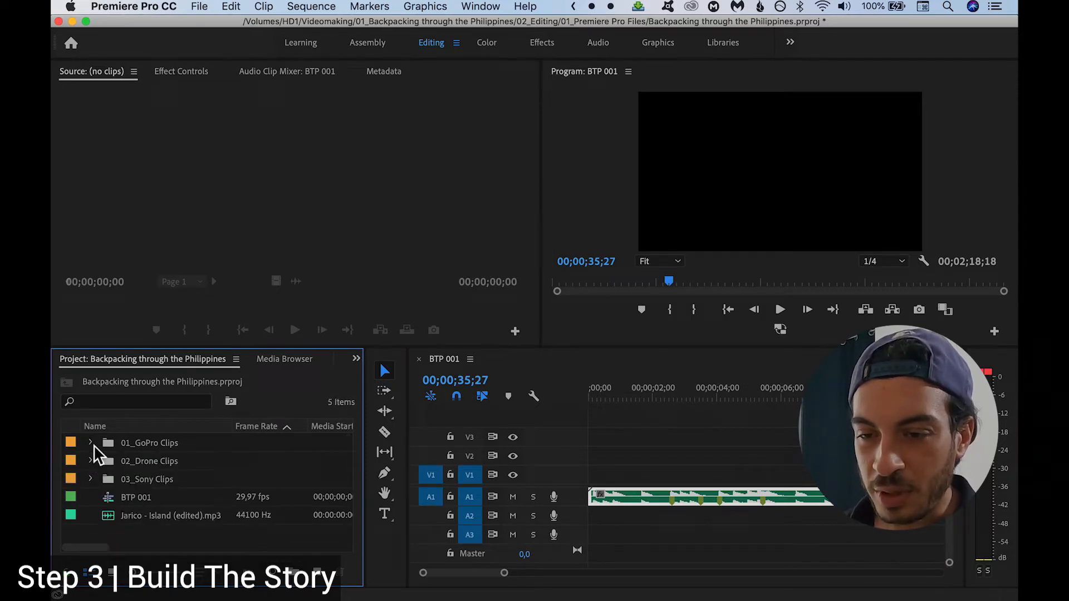
Insert all nine clips from the 03_Sony Clips bin at the start of the sequence on V1 and A1, ahead of the music
left_click(91, 480)
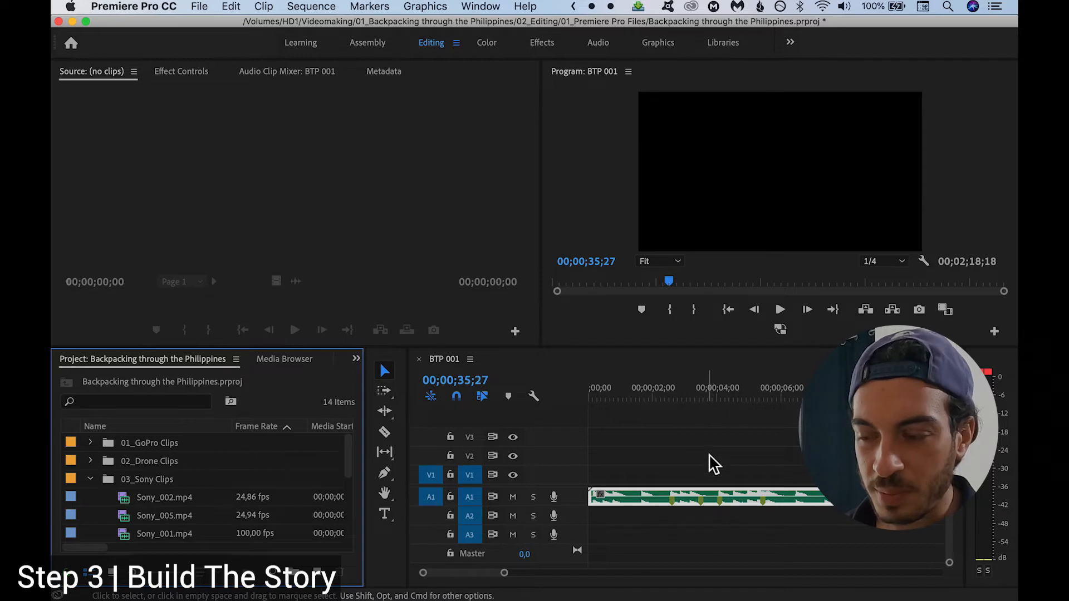
key("minus")
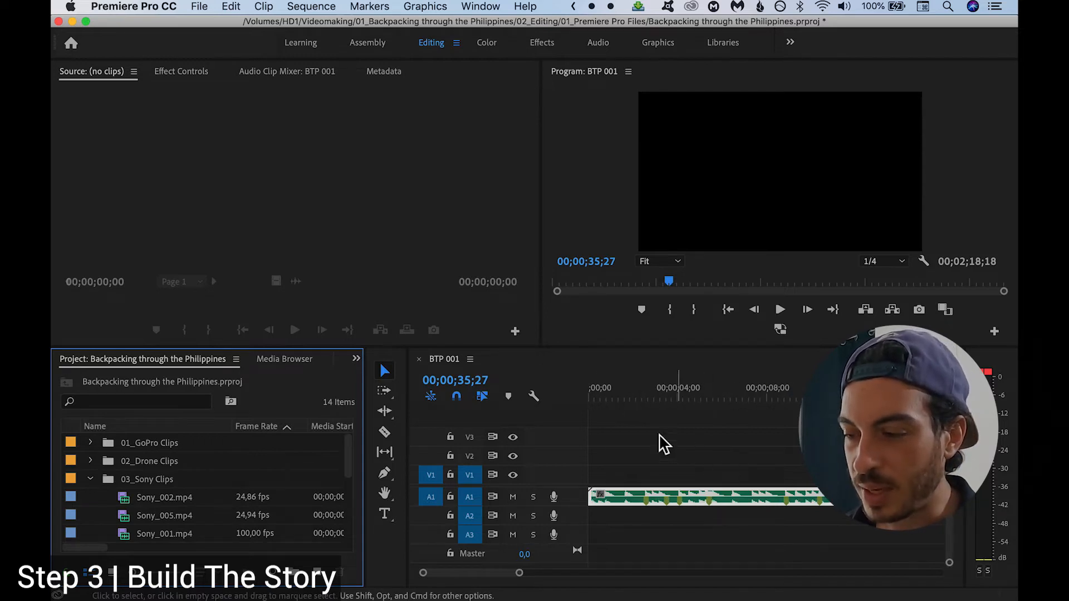
left_click(174, 496)
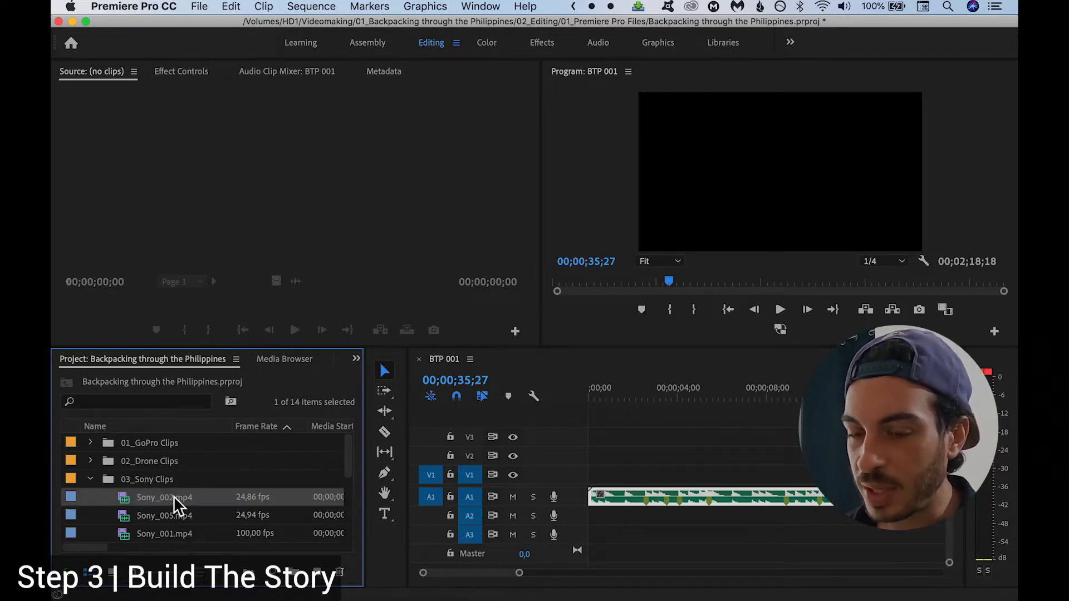
left_click(191, 530, "shift")
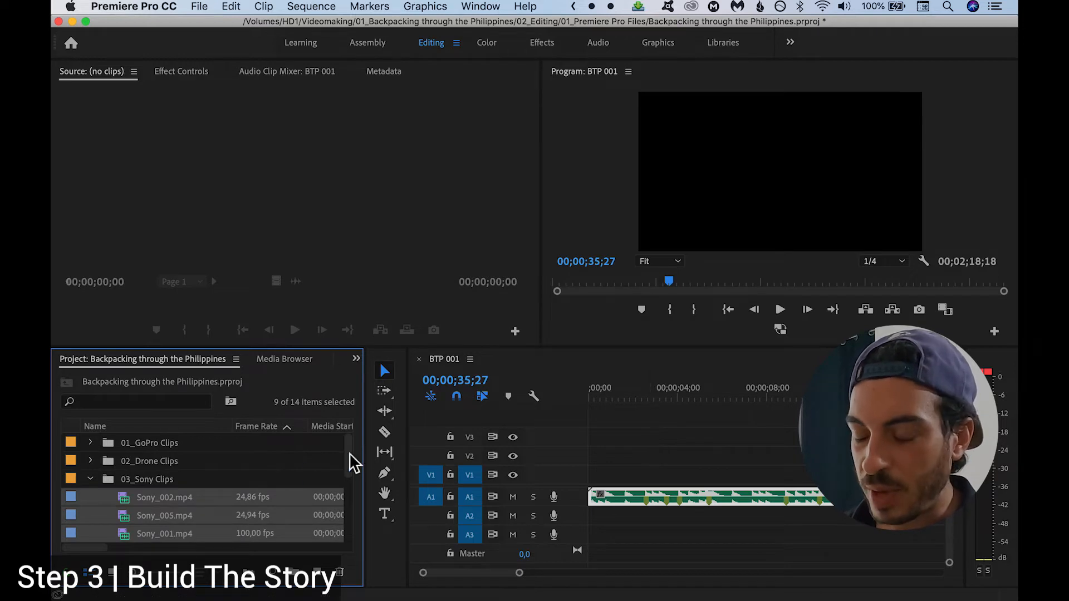
left_click_drag(150, 502, 596, 474)
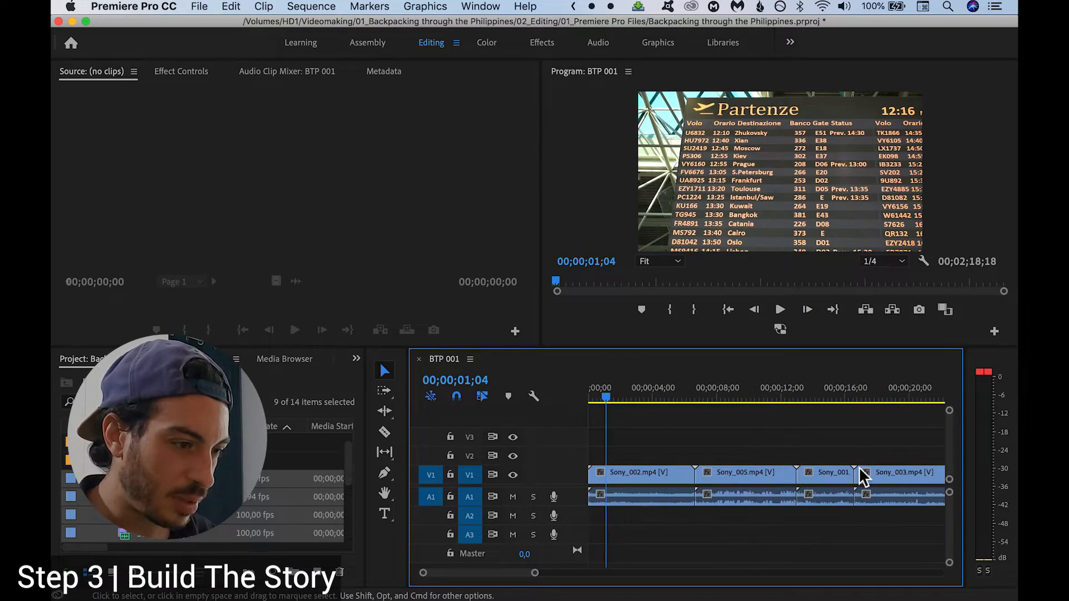
Examine the order of the inserted Sony clips and the position of the music clip along the whole timeline
key("backslash")
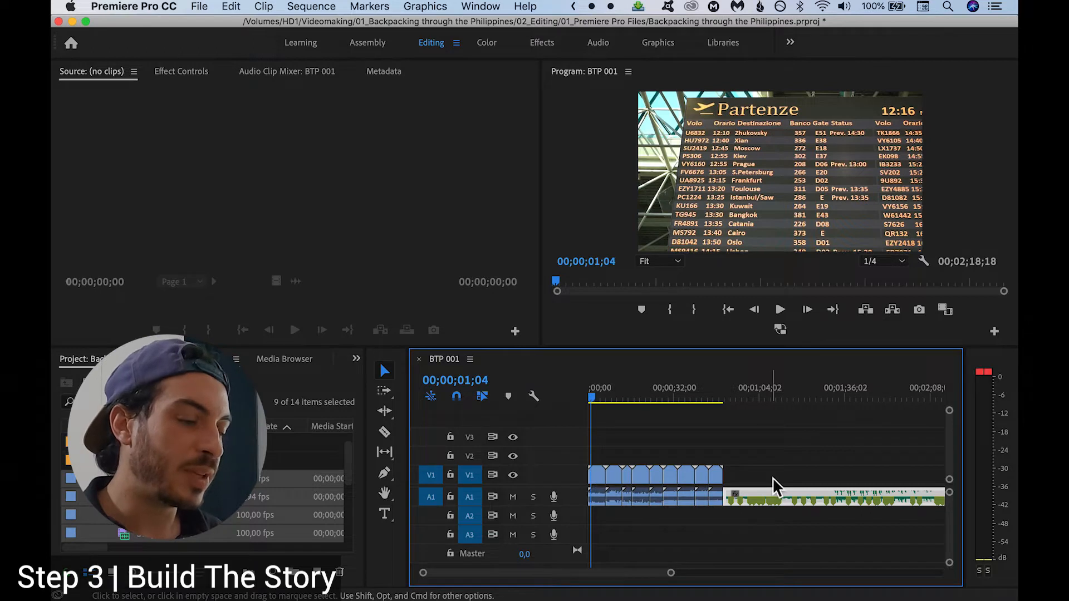
scroll(735, 479, "up", 3)
scroll(736, 482, "up", 3)
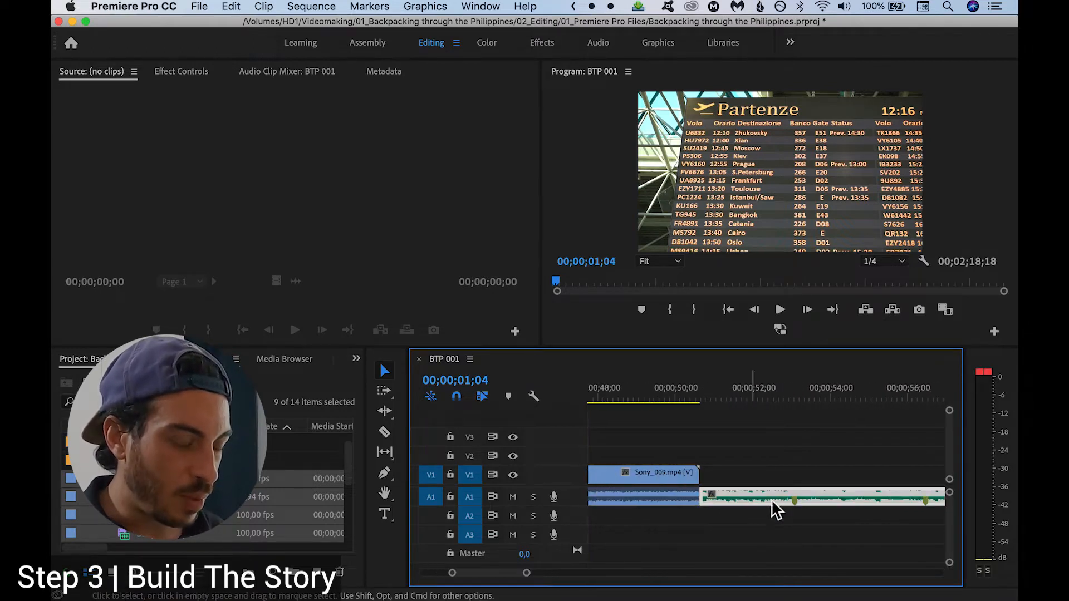
scroll(769, 504, "left", 8)
scroll(746, 512, "up", 3)
scroll(740, 533, "down", 3)
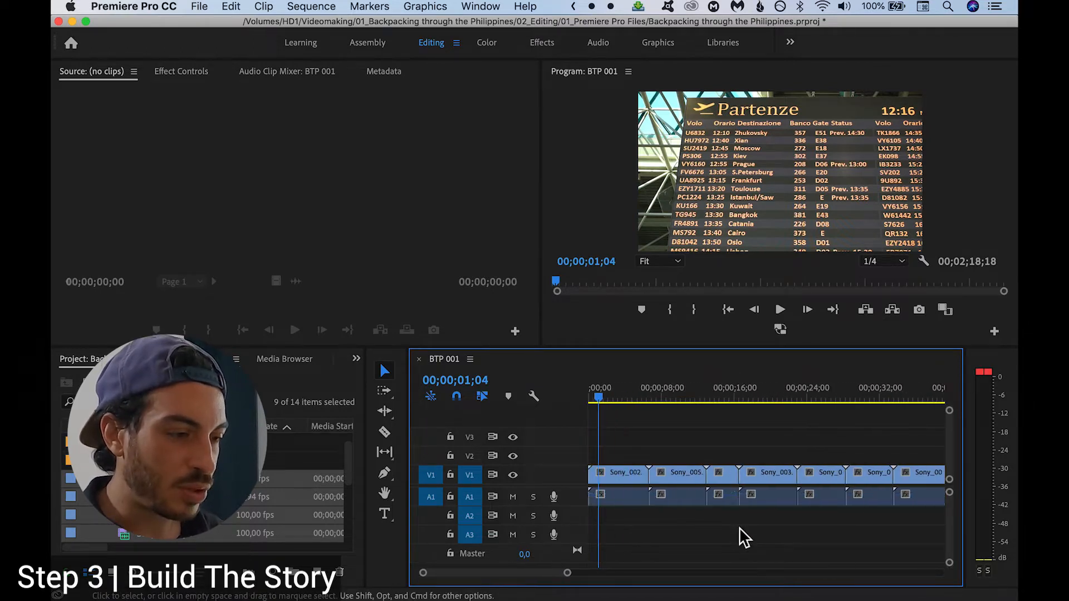
scroll(647, 476, "right", 10)
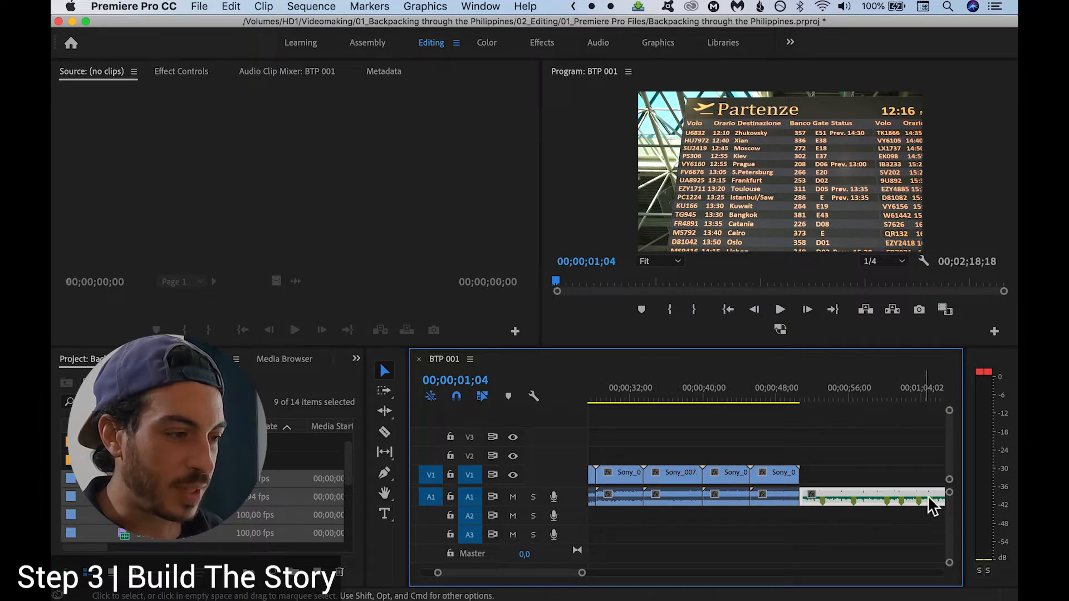
scroll(714, 500, "left", 10)
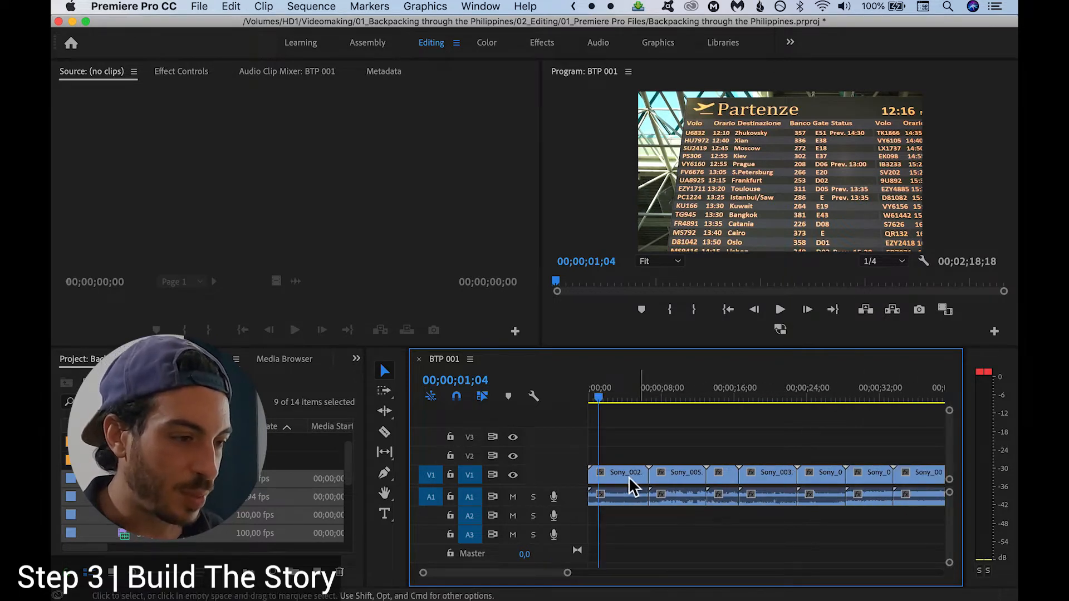
Move the Sony_001.mp4 clip past Sony_009.mp4 so it starts at 00;00;54;07, directly before the music clip
scroll(729, 480, "up", 5)
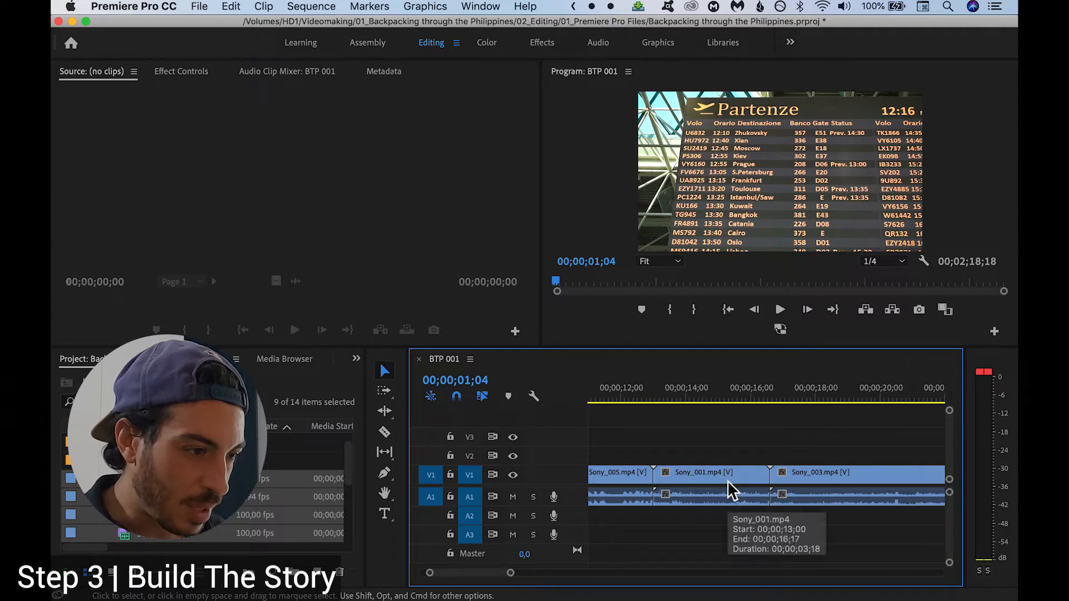
left_click_drag(701, 477, 860, 487)
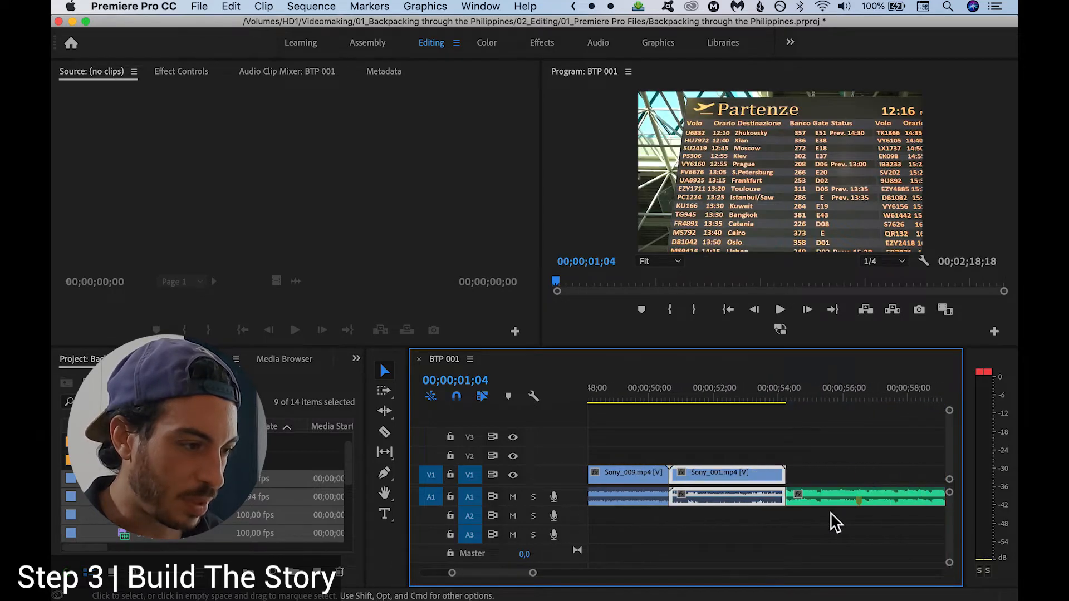
left_click_drag(722, 490, 845, 479)
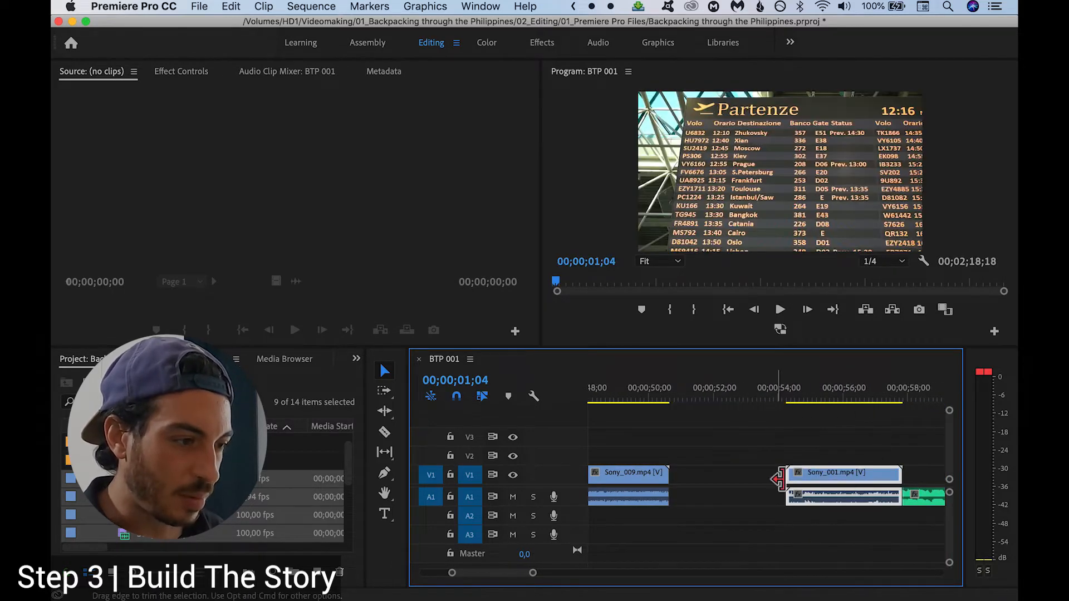
scroll(747, 476, "right", 4)
left_click_drag(616, 475, 693, 477)
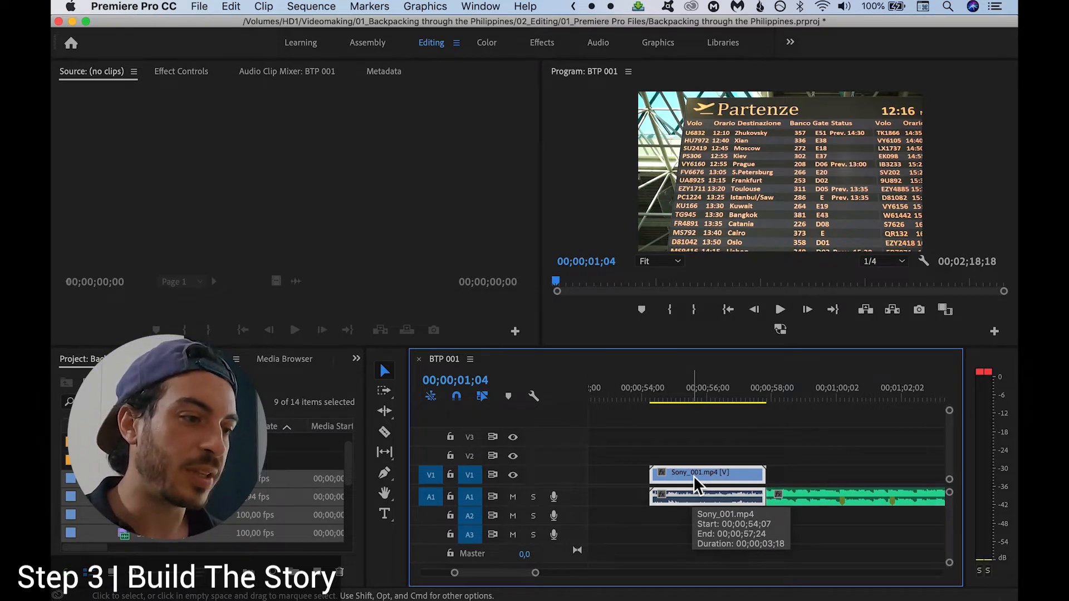
Unlink the video of Sony_001.mp4 from its audio
right_click(693, 476)
key("Escape")
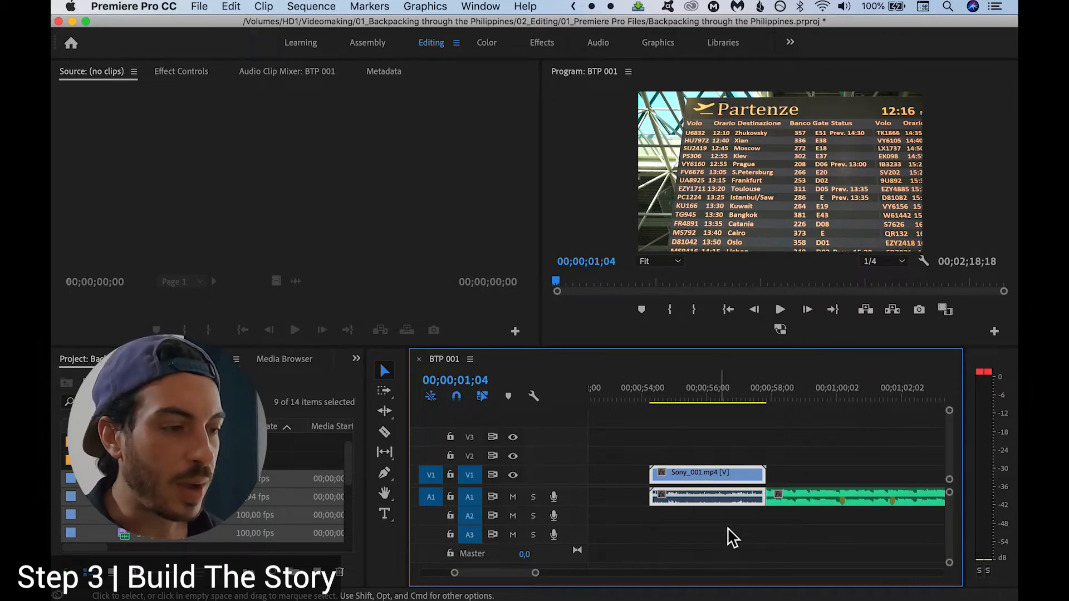
left_click(700, 473)
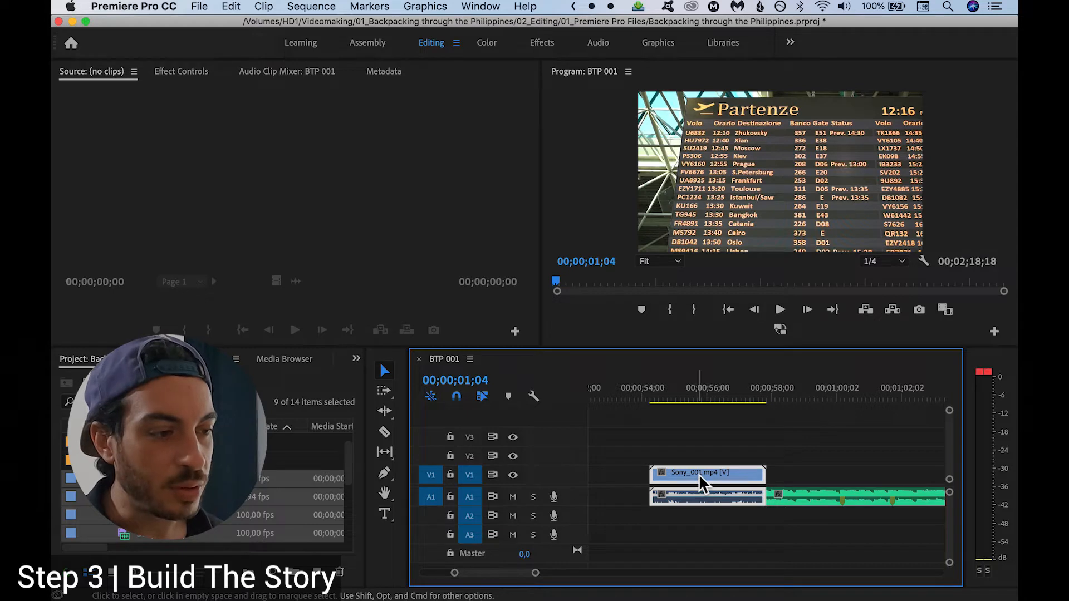
left_click(262, 6)
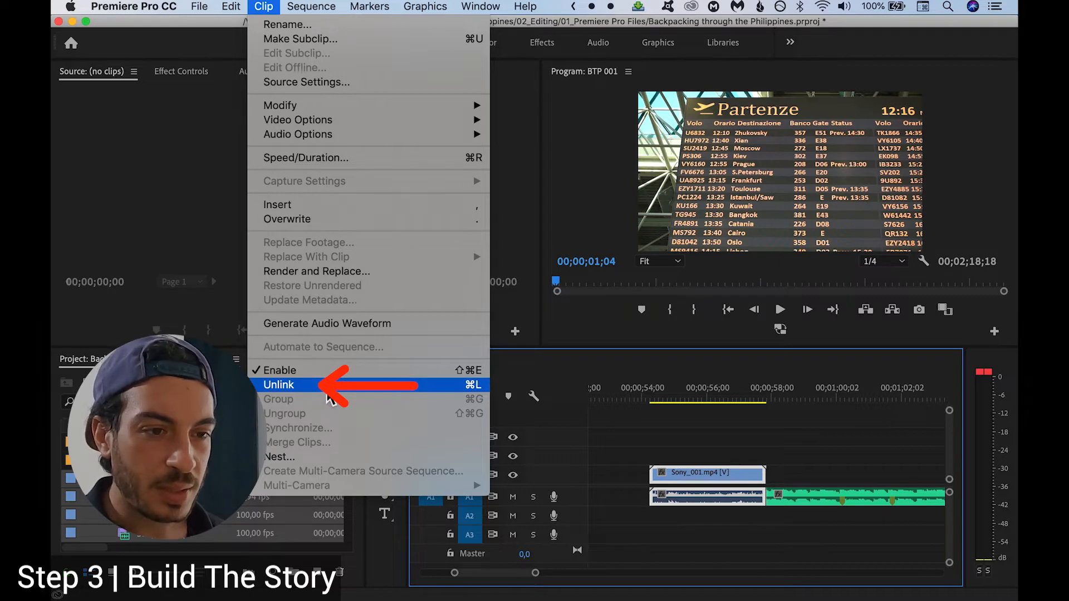
left_click(327, 385)
Delete the unlinked audio of Sony_001.mp4 and play its video directly before the music clip
left_click_drag(696, 493, 836, 479)
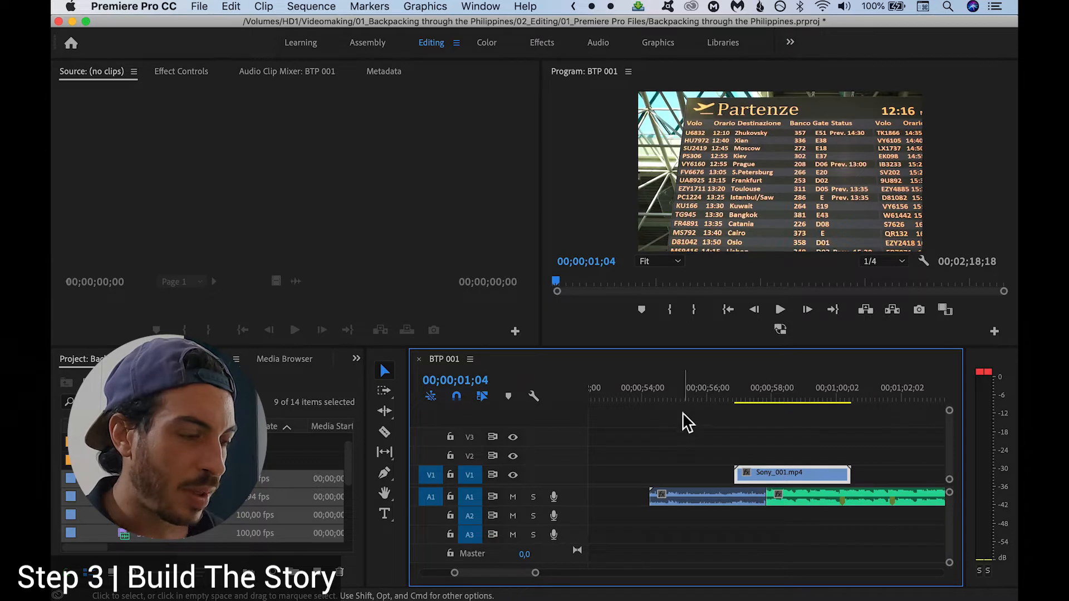
left_click(657, 396)
left_click_drag(657, 397, 697, 409)
left_click_drag(771, 477, 686, 477)
left_click(668, 397)
key("space")
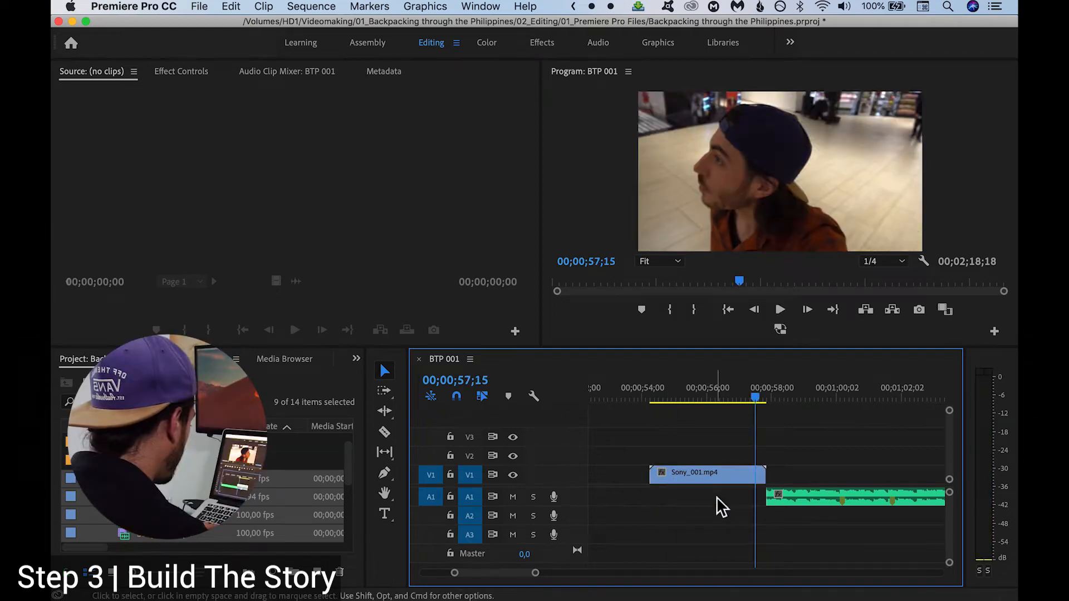
Move the Sony_001.mp4 video on V1 so it starts together with the music clip
left_click_drag(714, 477, 822, 483)
key("minus")
key("minus")
key("minus")
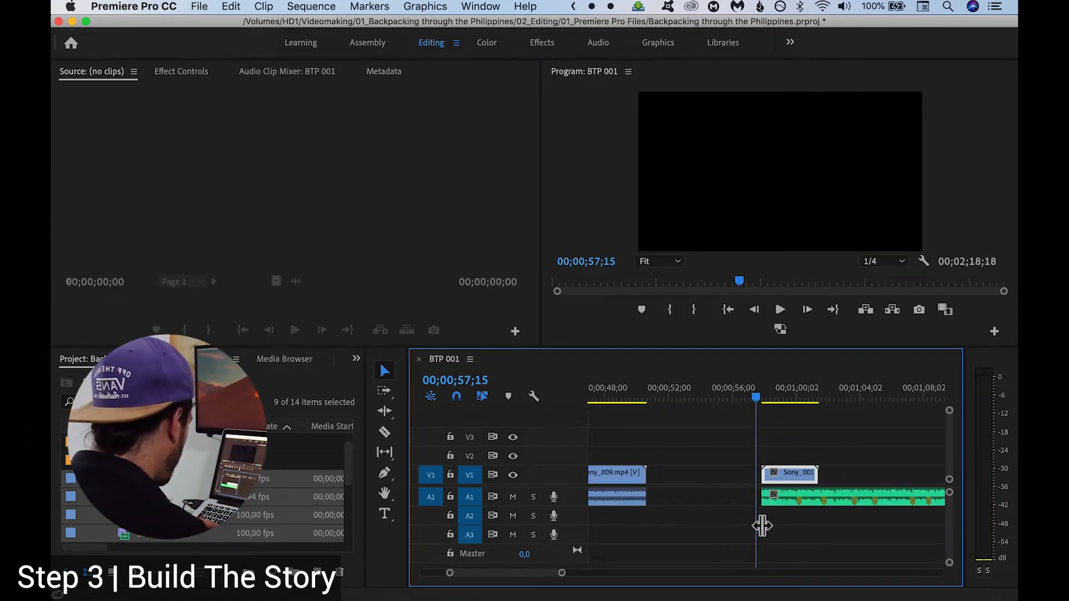
Unlink the video and audio of all the remaining Sony clips ahead of the music
left_click_drag(708, 519, 580, 435)
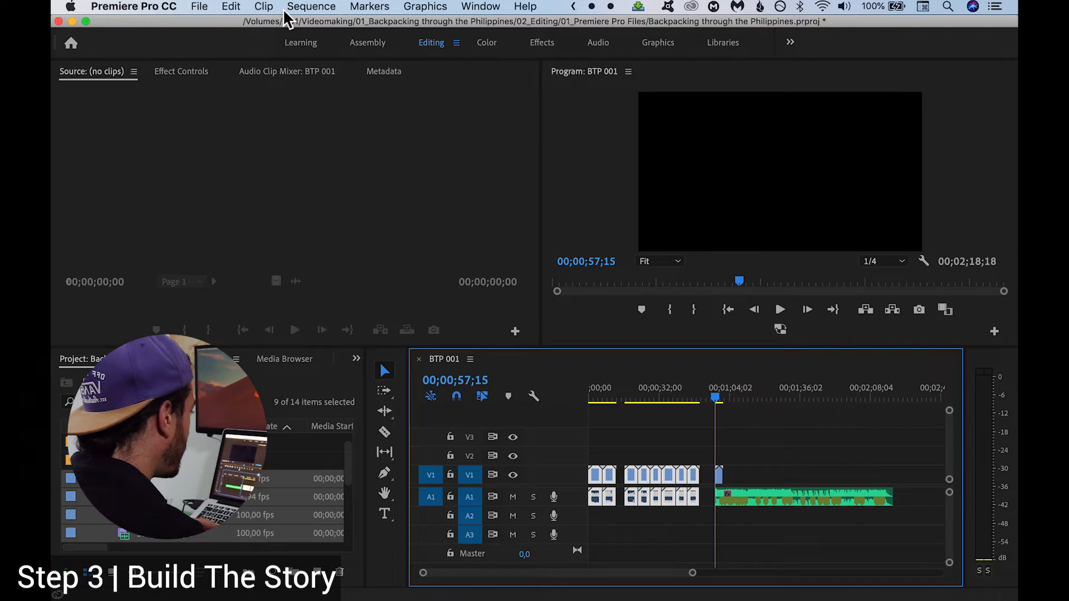
left_click(264, 7)
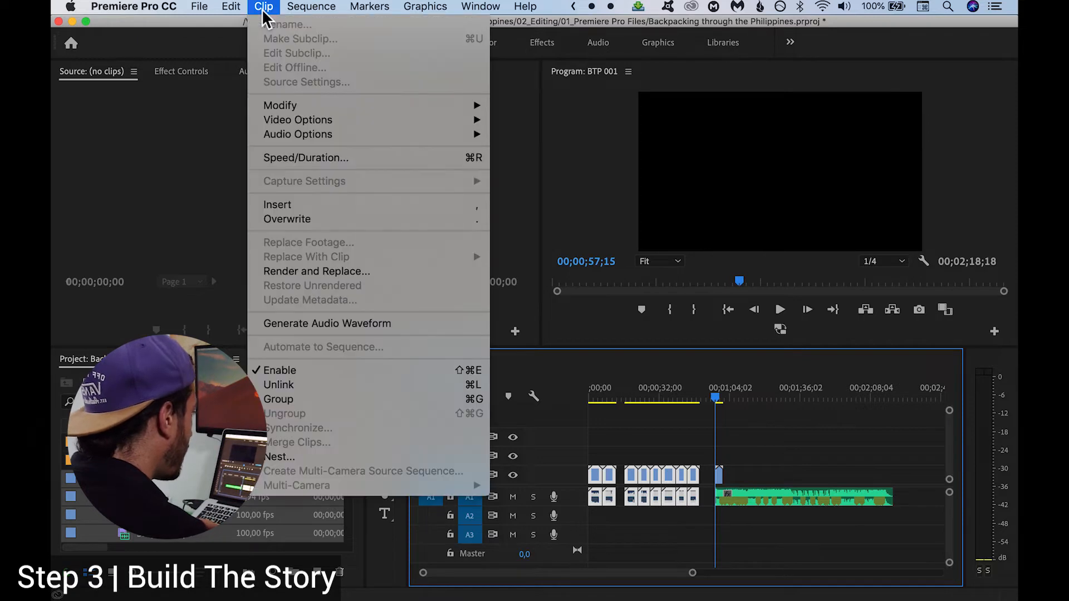
left_click(304, 390)
key("=")
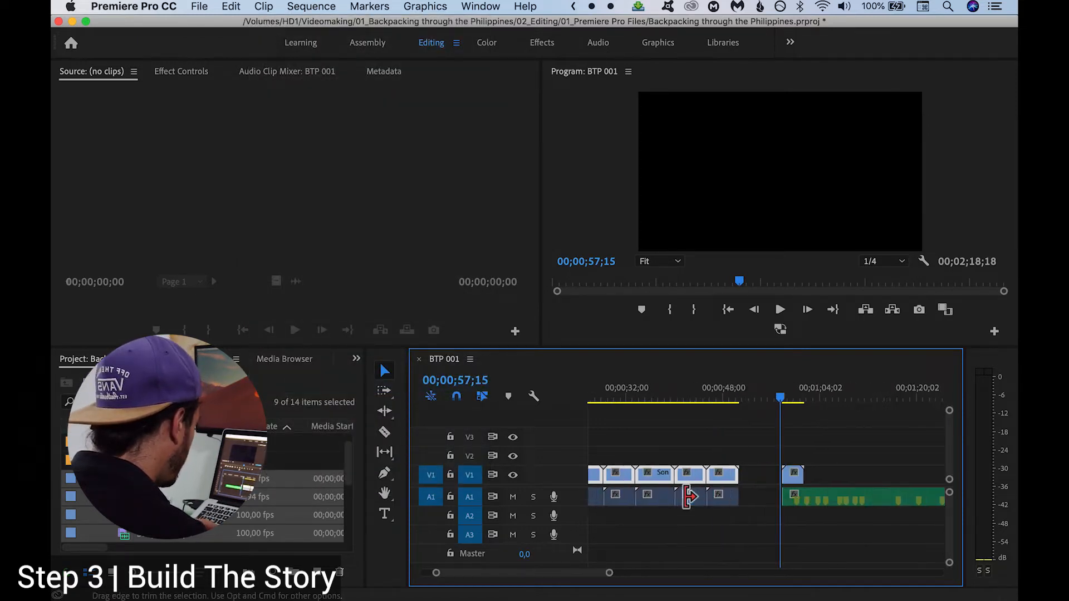
scroll(690, 496, "up", 2)
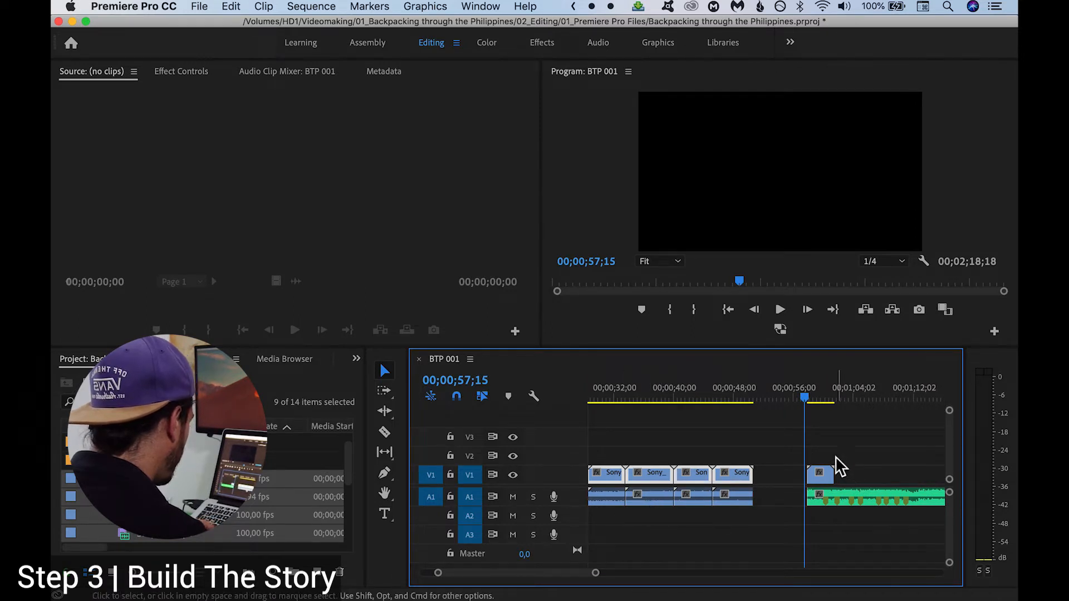
Trim Sony_001.mp4 to span from the start of the music clip to its first marker
scroll(824, 464, "up", 5)
scroll(825, 471, "up", 2)
scroll(786, 473, "down", 3)
scroll(793, 461, "up", 2)
mouse_move(816, 477)
left_mouse_down()
mouse_move(795, 479)
mouse_move(812, 482)
left_mouse_up()
left_click_drag(712, 474, 730, 474)
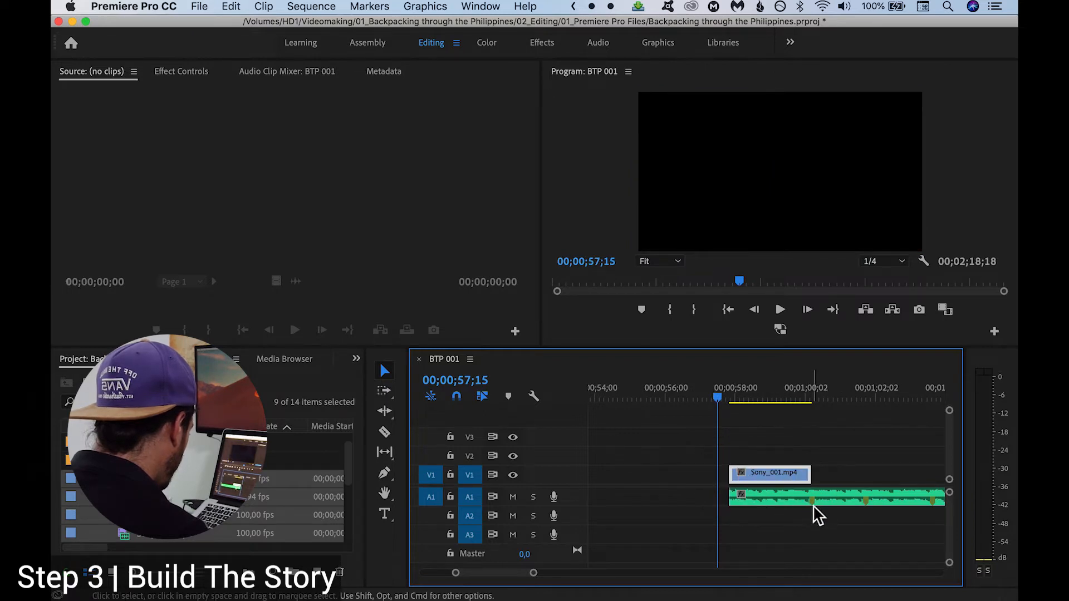
Delete the audio of Sony_002.mp4 and move its video onto V2, starting where Sony_001.mp4 ends
scroll(767, 529, "down", 3)
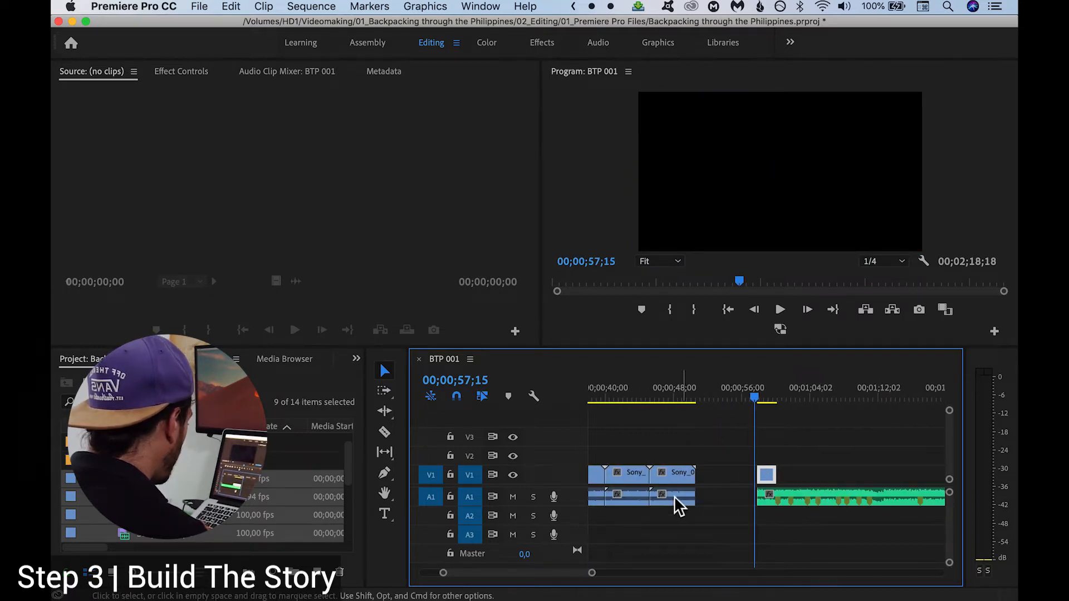
scroll(680, 500, "left", 5)
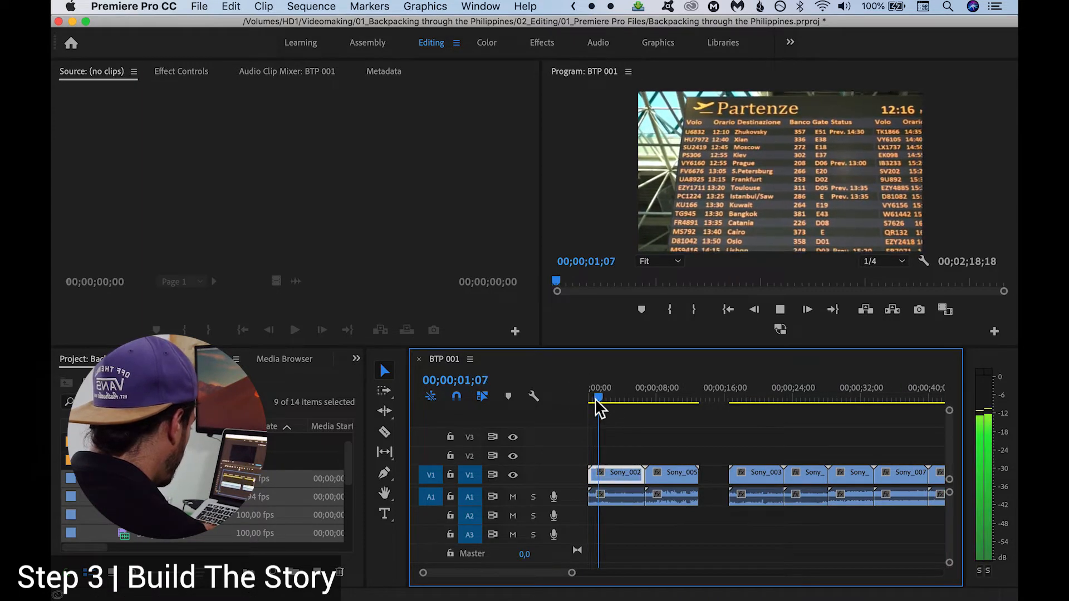
key("space")
left_click(618, 499)
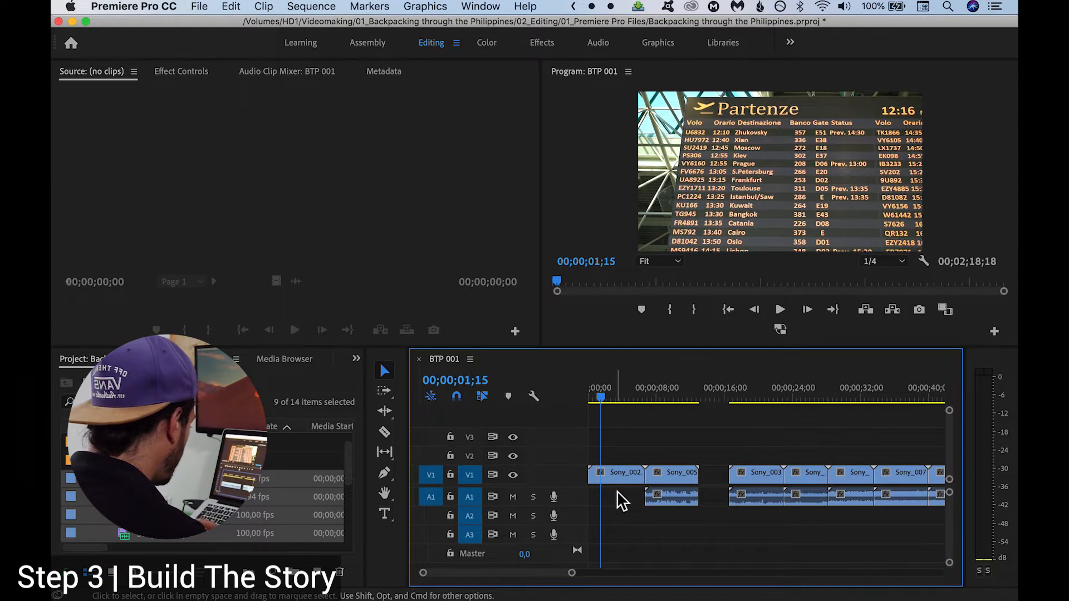
left_click_drag(616, 474, 796, 465)
scroll(772, 457, "up", 4)
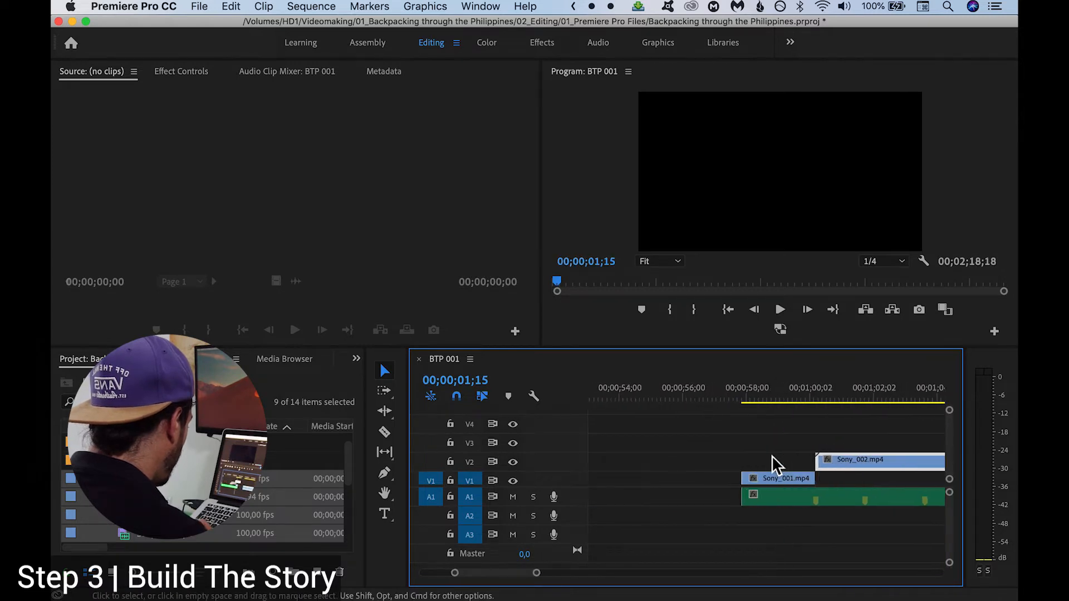
Trim the start of Sony_002.mp4 to the frame at 00;01;04;02 and fit the clip between the first and second music markers
scroll(886, 453, "right", 4)
scroll(806, 458, "left", 1)
left_click_drag(693, 420, 832, 427)
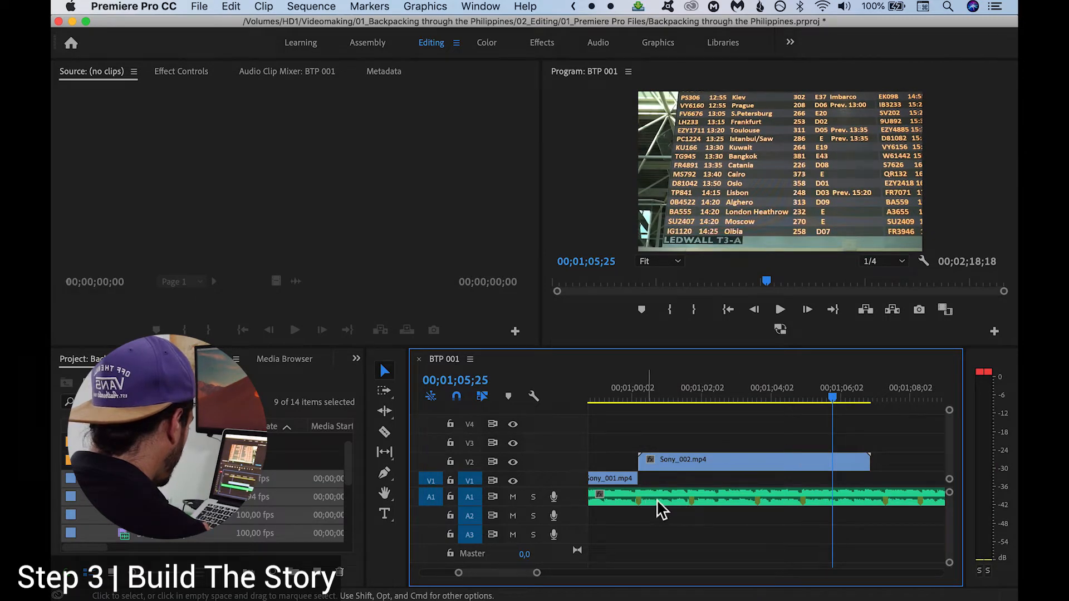
left_click(833, 397)
left_click_drag(833, 399, 771, 404)
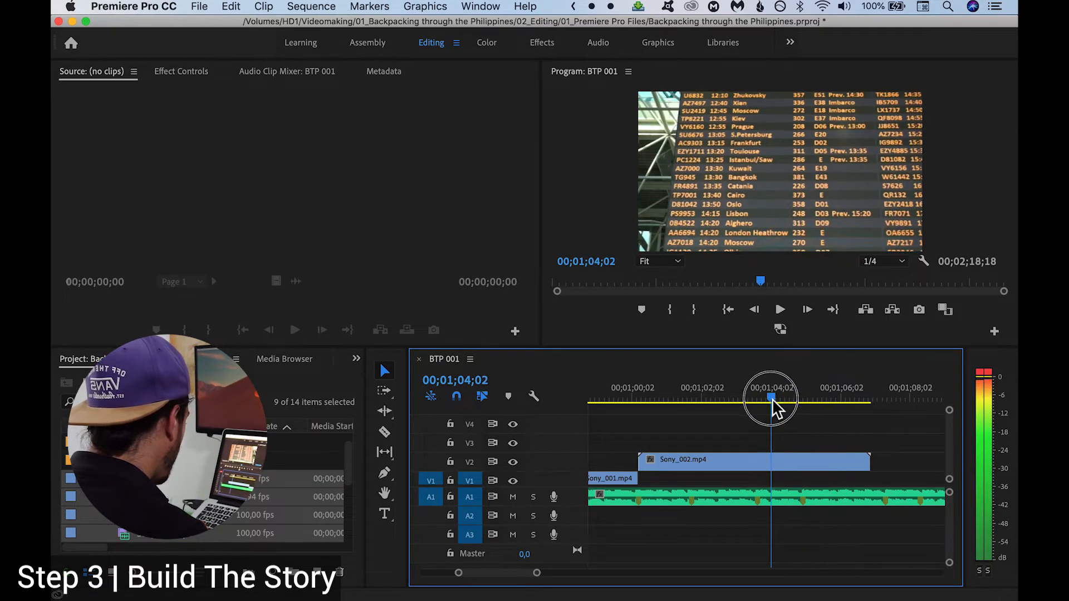
left_click_drag(640, 462, 774, 469)
left_click_drag(862, 465, 691, 462)
Move the trimmed Sony_002.mp4 down to V1 directly after Sony_001.mp4 and preview the cut
left_click(637, 399)
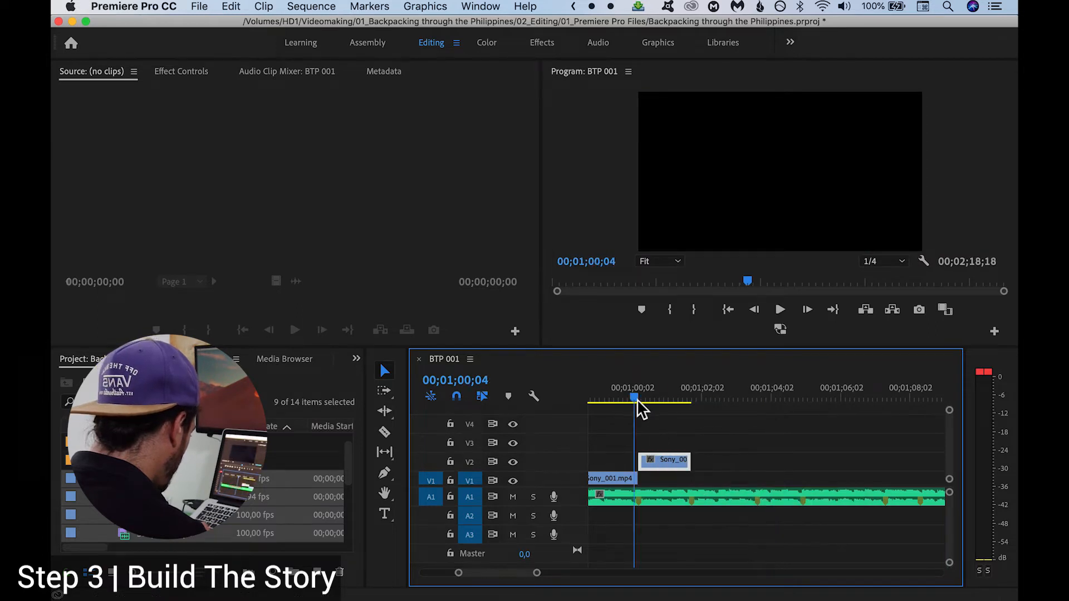
scroll(643, 413, "up", 5)
left_click_drag(652, 465, 653, 480)
scroll(676, 459, "down", 3)
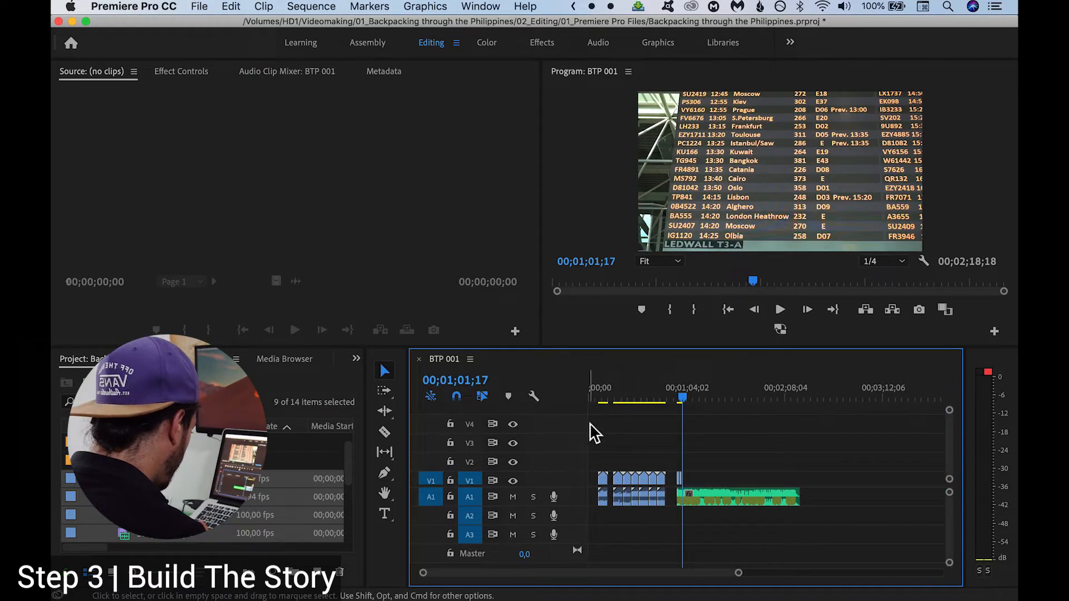
Play through Sony_003.mp4 and set the playhead at 00;00;20;05, where the scanner glows green
left_click(603, 397)
scroll(604, 433, "up", 10)
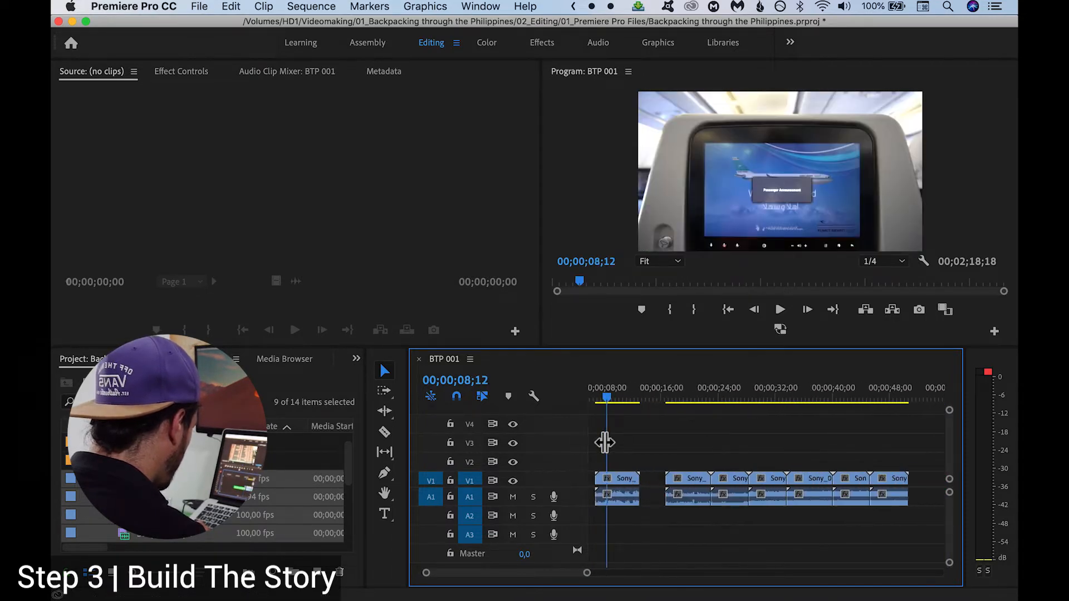
scroll(725, 458, "down", 5)
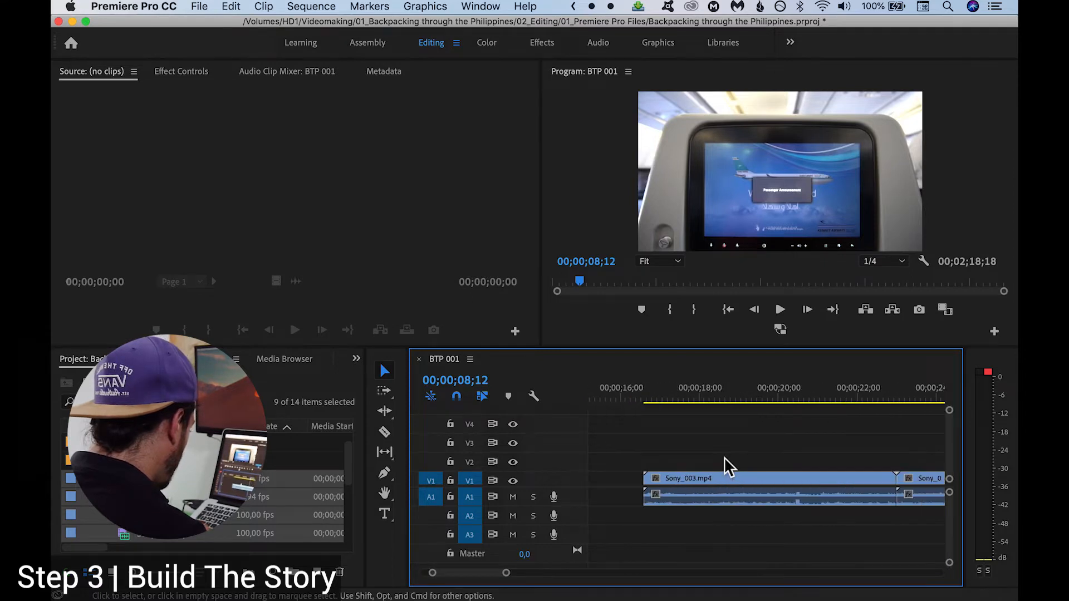
left_click(664, 397)
key("space")
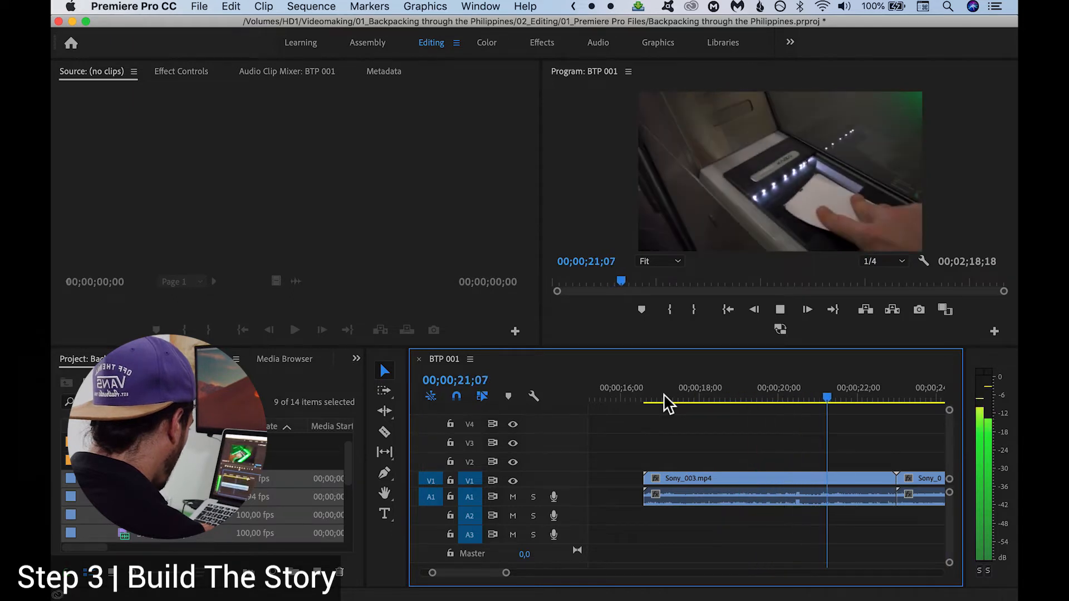
key("space")
key("minus")
left_click(705, 397)
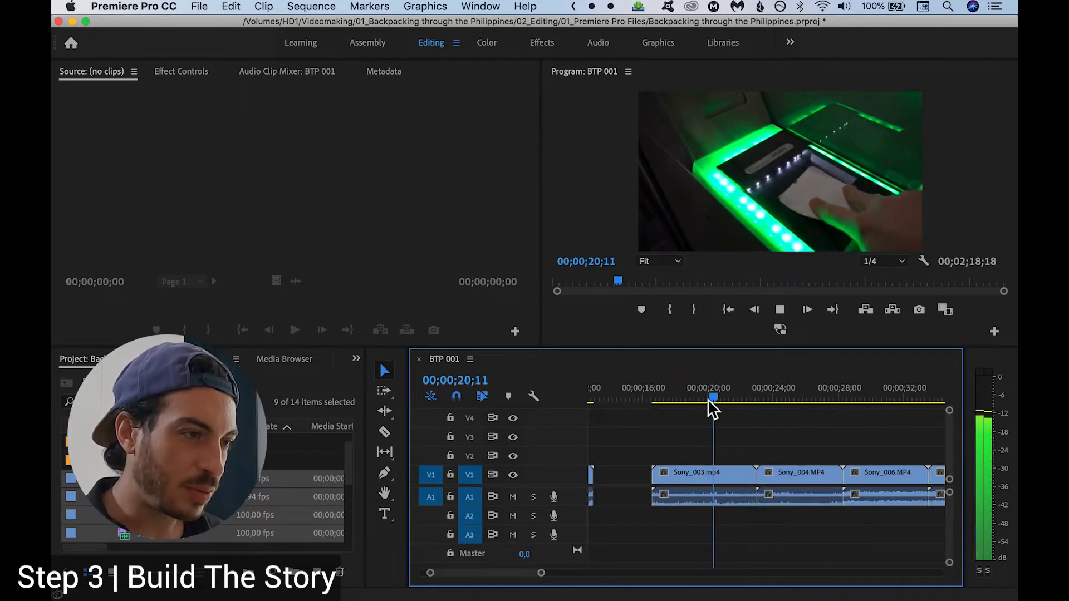
left_click(707, 399)
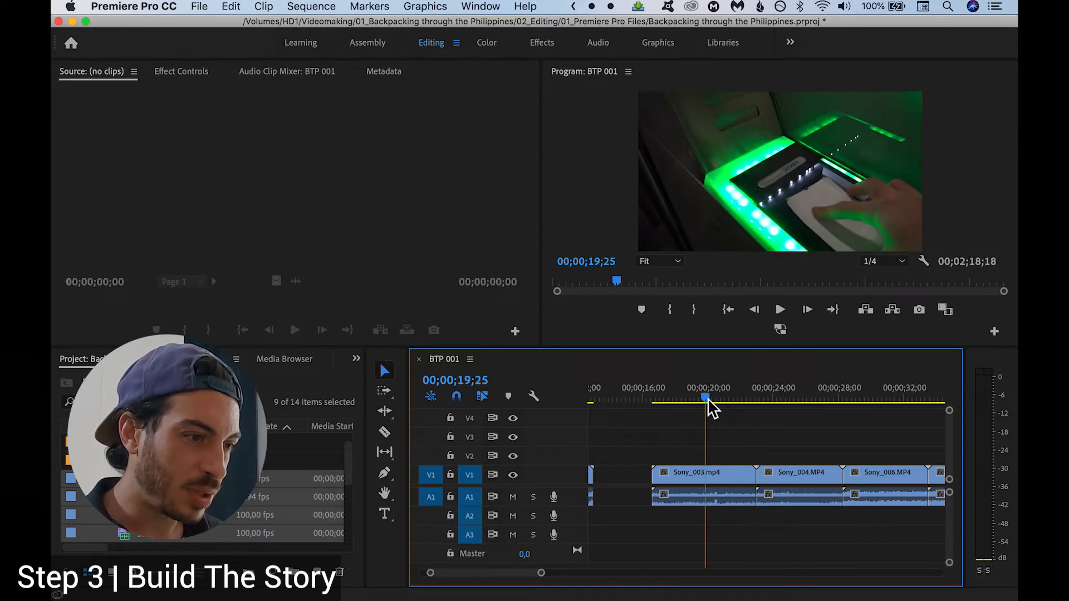
left_click(709, 399)
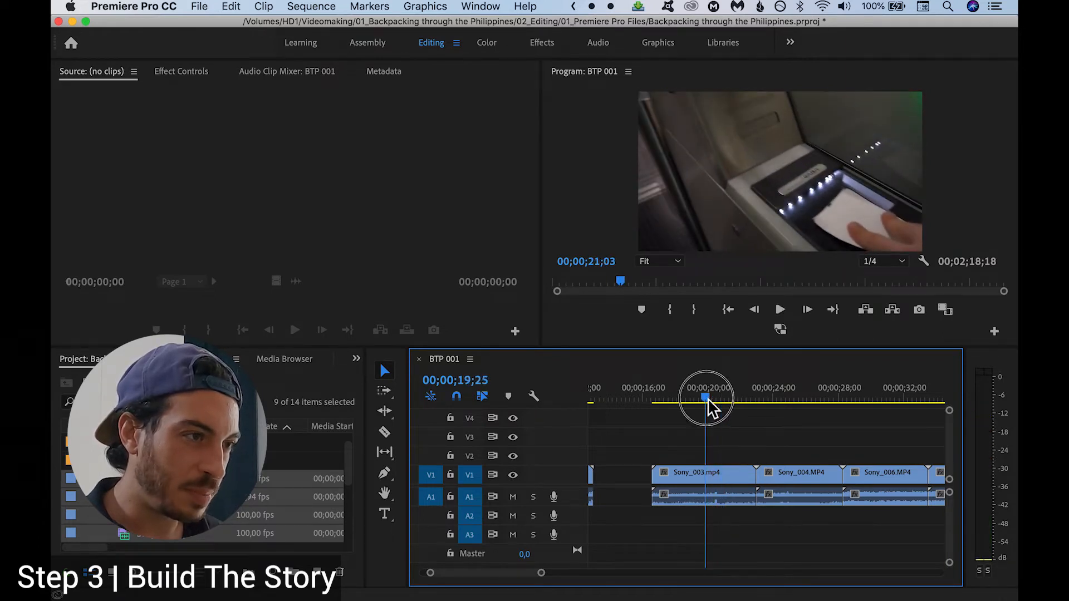
left_click_drag(713, 399, 714, 400)
Split Sony_003.mp4 at 00;00;20;05 with the Razor tool
scroll(705, 497, "up", 3)
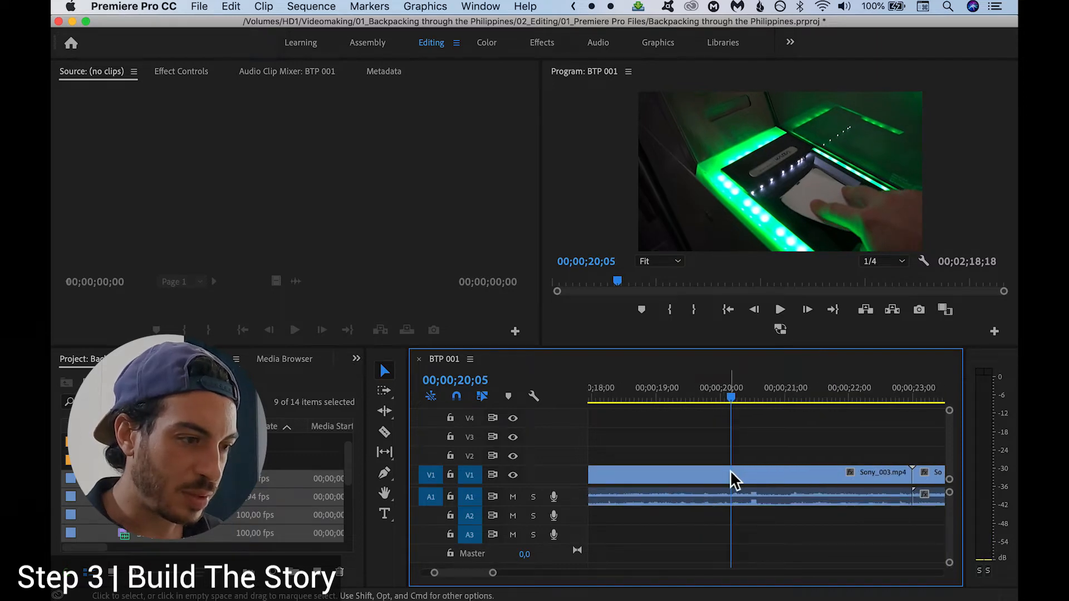
key("b")
key("a")
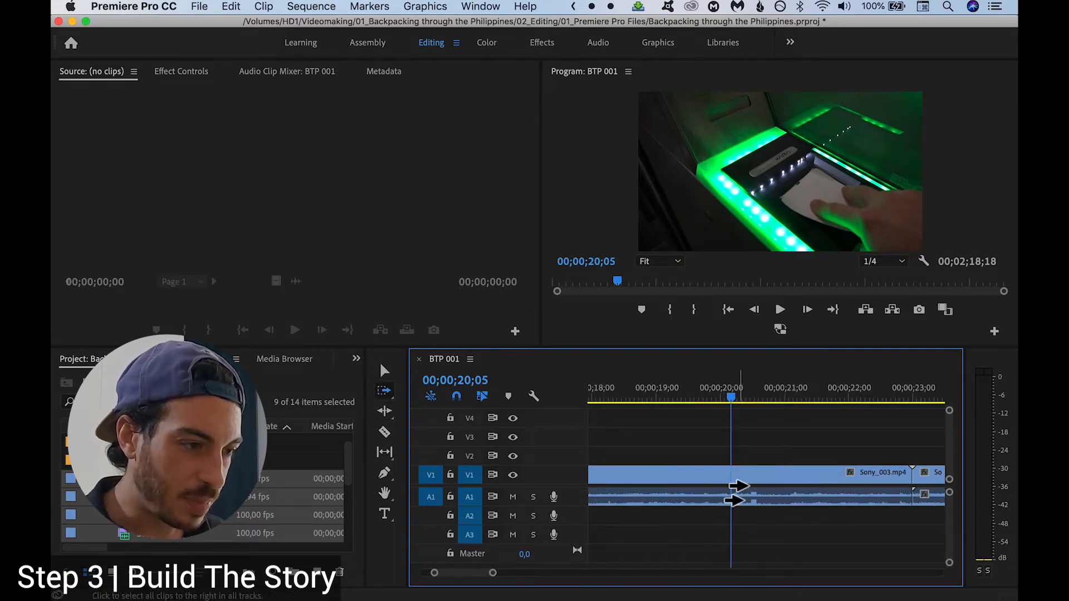
left_click(383, 435)
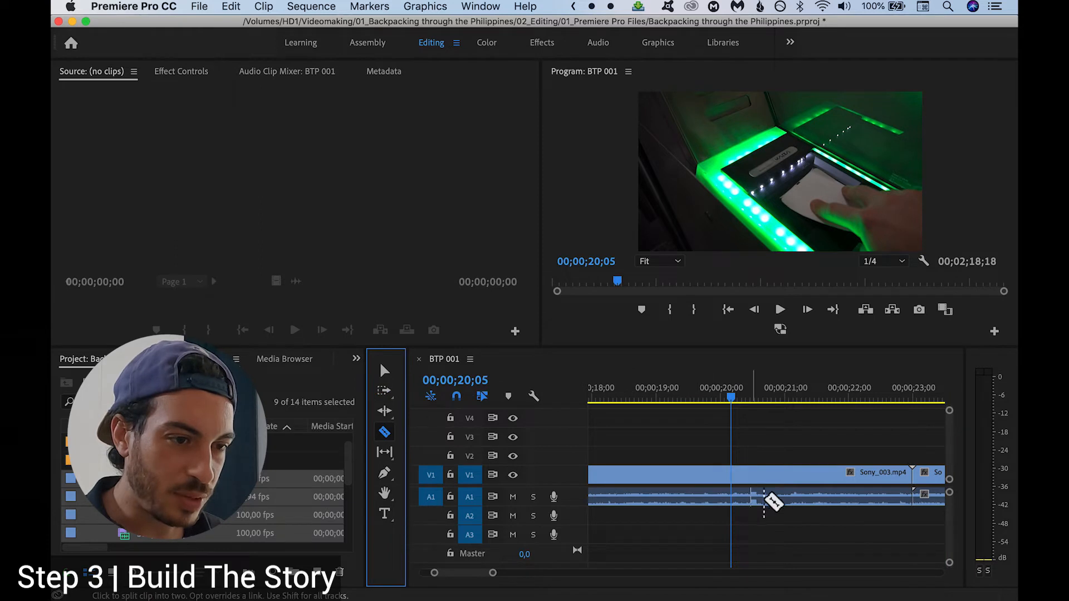
left_click(735, 479)
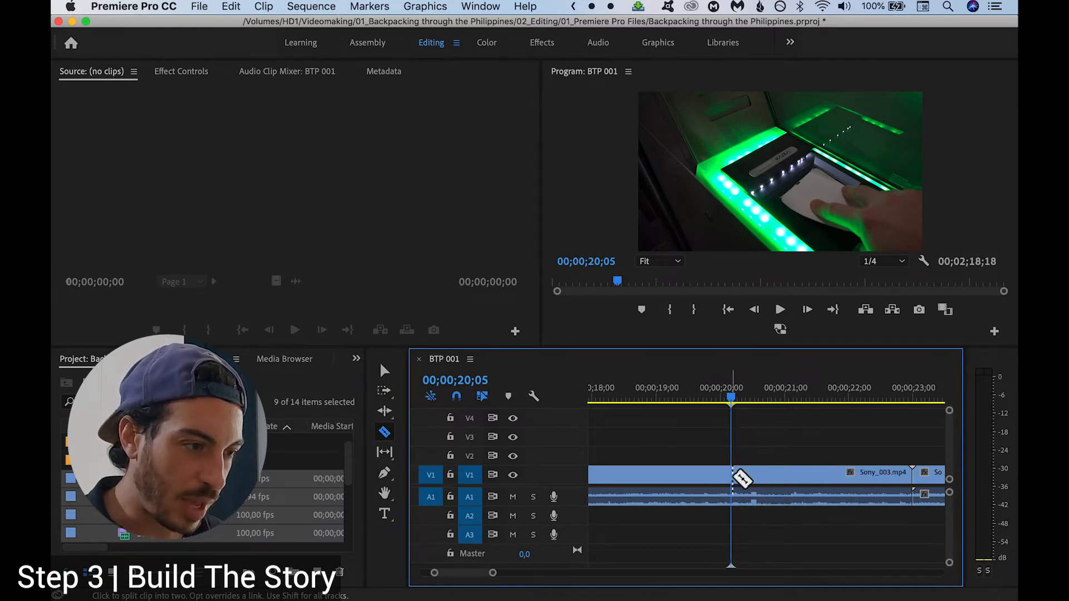
left_click(735, 478)
Delete the video and audio of the Sony_003.mp4 portion before the cut
key("a")
left_click(708, 542)
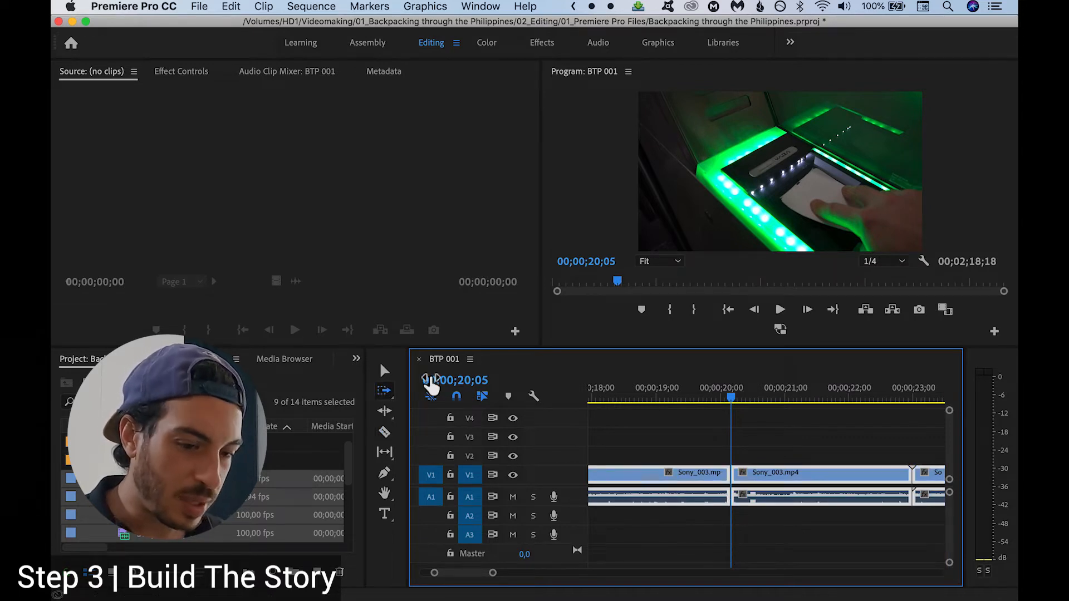
left_click(383, 369)
left_click(690, 519)
left_click_drag(690, 520, 663, 460)
key("Delete")
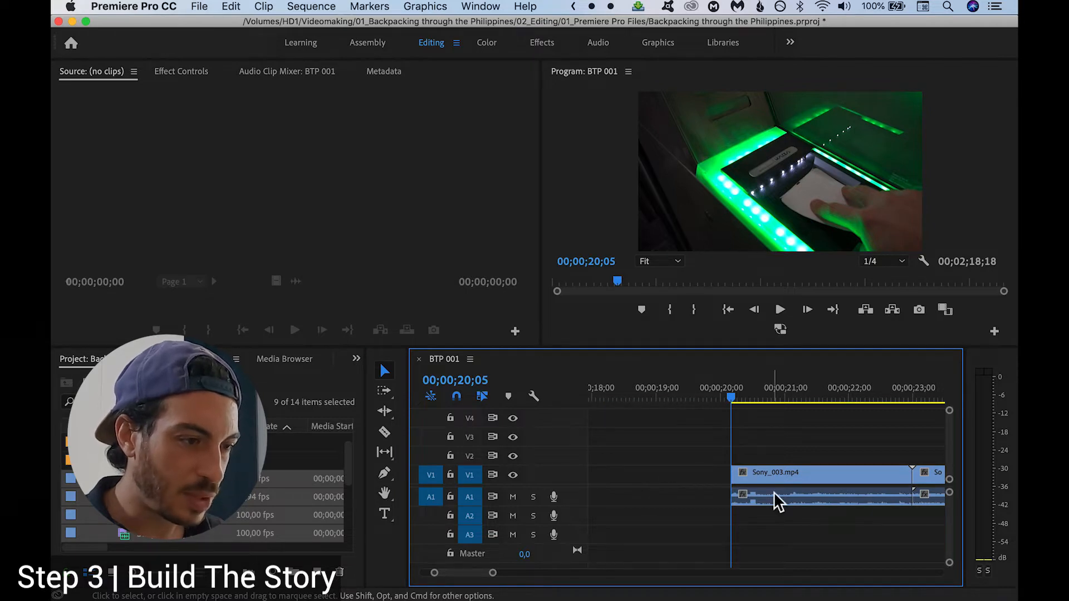
Move the remaining Sony_003.mp4 video onto V1 directly after Sony_002.mp4 above the music
key("minus")
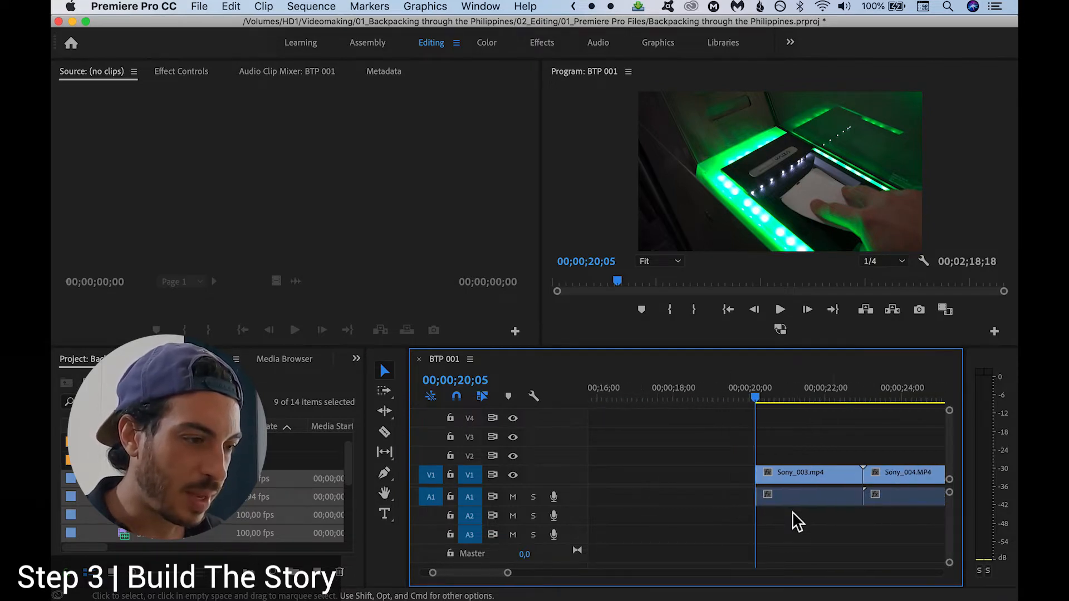
scroll(789, 475, "down", 3)
scroll(790, 475, "right", 4)
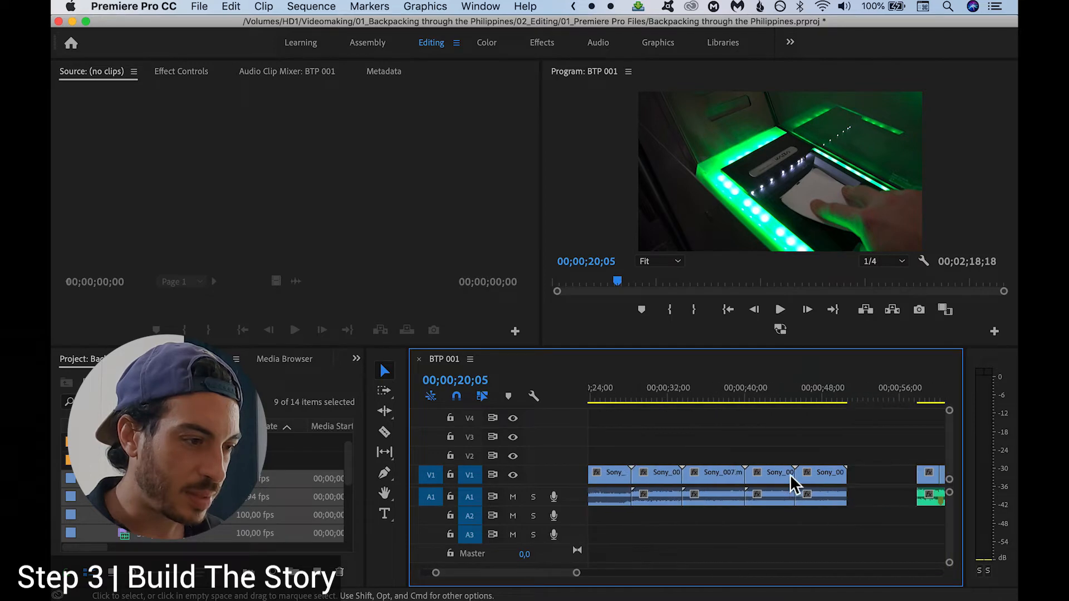
scroll(605, 474, "left", 4)
left_click_drag(657, 475, 862, 440)
scroll(846, 441, "right", 4)
left_click_drag(624, 438, 816, 477)
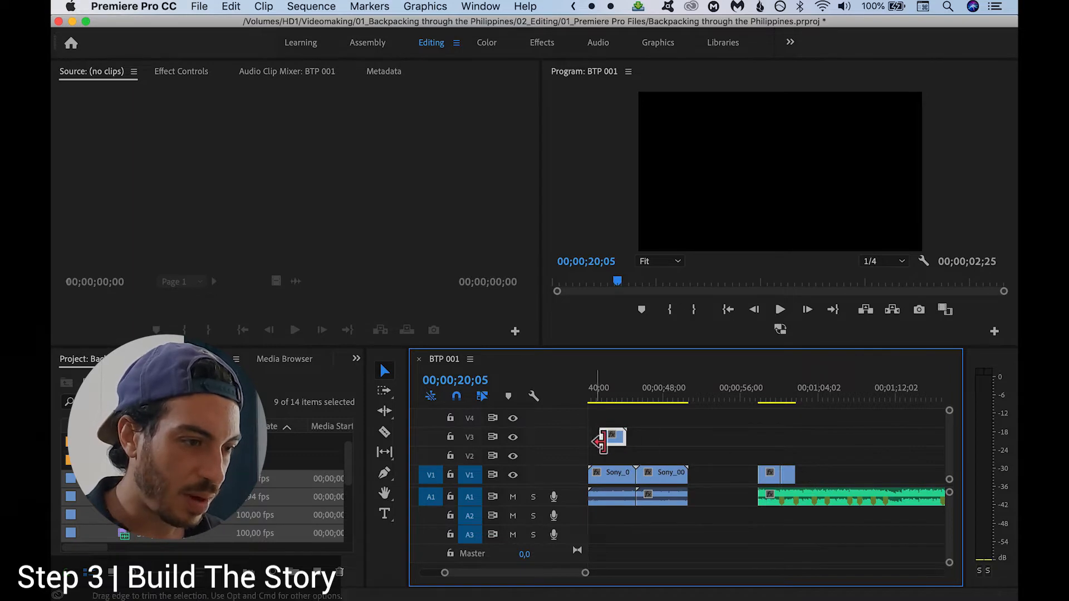
left_click_drag(614, 442, 811, 483)
scroll(677, 460, "left", 5)
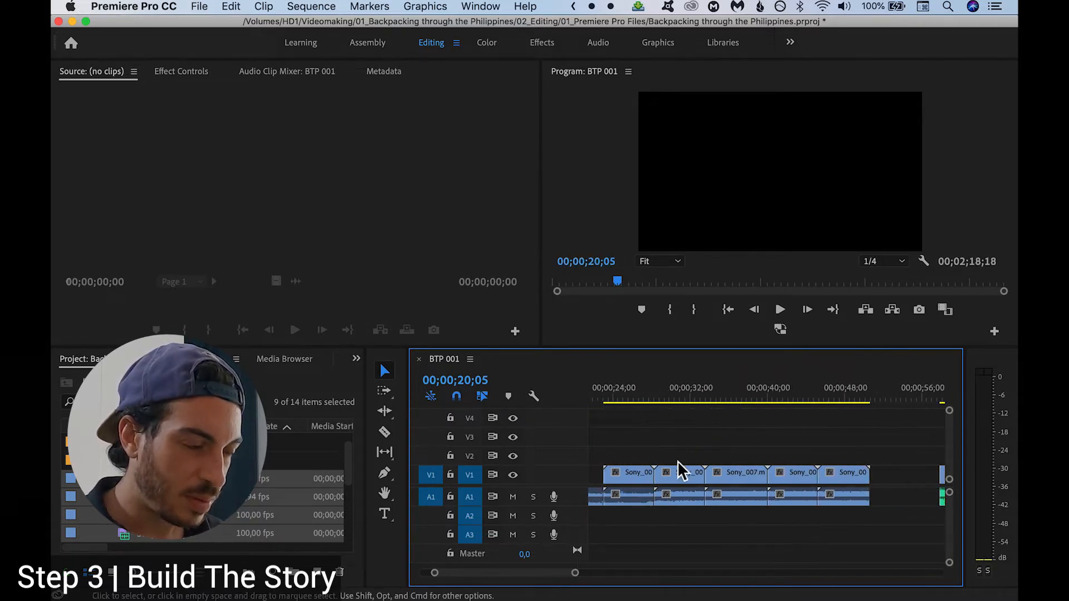
Move the music clip from A1 down to A2, keeping its start aligned with the first edited video clip
left_click_drag(689, 501, 885, 526)
scroll(884, 525, "right", 5)
left_click_drag(631, 522, 744, 493)
left_click_drag(894, 498, 899, 526)
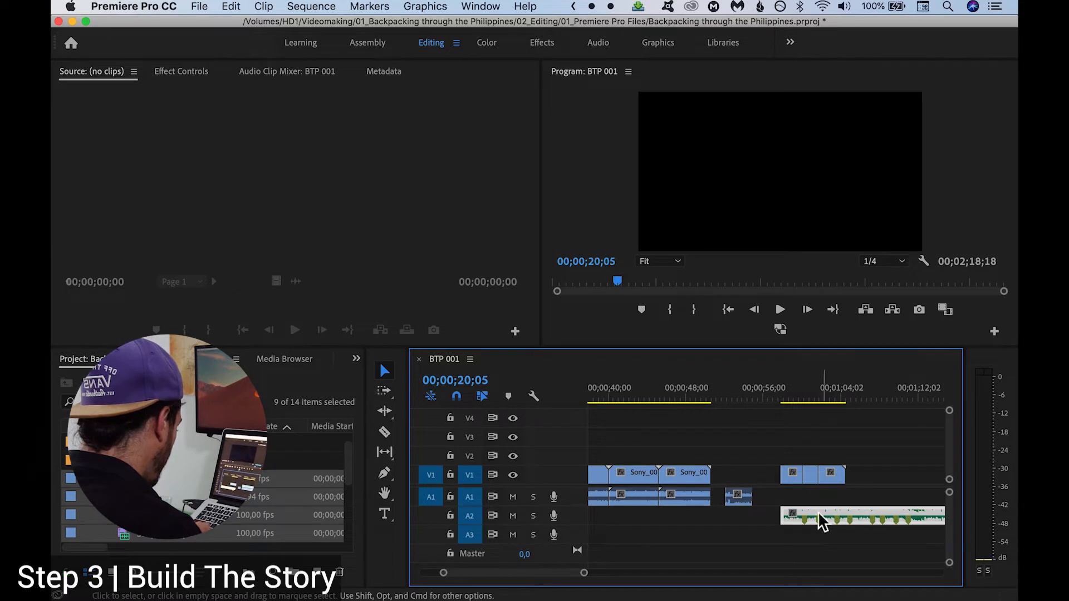
Move the detached Sony_003.mp4 audio on A1 so it sits directly beneath its video above the music
left_click(749, 499)
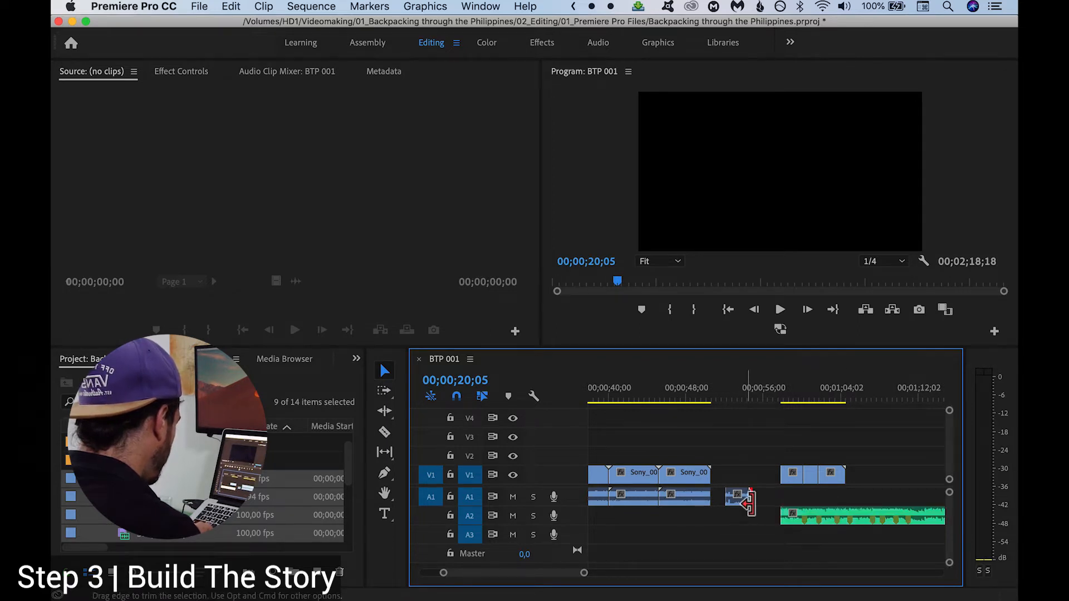
left_click_drag(739, 501, 831, 500)
scroll(831, 501, "up", 5)
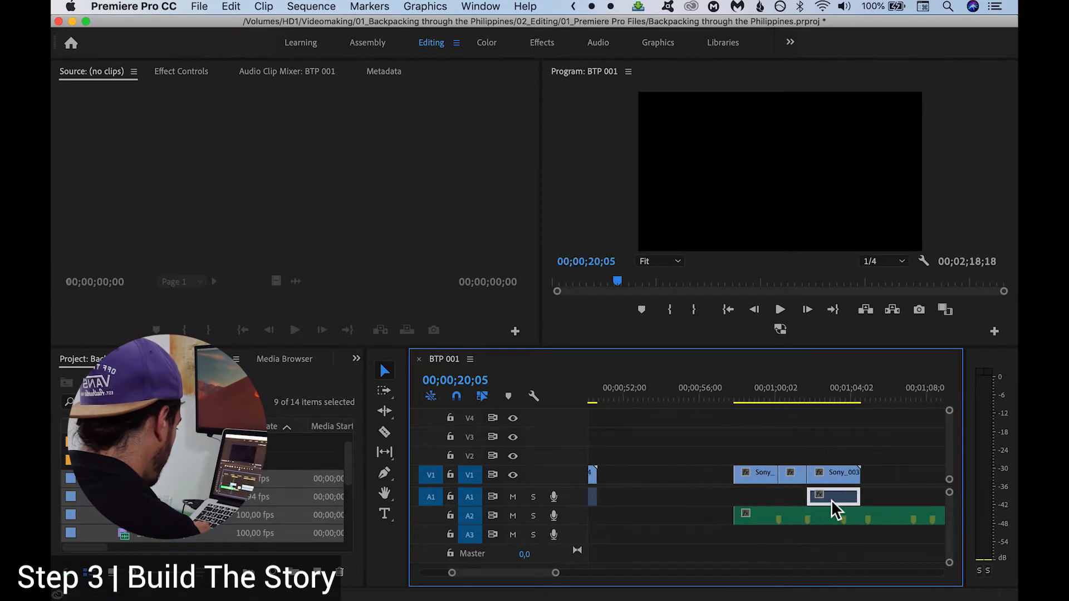
left_click(779, 443)
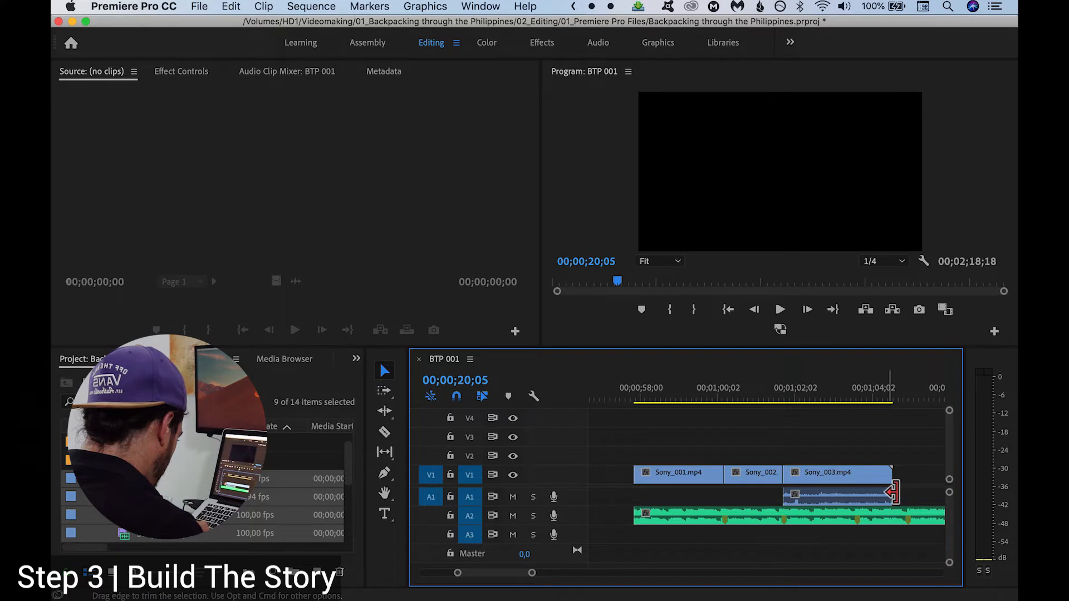
Trim the end of Sony_003.mp4's video and audio back to the next music marker and play the opening clips
left_click_drag(891, 478, 856, 500)
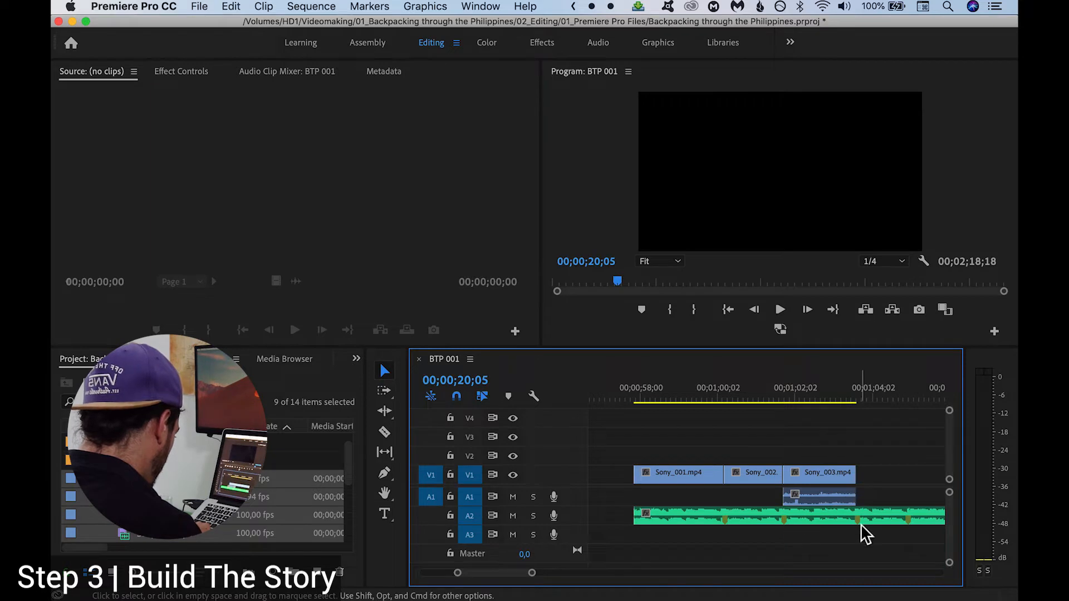
left_click(860, 523)
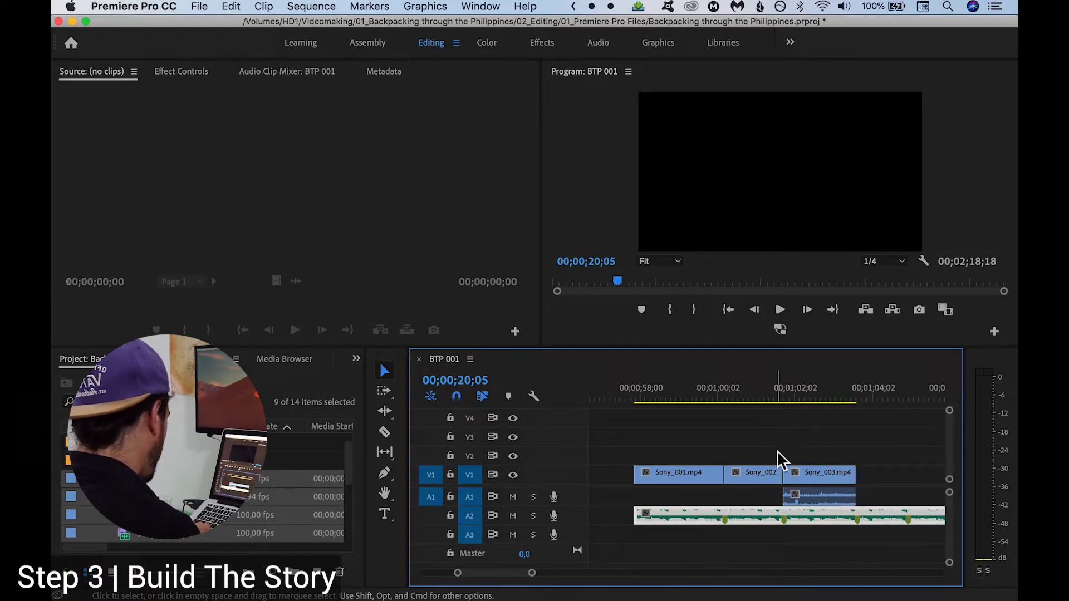
left_click(631, 411)
key("space")
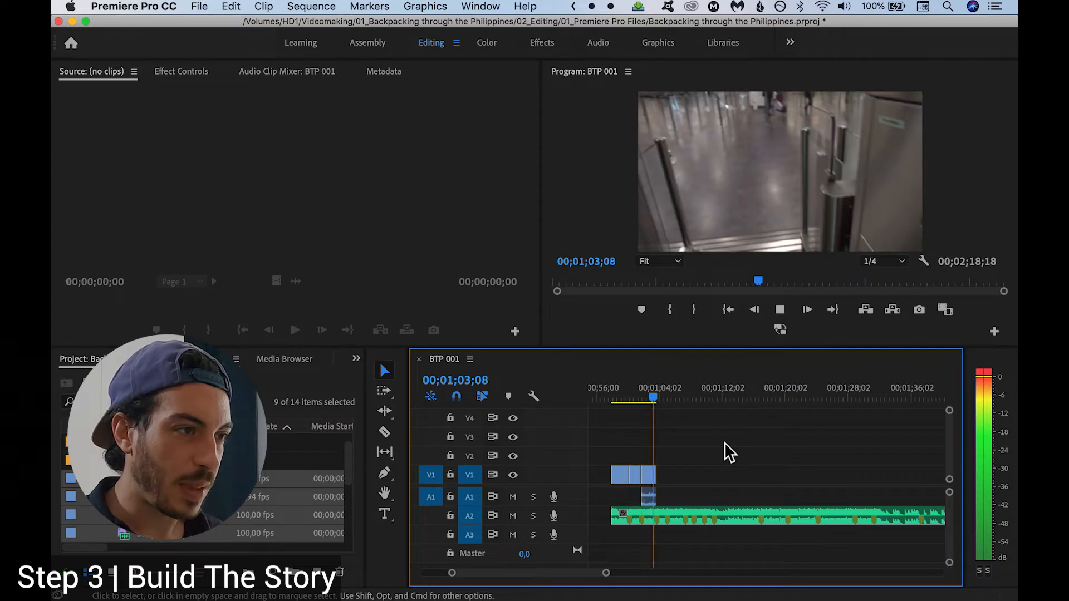
key("space")
Move Sony_004.MP4 directly after Sony_003.mp4 above the music and scrub through its beginning
scroll(666, 463, "left", 5)
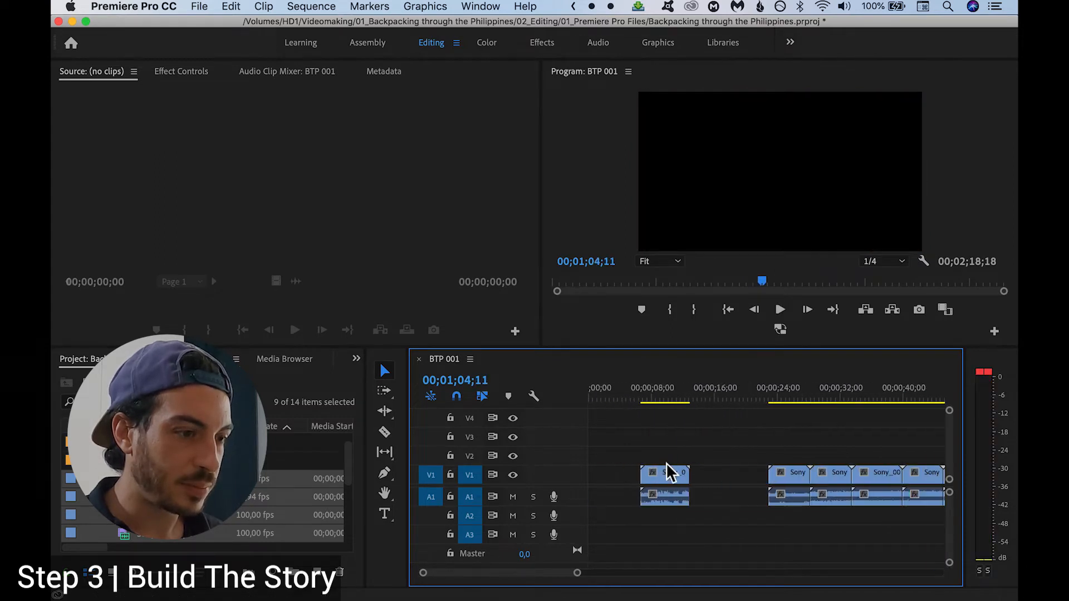
scroll(790, 459, "up", 5)
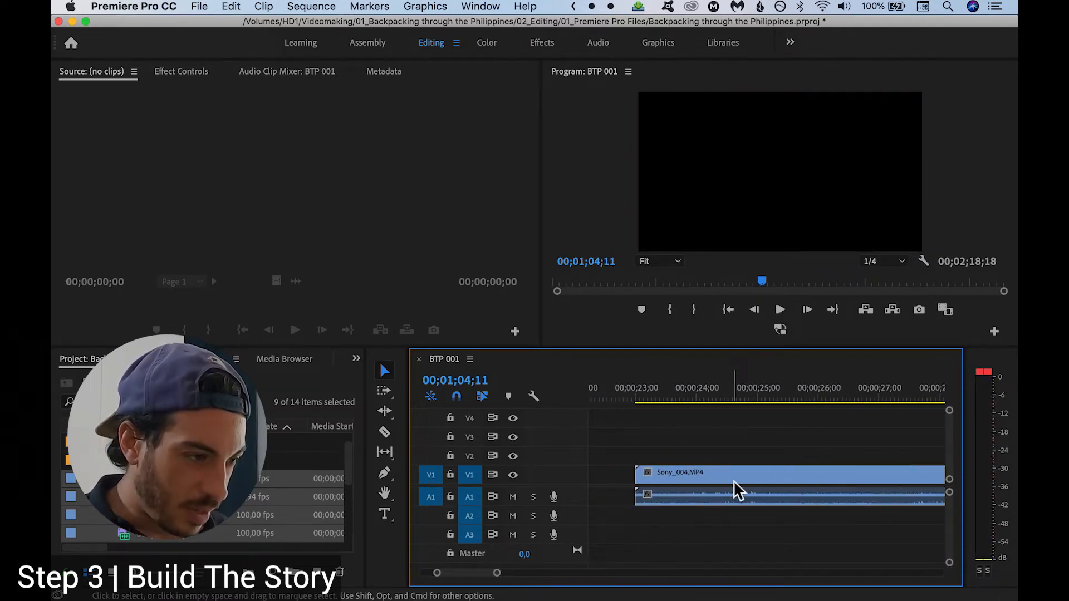
scroll(733, 480, "down", 2)
scroll(771, 545, "down", 4)
left_click_drag(671, 477, 735, 478)
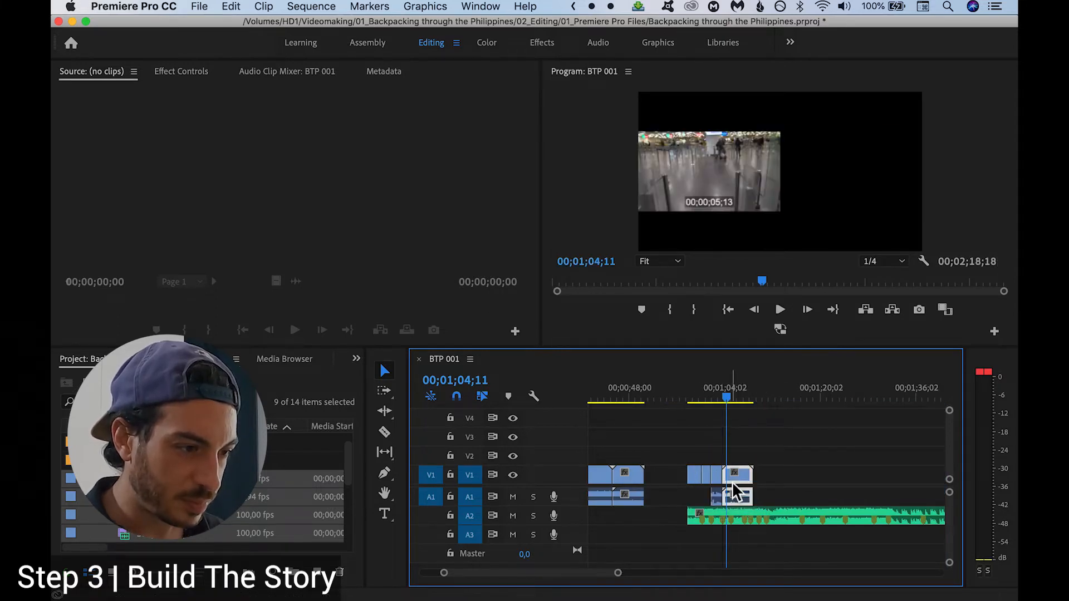
scroll(734, 478, "up", 2)
scroll(734, 477, "up", 2)
left_click_drag(725, 402, 706, 421)
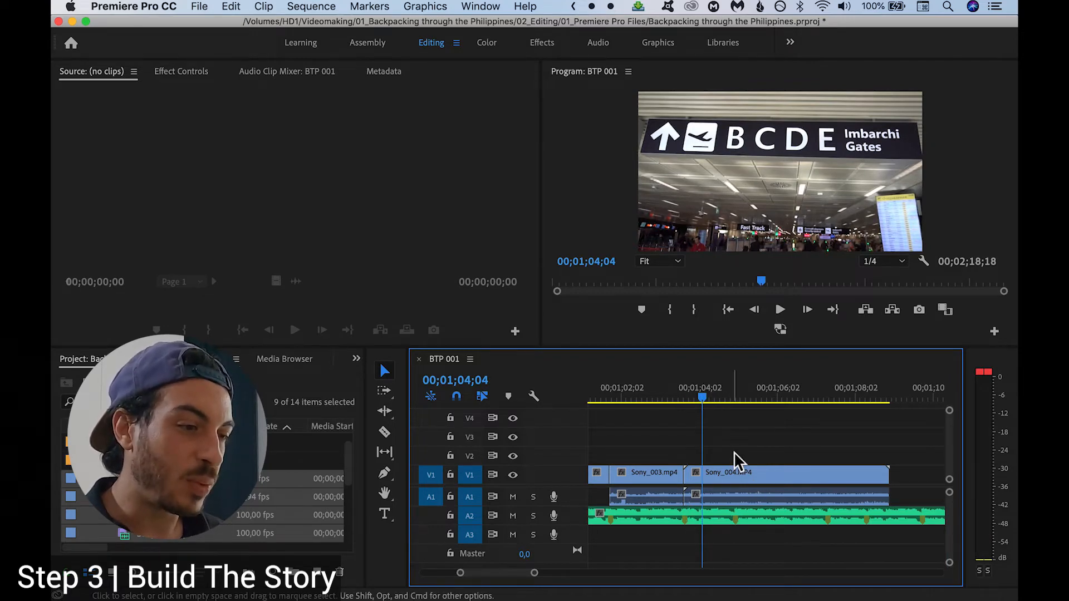
Try a faster Speed/Duration setting on only the video of Sony_004.MP4
left_click(724, 472)
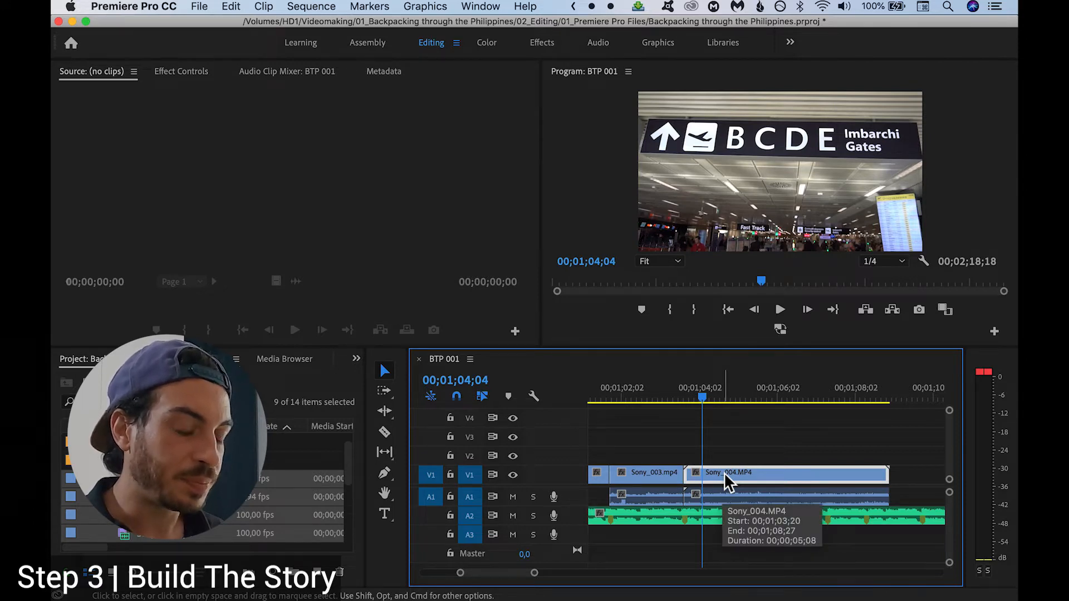
right_click(749, 472)
scroll(816, 559, "down", 4)
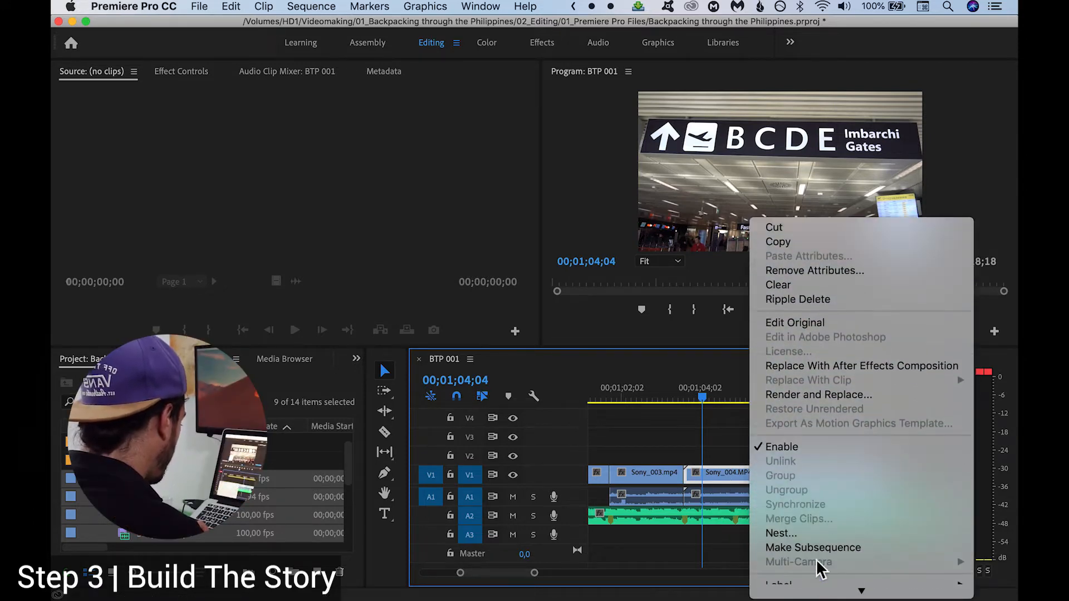
scroll(807, 507, "down", 7)
left_click(862, 409)
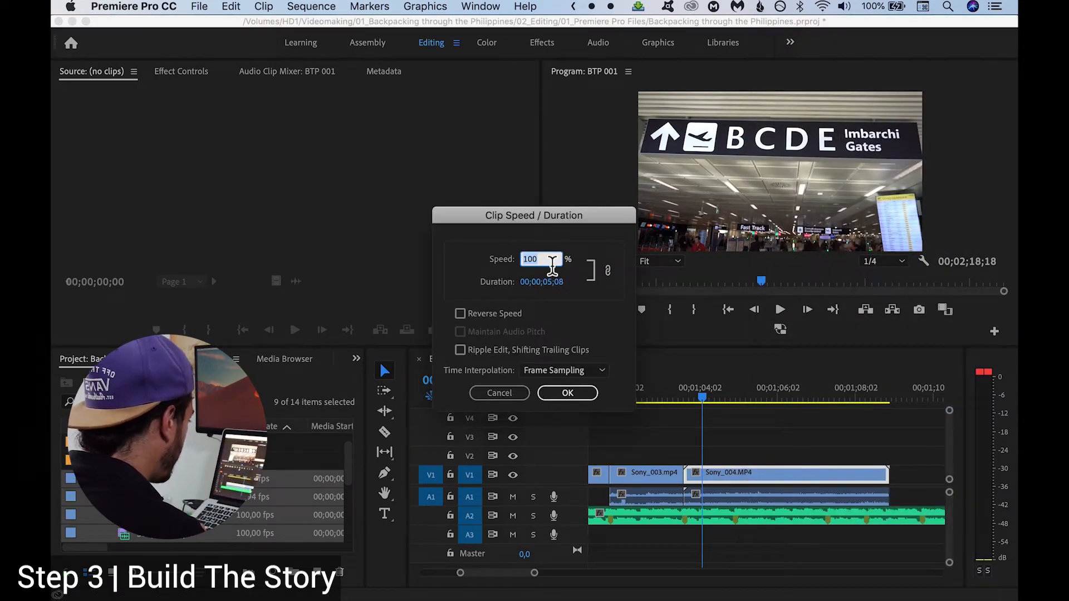
key("Return")
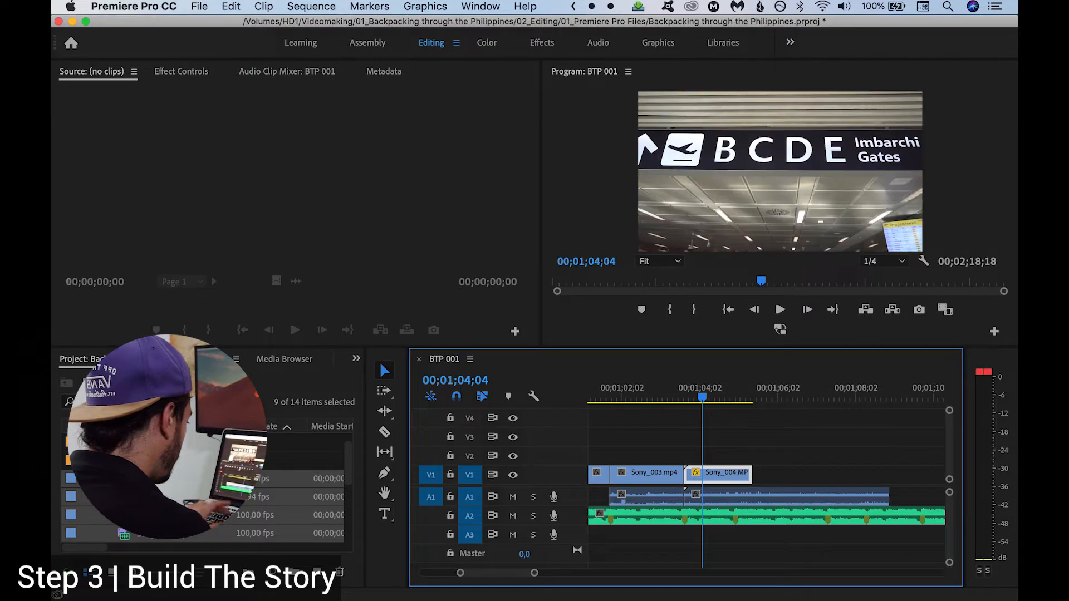
Set the speed of the Sony_004.MP4 video to 350%
right_click(717, 469)
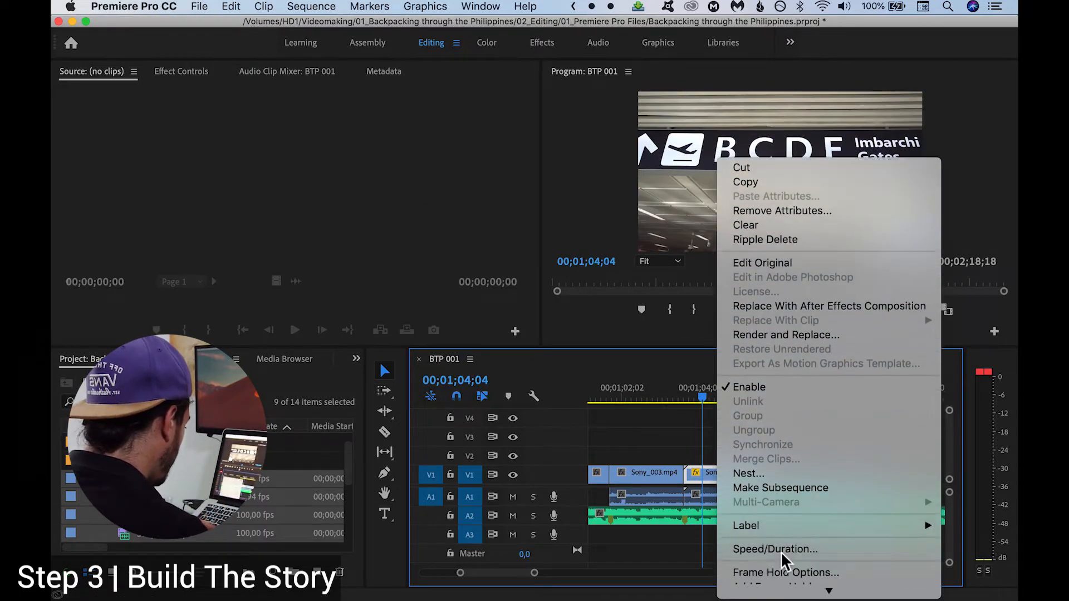
left_click(776, 548)
type("3")
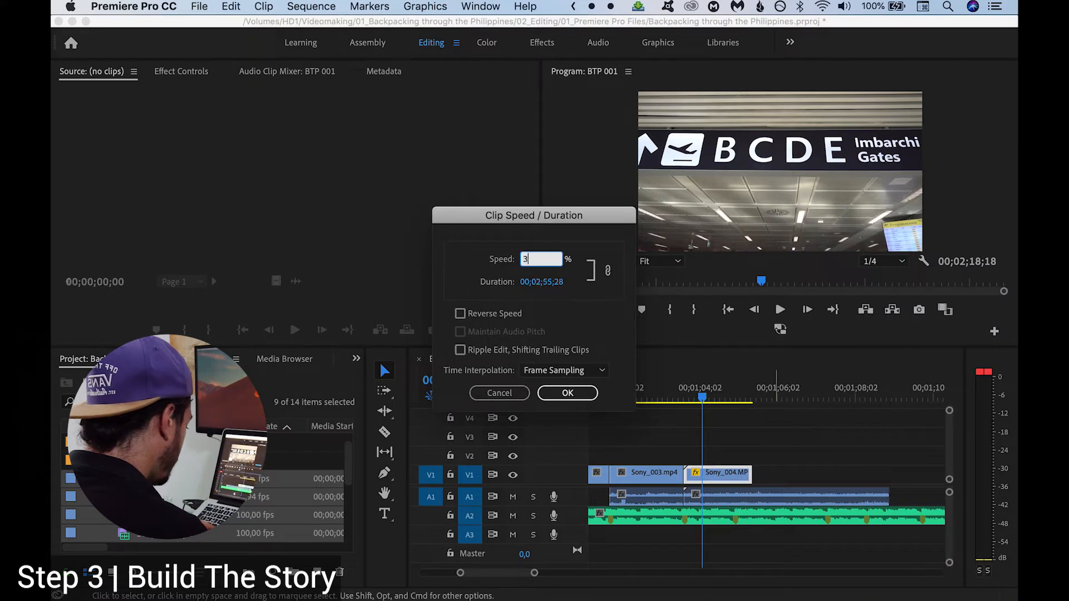
type("50")
key("Return")
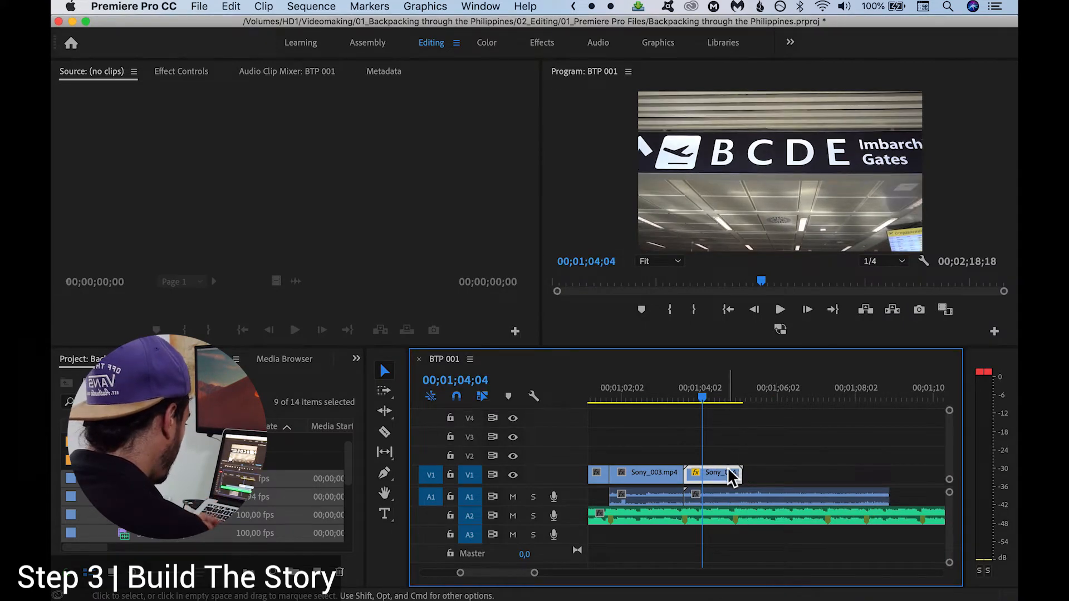
Trim the start of the Sony_004.MP4 video slightly, keeping it directly after Sony_003.mp4, and play across the cut
left_click_drag(703, 401, 691, 396)
left_click_drag(687, 481, 712, 475)
scroll(713, 479, "up", 3)
left_click(659, 421)
left_click(657, 398)
key("space")
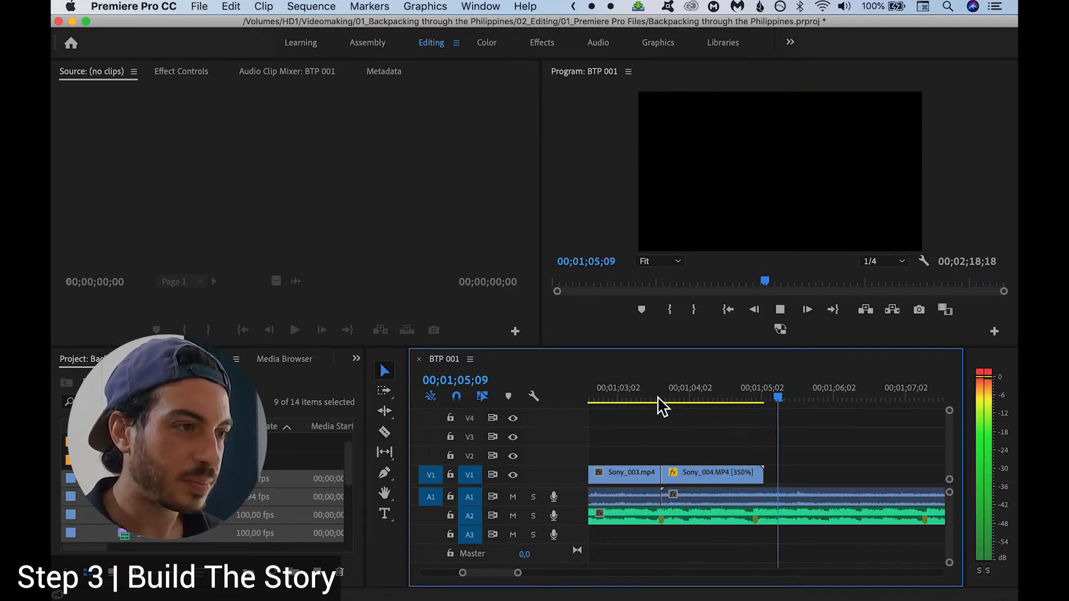
key("space")
Trim the end of the Sony_004.MP4 video back to the next music marker and play the clip
left_click_drag(766, 482, 755, 482)
left_click(667, 399)
key("space")
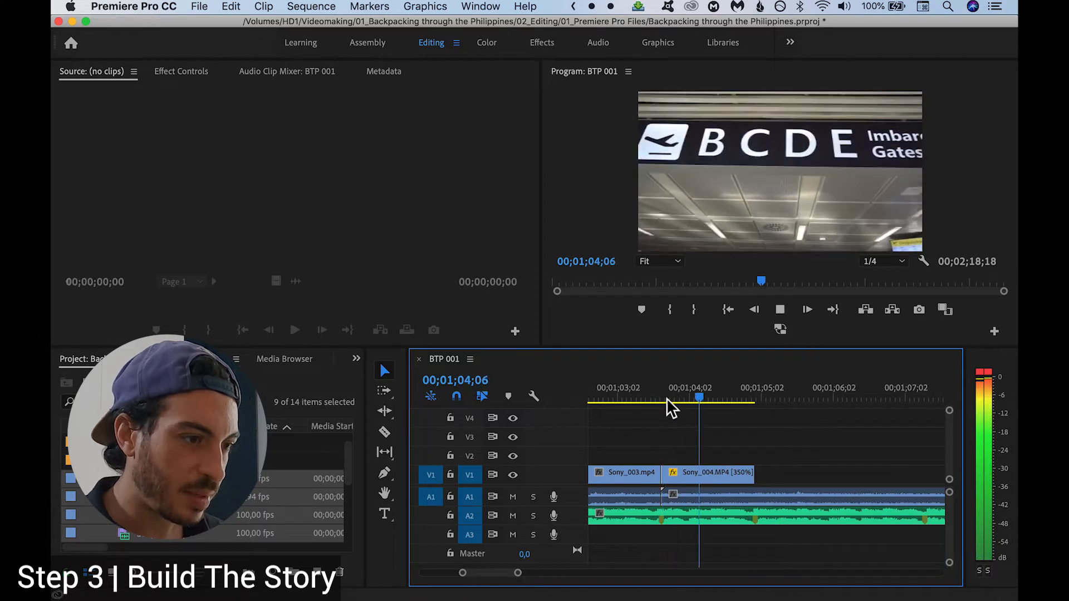
key("space")
Move Sony_005.mp4 with its audio from the start of the timeline to directly after the Sony_004.MP4 video above the music
scroll(717, 487, "down", 4)
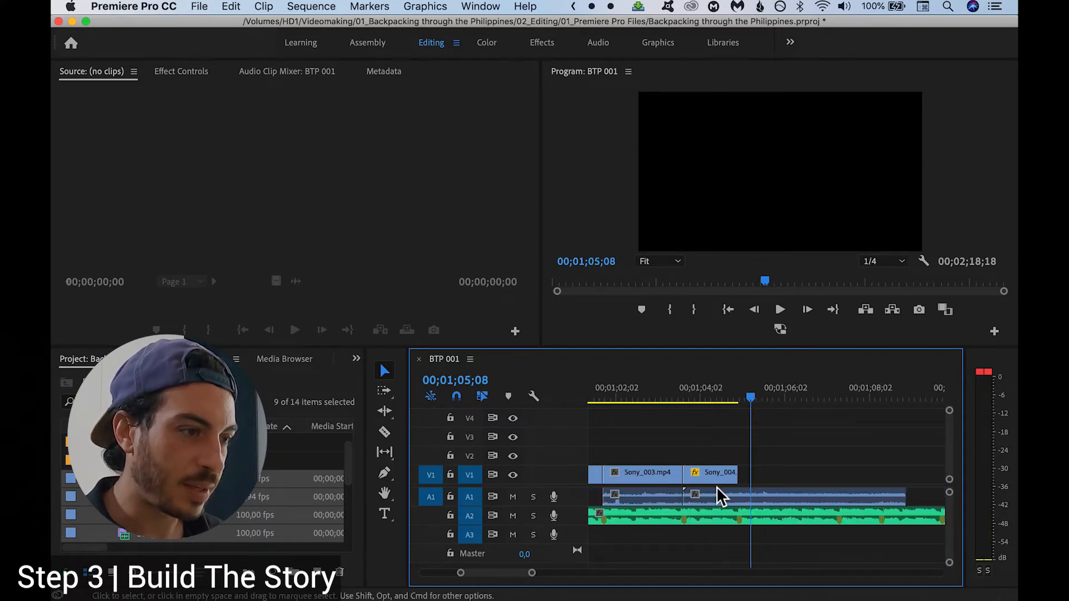
scroll(714, 493, "left", 3)
scroll(714, 493, "left", 8)
scroll(714, 493, "right", 3)
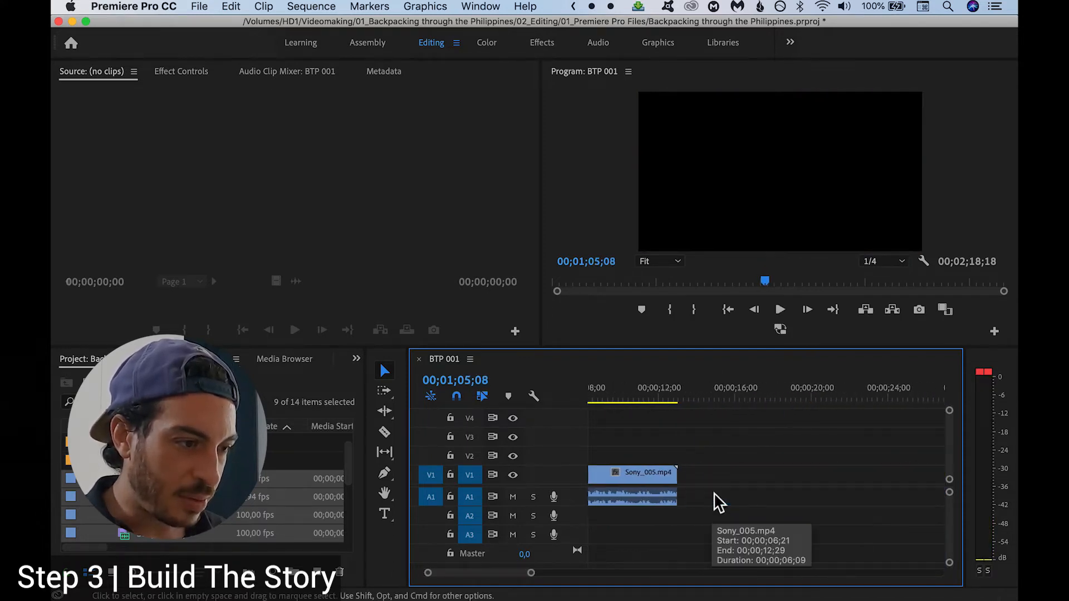
scroll(714, 493, "left", 2)
left_click_drag(729, 522, 700, 431)
left_click_drag(683, 475, 854, 482)
scroll(854, 482, "right", 5)
scroll(854, 482, "down", 3)
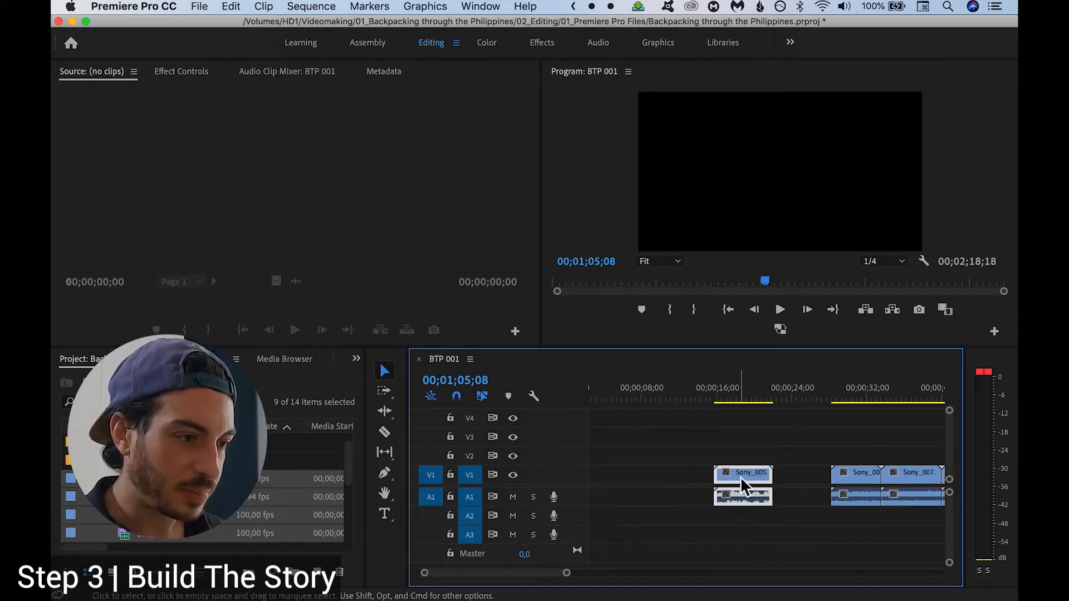
scroll(742, 478, "down", 3)
left_click_drag(652, 485, 714, 496)
scroll(824, 492, "up", 6)
scroll(753, 510, "down", 2)
left_click_drag(841, 460, 759, 481)
key("minus")
Trim the start and end of Sony_005.mp4 to fit between Sony_004.MP4 and the next music marker, and play it
left_click_drag(730, 400, 766, 403)
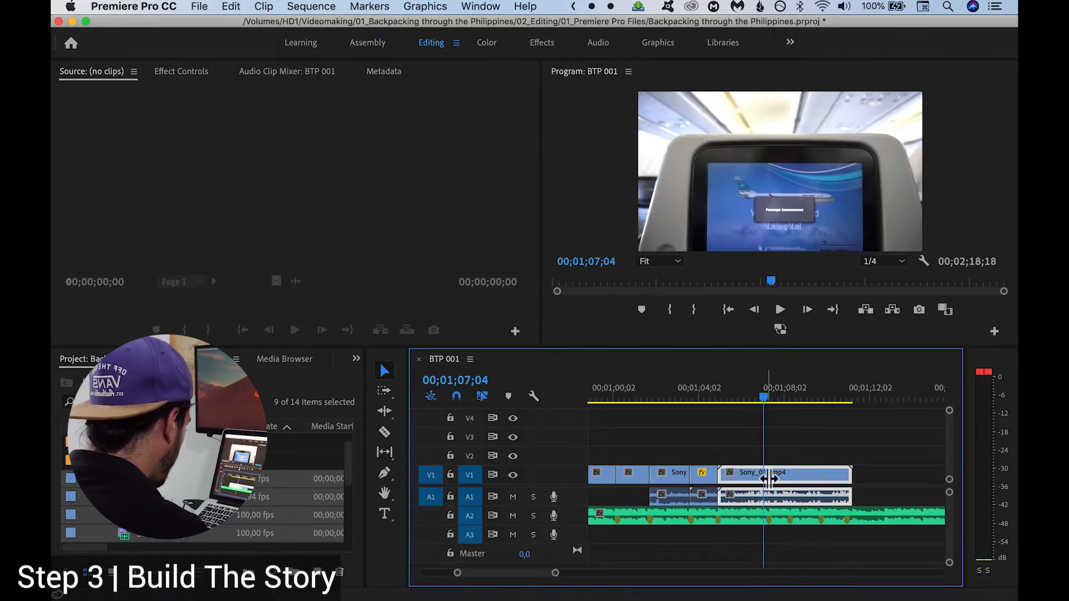
left_click_drag(730, 480, 763, 482)
left_click_drag(852, 476, 849, 483)
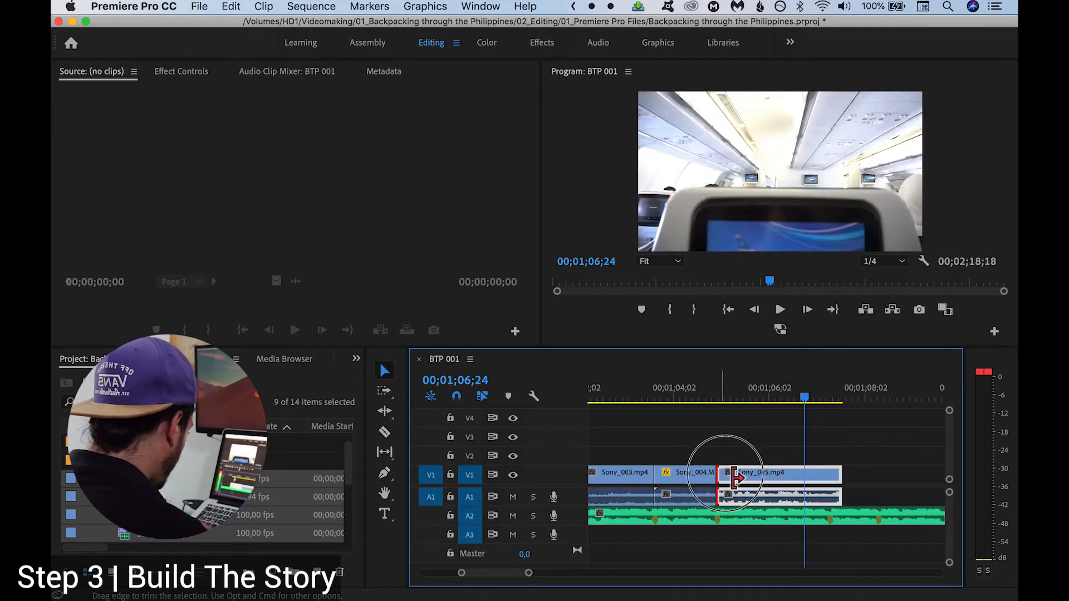
left_click_drag(724, 475, 759, 474)
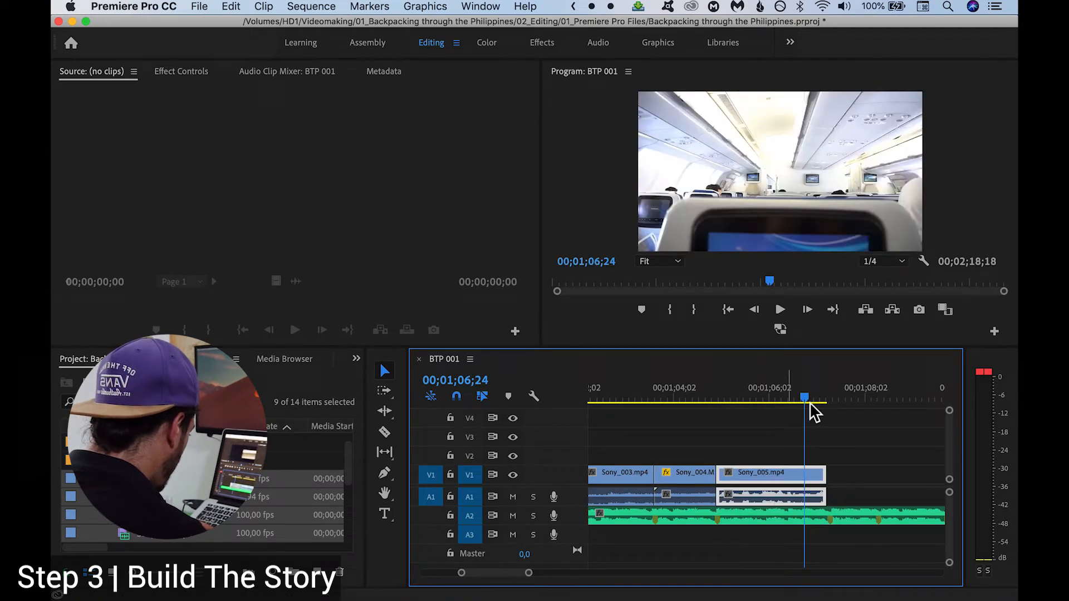
left_click_drag(757, 399, 822, 424)
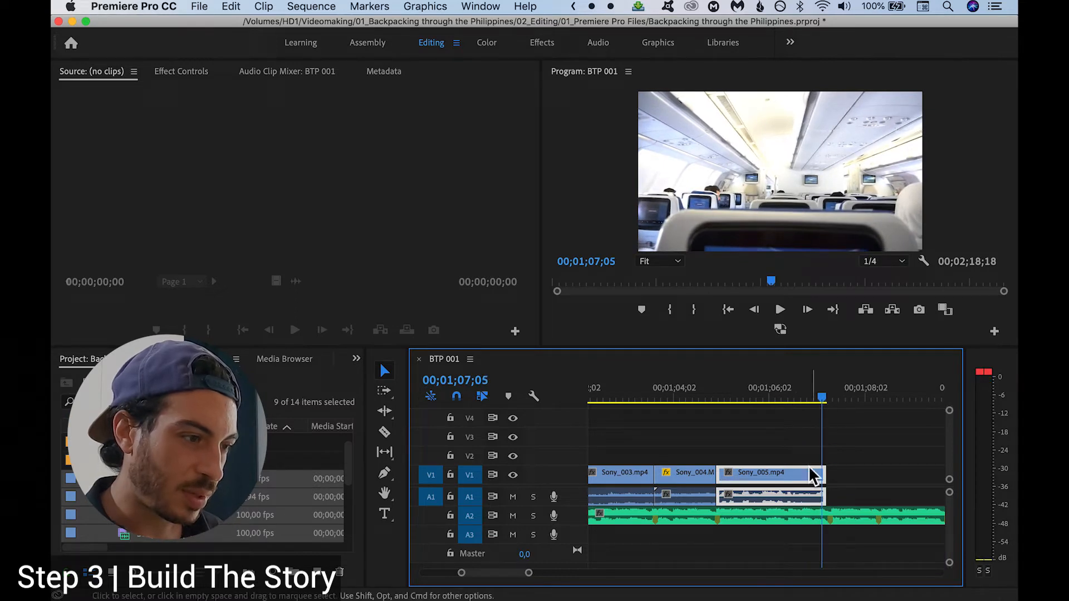
left_click(730, 395)
key("space")
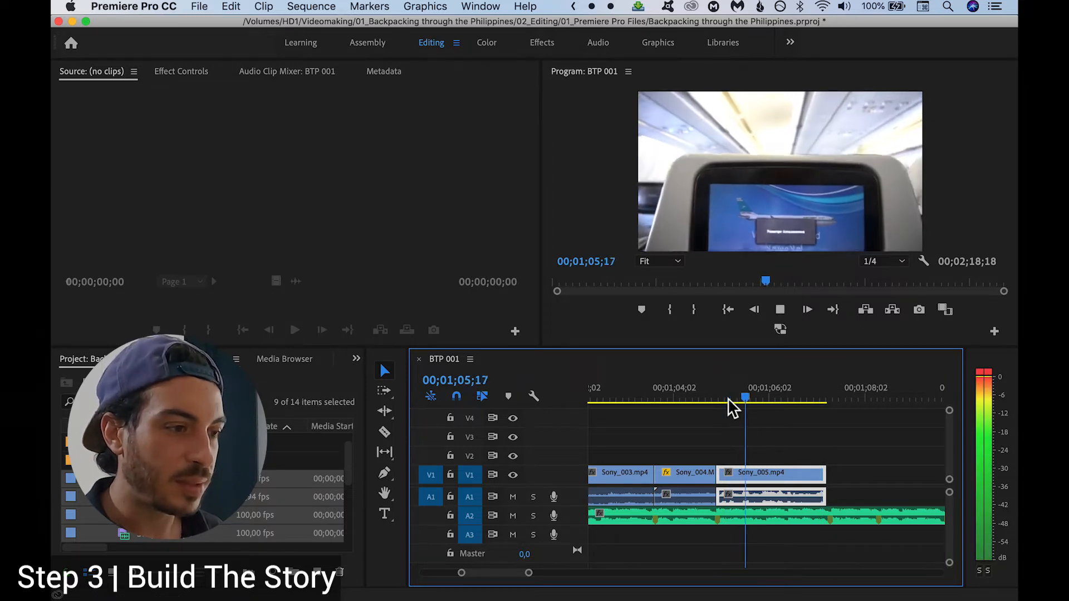
key("space")
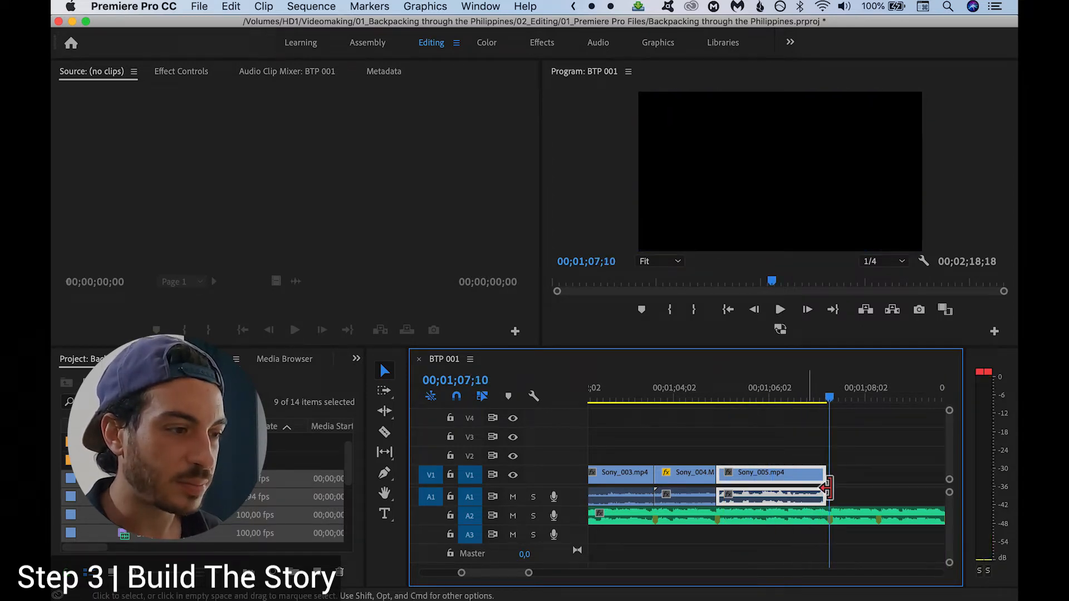
Extend only the audio of Sony_005.mp4 about 1.5 seconds beyond the end of its video
left_click(861, 495)
left_click(813, 498, "alt")
left_click_drag(826, 498, 905, 502)
mouse_move(844, 400)
left_mouse_down()
mouse_move(764, 406)
mouse_move(844, 412)
left_mouse_up()
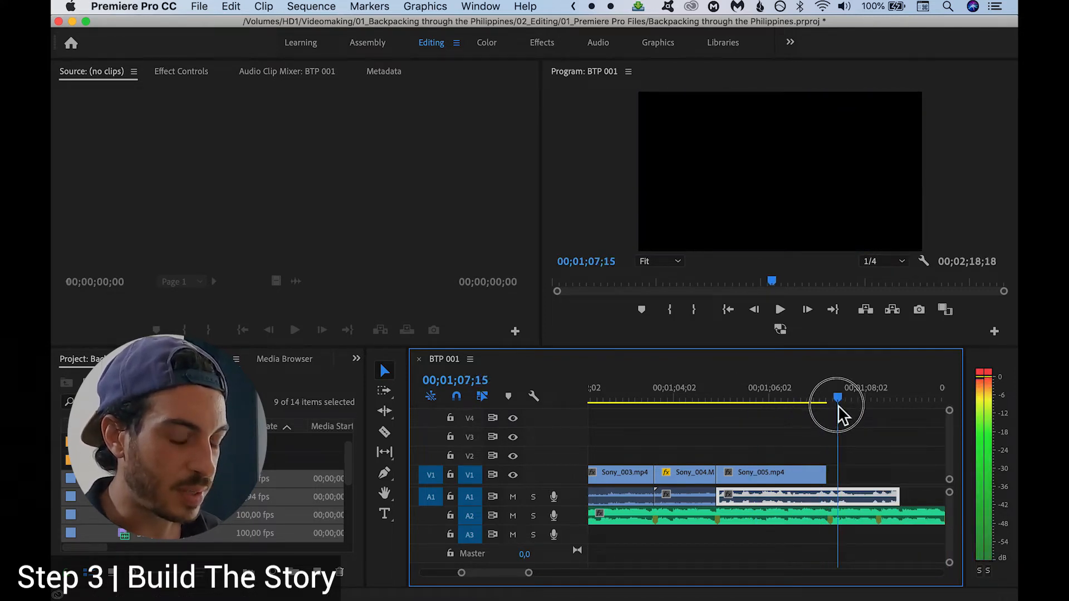
Delete the Sony_004.MP4 audio from A1, keeping its video
left_click_drag(672, 400, 690, 399)
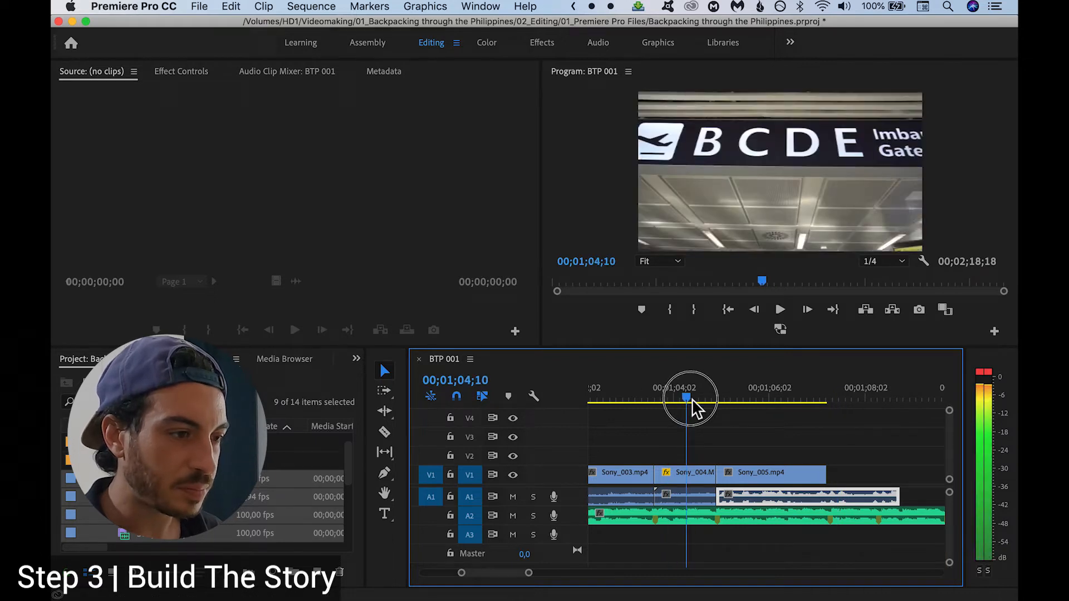
left_click(684, 496)
key("Delete")
Play the sequence from the start of Sony_003.mp4 past the end of Sony_005.mp4 to check the cuts and sound
scroll(656, 490, "left", 5)
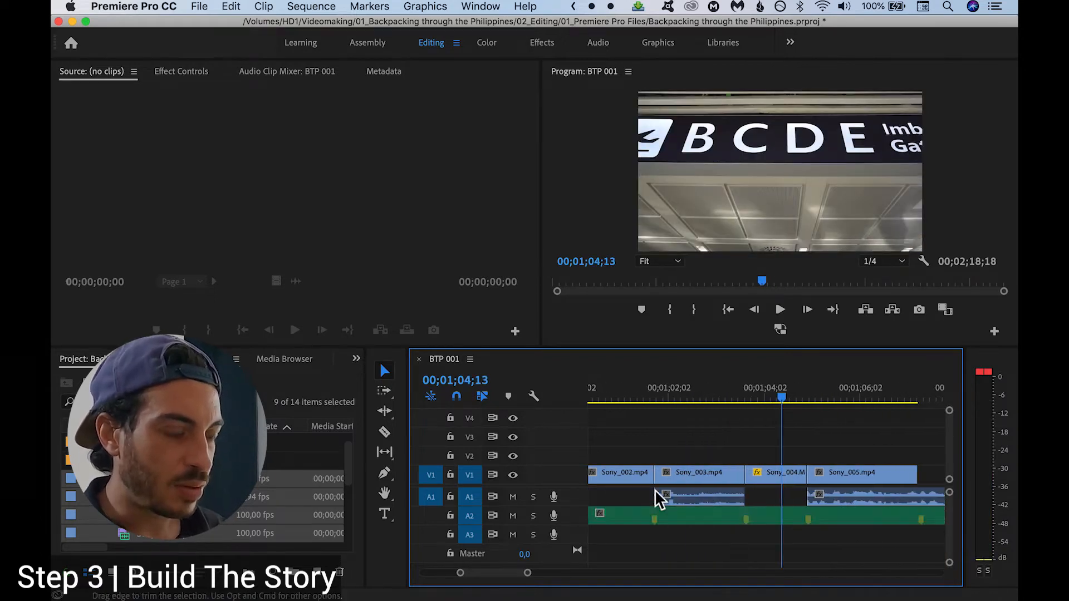
left_click(737, 398)
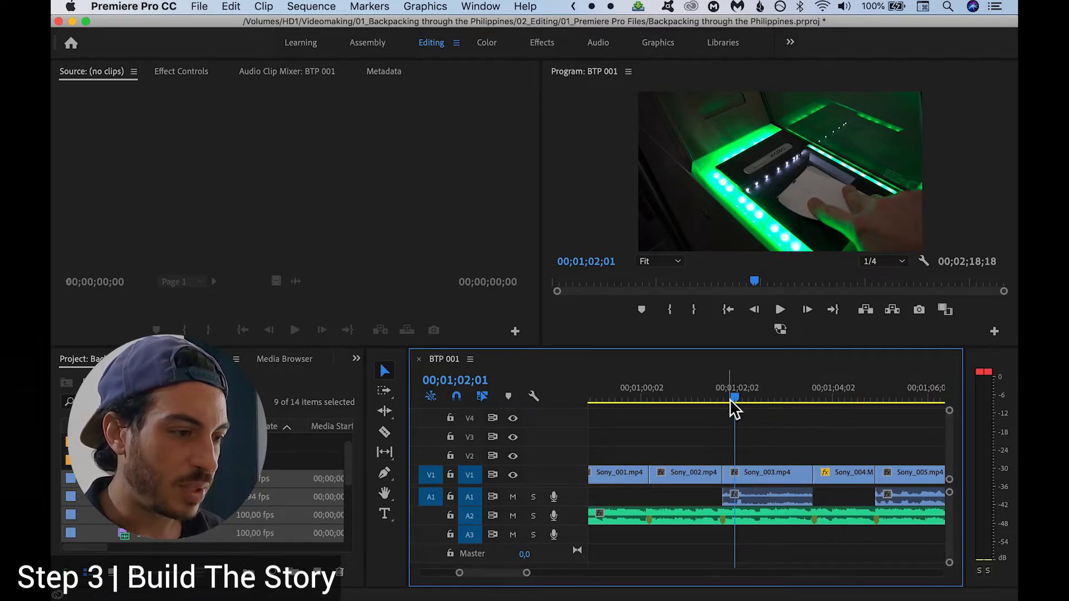
key("space")
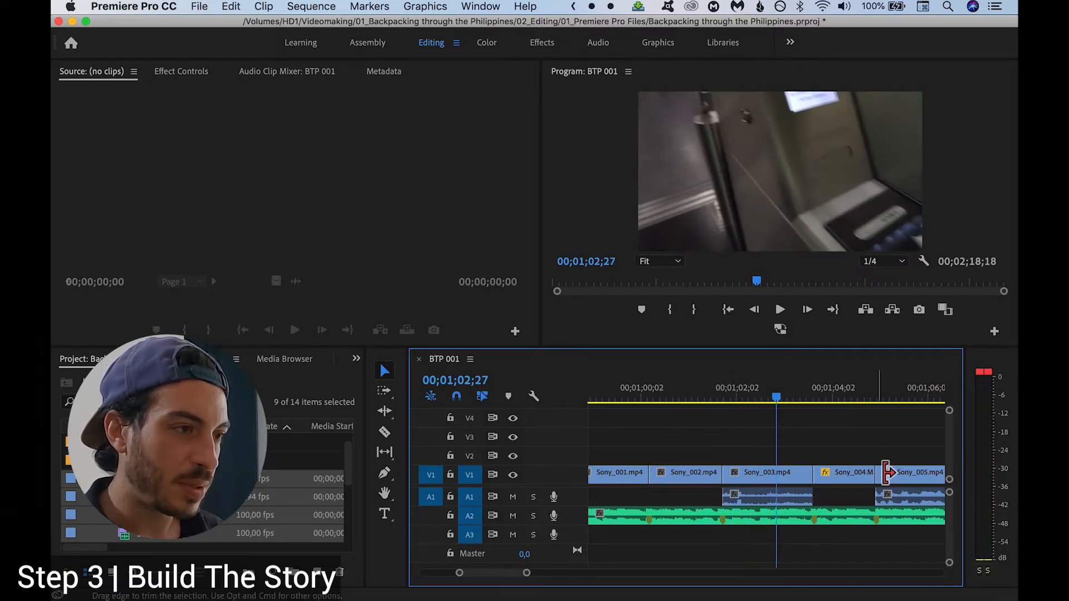
left_click(725, 398)
key("space")
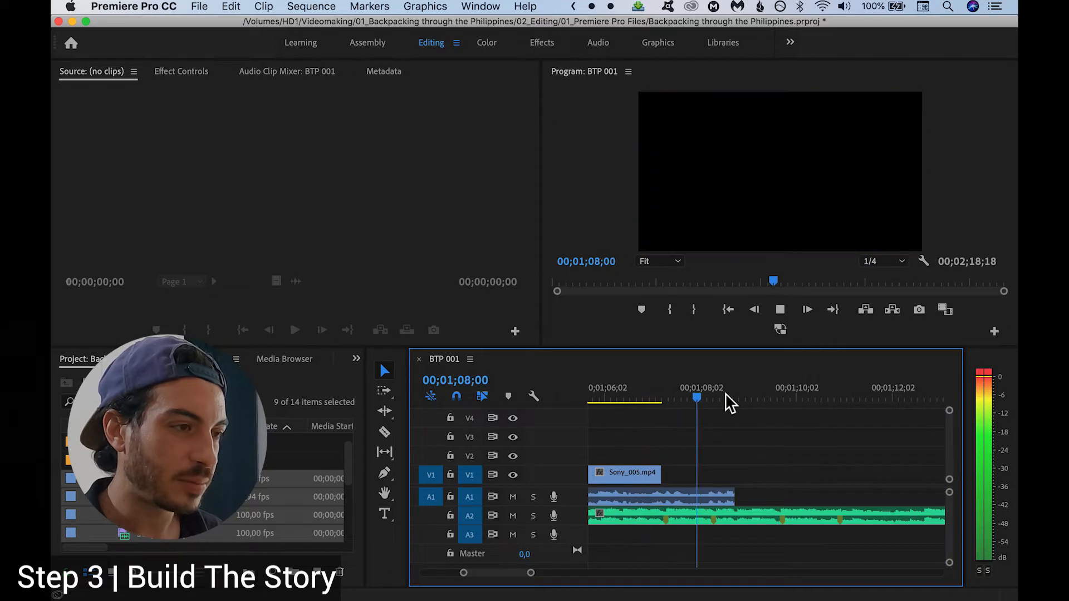
Stop playback and shorten the Sony_005.mp4 audio so it ends closer to the end of its video
key("space")
left_click_drag(737, 495, 712, 496)
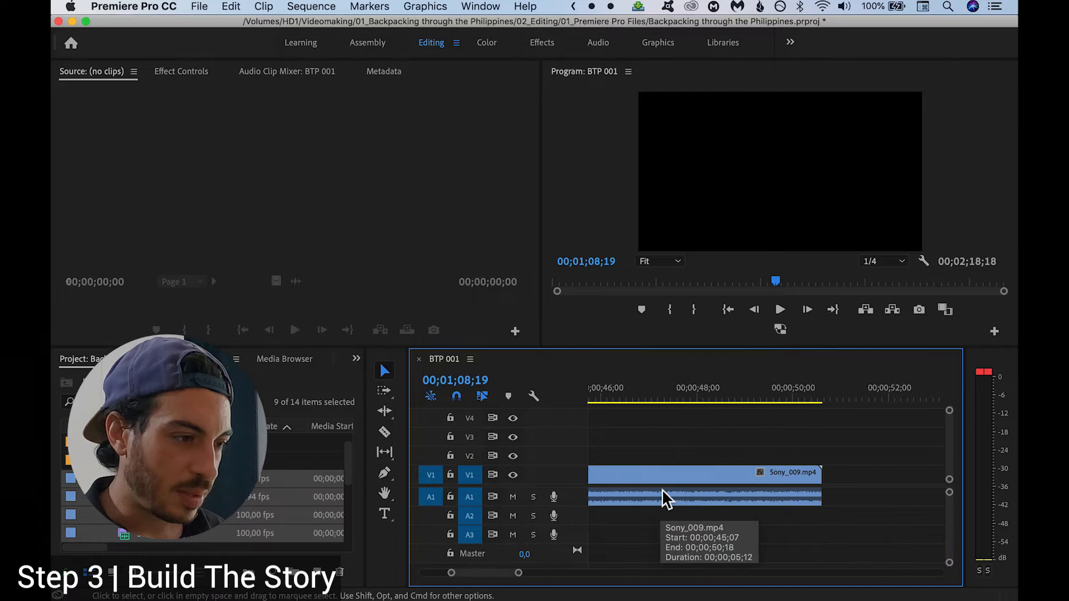
Move the clips Sony_006.MP4 through Sony_009.mp4 along the timeline to shortly after Sony_005.mp4, above the music track
scroll(891, 485, "right", 3)
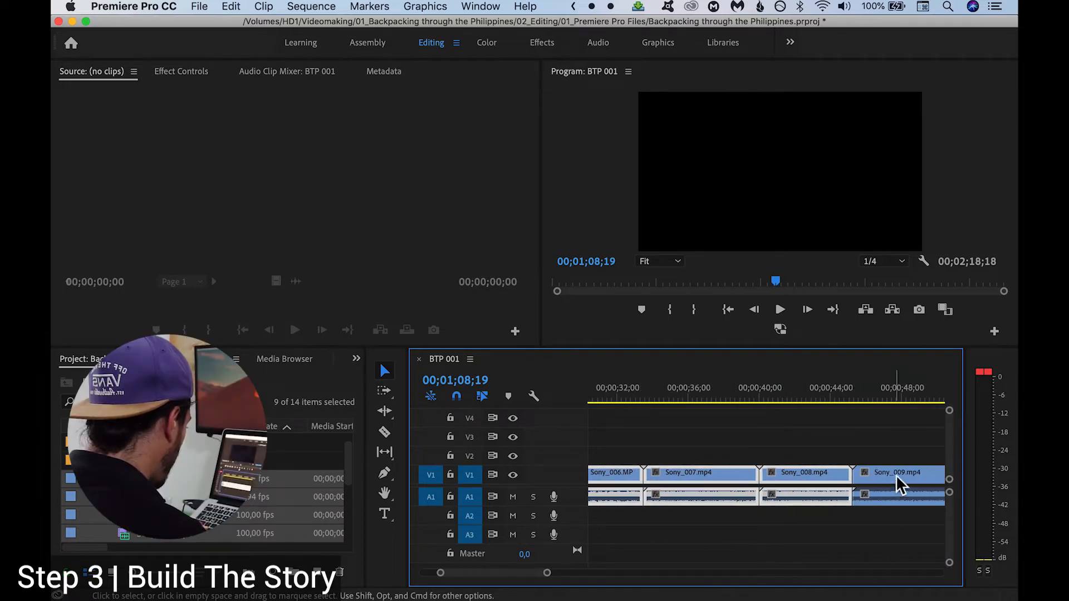
left_click(907, 522)
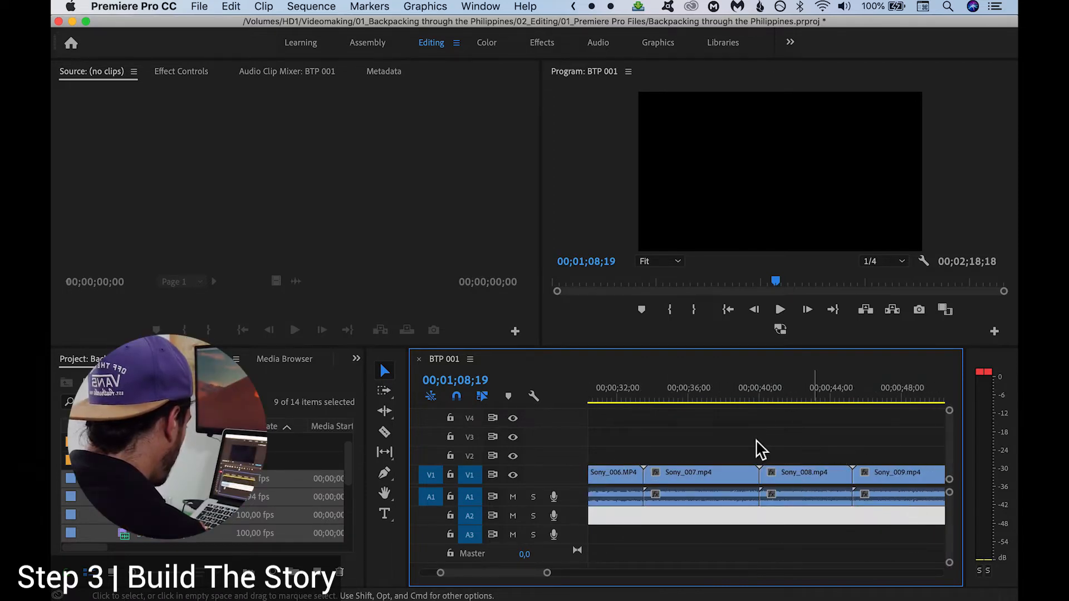
left_click_drag(605, 448, 919, 511)
key("minus")
key("minus")
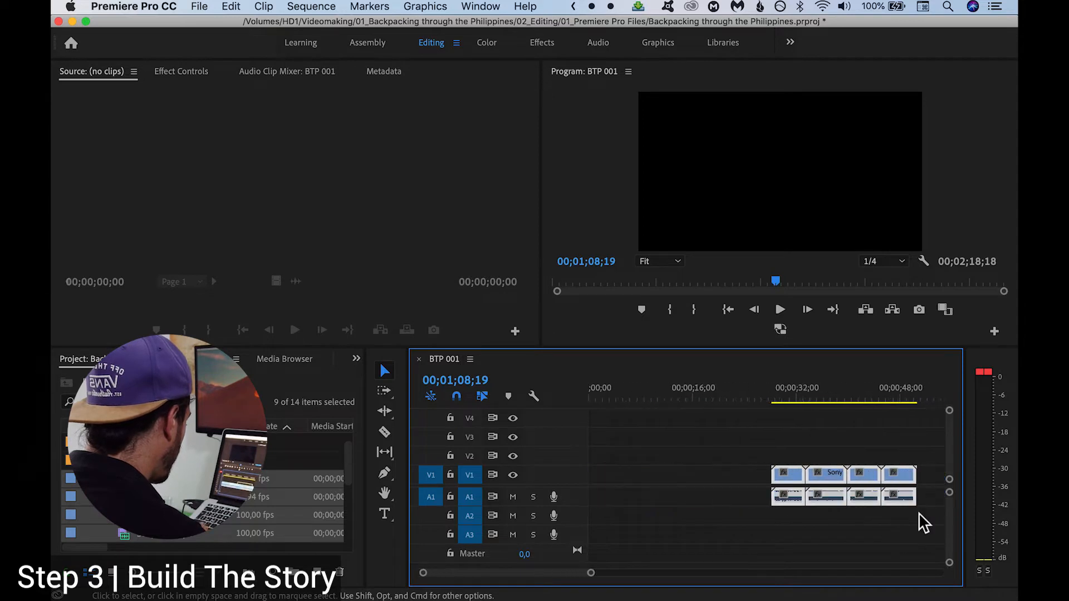
scroll(813, 496, "right", 5)
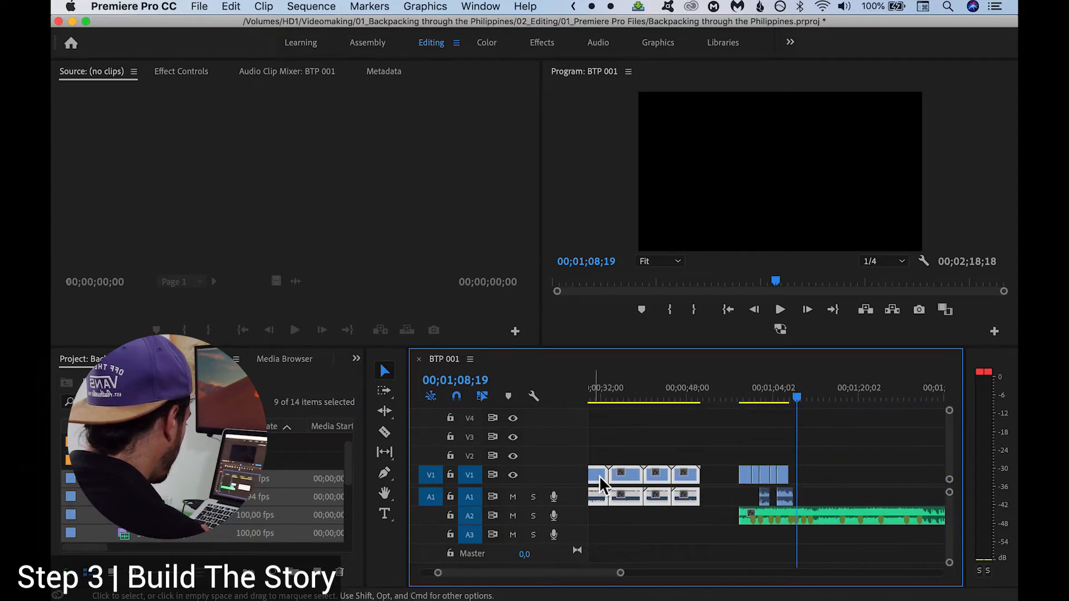
left_click_drag(597, 476, 817, 478)
Trim the Sony_005.mp4 audio back to the end of its video
key("equal")
key("equal")
key("equal")
key("equal")
key("equal")
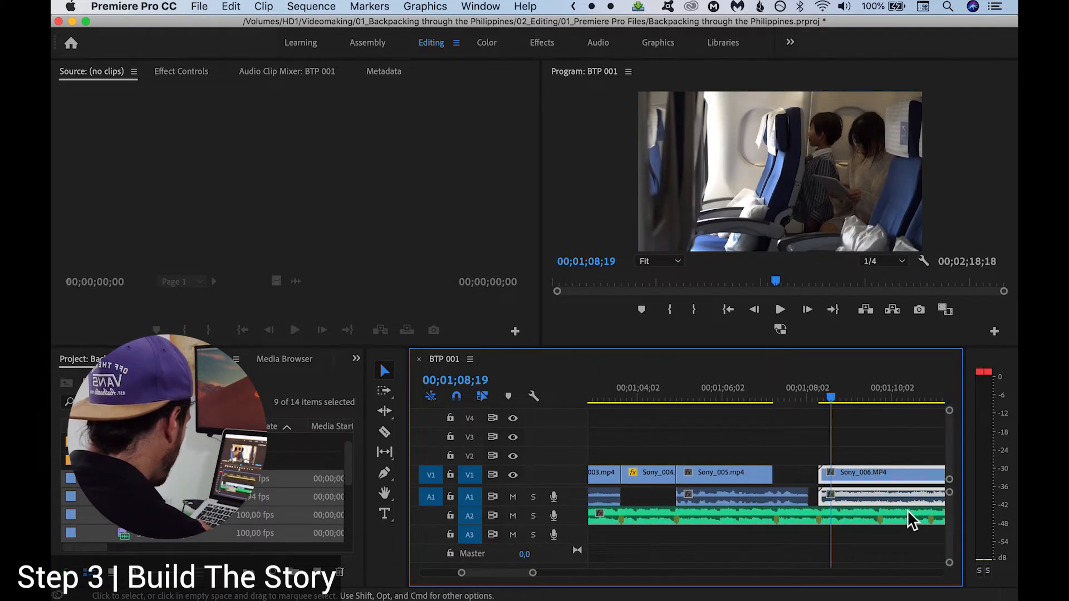
left_click_drag(808, 498, 773, 501)
Close the gap by moving the Sony_006.MP4 to Sony_009.mp4 group directly against the end of Sony_005.mp4
key("minus")
key("minus")
key("minus")
key("minus")
key("minus")
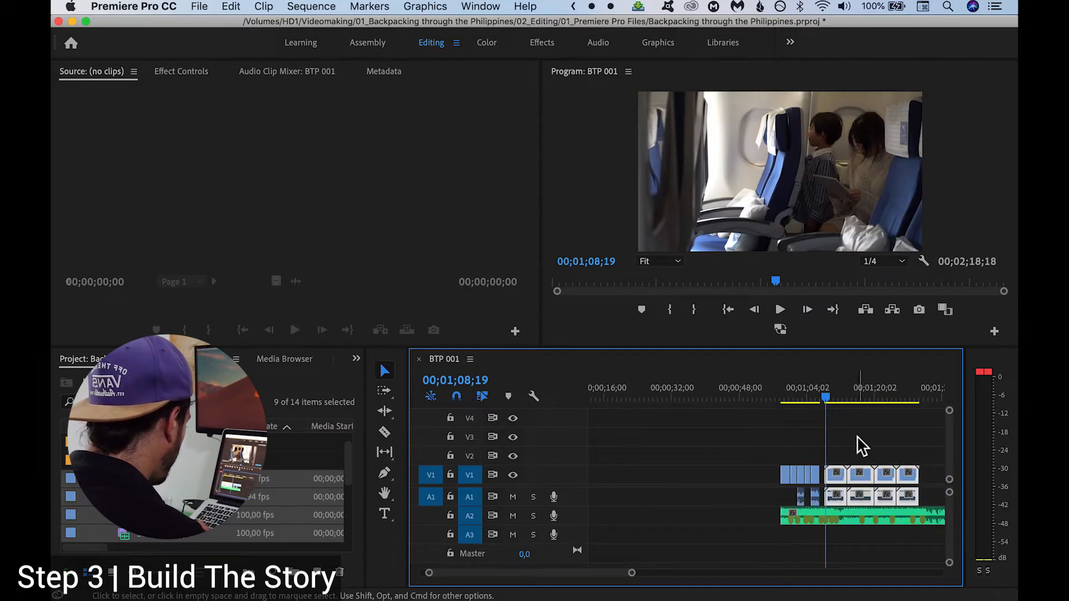
key("equal")
key("equal")
left_click_drag(853, 475, 835, 484)
key("equal")
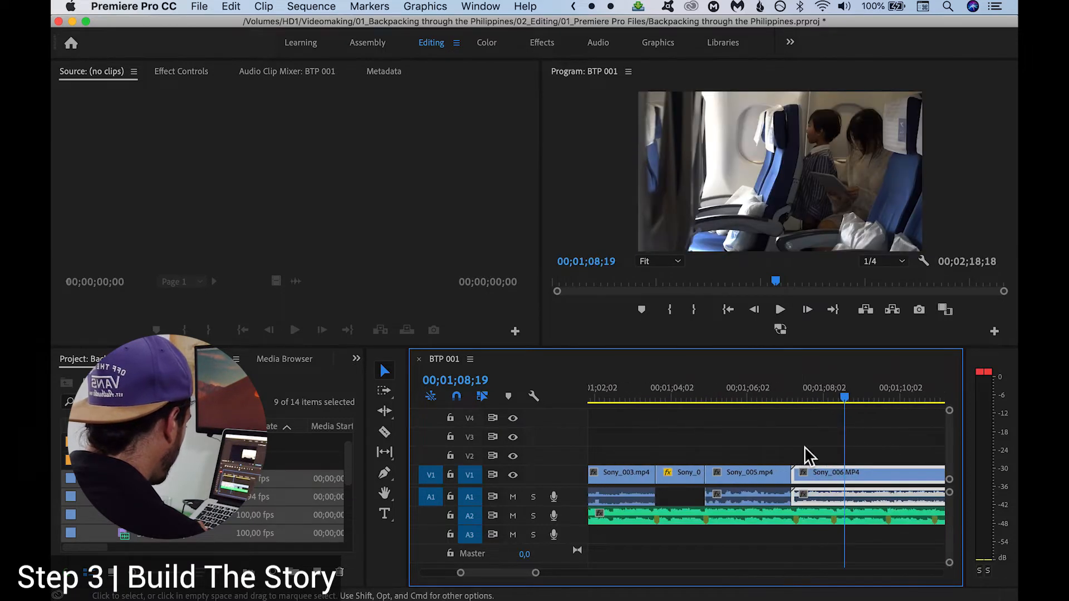
scroll(771, 454, "right", 3)
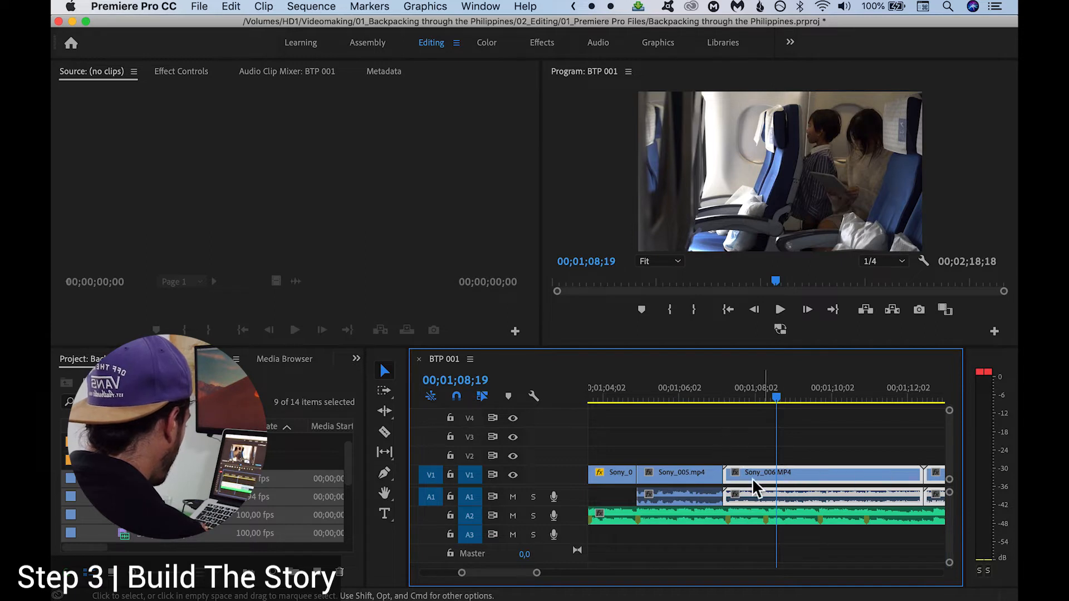
Trim the Sony_006.MP4 video at both ends to fit between Sony_005.mp4 and the next music marker, and delete its audio
left_click(719, 407)
scroll(752, 458, "right", 1)
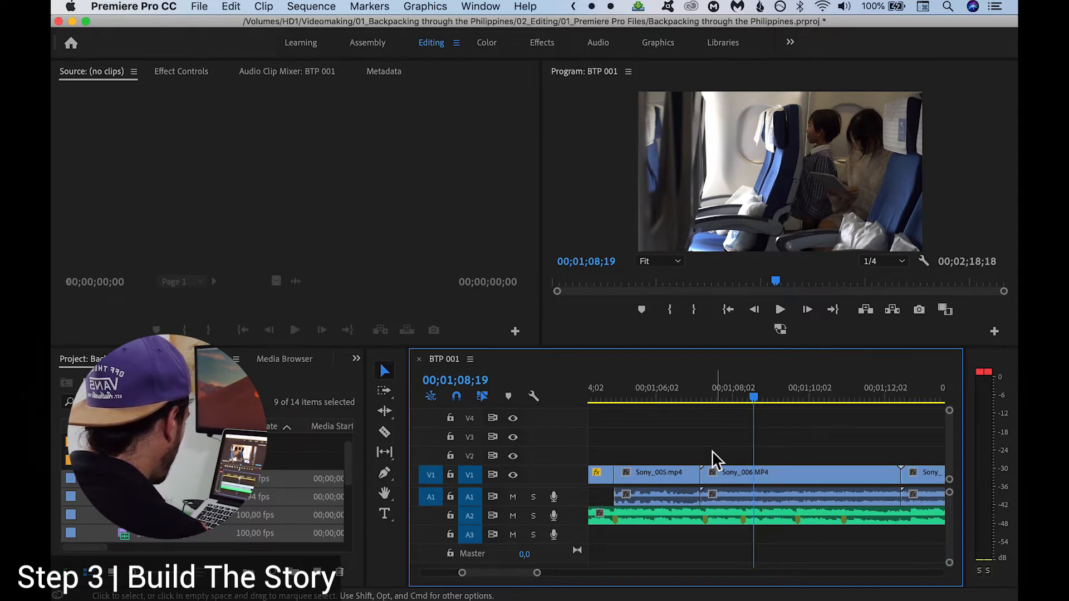
left_click_drag(719, 473, 782, 473)
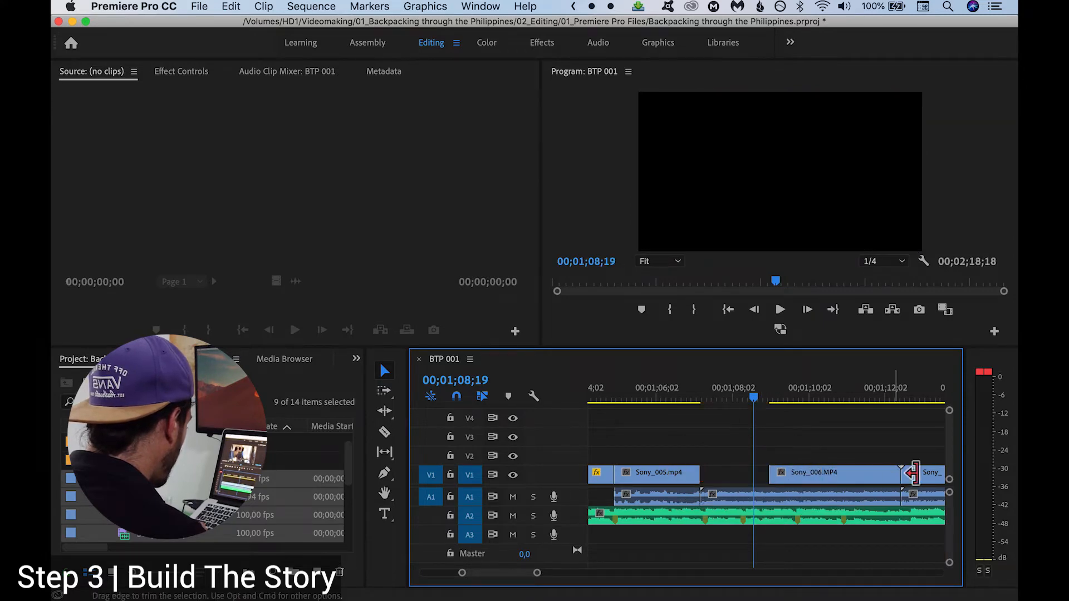
left_click_drag(872, 478, 828, 476)
left_click_drag(796, 476, 742, 474)
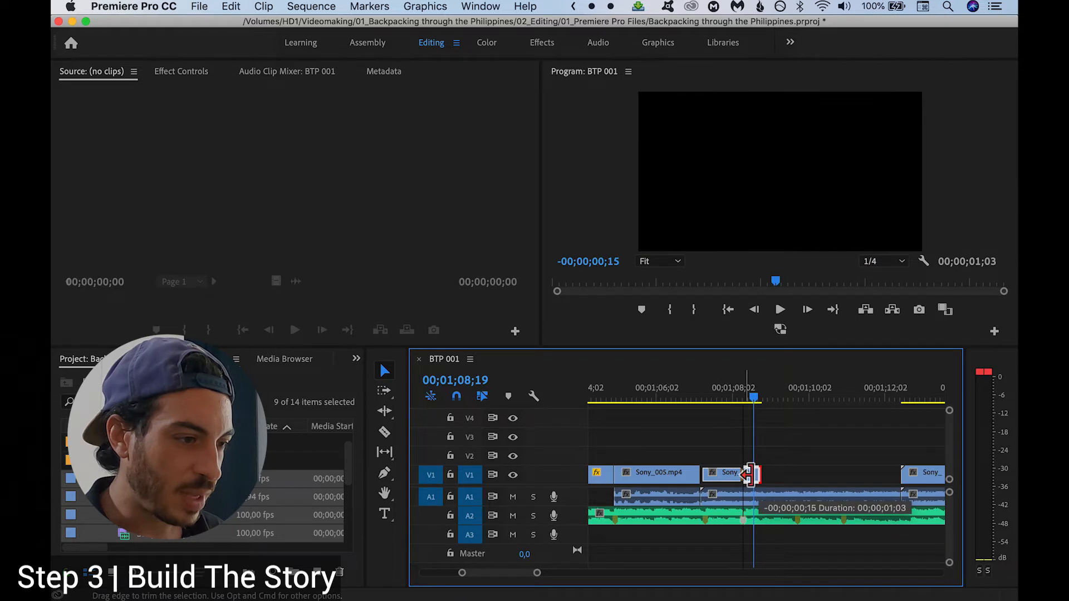
left_click(733, 502)
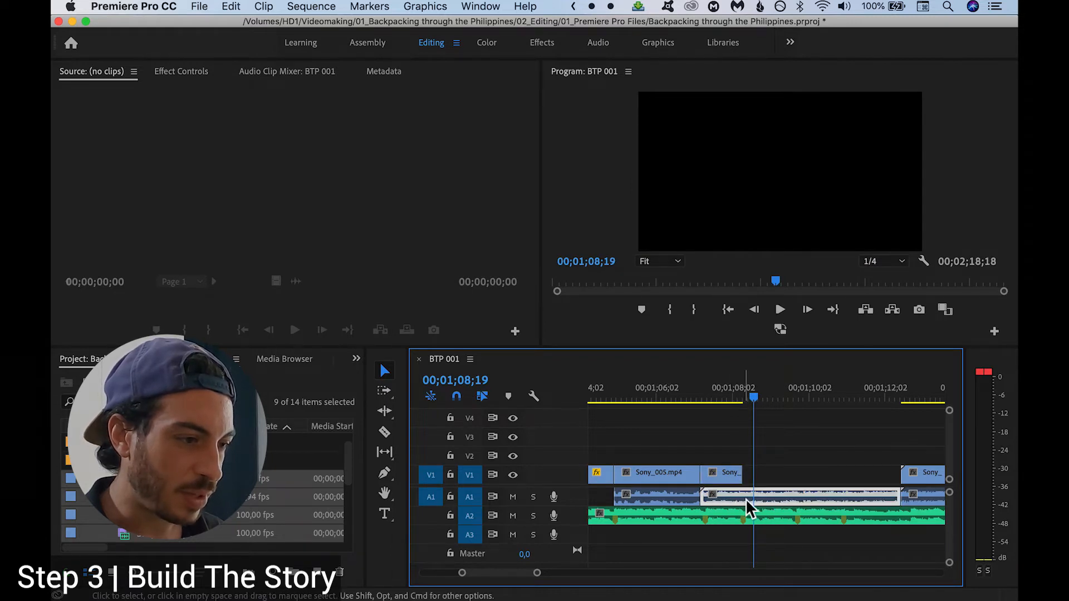
key("Delete")
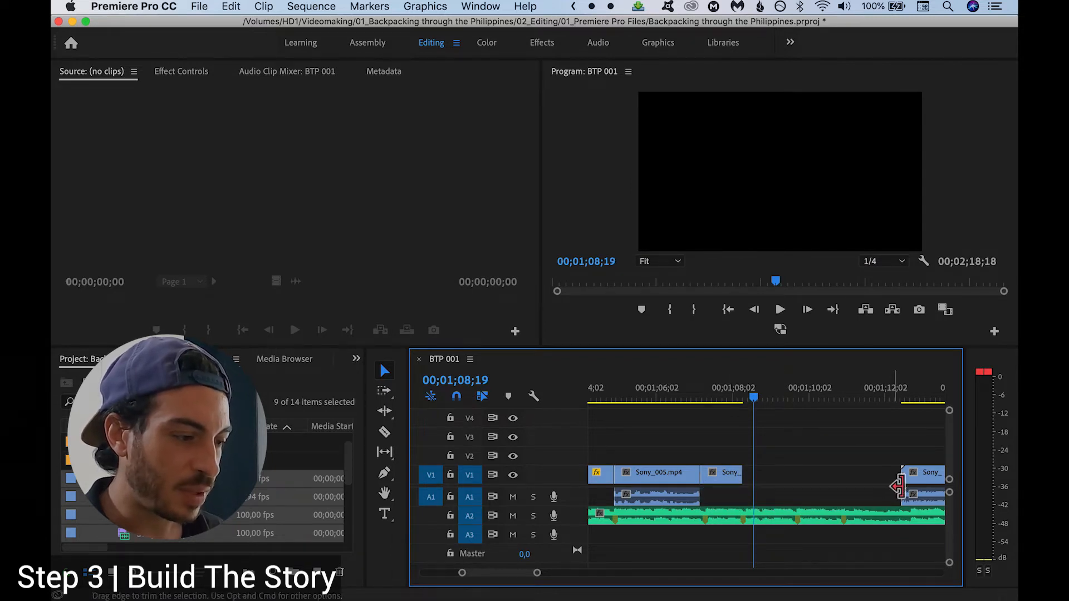
Trim the start of the Sony_007.mp4 video, place it directly after Sony_006.MP4 and trim its end to the next music marker
scroll(922, 476, "right", 3)
left_click(892, 480)
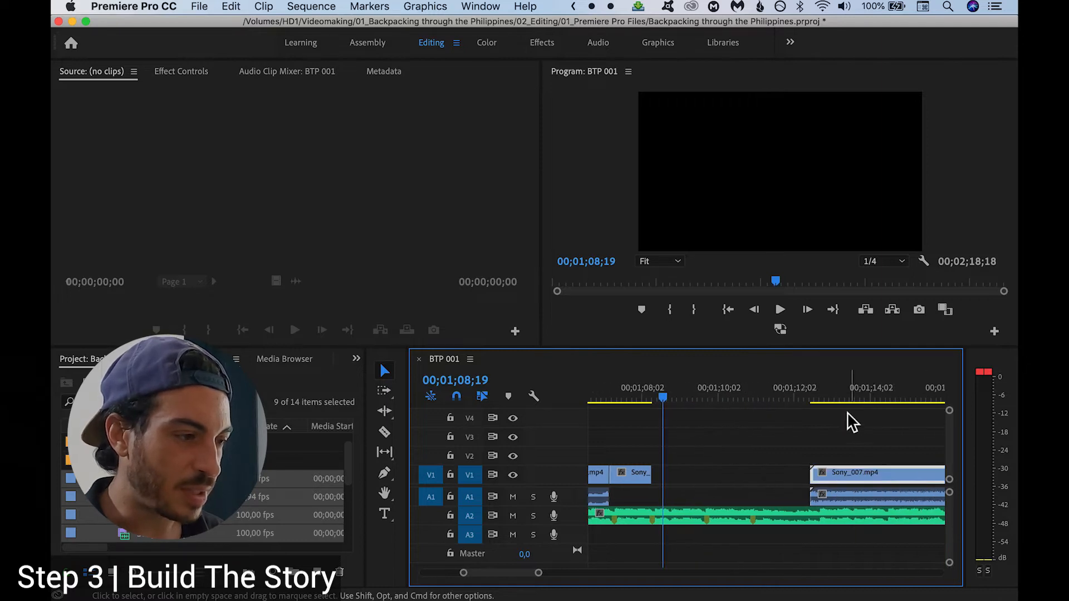
left_click(882, 399)
scroll(900, 407, "right", 4)
left_click(719, 396)
left_click_drag(721, 396, 744, 411)
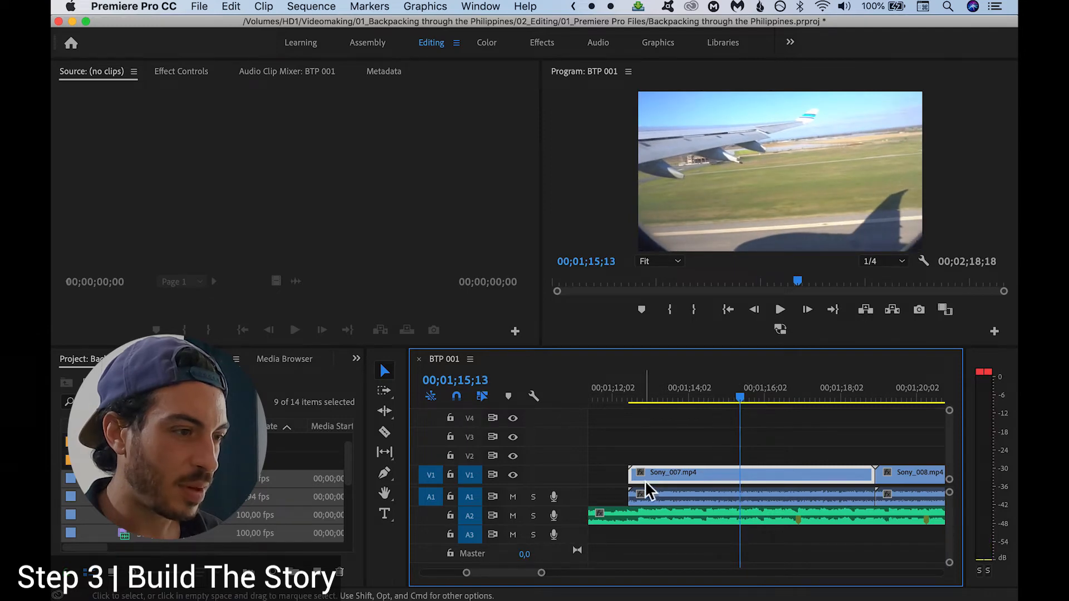
left_click_drag(642, 476, 702, 477)
scroll(702, 477, "left", 4)
left_click_drag(888, 475, 696, 475)
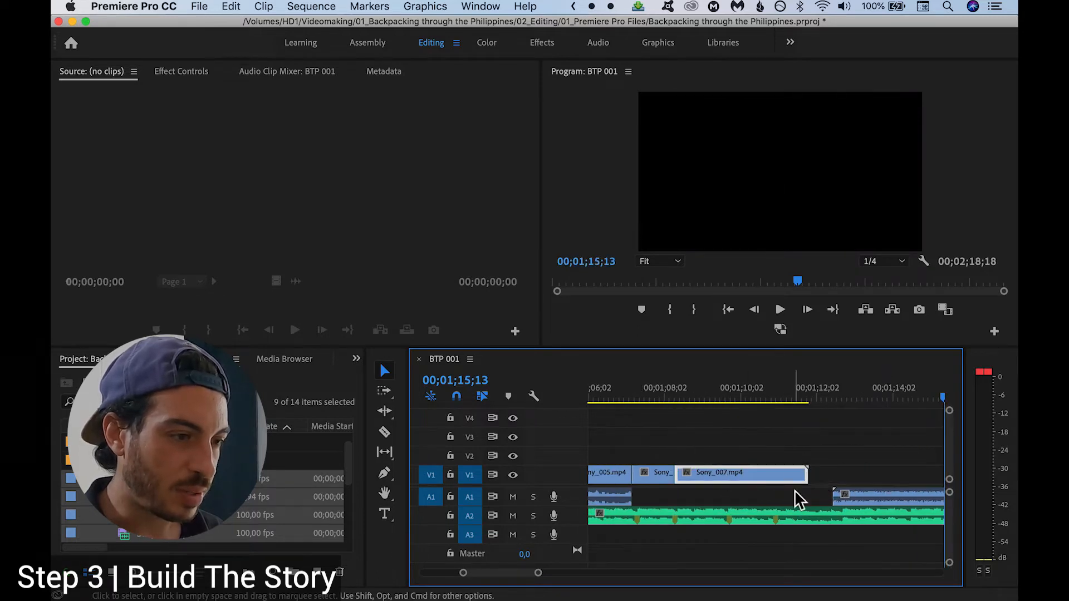
left_click_drag(807, 478, 727, 479)
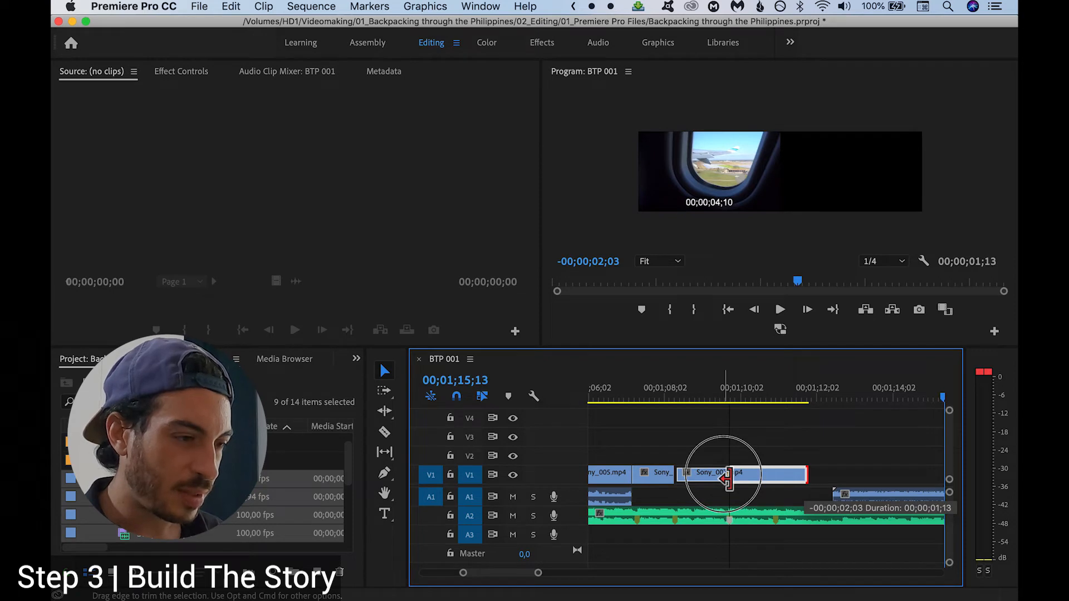
left_click_drag(728, 479, 729, 480)
left_click(730, 519)
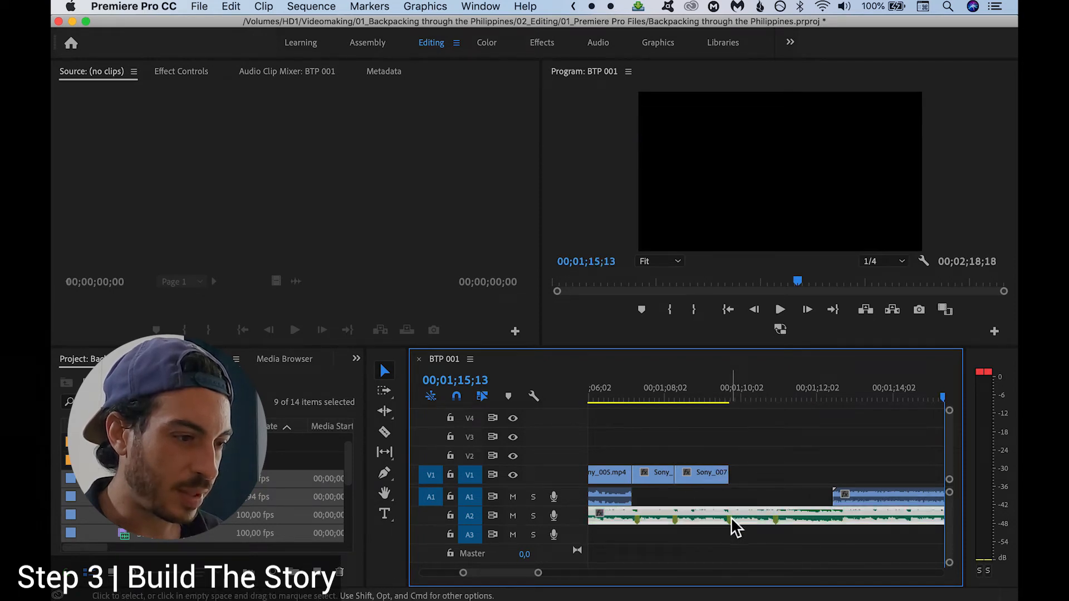
Play the sequence from late in Sony_005.mp4 past the end of Sony_007.mp4 to check the cuts
left_click(630, 409)
key("space")
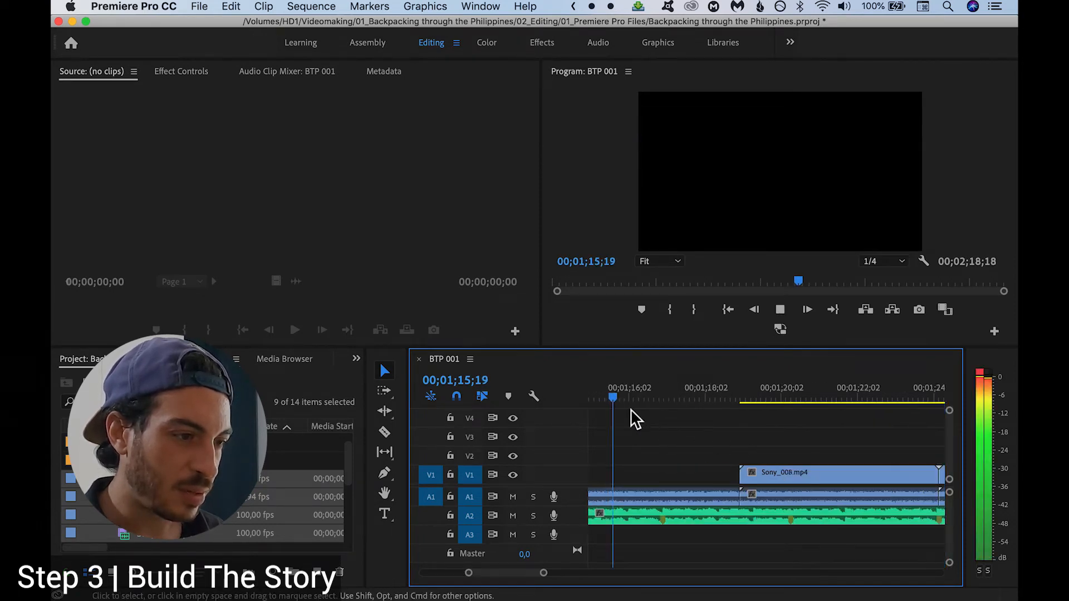
key("space")
scroll(654, 415, "up", 5)
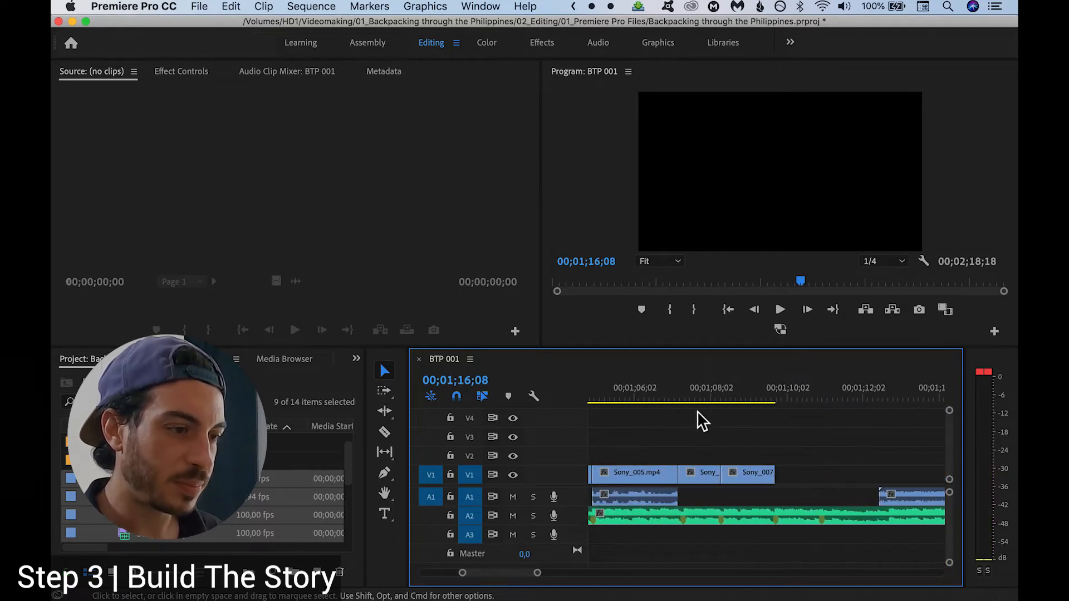
left_click(661, 401)
key("space")
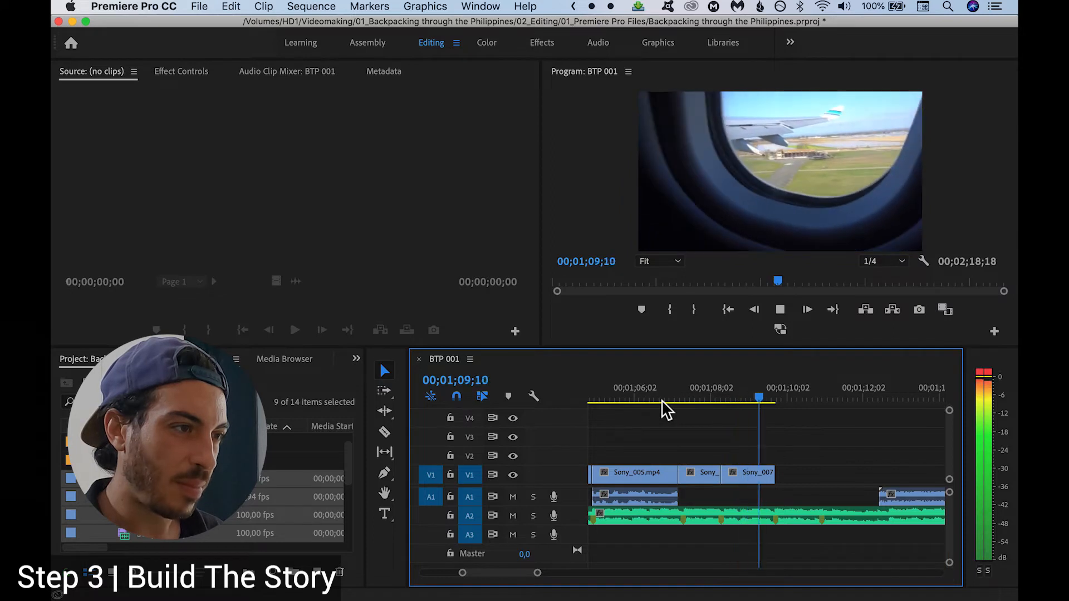
key("space")
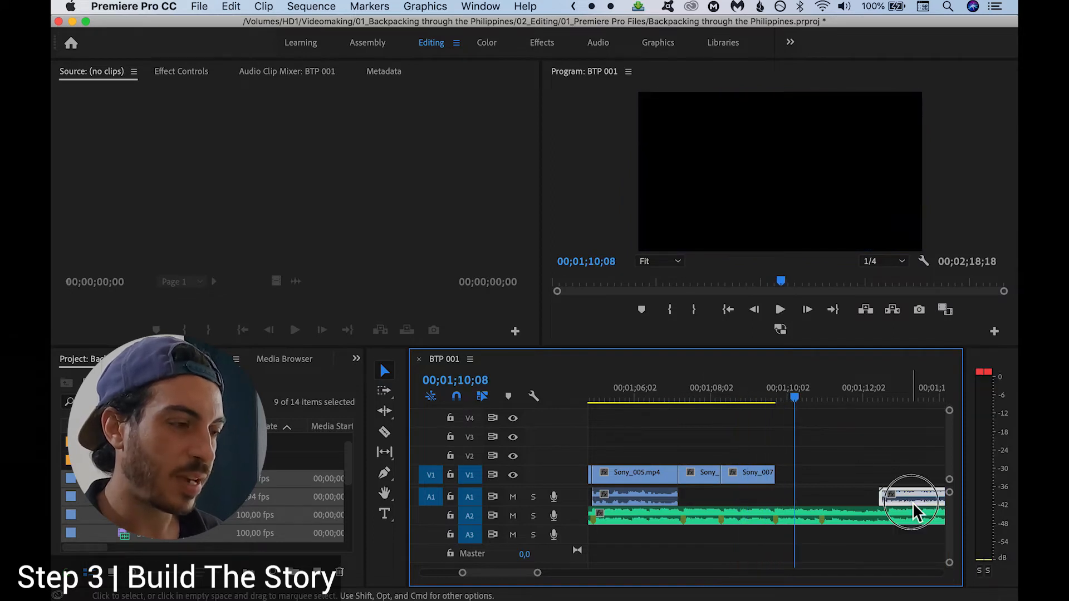
Delete the leftover Sony_007.mp4 audio from A1
double_click(913, 502)
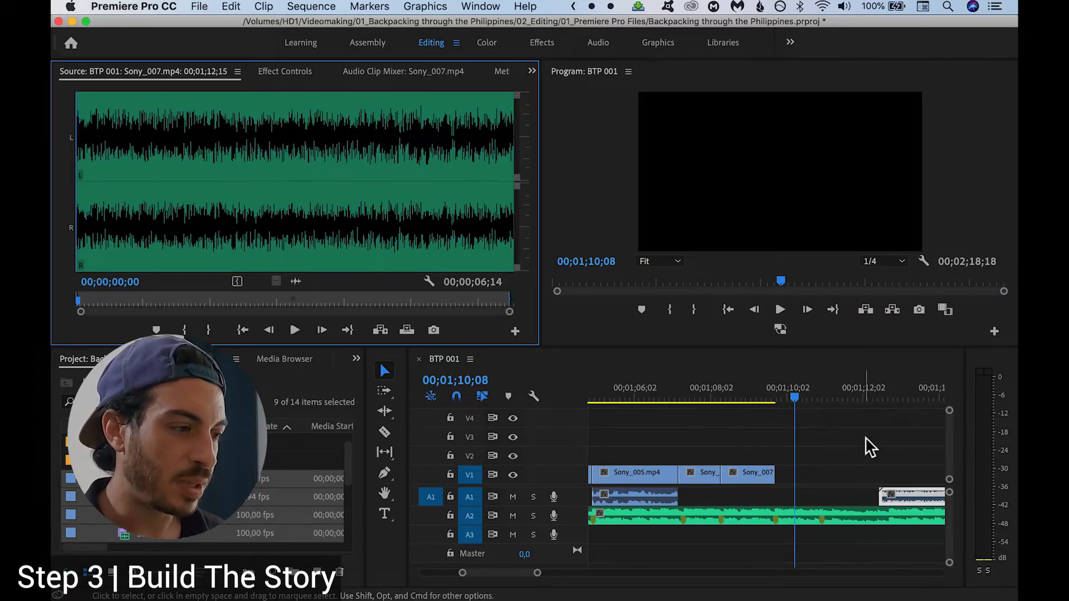
scroll(865, 437, "down", 5)
left_click(810, 497)
key("Delete")
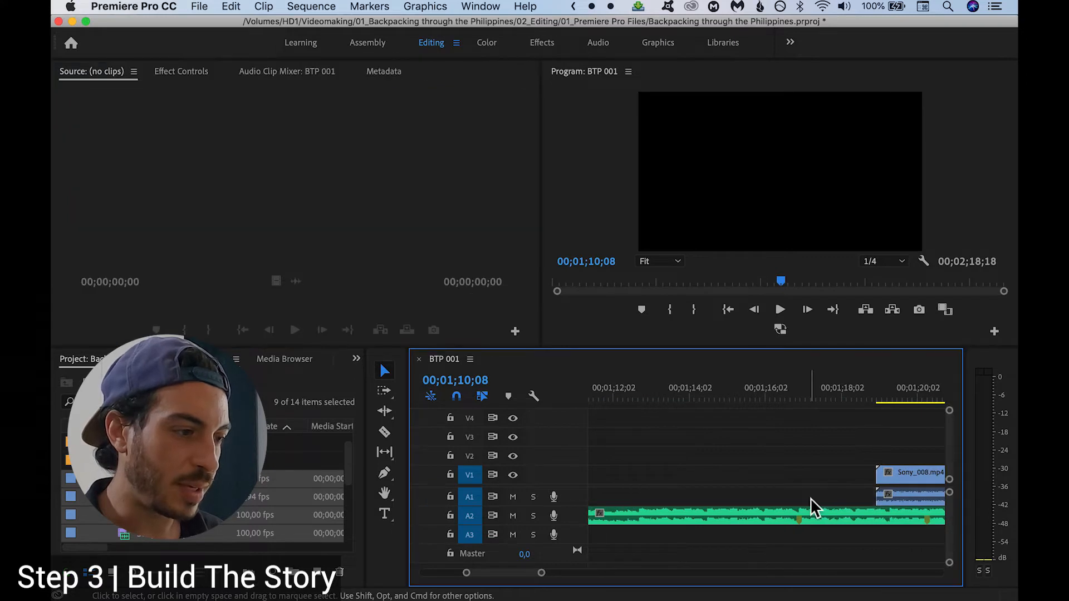
Trim the Sony_008.mp4 video and place it directly after Sony_007.mp4 so that it ends at the next music marker
scroll(811, 498, "down", 3)
left_click(774, 397)
mouse_move(778, 409)
left_mouse_down()
mouse_move(839, 409)
mouse_move(771, 409)
mouse_move(780, 418)
left_mouse_up()
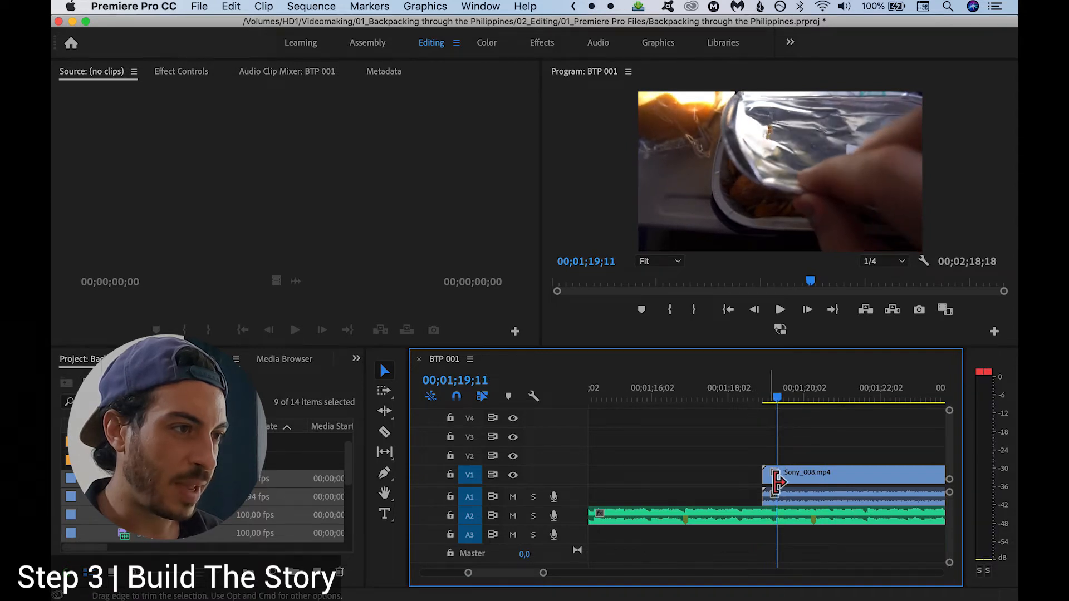
left_click_drag(765, 476, 703, 476)
scroll(716, 476, "up", 5)
left_click(720, 484)
key("Delete")
left_click_drag(843, 475, 711, 480)
Play Sony_008.mp4 from its first frame and trim its end slightly, to 00;01;10;27
left_click(663, 400)
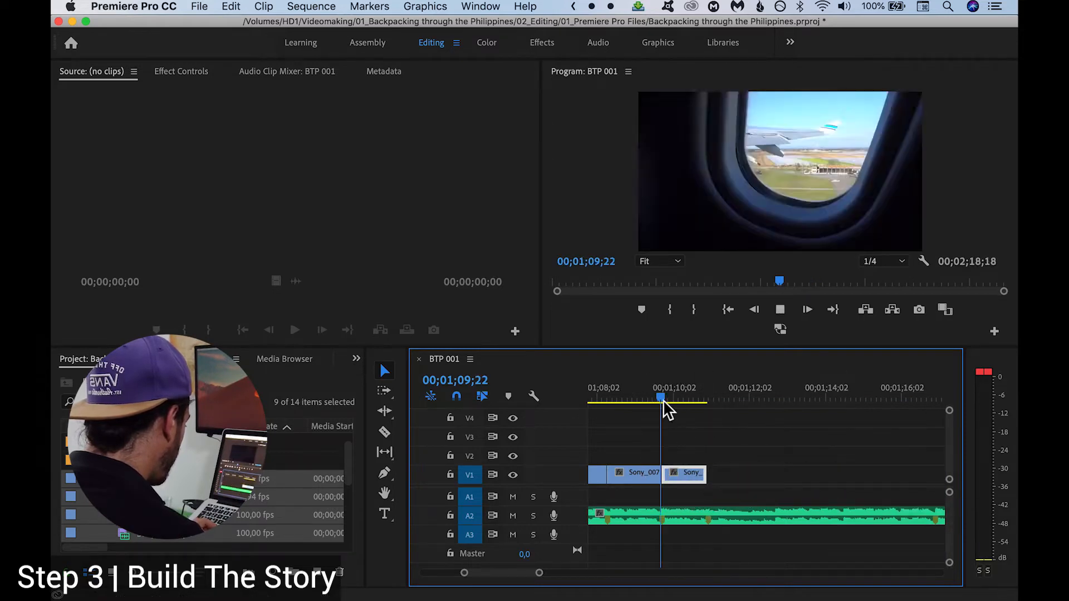
key("space")
key("space")
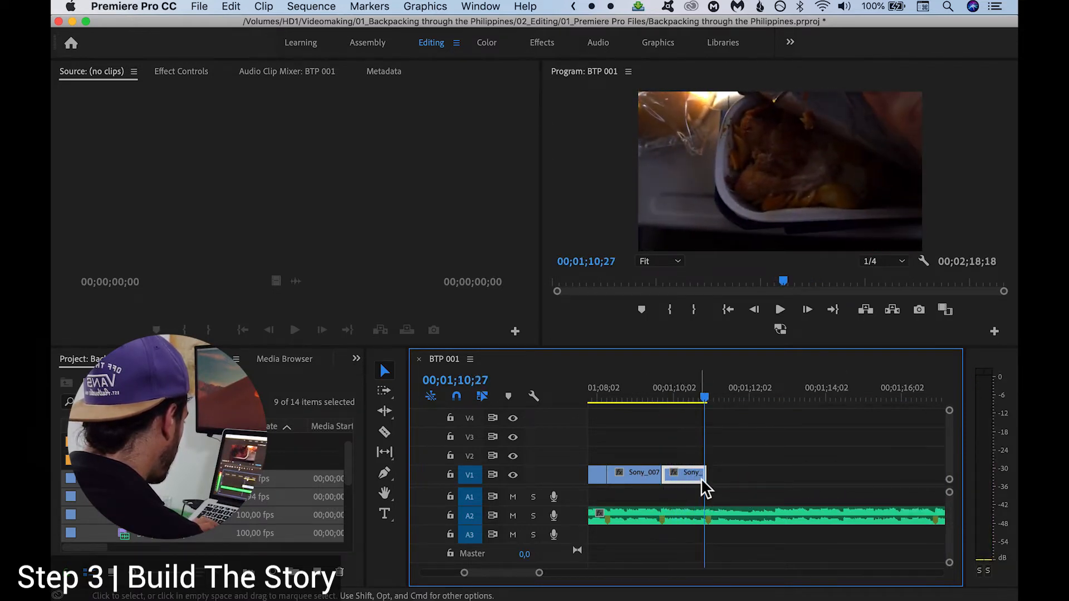
mouse_move(707, 480)
left_mouse_down()
mouse_move(717, 480)
mouse_move(681, 477)
mouse_move(719, 477)
mouse_move(708, 479)
left_mouse_up()
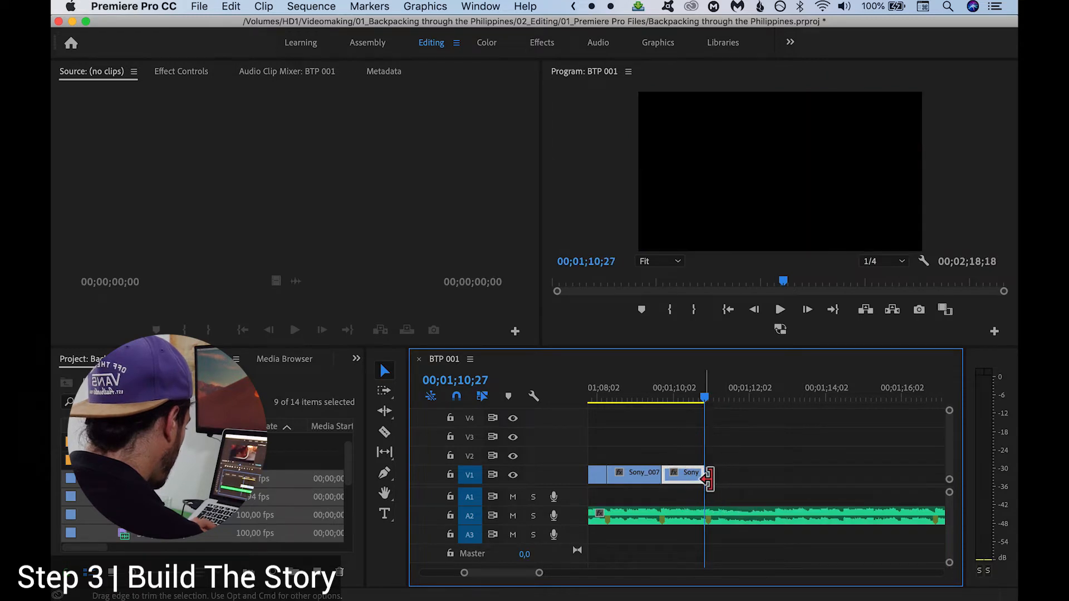
Replay the cut from the end of Sony_007.mp4 through Sony_008.mp4
left_click(656, 399)
key("space")
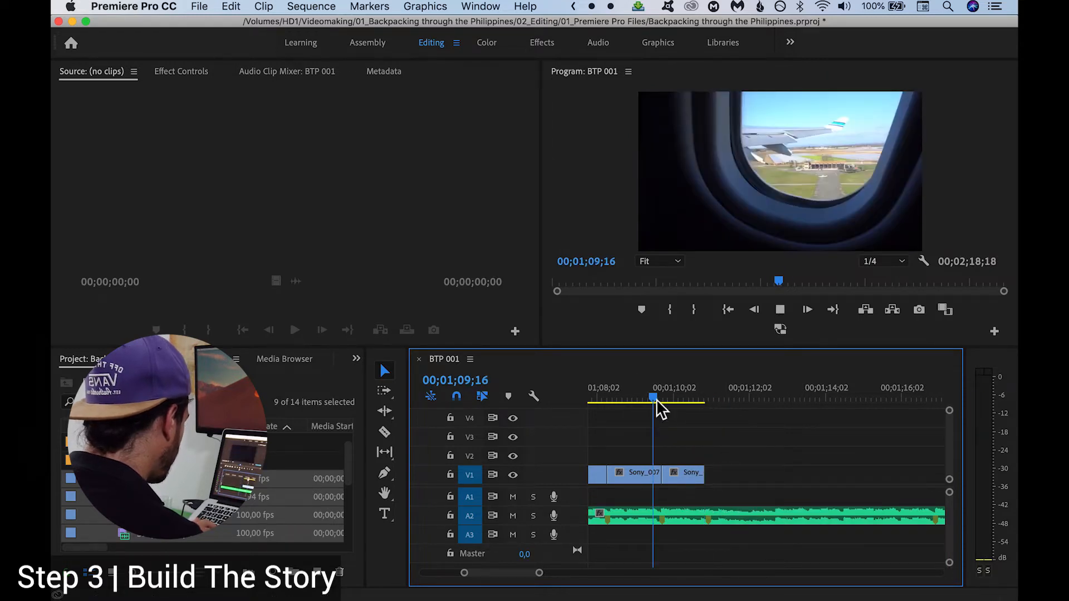
key("space")
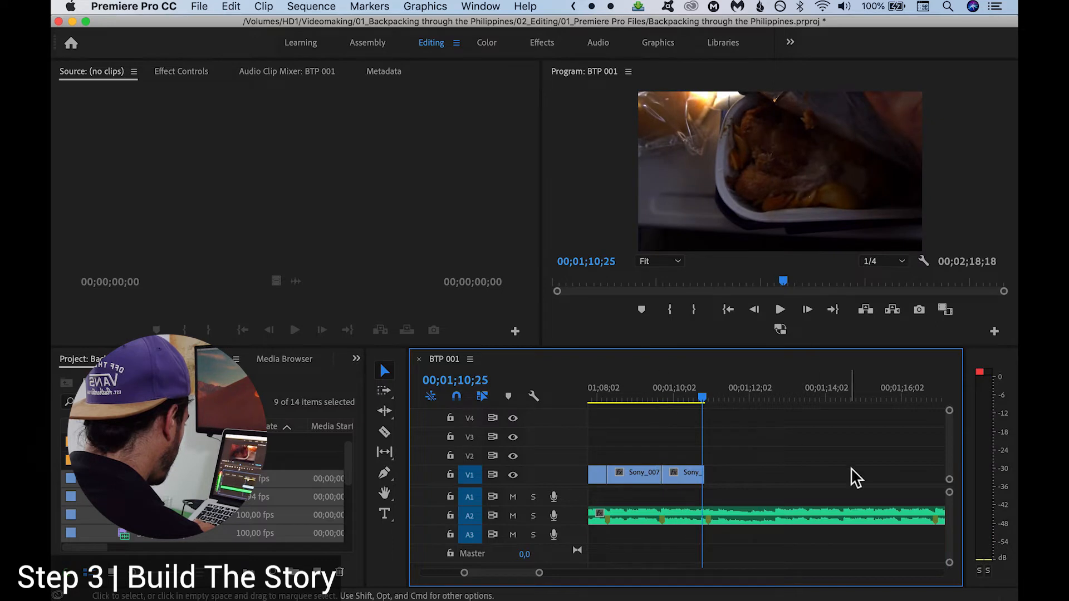
Delete the leftover Sony_008.mp4 audio from A1
scroll(851, 468, "down", 3)
left_click(858, 494)
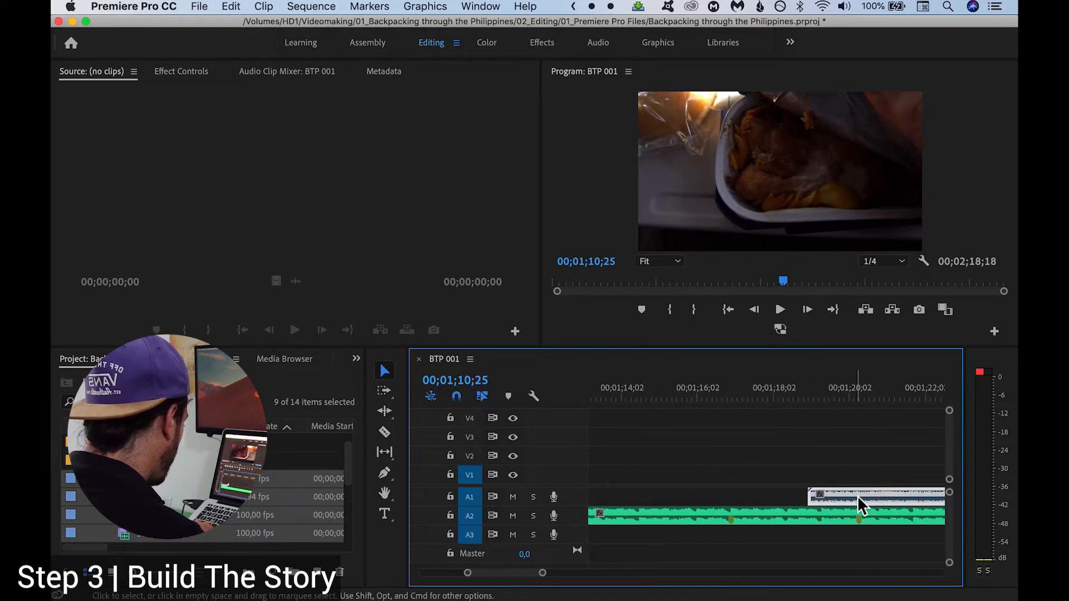
key("Delete")
Move the Sony_009.mp4 video directly against the end of Sony_008.mp4 on V1
key("minus")
key("minus")
left_click_drag(894, 472, 822, 473)
key("equal")
key("equal")
key("equal")
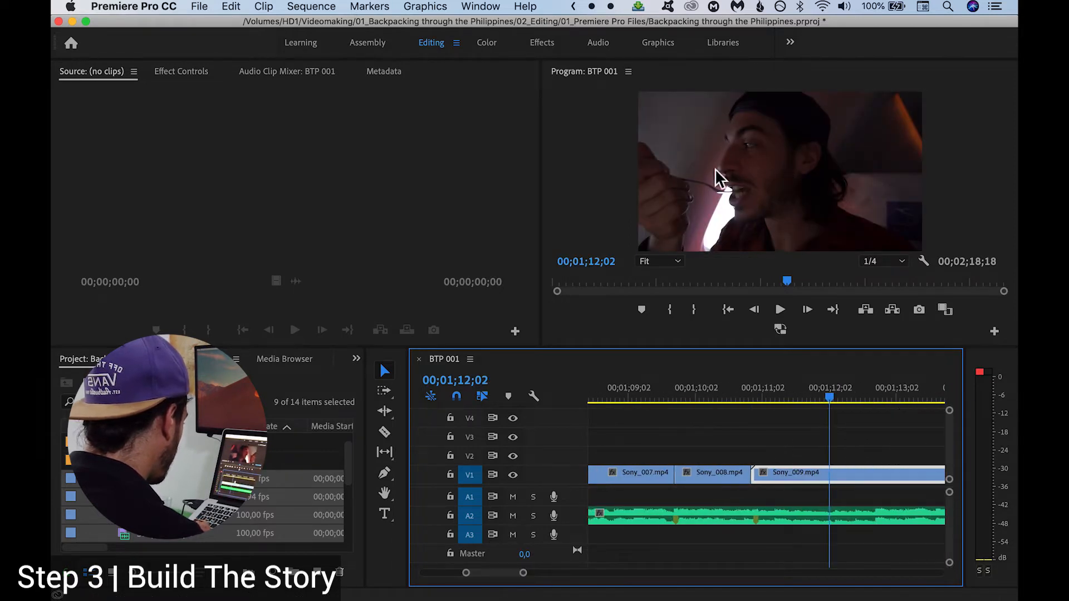
Trim about one second off the start of Sony_009.mp4, keeping the clip directly against Sony_008.mp4
left_click_drag(766, 475, 829, 473)
scroll(830, 472, "right", 3)
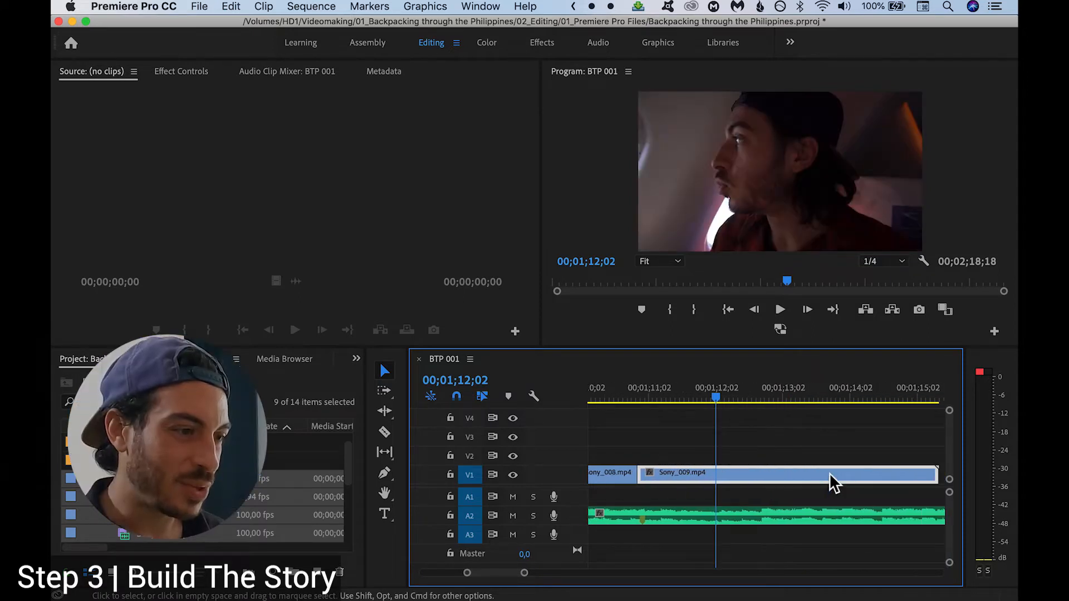
key("minus")
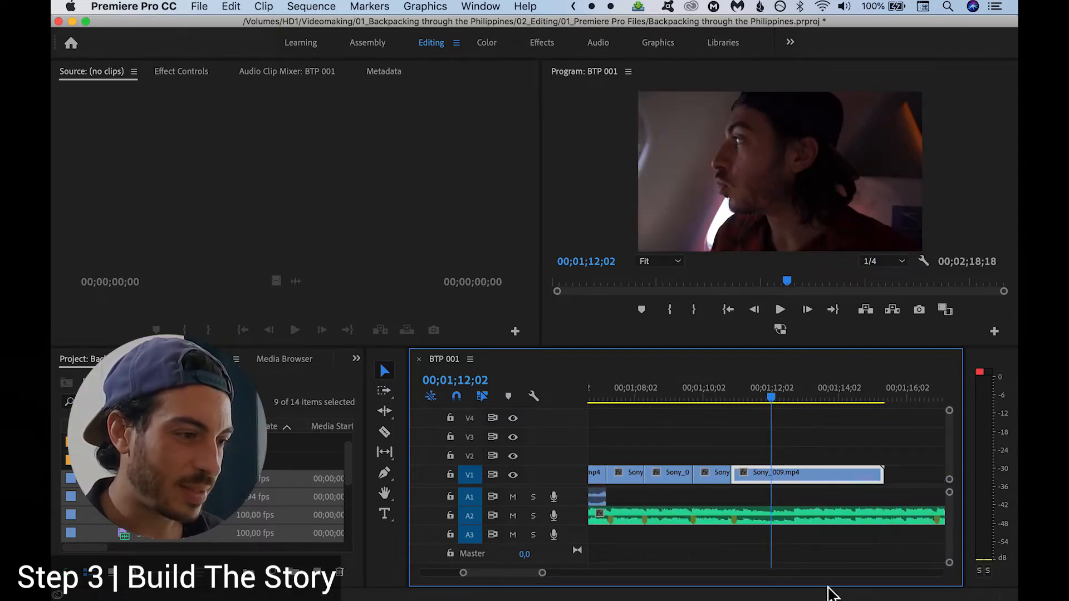
Undo the last move of Sony_009.mp4 and trim the end of Sony_008.mp4 back to 00;01;10;22 on V1
key("ctrl+z")
left_click(705, 398)
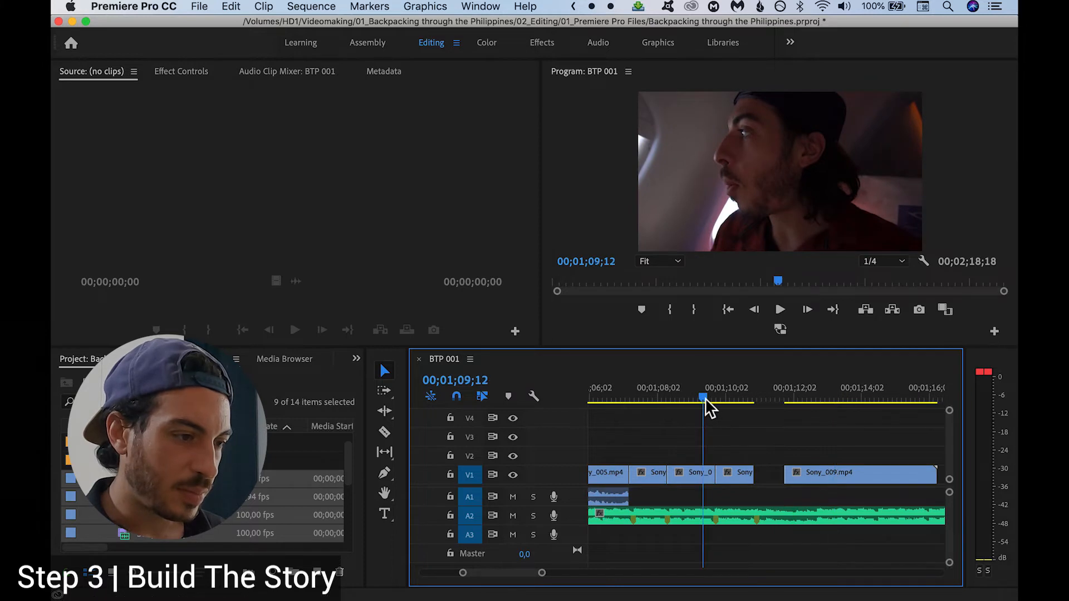
key("space")
key("space")
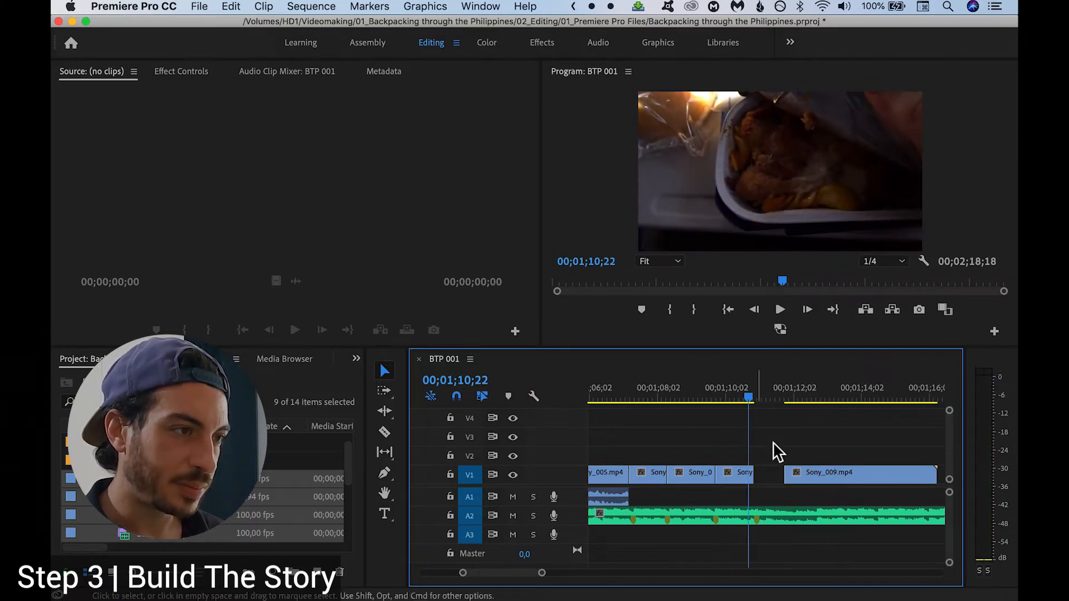
left_click_drag(756, 480, 748, 480)
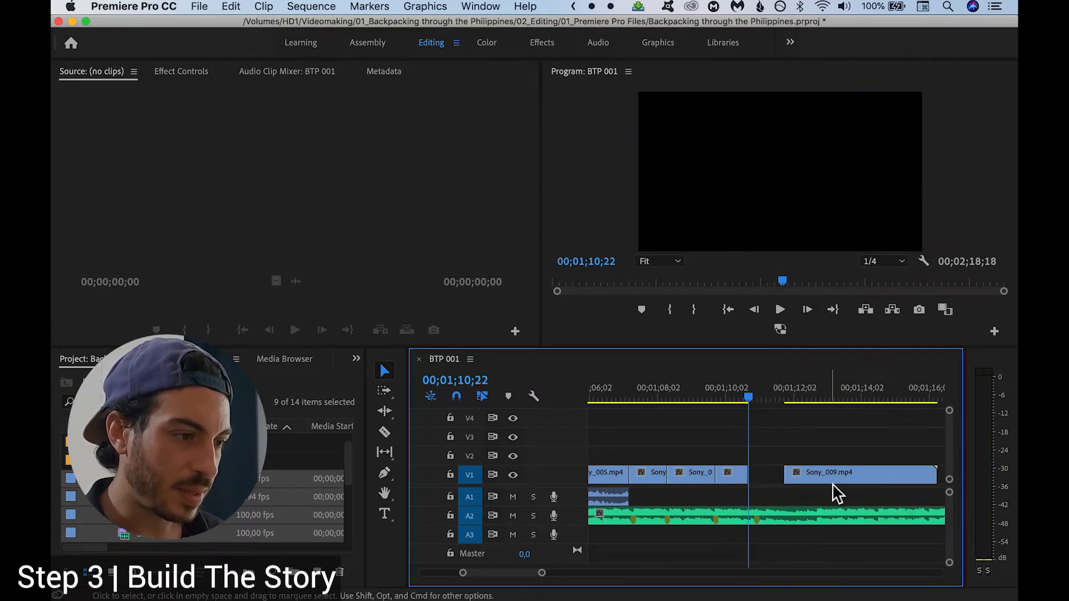
Move Sony_009.mp4 directly against the shortened end of Sony_008.mp4 and replay the cut between them
left_click_drag(851, 473, 812, 481)
left_click(726, 396)
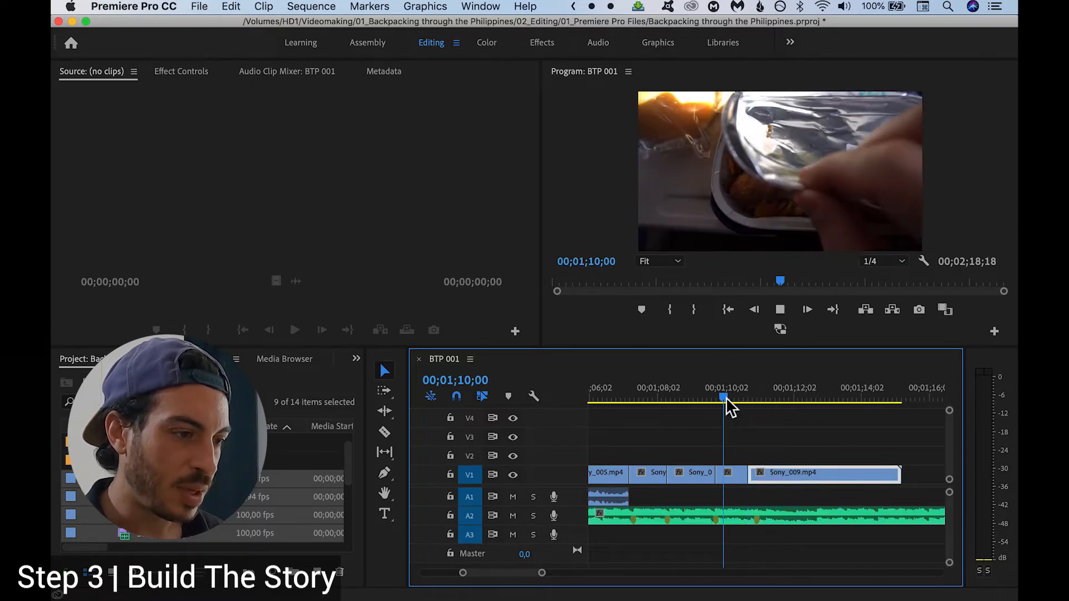
key("space")
key("space")
Trim about 15 frames more off the end of Sony_008.mp4, close the gap with Sony_009.mp4 and replay both clips
scroll(747, 466, "up", 6)
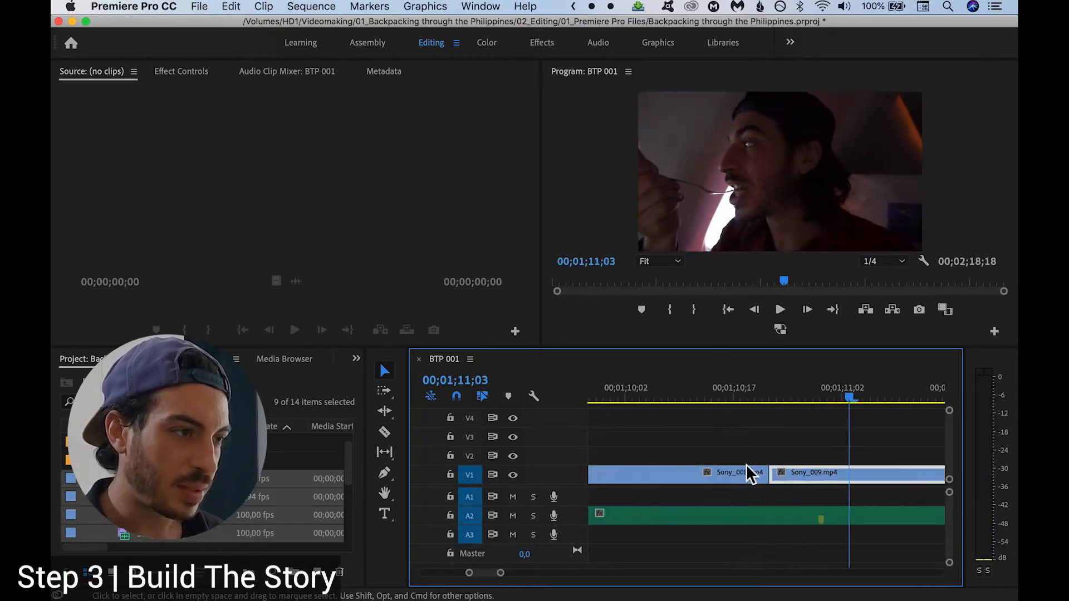
left_click_drag(776, 488, 666, 477)
left_click_drag(852, 487, 747, 477)
scroll(747, 476, "down", 4)
left_click(709, 412)
left_click(709, 393)
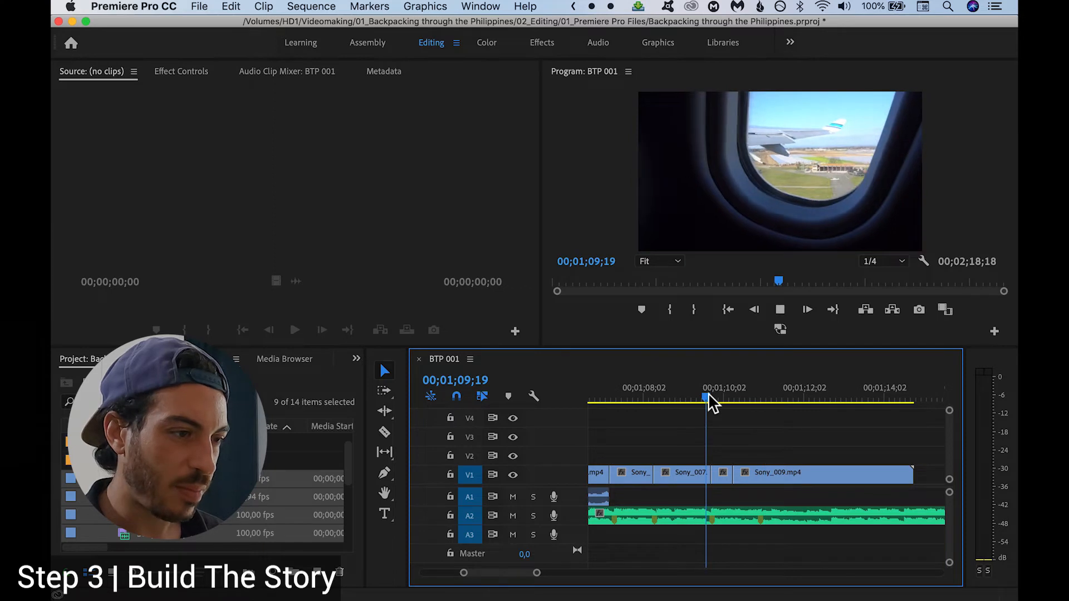
key("space")
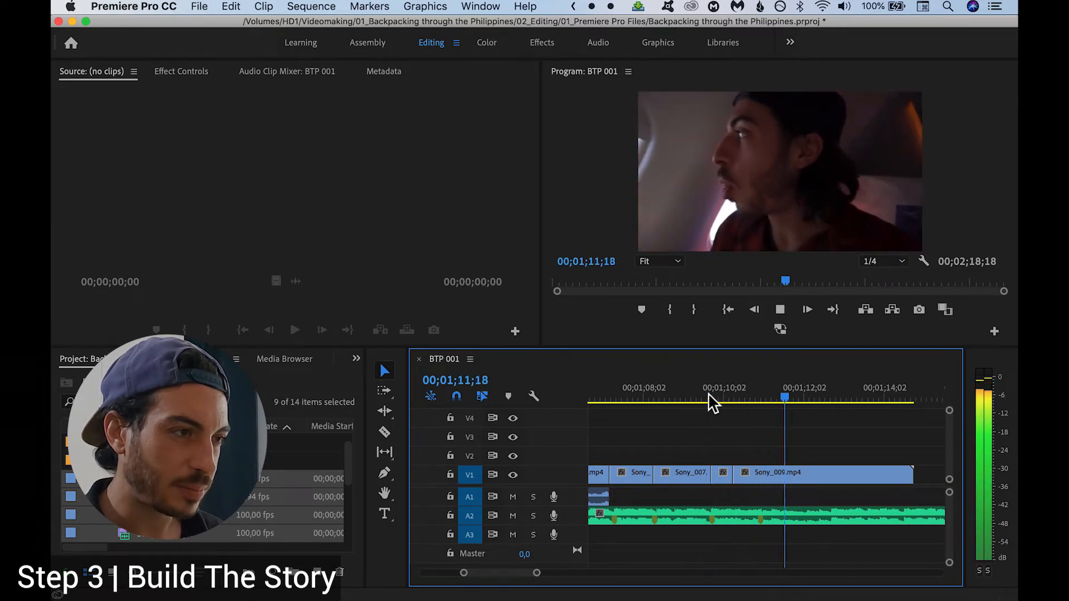
key("space")
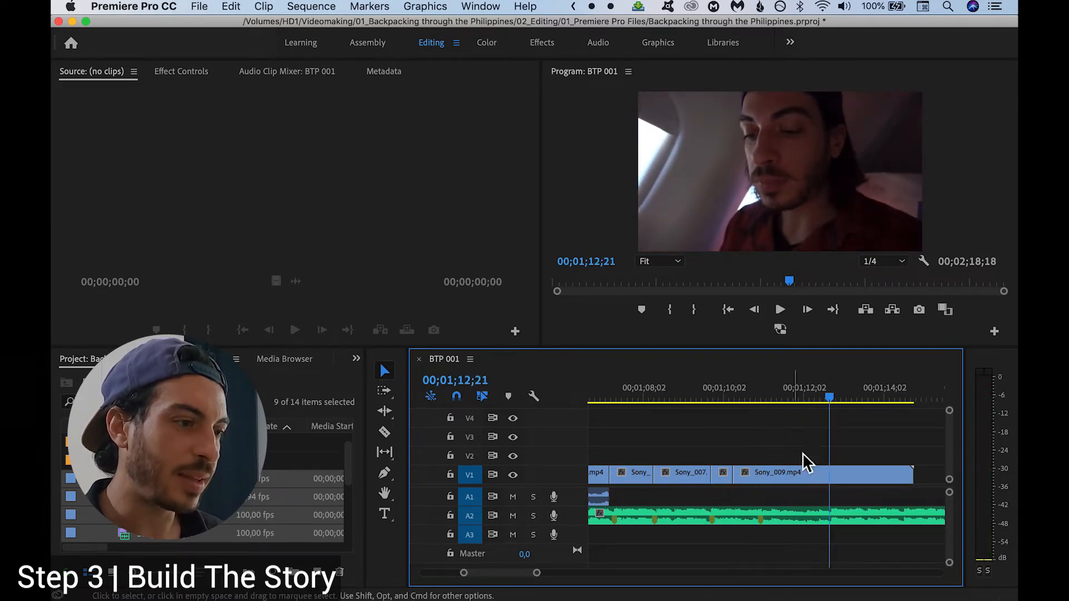
Shorten the end of Sony_009.mp4 to the music marker just before 00;01;11;02 and replay the cut
left_click(741, 397)
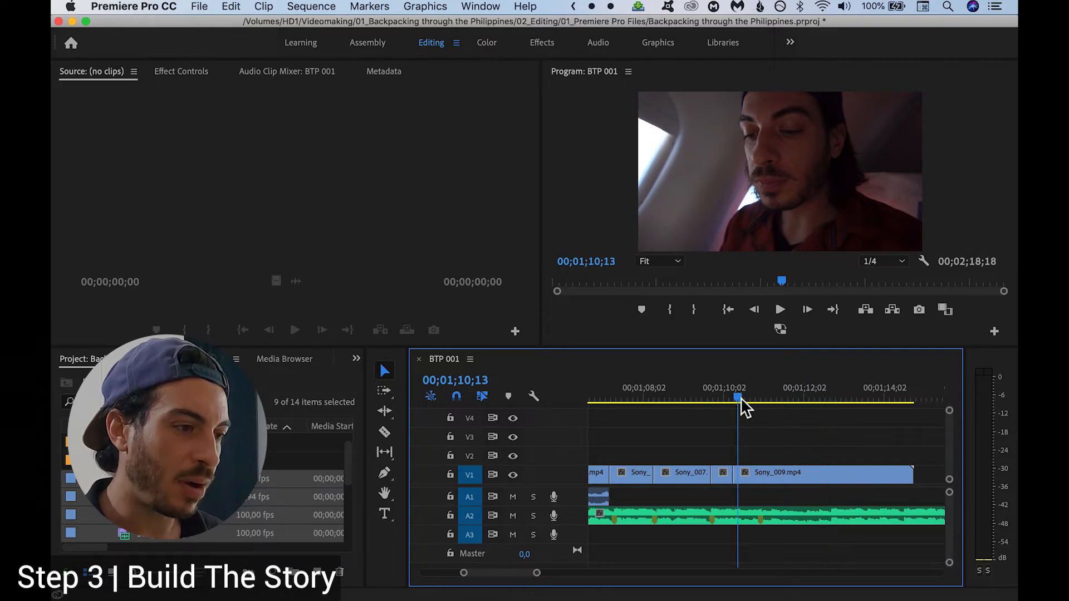
key("space")
key("space")
left_click_drag(912, 475, 759, 484)
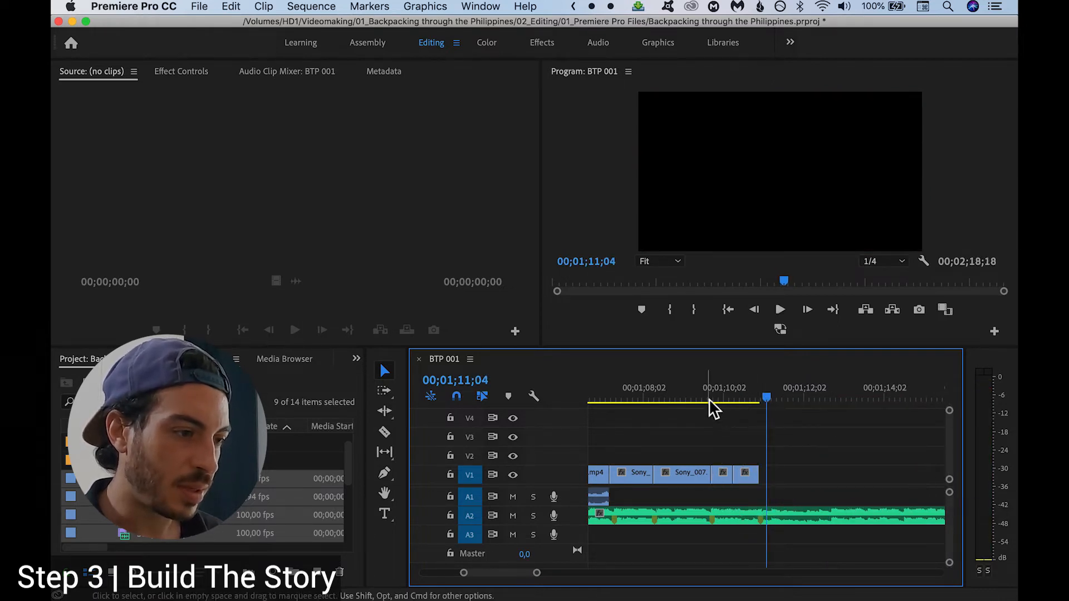
left_click(710, 400)
key("space")
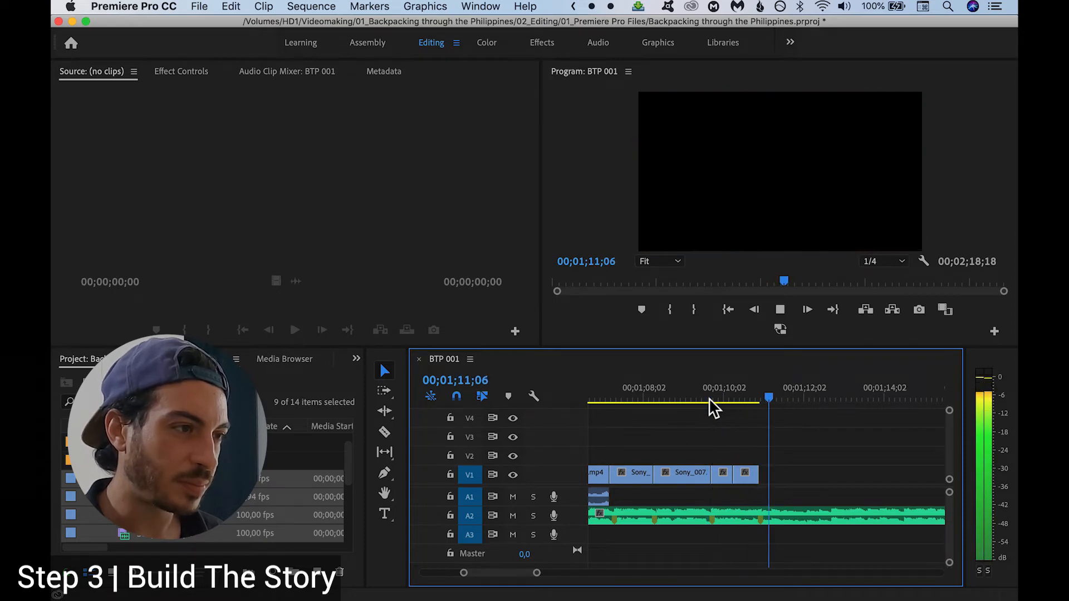
key("space")
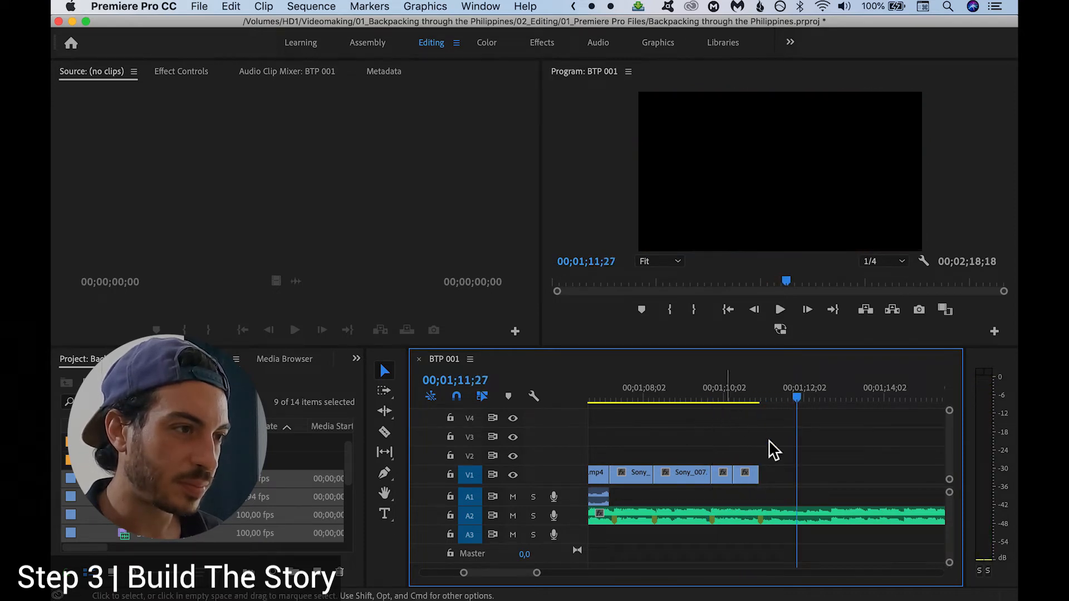
Move all clips together with the music to the very start of sequence BTP 001, and collapse the 03_Sony Clips bin
left_click(829, 494)
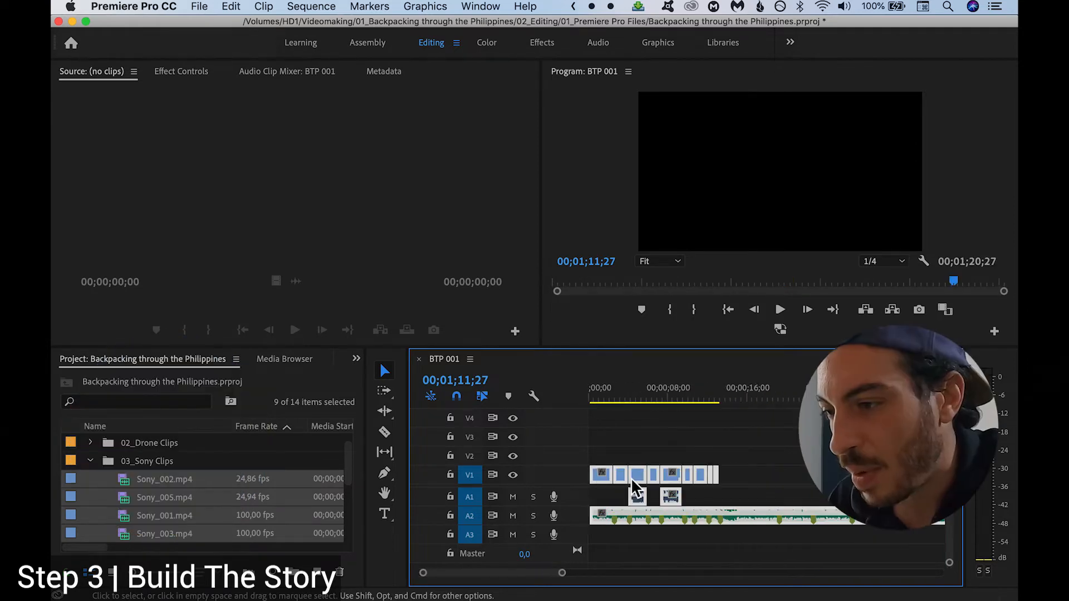
left_click_drag(778, 524, 751, 519)
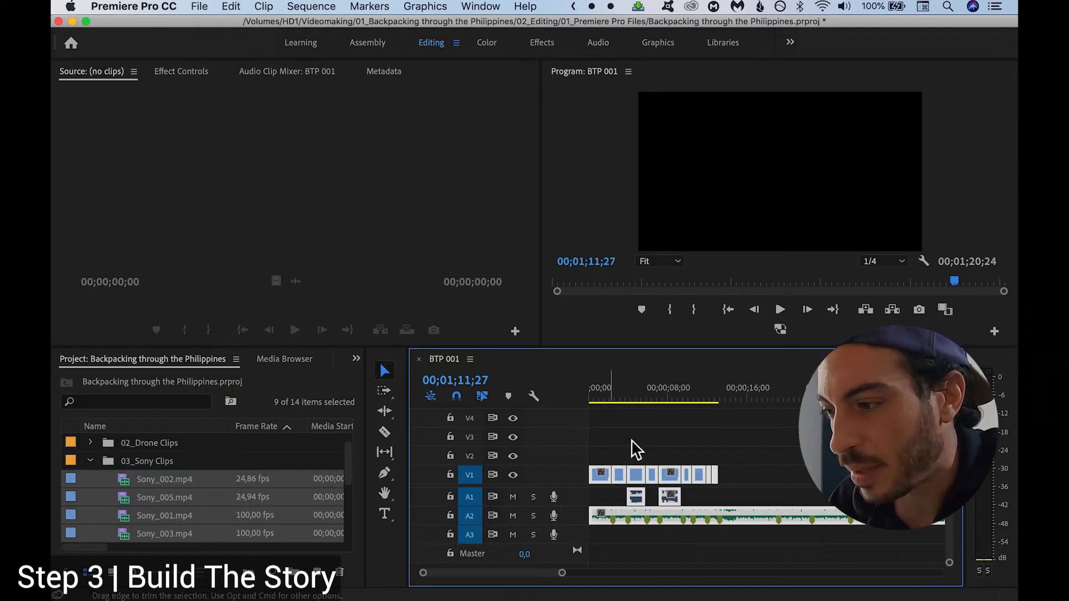
left_click(716, 401)
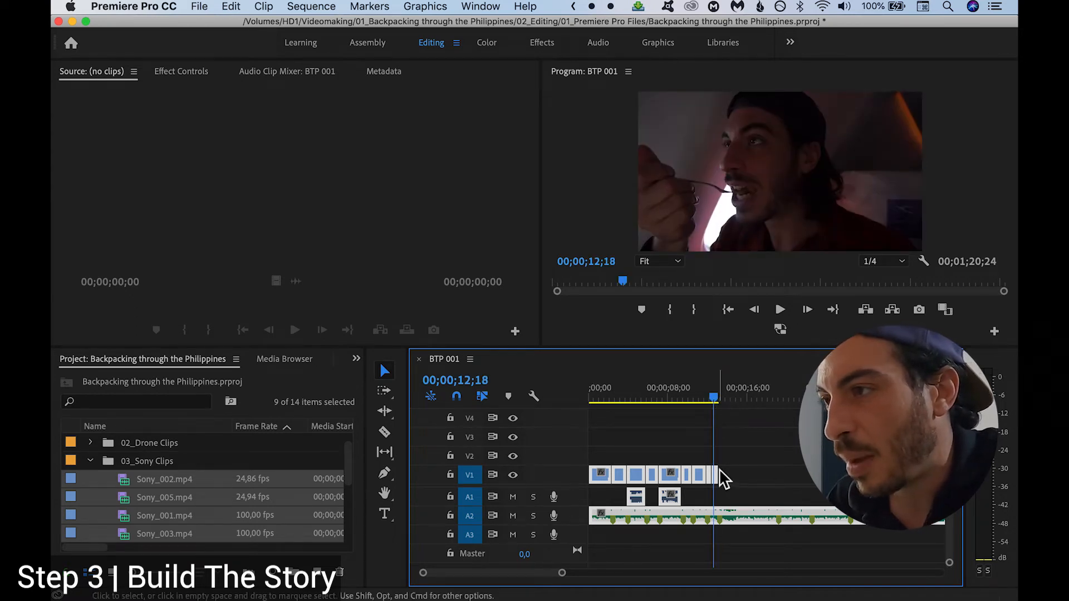
left_click_drag(715, 399, 696, 399)
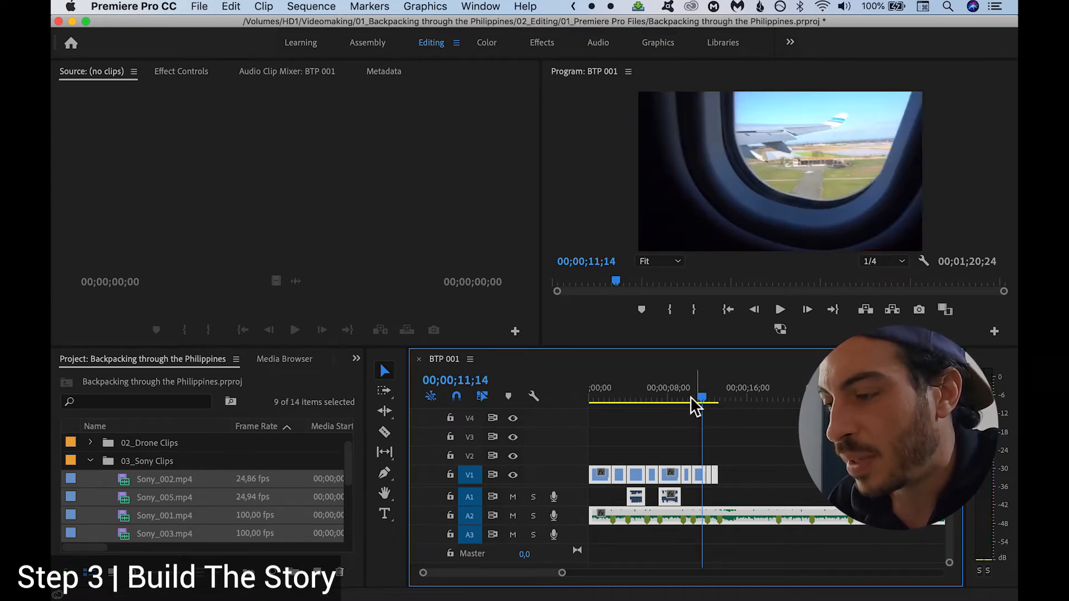
left_click(91, 461)
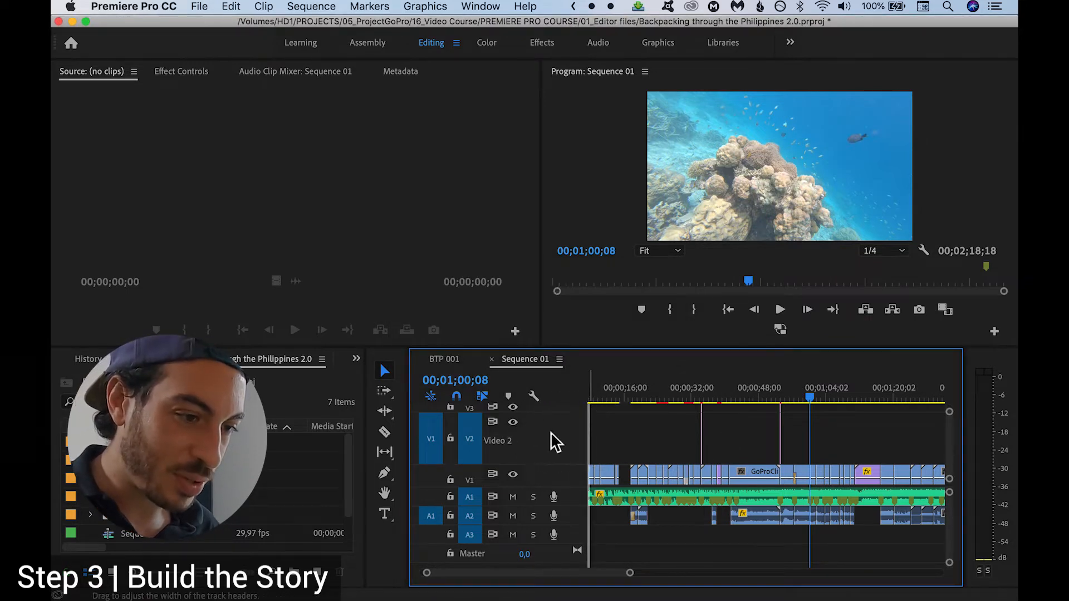
Examine how the clips of Sequence 01 line up with the music markers, from the opening Sony clips onward
scroll(755, 461, "left", 2)
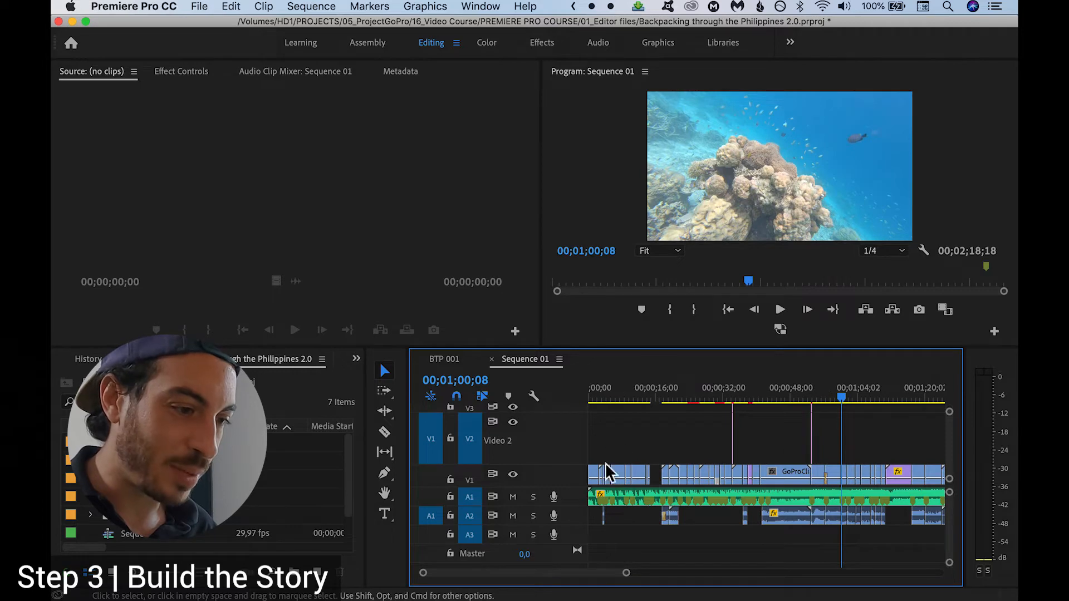
scroll(608, 474, "up", 5)
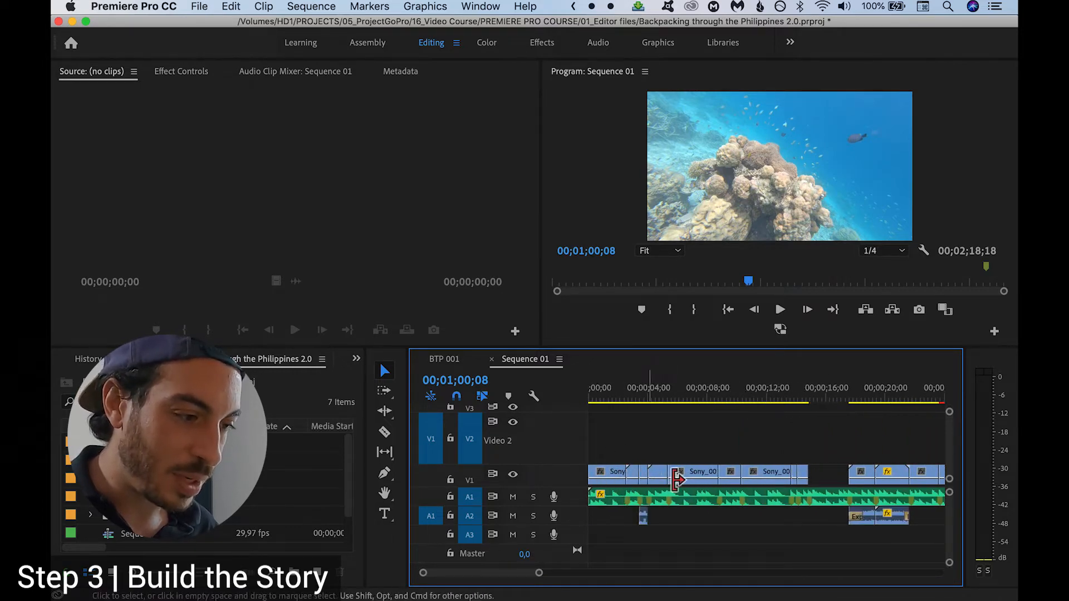
left_click(692, 495)
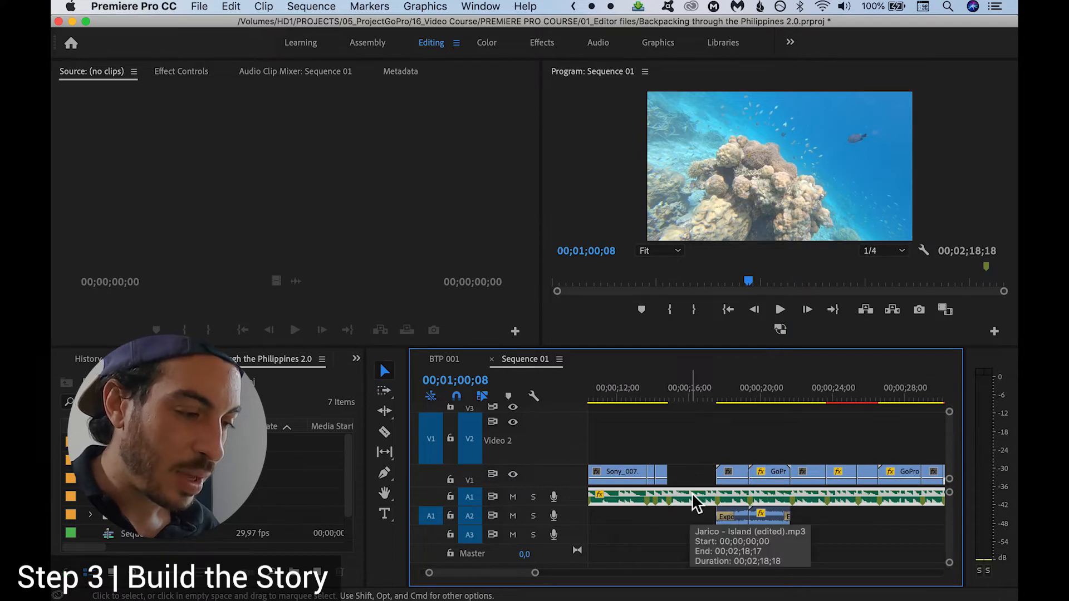
scroll(643, 501, "left", 5)
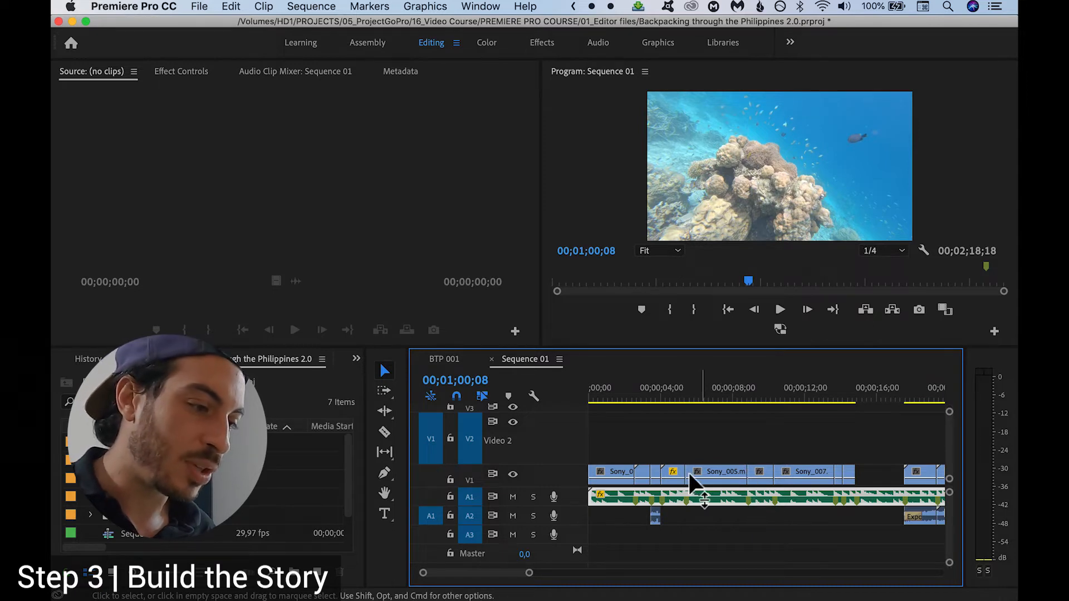
key("minus")
key("minus")
key("minus")
key("minus")
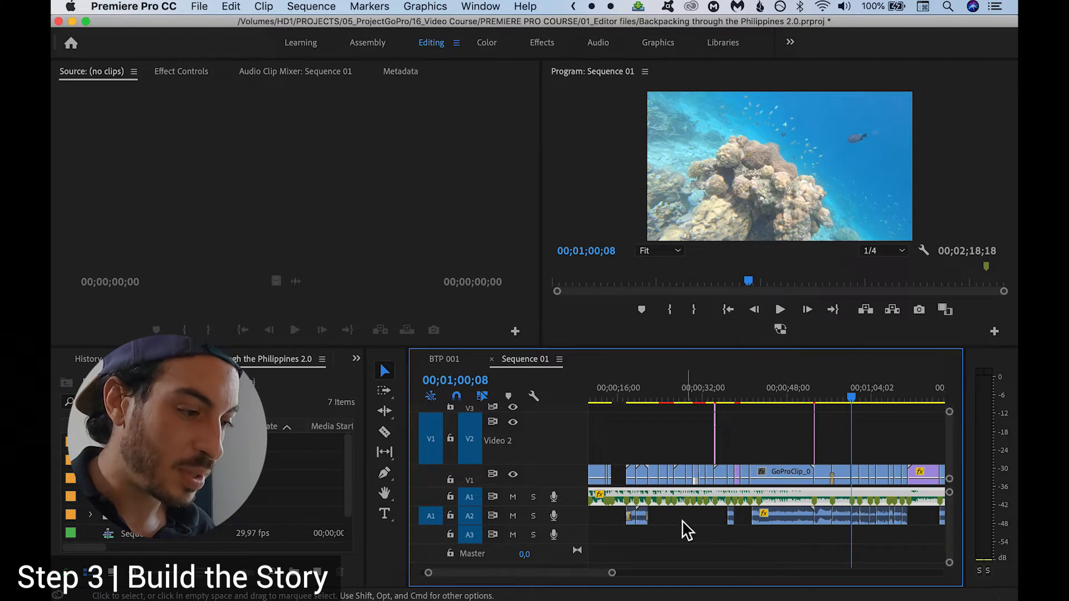
Select the camera audio clips on A2 in Sequence 01 to review where original sound is kept
left_click_drag(672, 519, 920, 548)
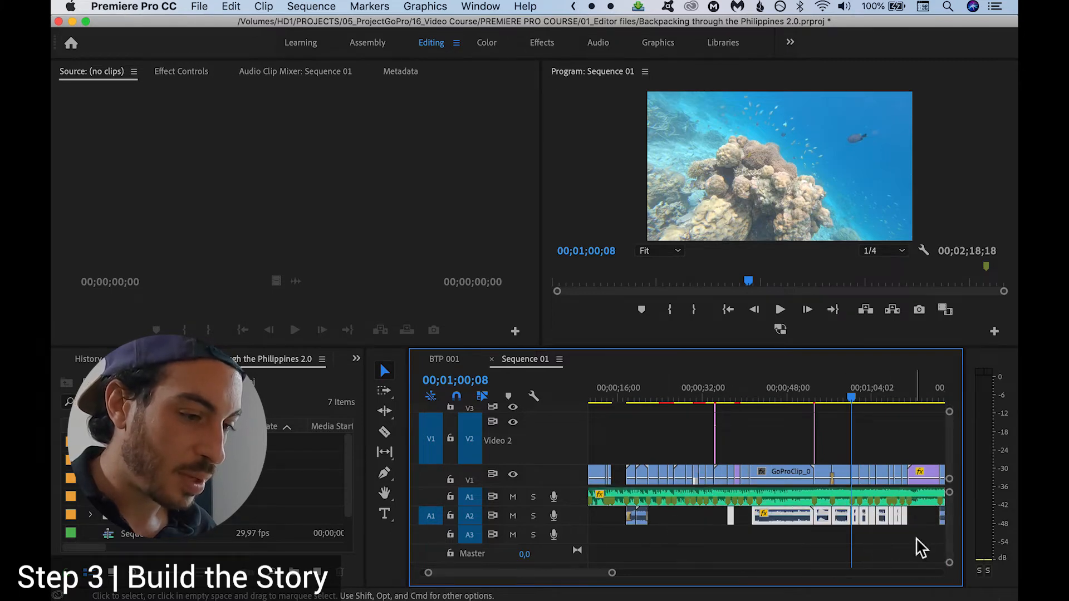
scroll(810, 545, "right", 5)
left_click_drag(760, 517, 900, 544)
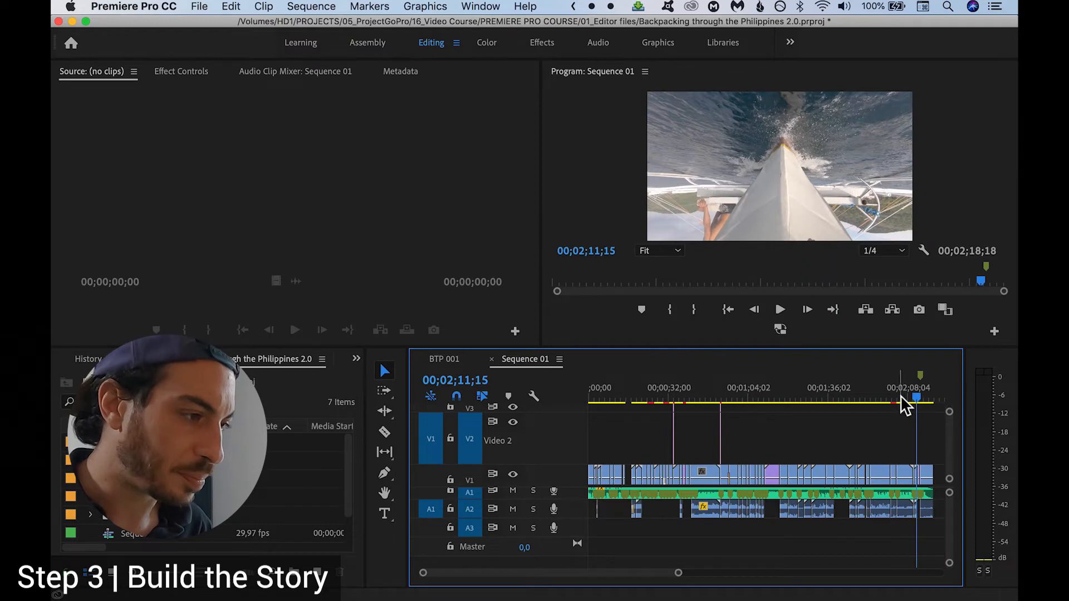
Play the bamboo-hut selfie section of Sequence 01 around 00;01;45 to check its original sound with the music
left_click_drag(895, 395, 840, 411)
key("space")
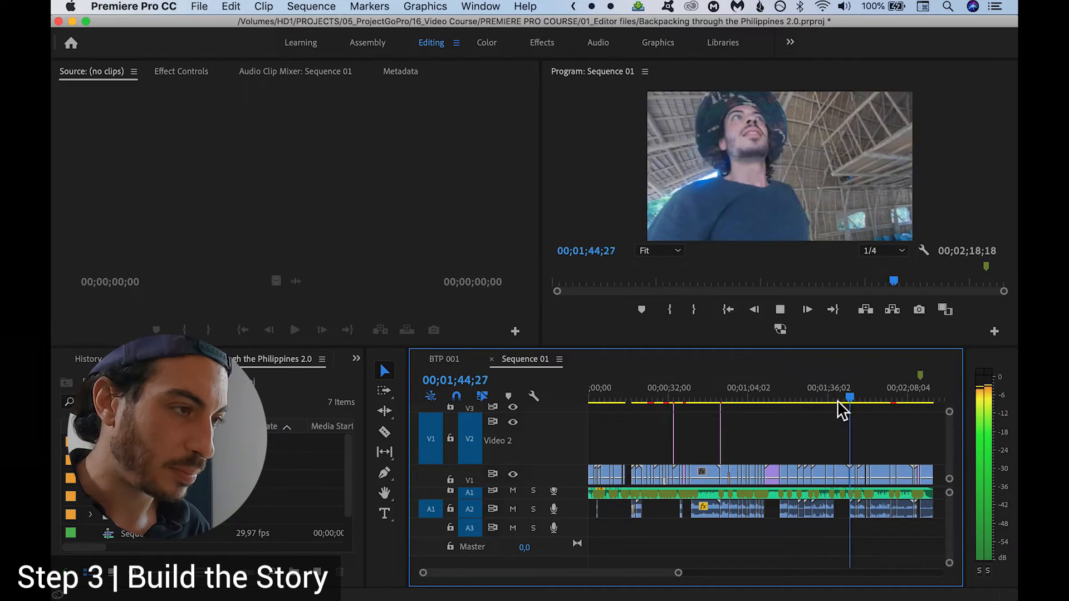
key("space")
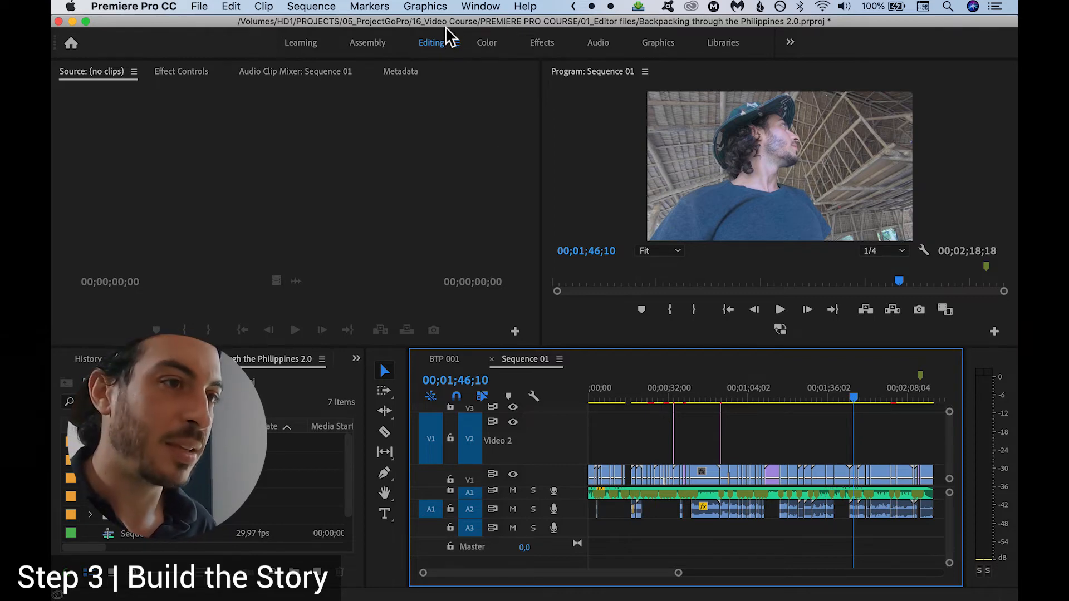
mouse_move(710, 585)
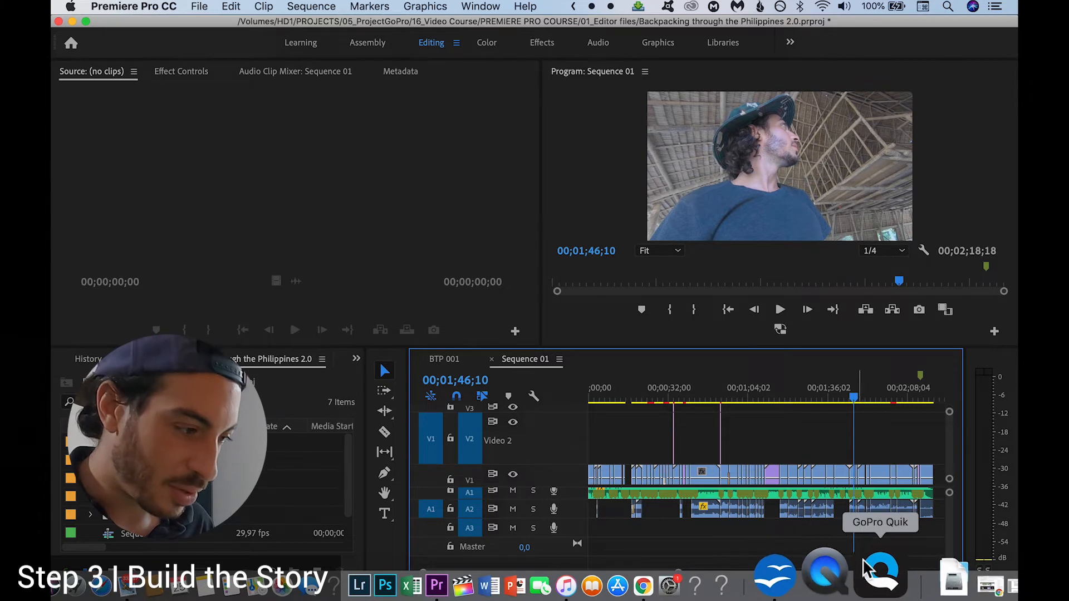
left_click(879, 571)
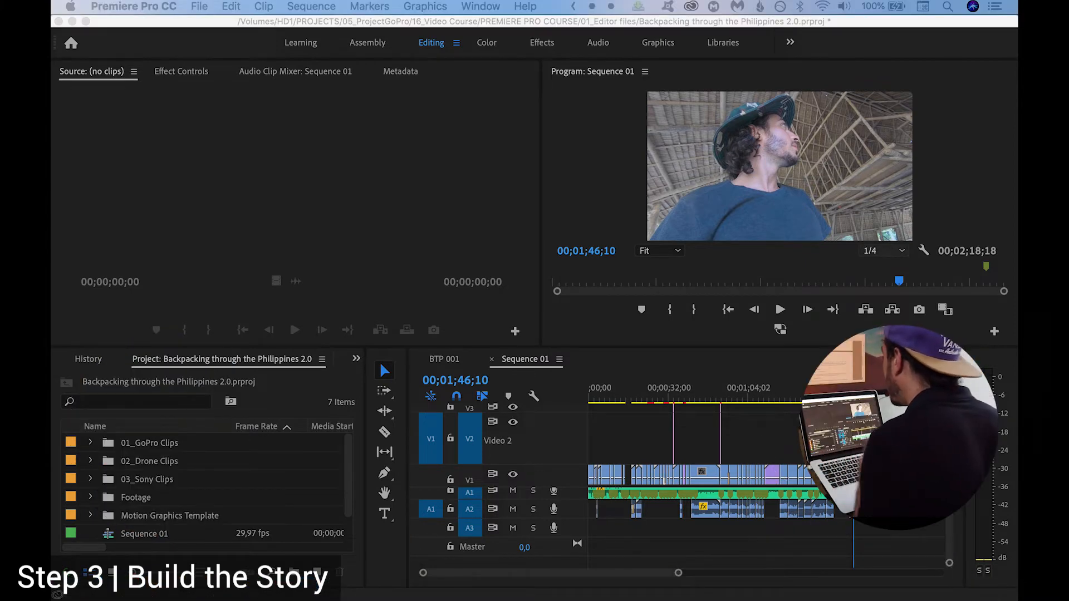
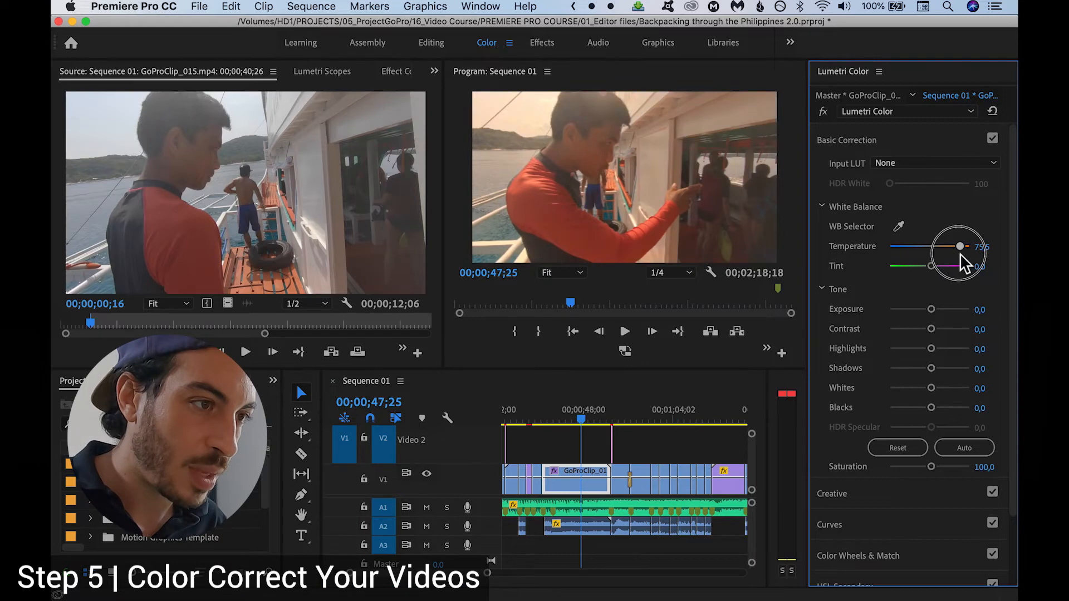
Bring the white balance Temperature of the GoProClip_015.mp4 boat shot back down to about neutral
left_click_drag(962, 256, 928, 258)
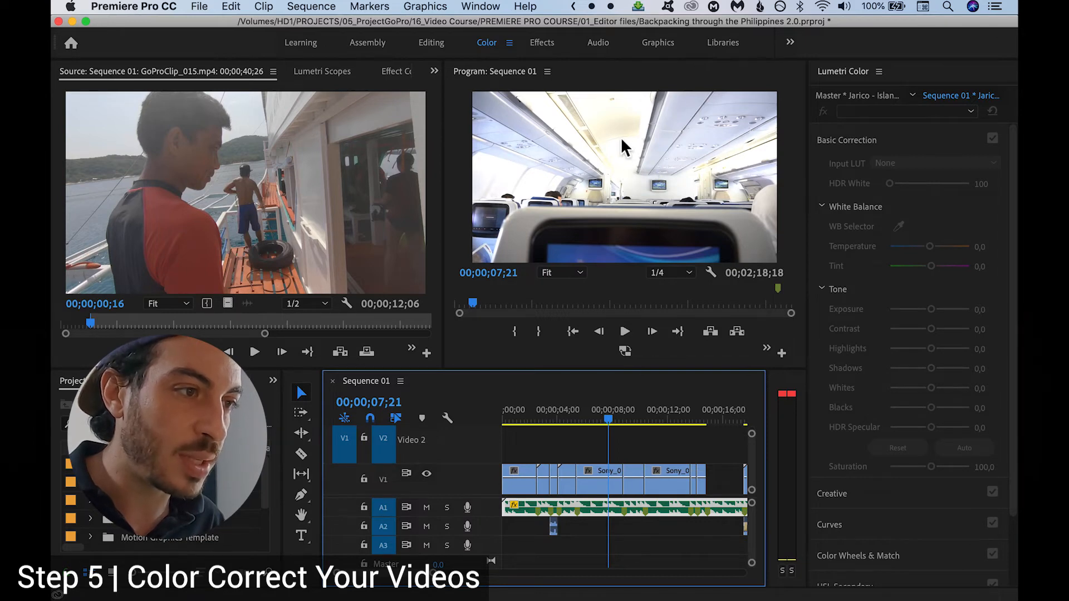
Color correct the Sony_005.mp4 cabin shot with Highlights -69,8, Exposure -0,5, Whites -7,5 and Temperature -7,5
left_click(597, 474)
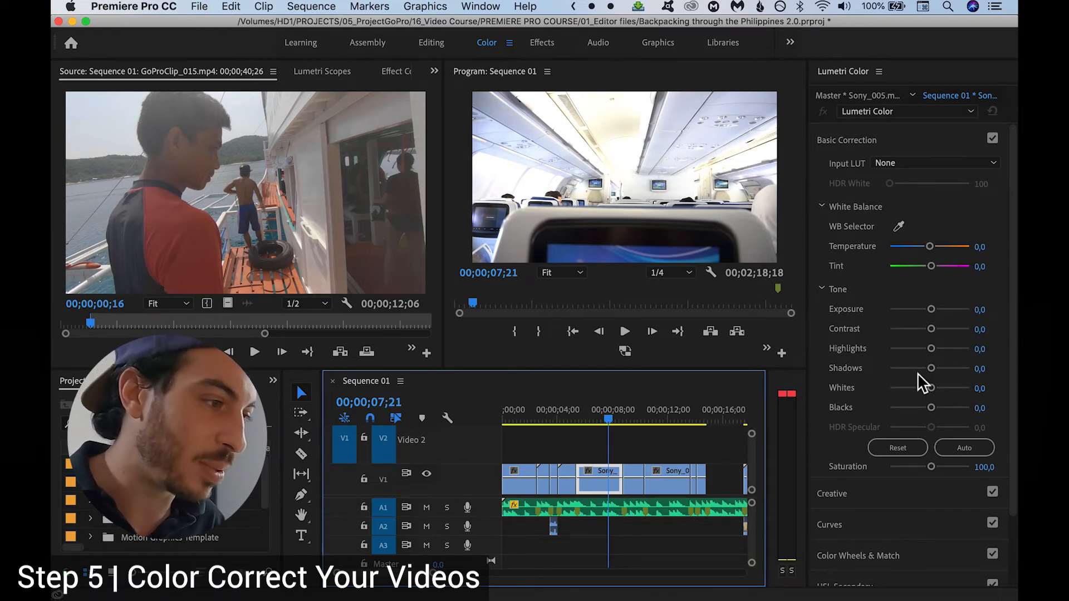
left_click_drag(935, 352, 902, 356)
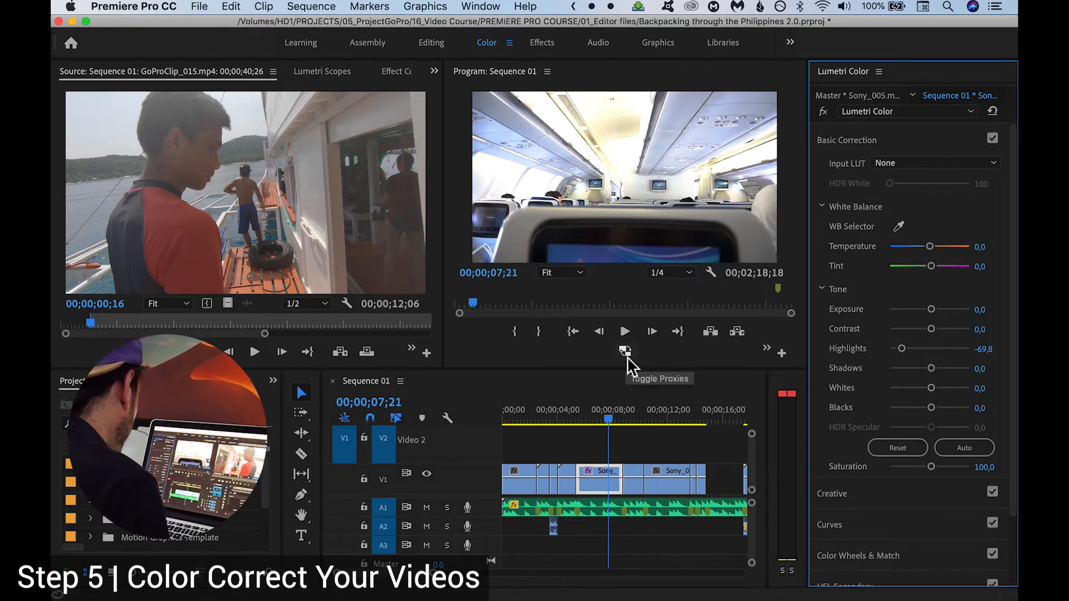
left_click_drag(931, 309, 926, 310)
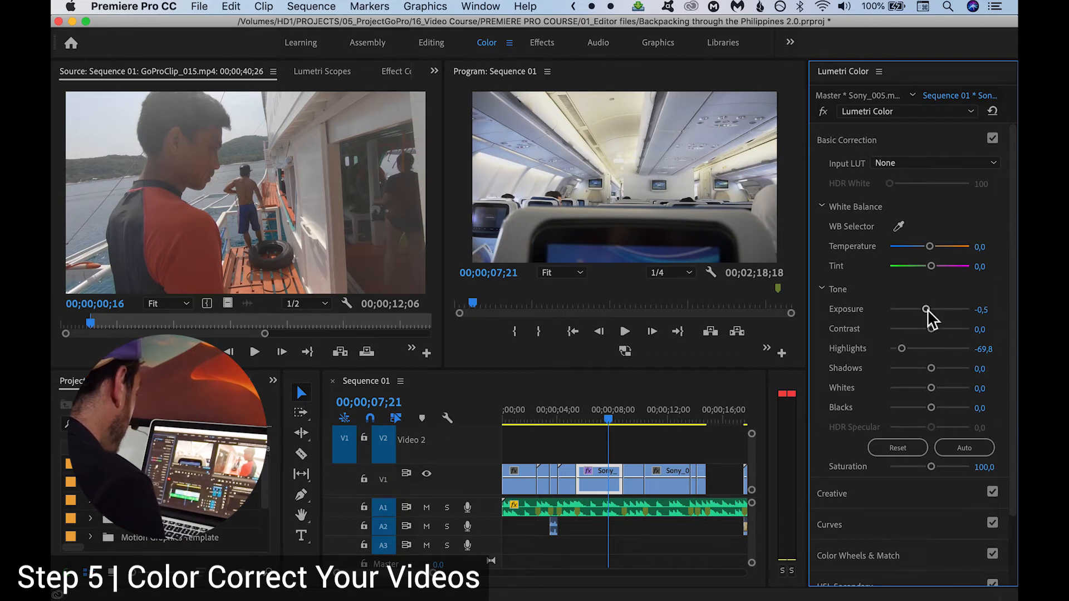
left_click_drag(931, 388, 927, 390)
mouse_move(930, 246)
left_mouse_down()
mouse_move(948, 249)
mouse_move(926, 249)
left_mouse_up()
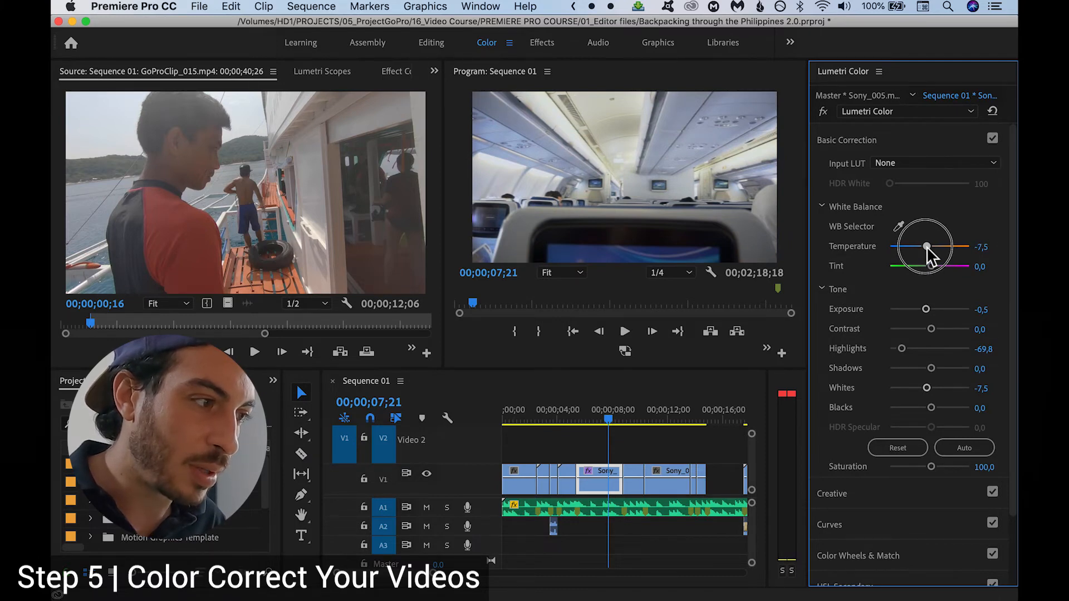
left_click_drag(927, 248, 927, 248)
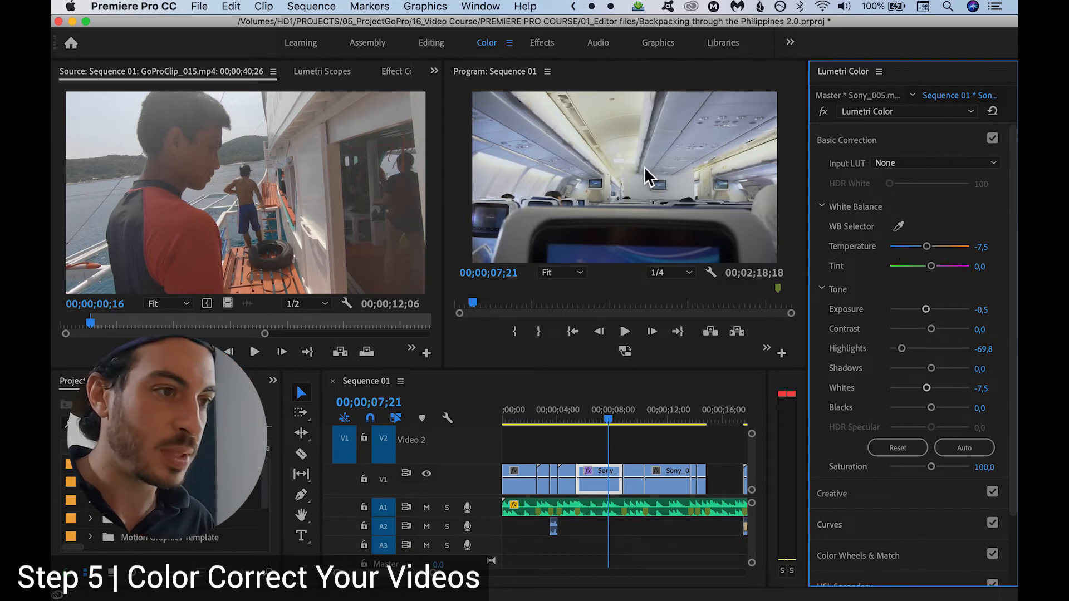
Adjust the Saturation of the Sony_005.mp4 cabin shot, trying strong and weak amounts before raising it to about 111
left_click(595, 418)
left_click(602, 472)
left_click_drag(597, 421, 616, 421)
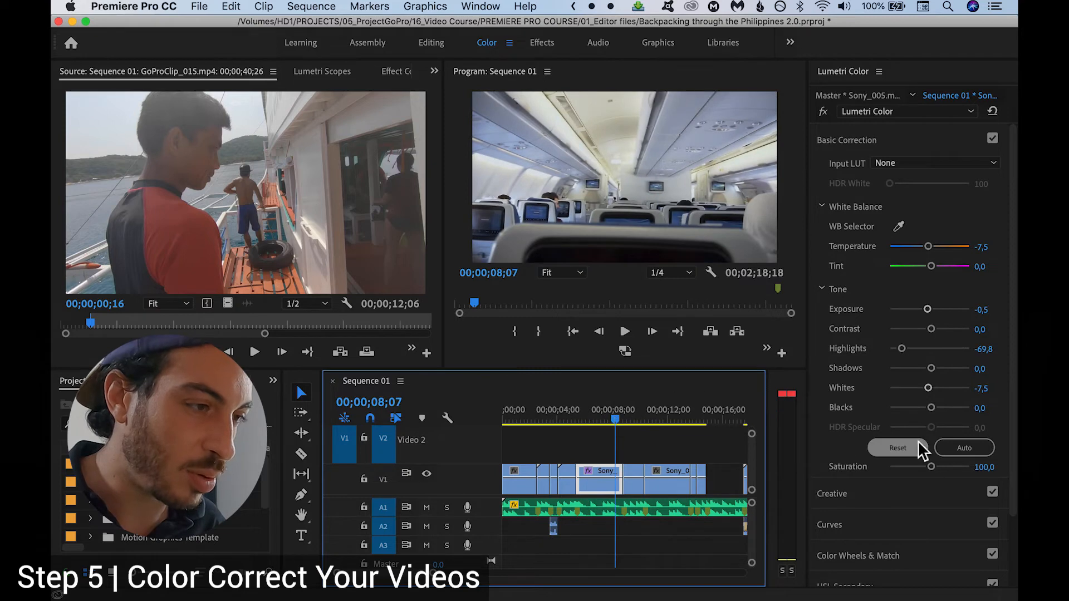
left_click_drag(933, 465, 964, 464)
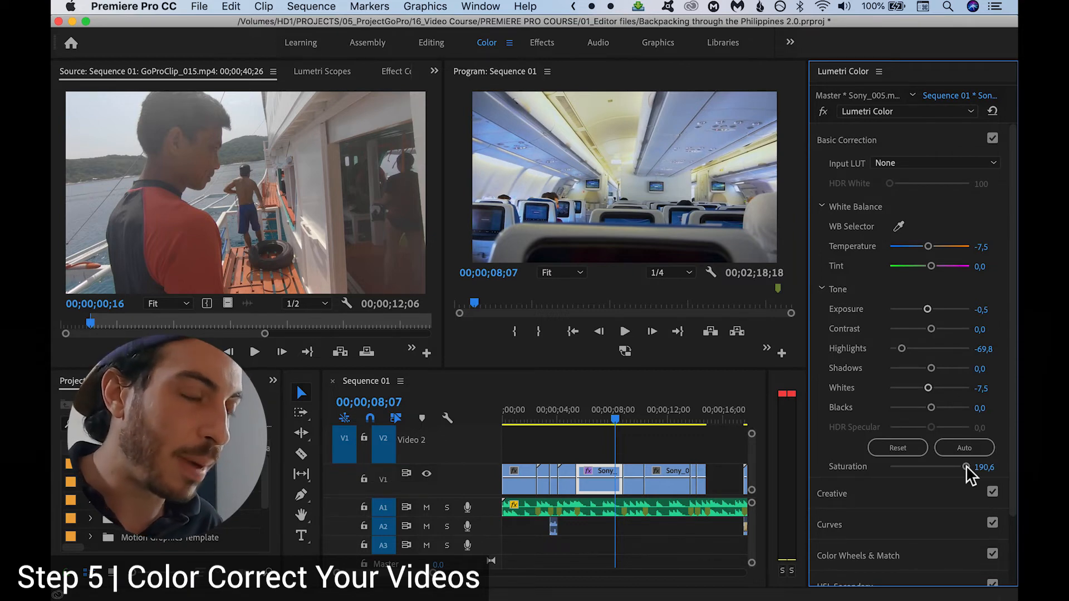
left_click_drag(967, 466, 902, 468)
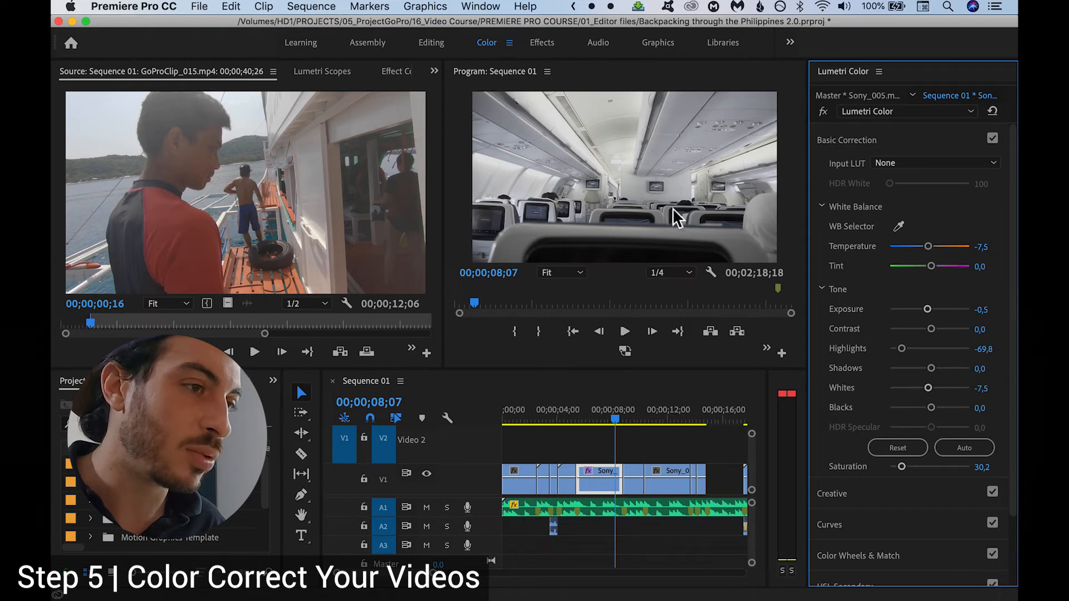
left_click_drag(902, 468, 935, 470)
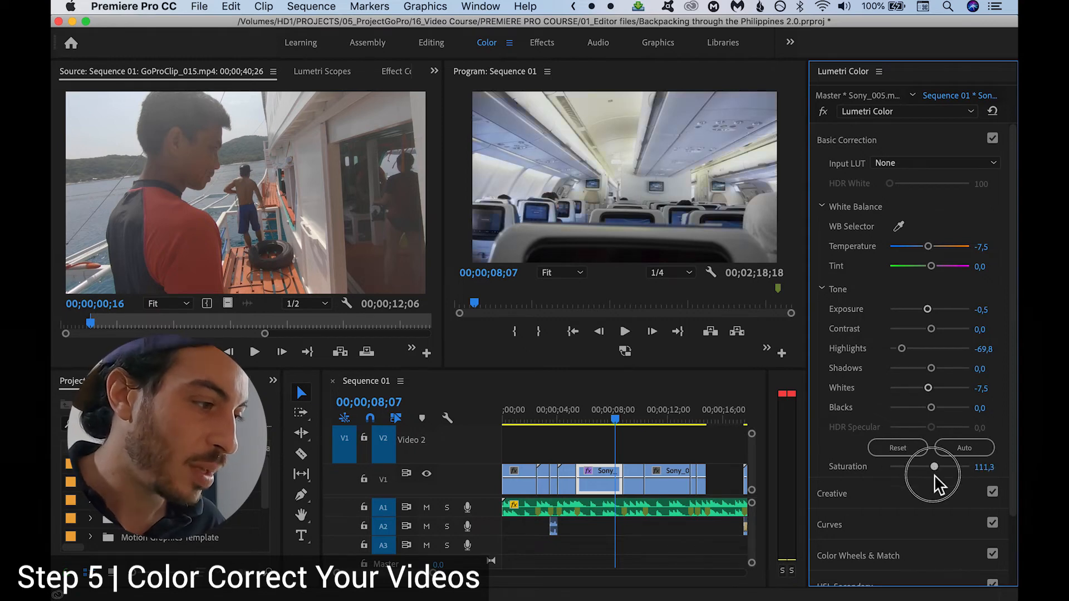
left_click(989, 466)
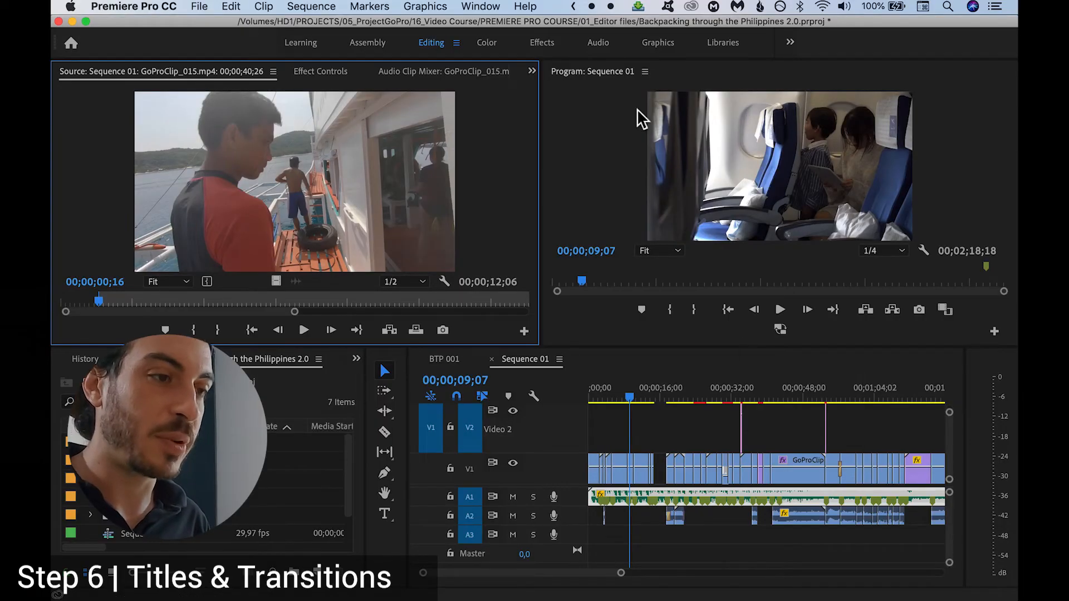
Switch to the Graphics workspace and place the Bold Title template on V2 above the gap at about 00;00;15;00
left_click(658, 44)
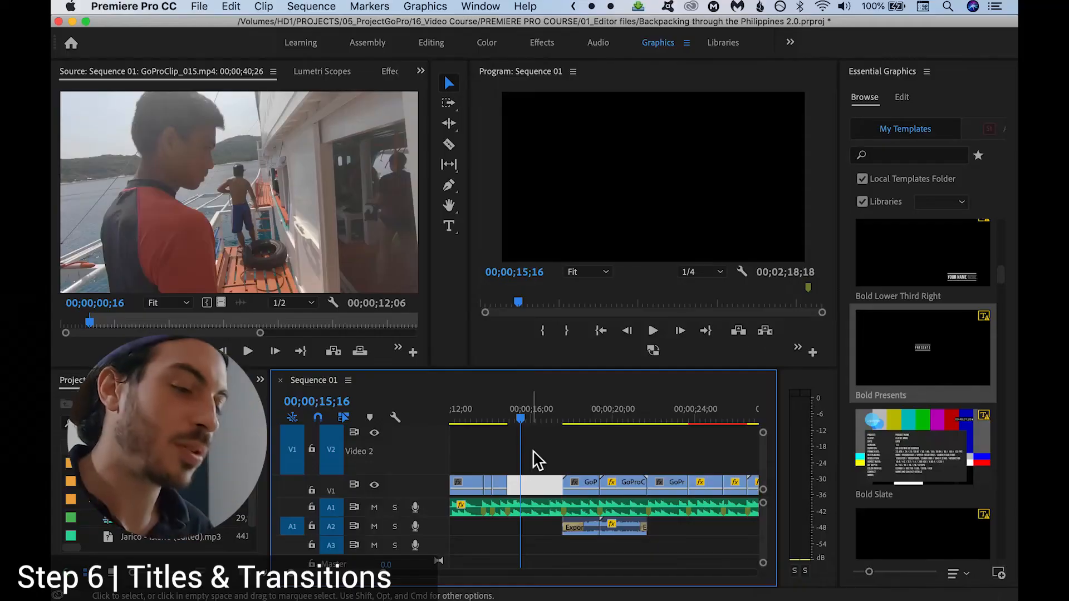
scroll(538, 459, "left", 1)
left_click_drag(544, 425, 531, 428)
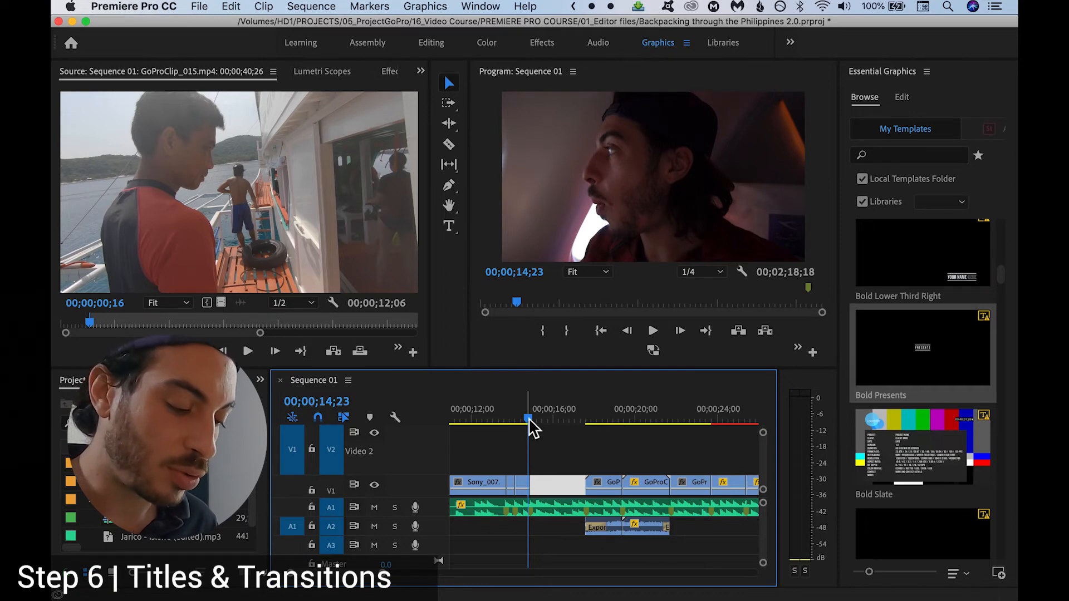
left_click_drag(533, 430, 536, 429)
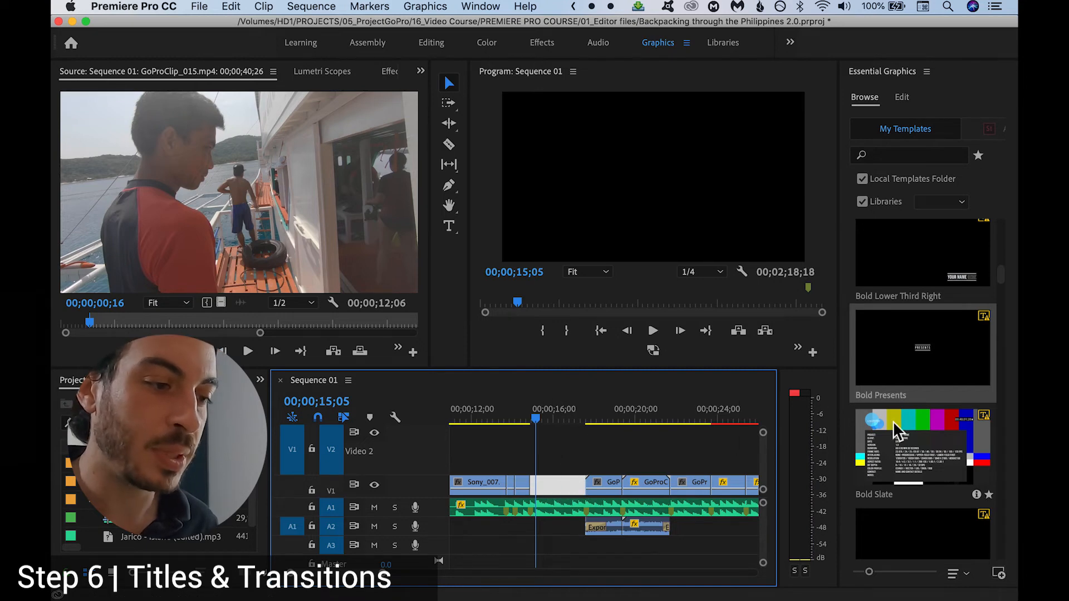
scroll(943, 401, "up", 5)
scroll(944, 401, "down", 6)
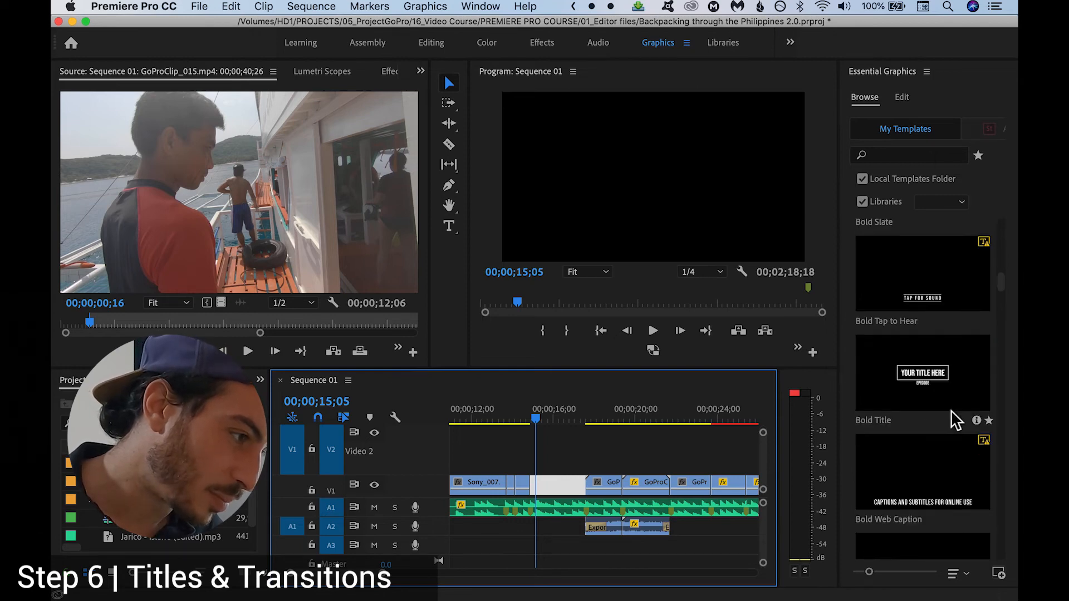
left_click_drag(940, 421, 536, 468)
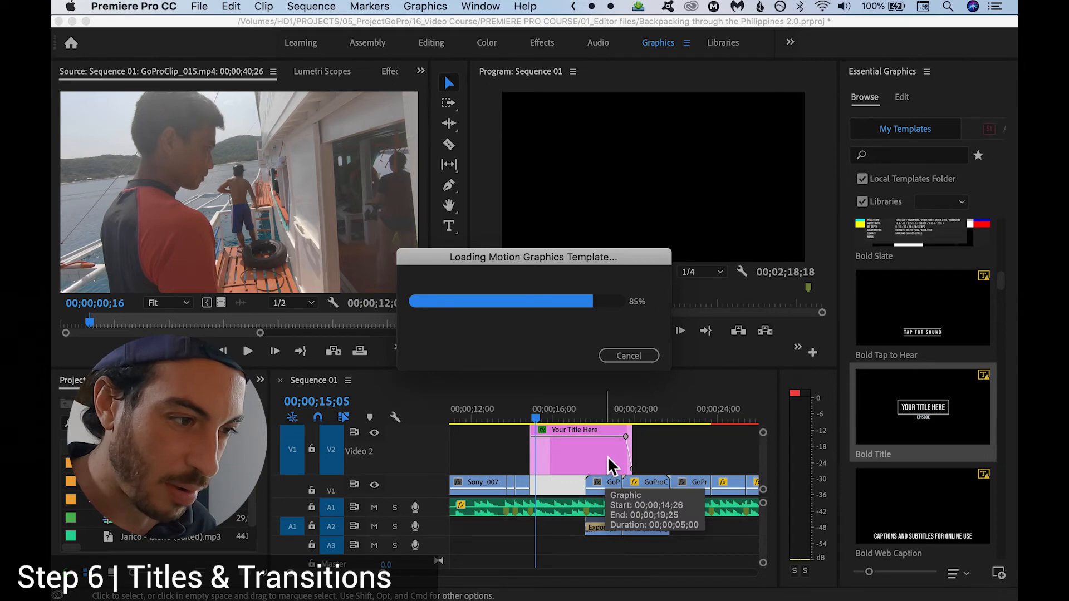
left_click(372, 479)
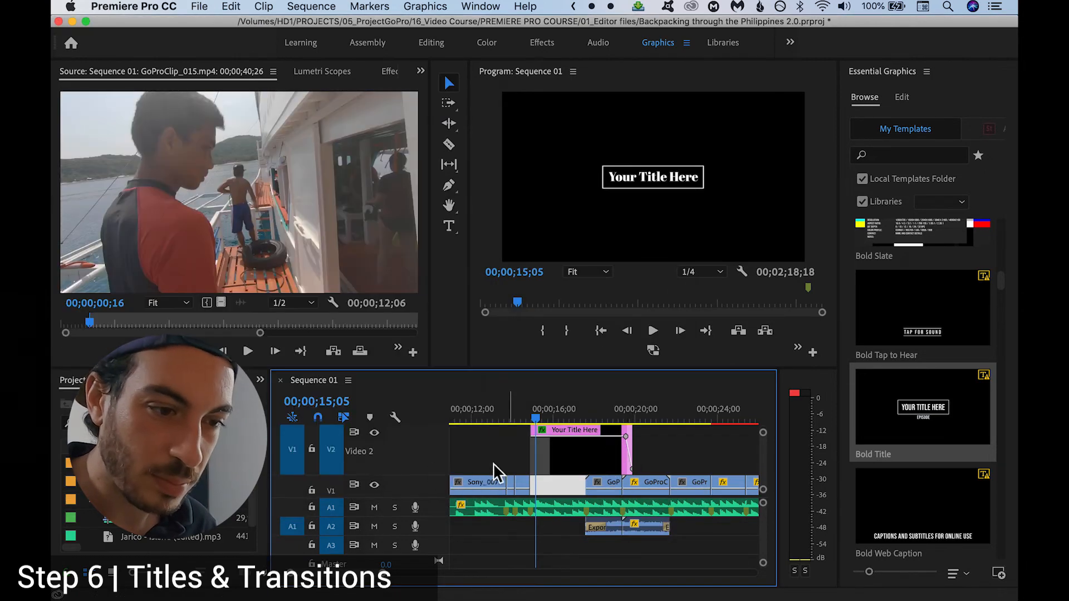
Replace the placeholder title text with "Backpacking Through The Philippines"
left_click(673, 184)
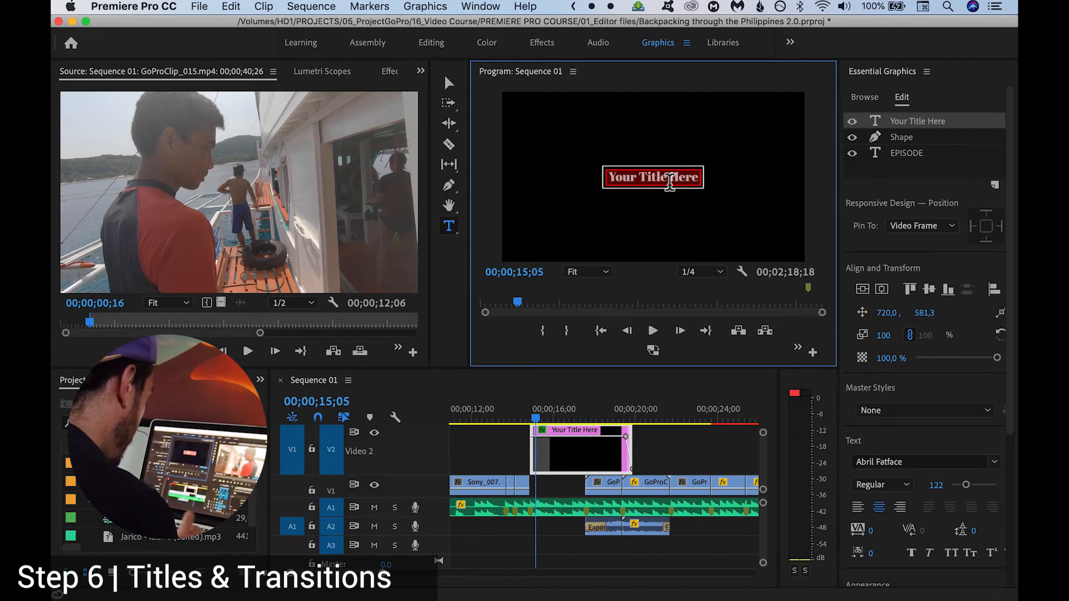
type("Ba")
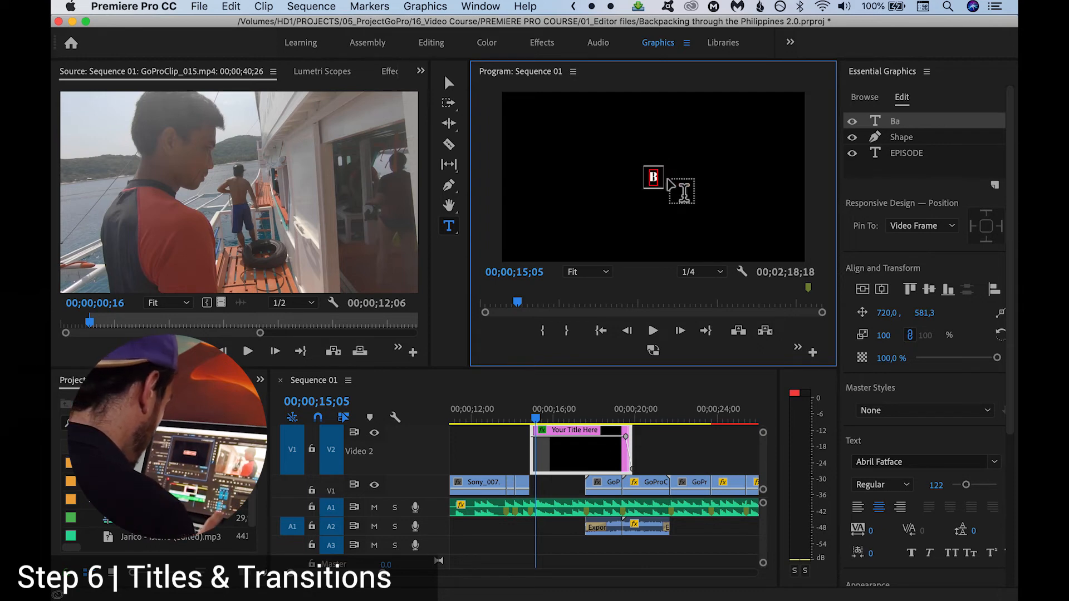
type("ckpacking")
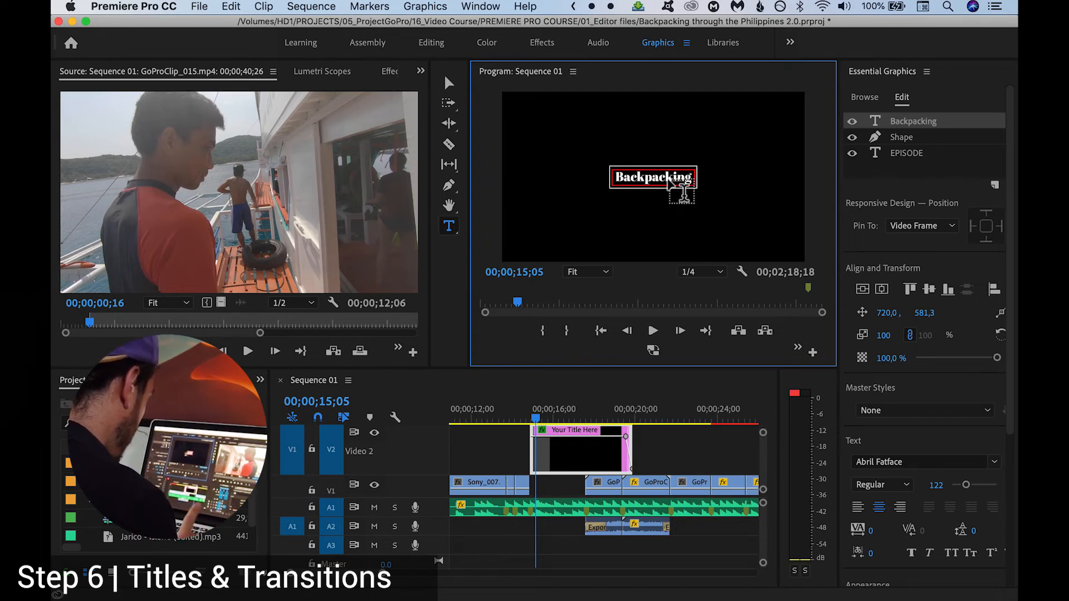
type(" Through T")
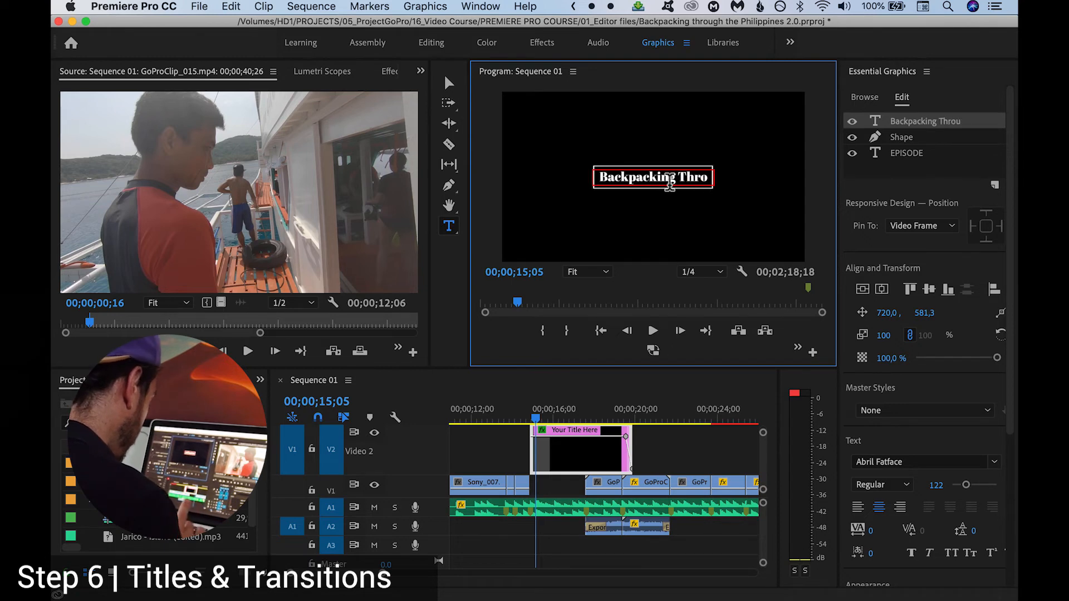
type("he Phili")
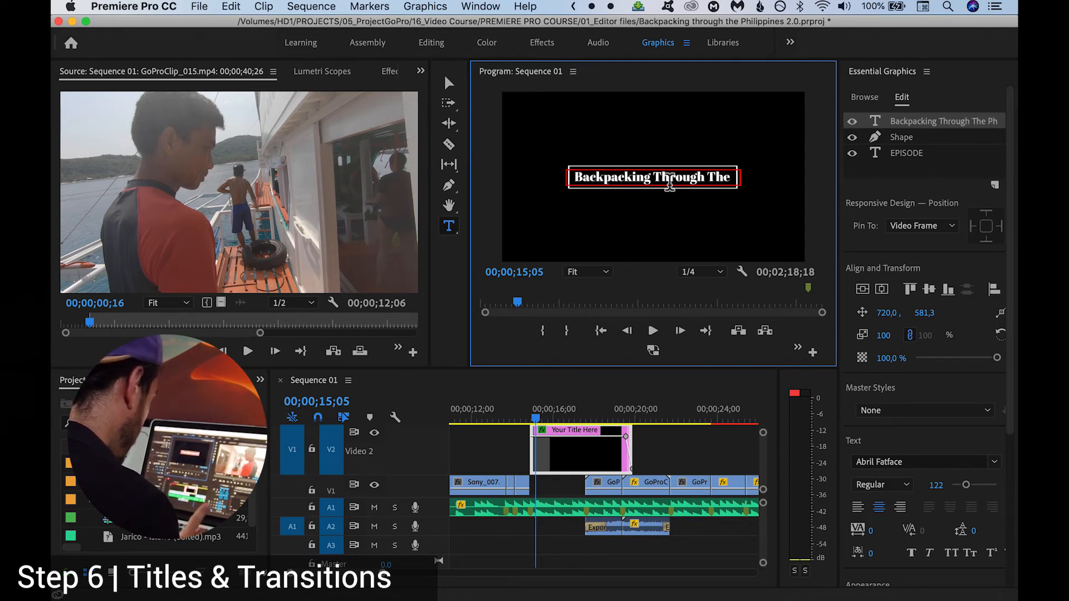
type("ppin")
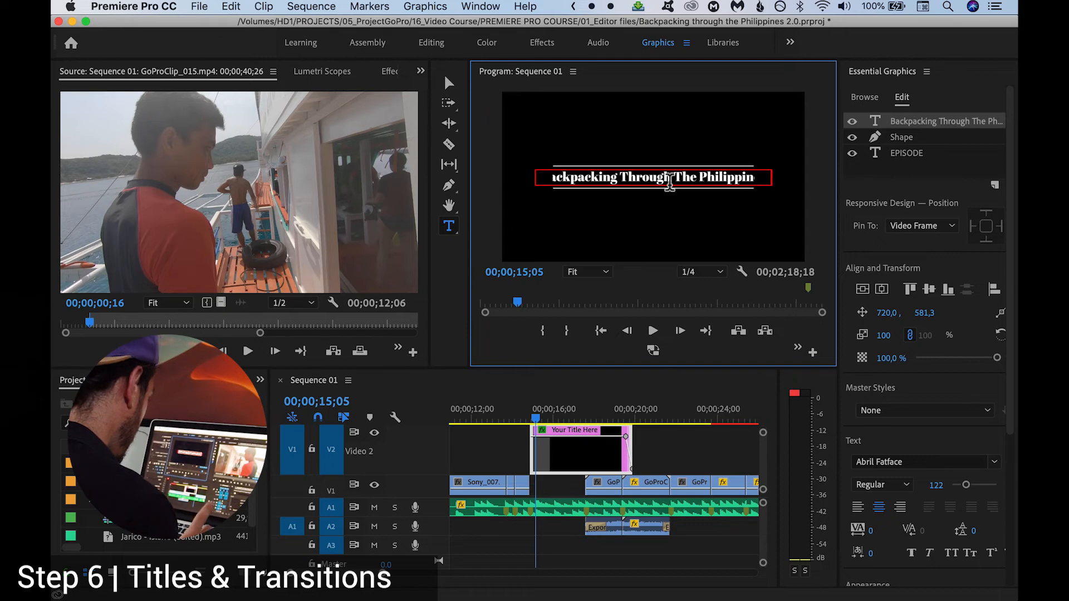
Set the whole title text to the Arial Black font at size 81
key("super+a")
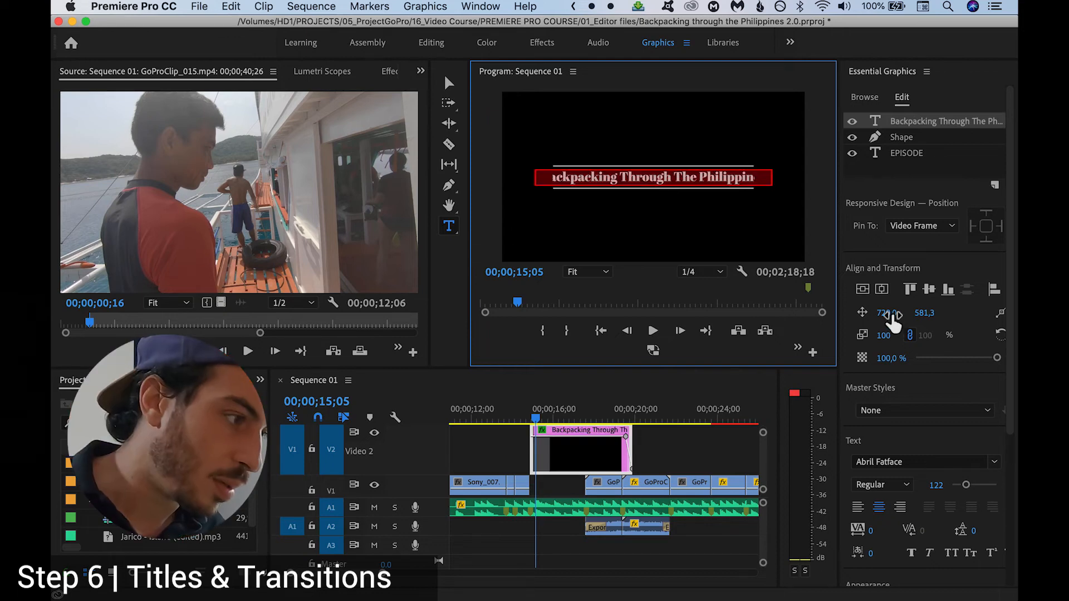
mouse_move(998, 359)
left_mouse_down()
mouse_move(968, 362)
mouse_move(1010, 364)
left_mouse_up()
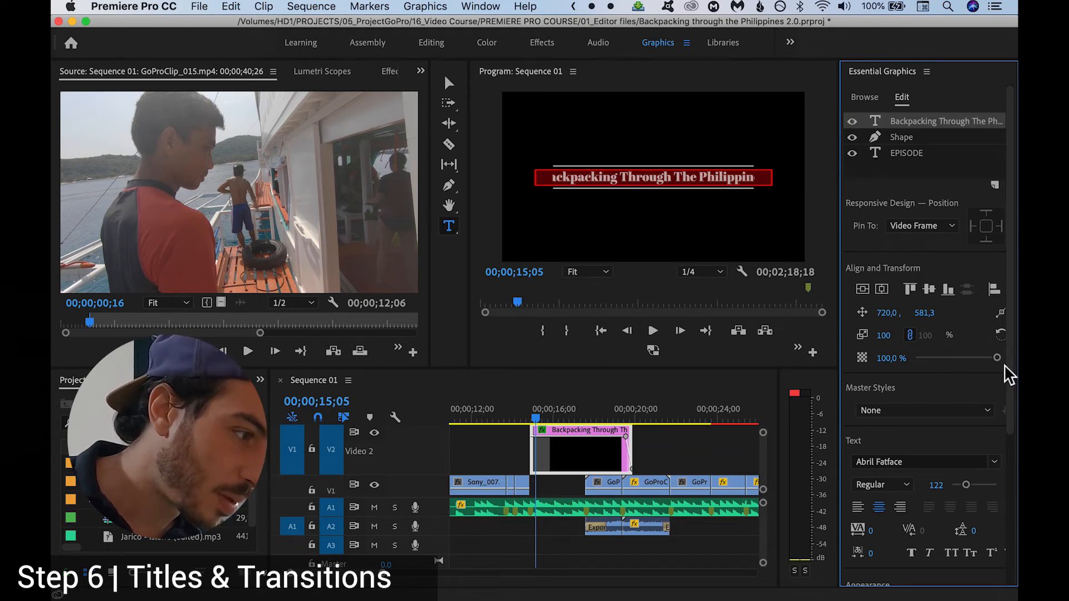
left_click_drag(967, 489, 964, 489)
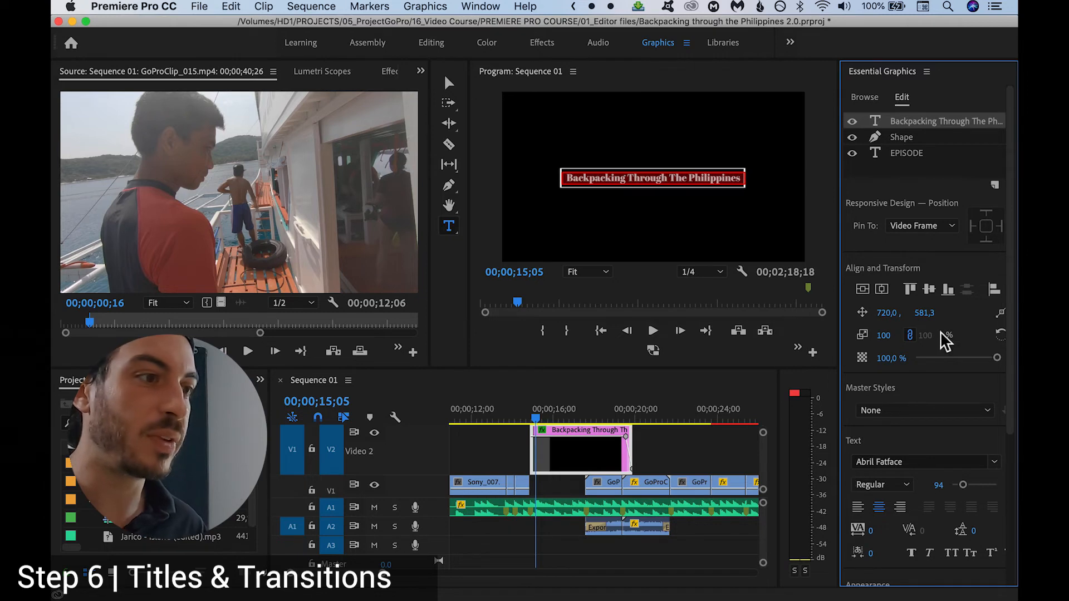
scroll(945, 549, "down", 5)
scroll(941, 549, "down", 2)
scroll(945, 550, "up", 3)
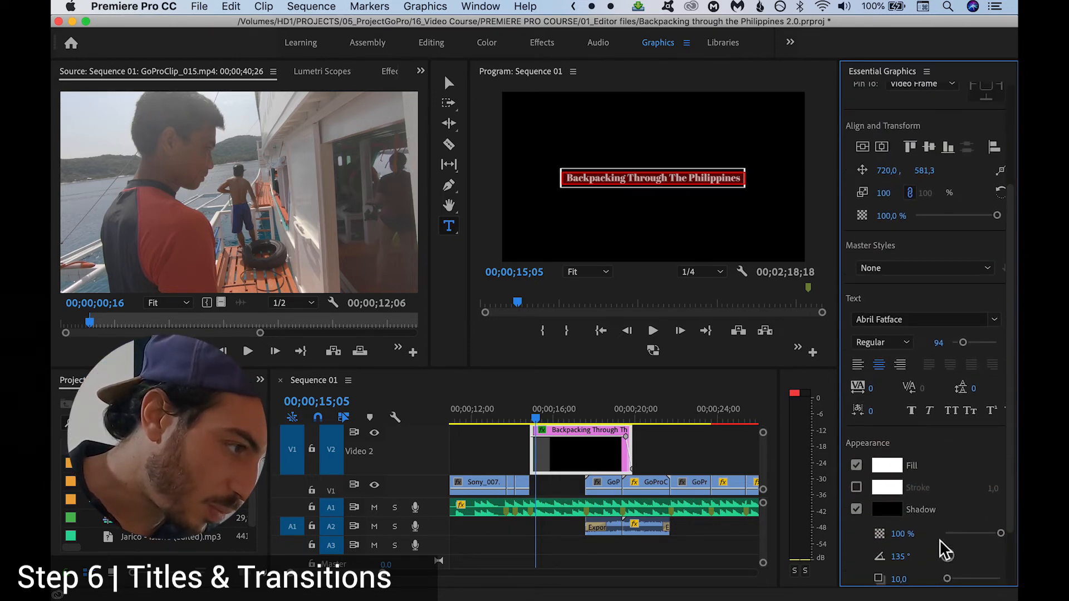
scroll(943, 549, "up", 1)
left_click(902, 334)
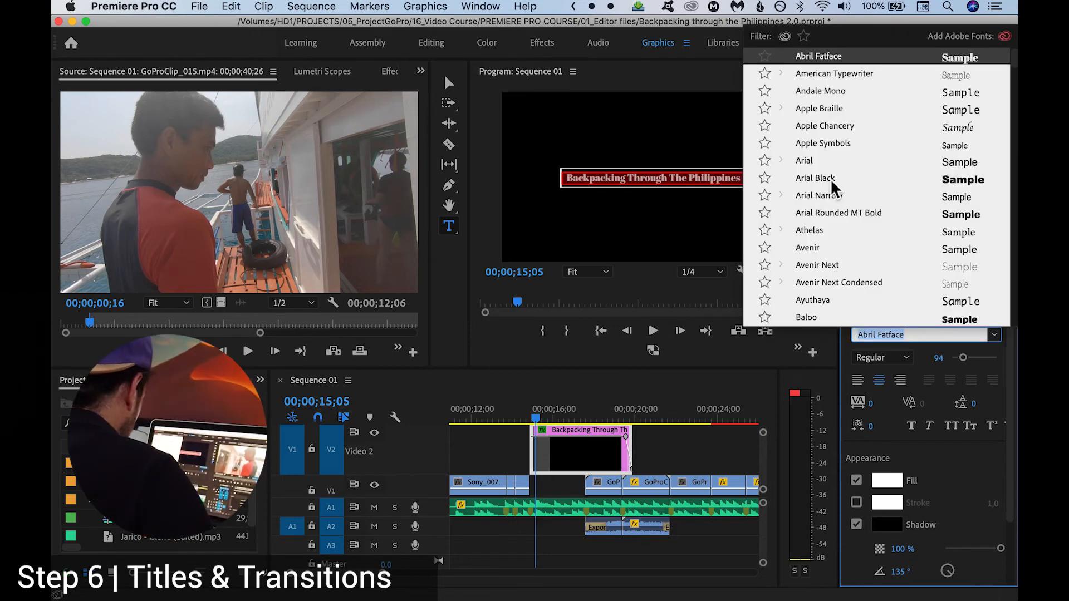
left_click(851, 179)
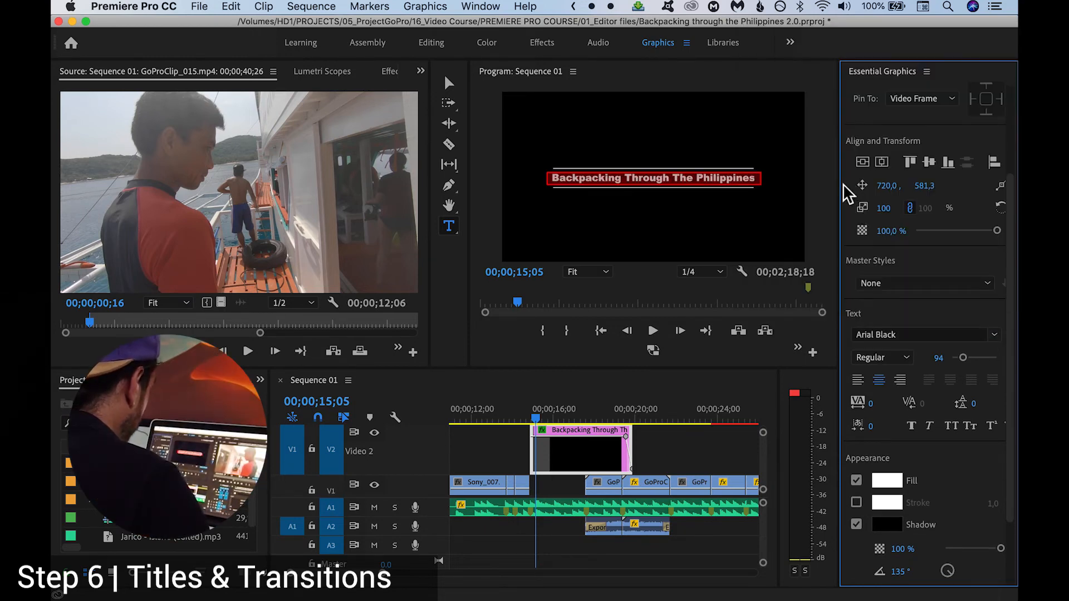
left_click_drag(963, 358, 960, 362)
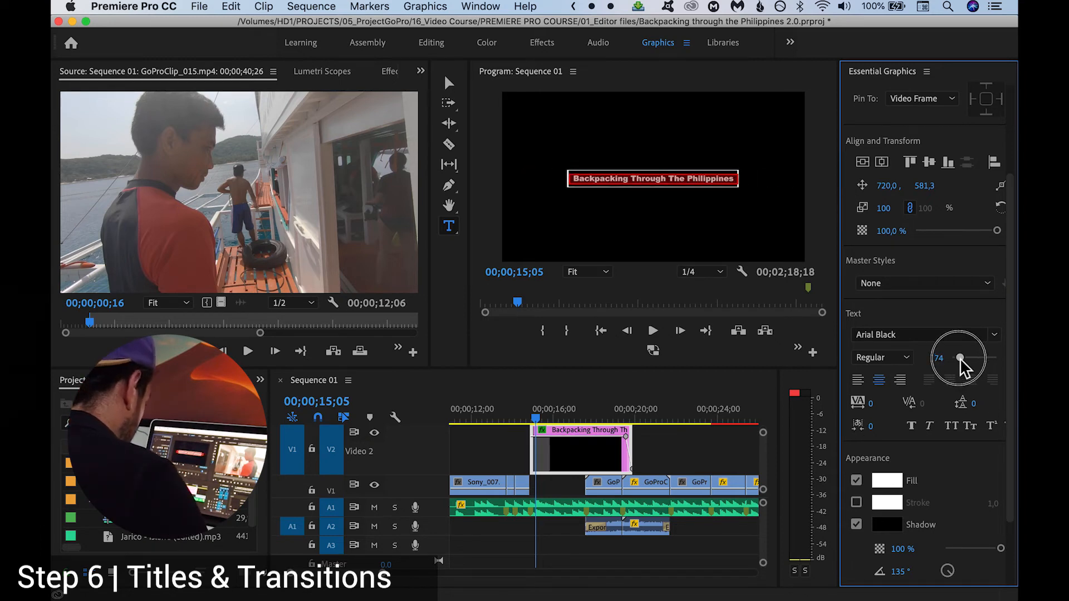
left_click_drag(960, 359, 962, 360)
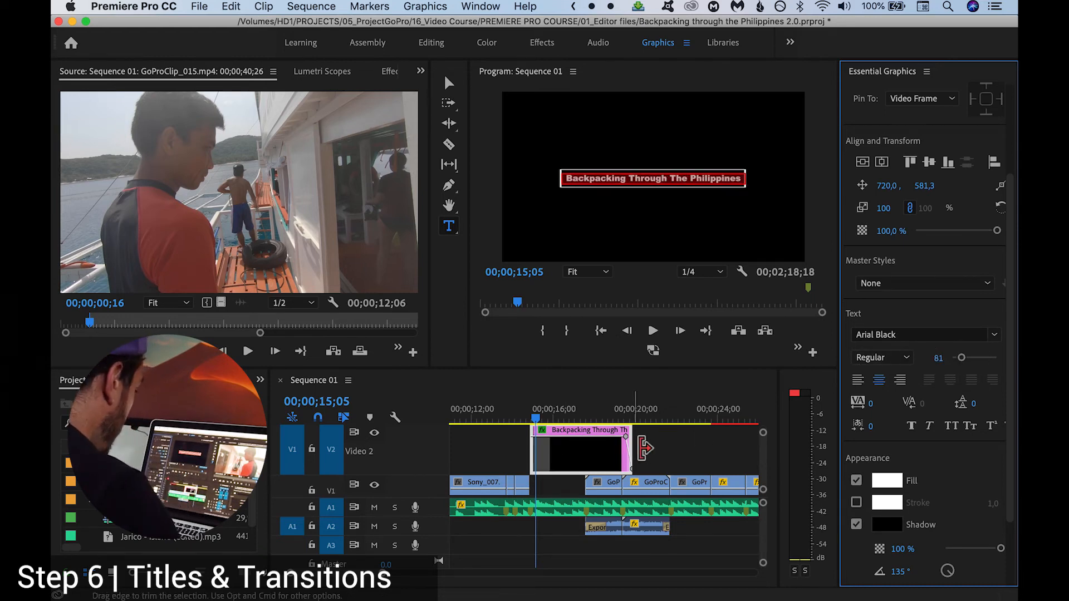
Trim the title graphic to end where the next V1 clip begins, and play it from its start
left_click_drag(629, 445, 585, 448)
left_click(529, 421)
key("space")
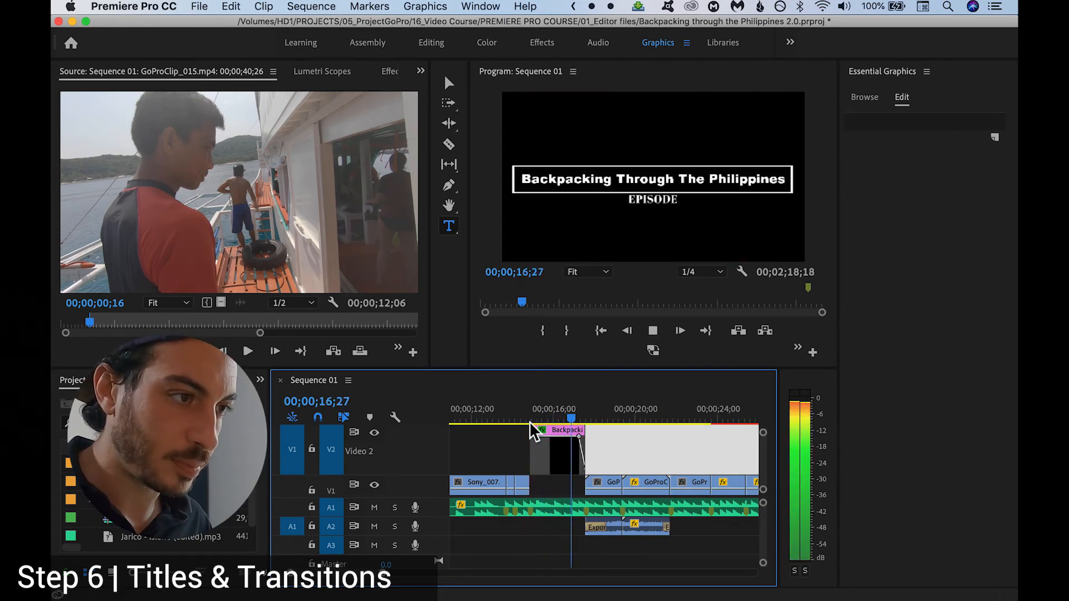
key("space")
Delete the EPISODE subtitle text below the title in the graphic
left_click(559, 418)
left_click_drag(561, 420, 564, 418)
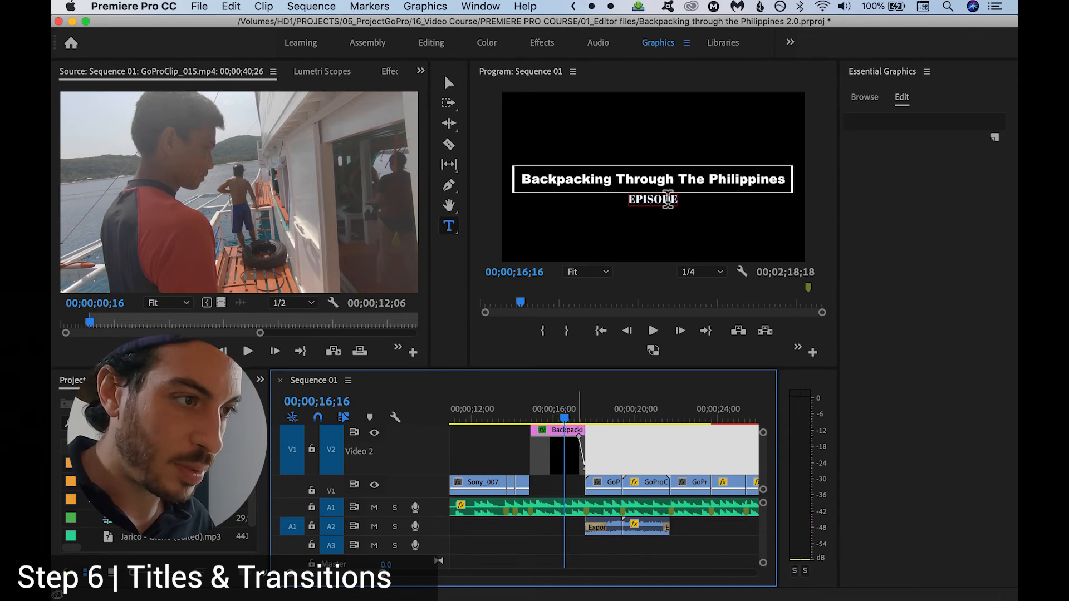
left_click(672, 207)
left_click(675, 204)
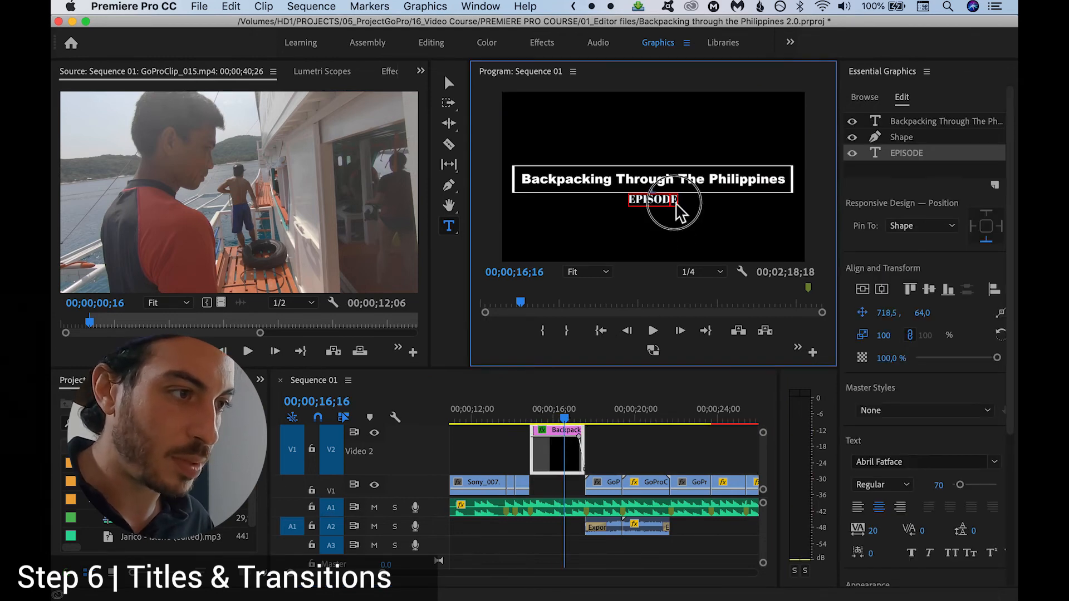
key("super+a")
key("BackSpace")
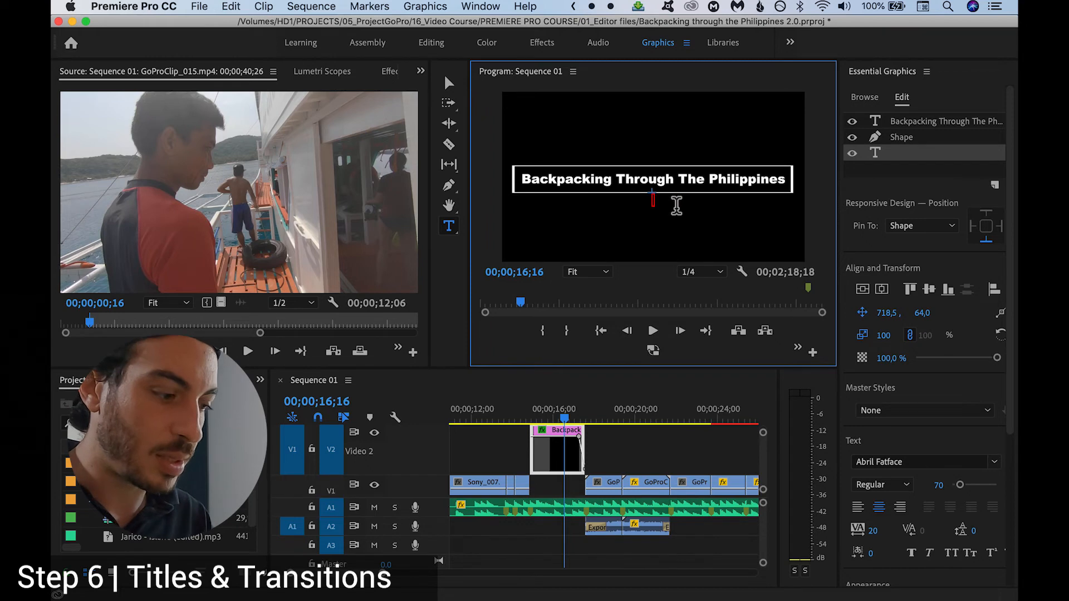
Play Sequence 01 from the title's start to check its animation, and return to browsing the graphics templates
left_click(536, 420)
key("space")
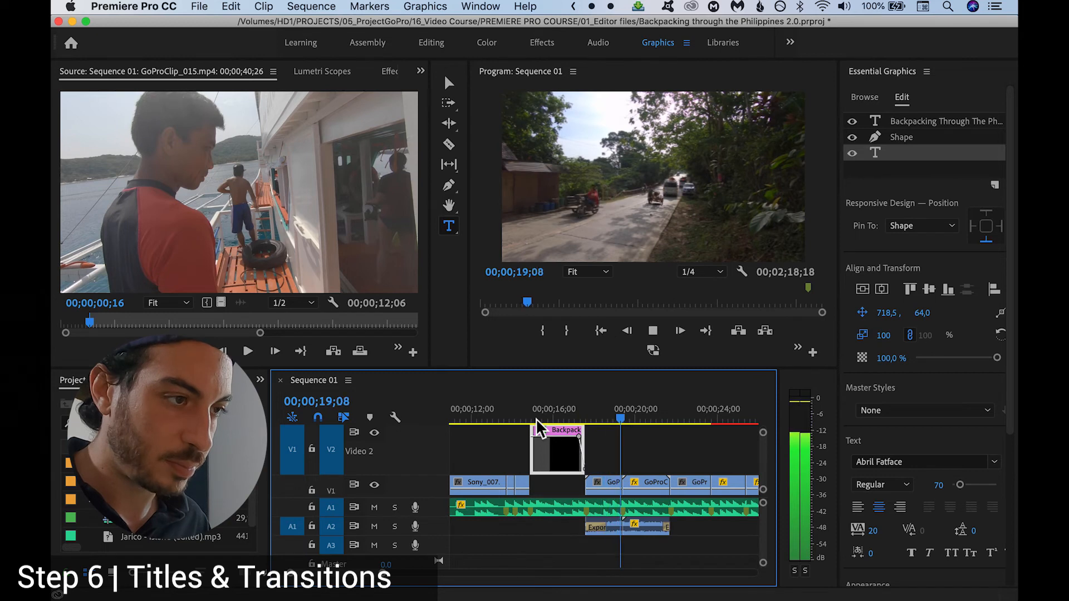
key("space")
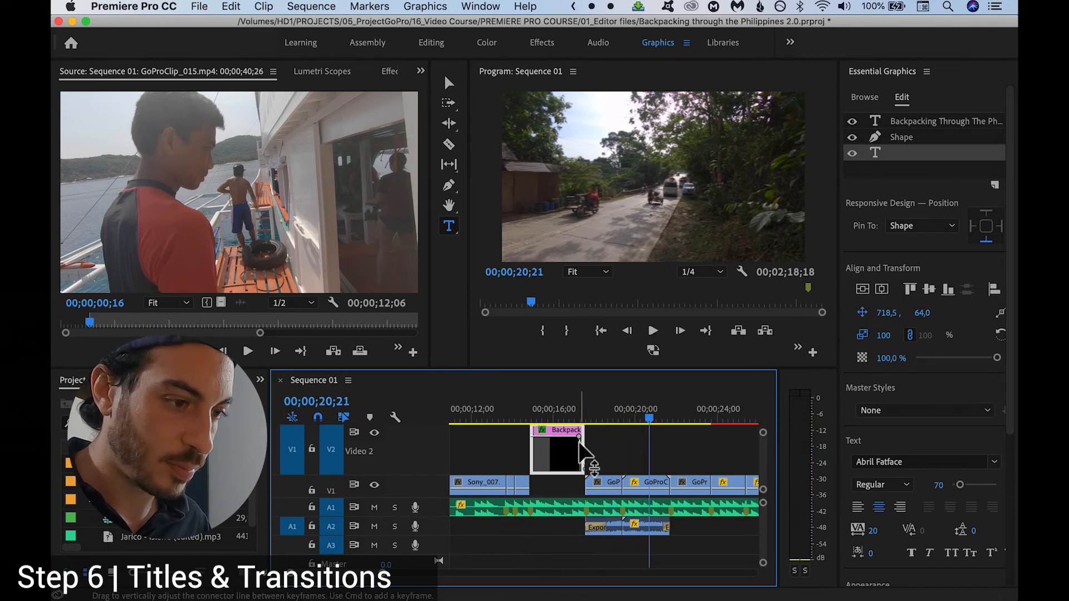
left_click_drag(591, 421, 573, 424)
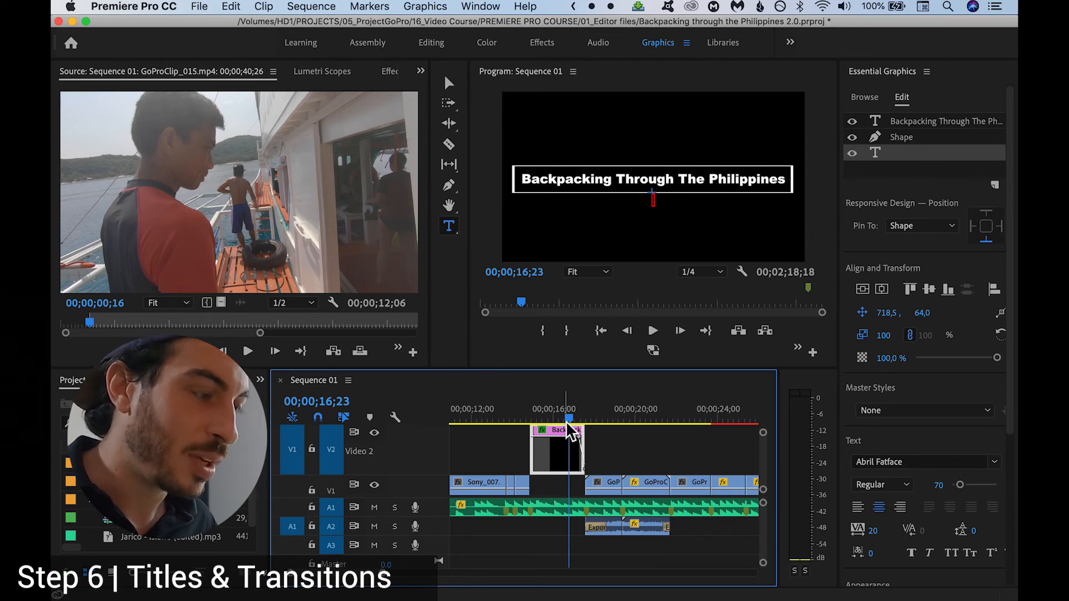
left_click(864, 96)
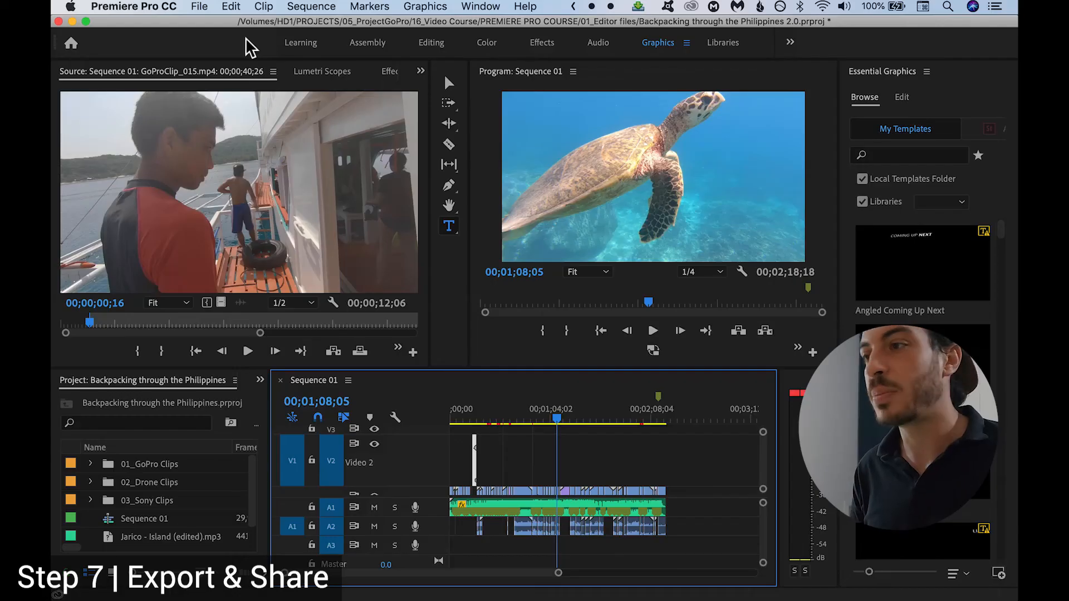
Open the media export settings for Sequence 01 and choose the Match Source - High bitrate preset with H.264 format
left_click(200, 6)
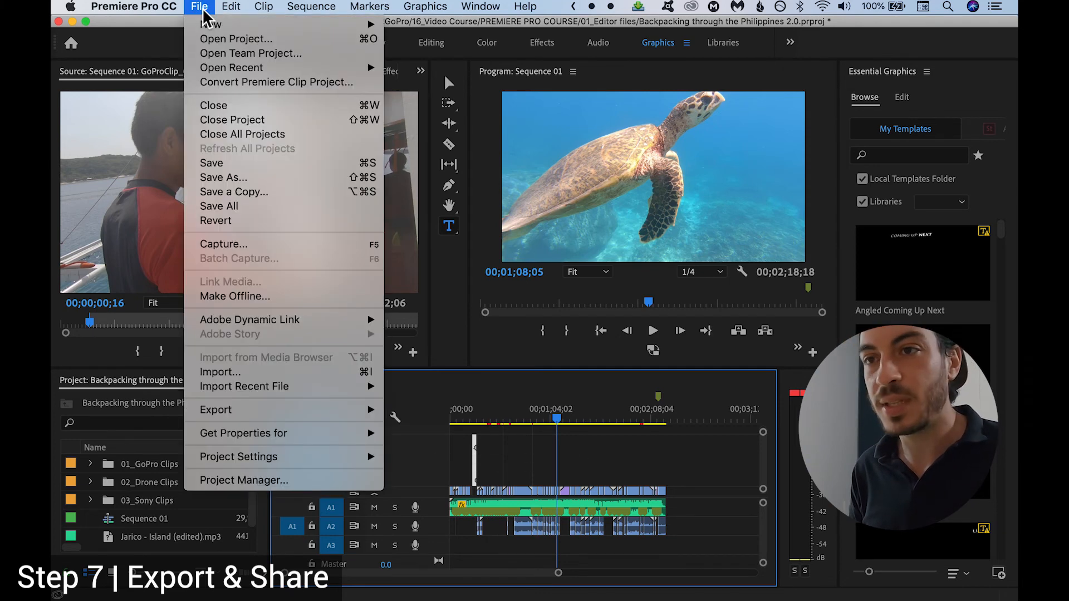
mouse_move(293, 410)
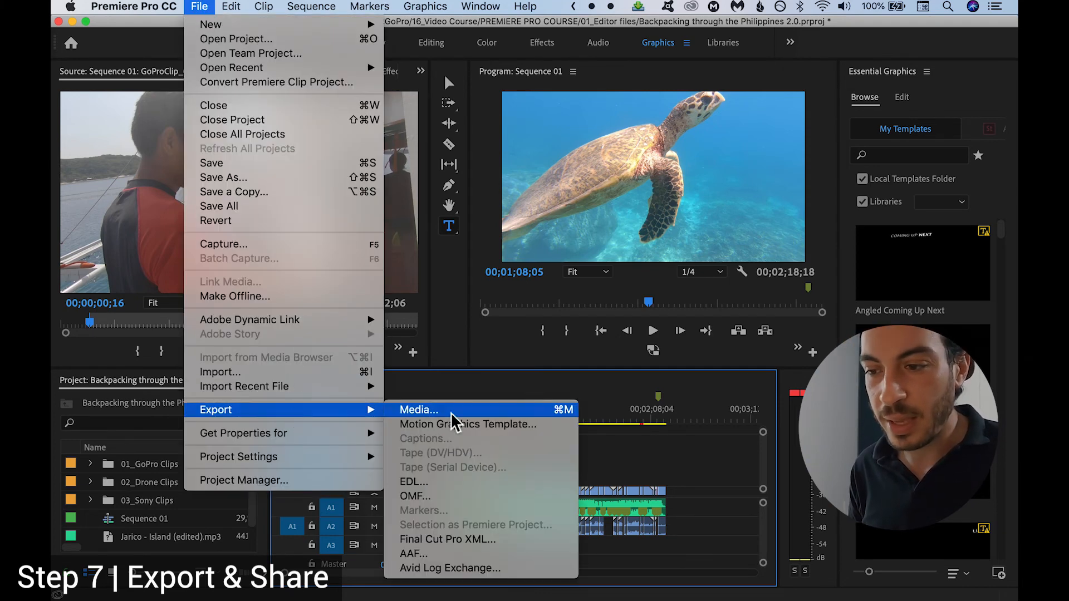
left_click(451, 413)
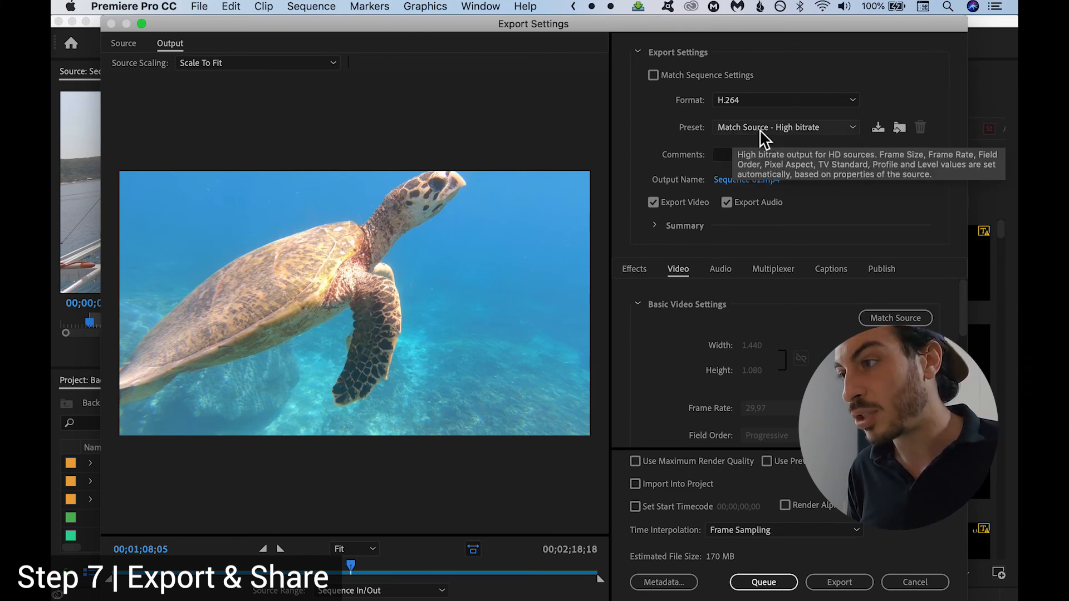
left_click(833, 129)
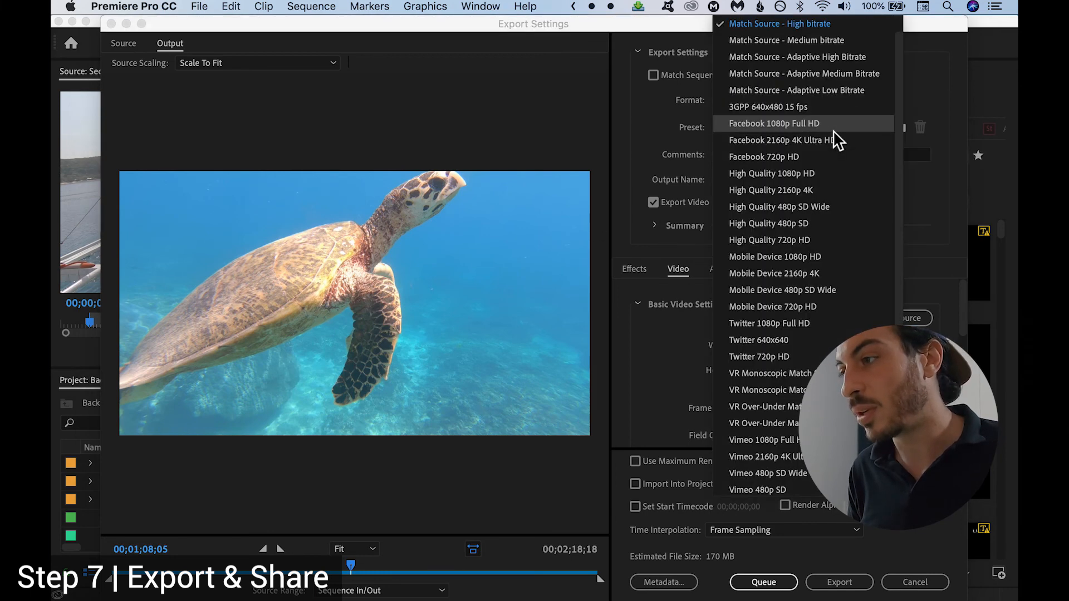
left_click(811, 29)
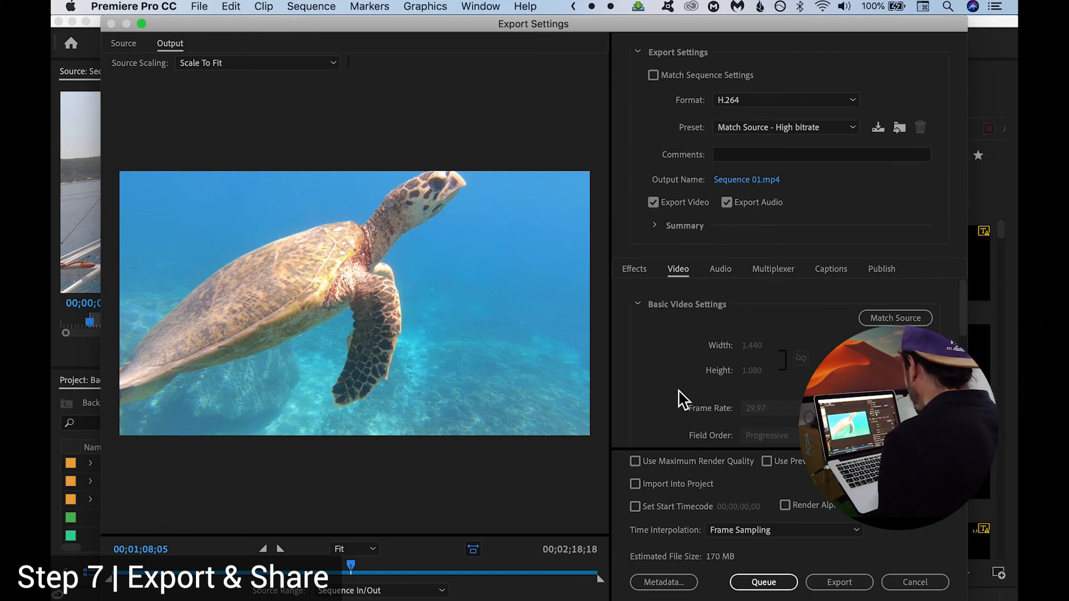
Name the output file Backpacking through the Philippines and save it in HD1's Videomaking/01_Backpacking through the Philippines/03_Export folder
left_click(737, 180)
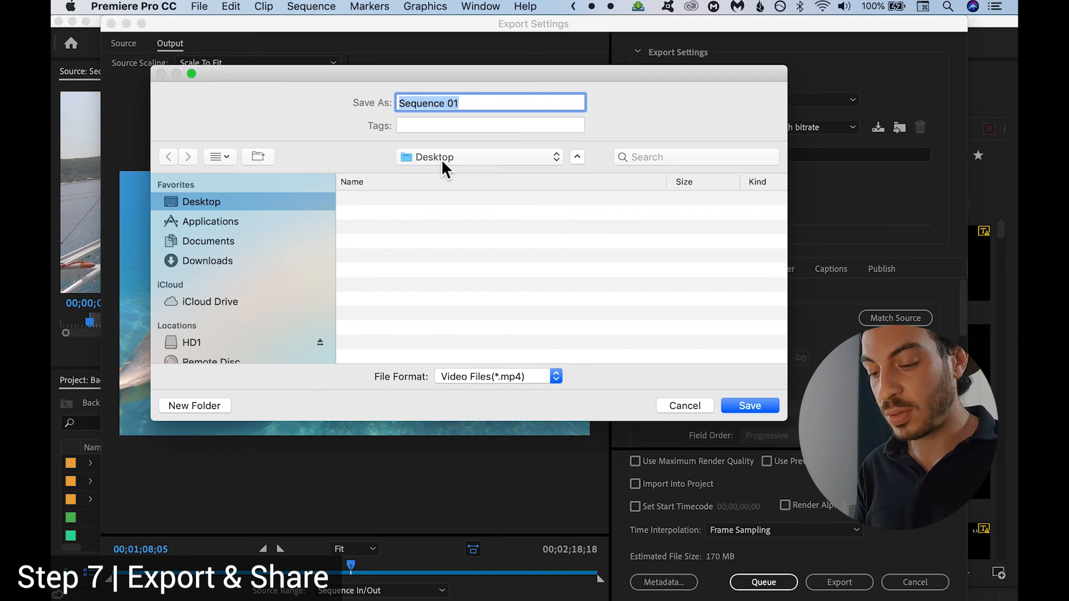
type("Ba")
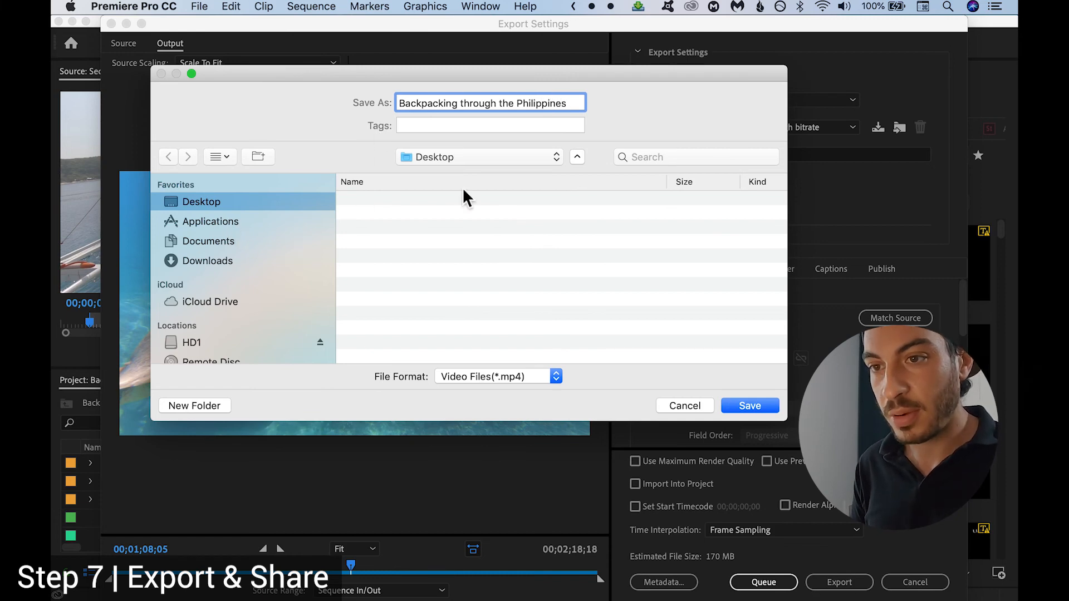
left_click(202, 342)
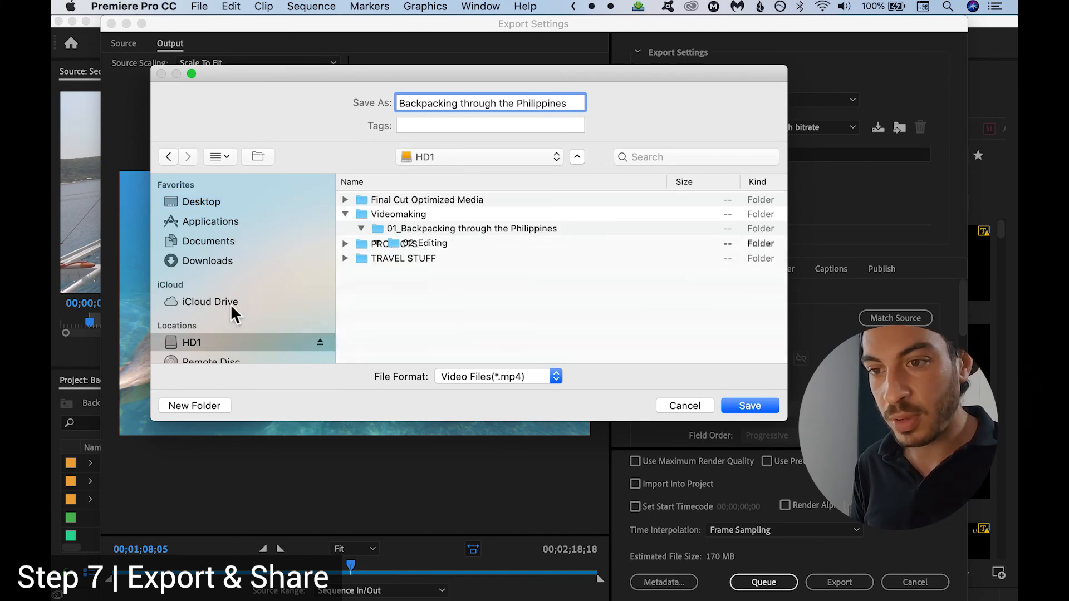
left_click(378, 257)
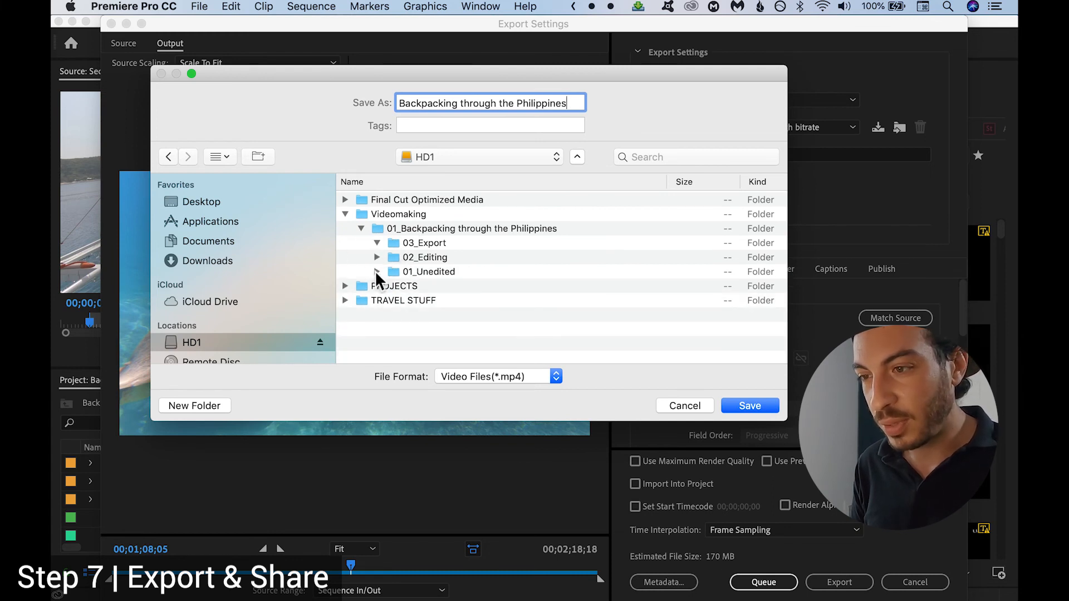
left_click(411, 243)
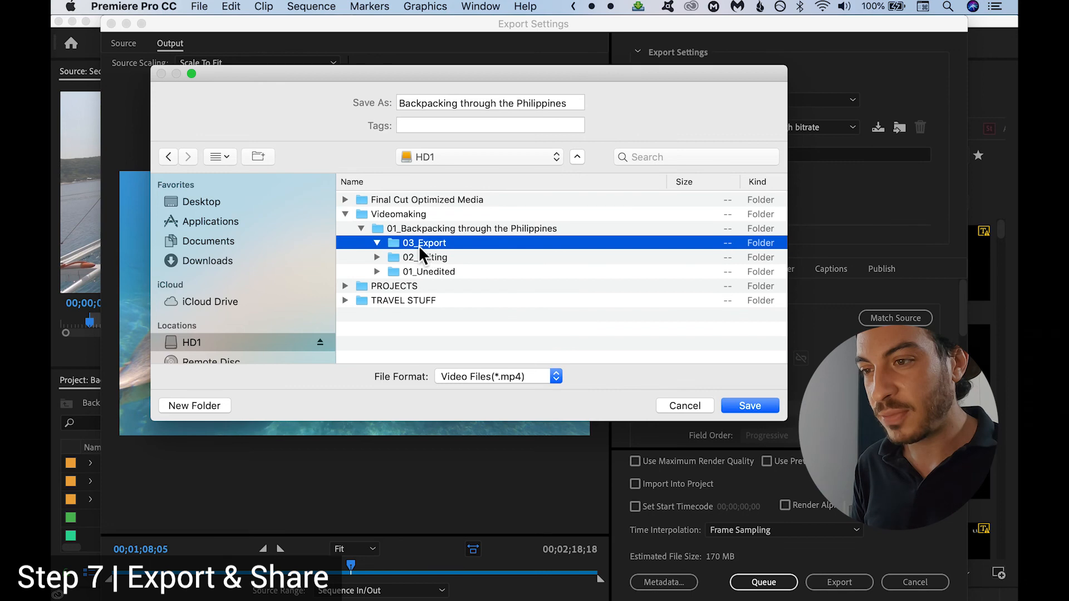
double_click(438, 247)
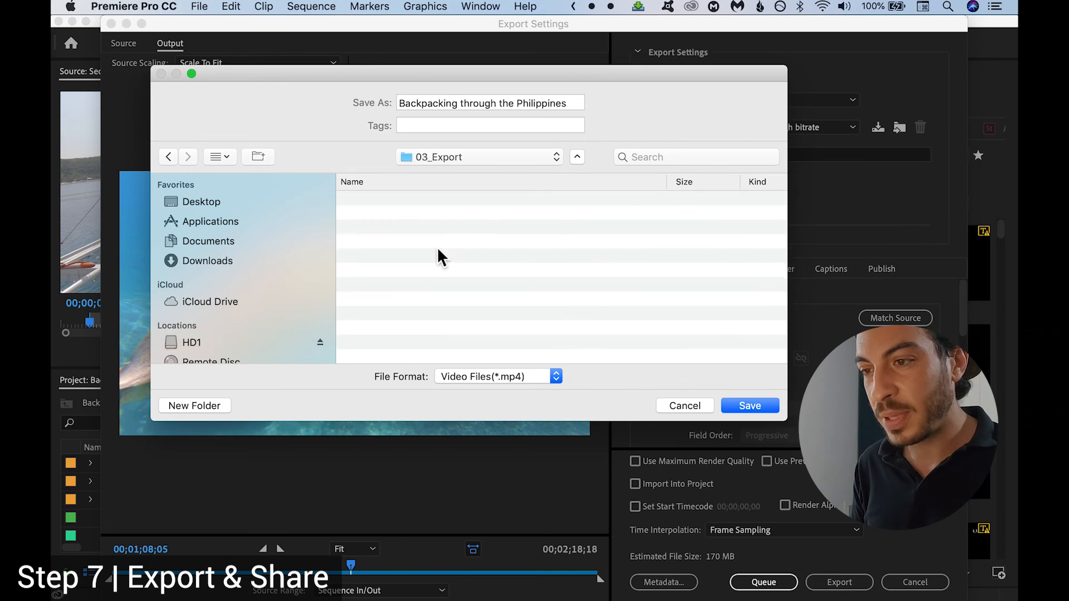
left_click(758, 406)
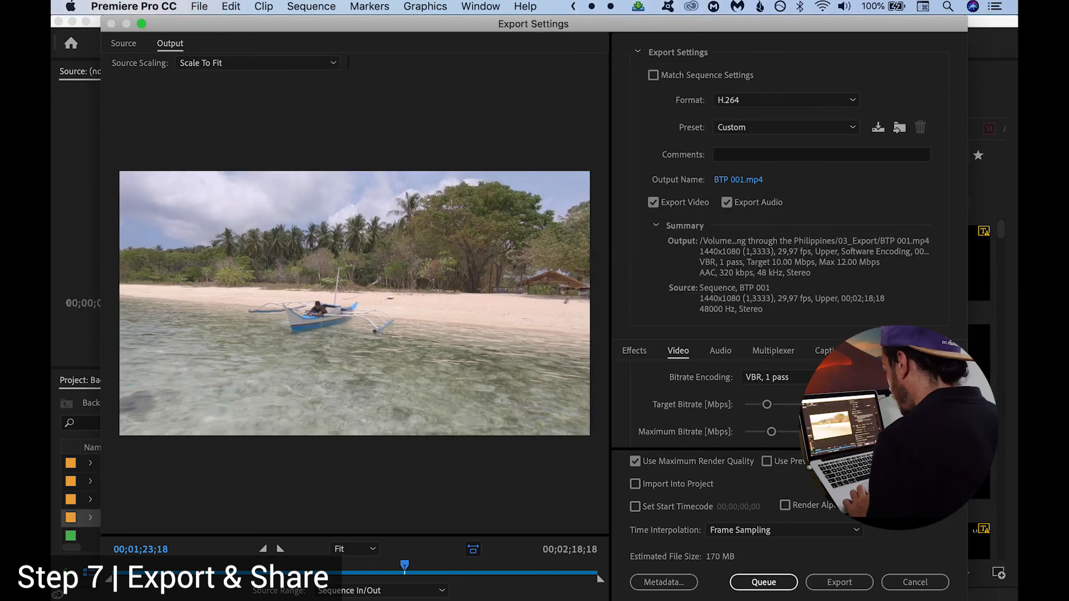